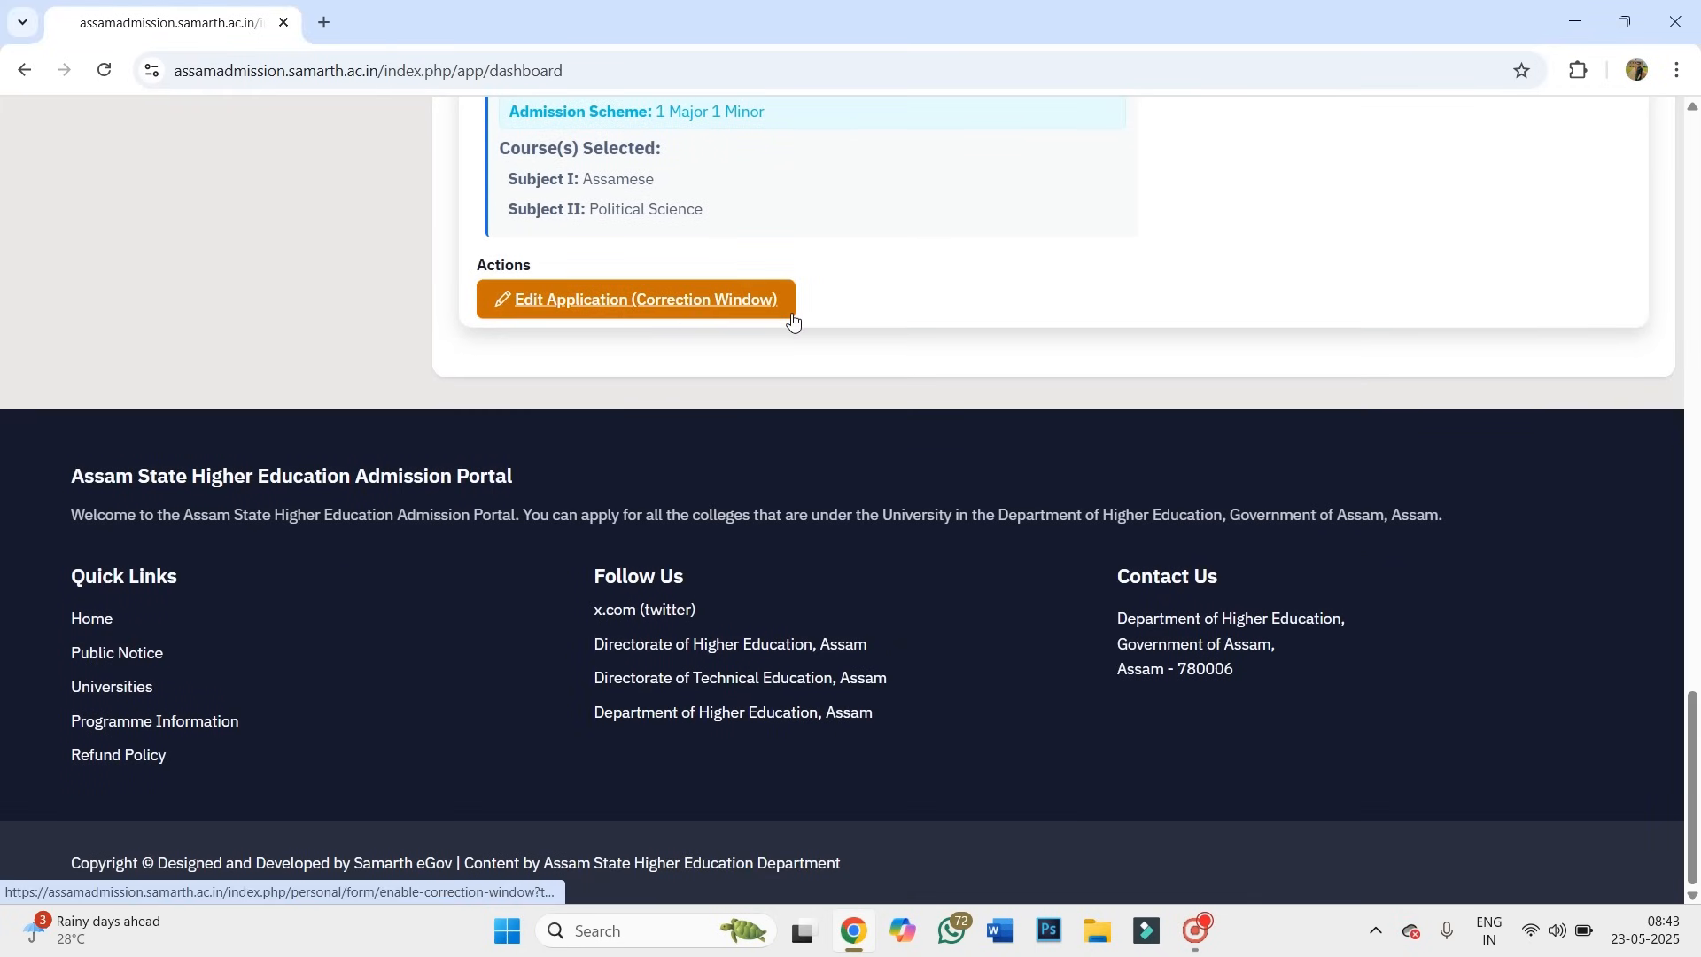
# Look over the dashboard's profile actions, including the correction window, bank, hostel, sports quota and family income options.
pyautogui.scroll(15, 791, 319)
pyautogui.scroll(3, 981, 599)
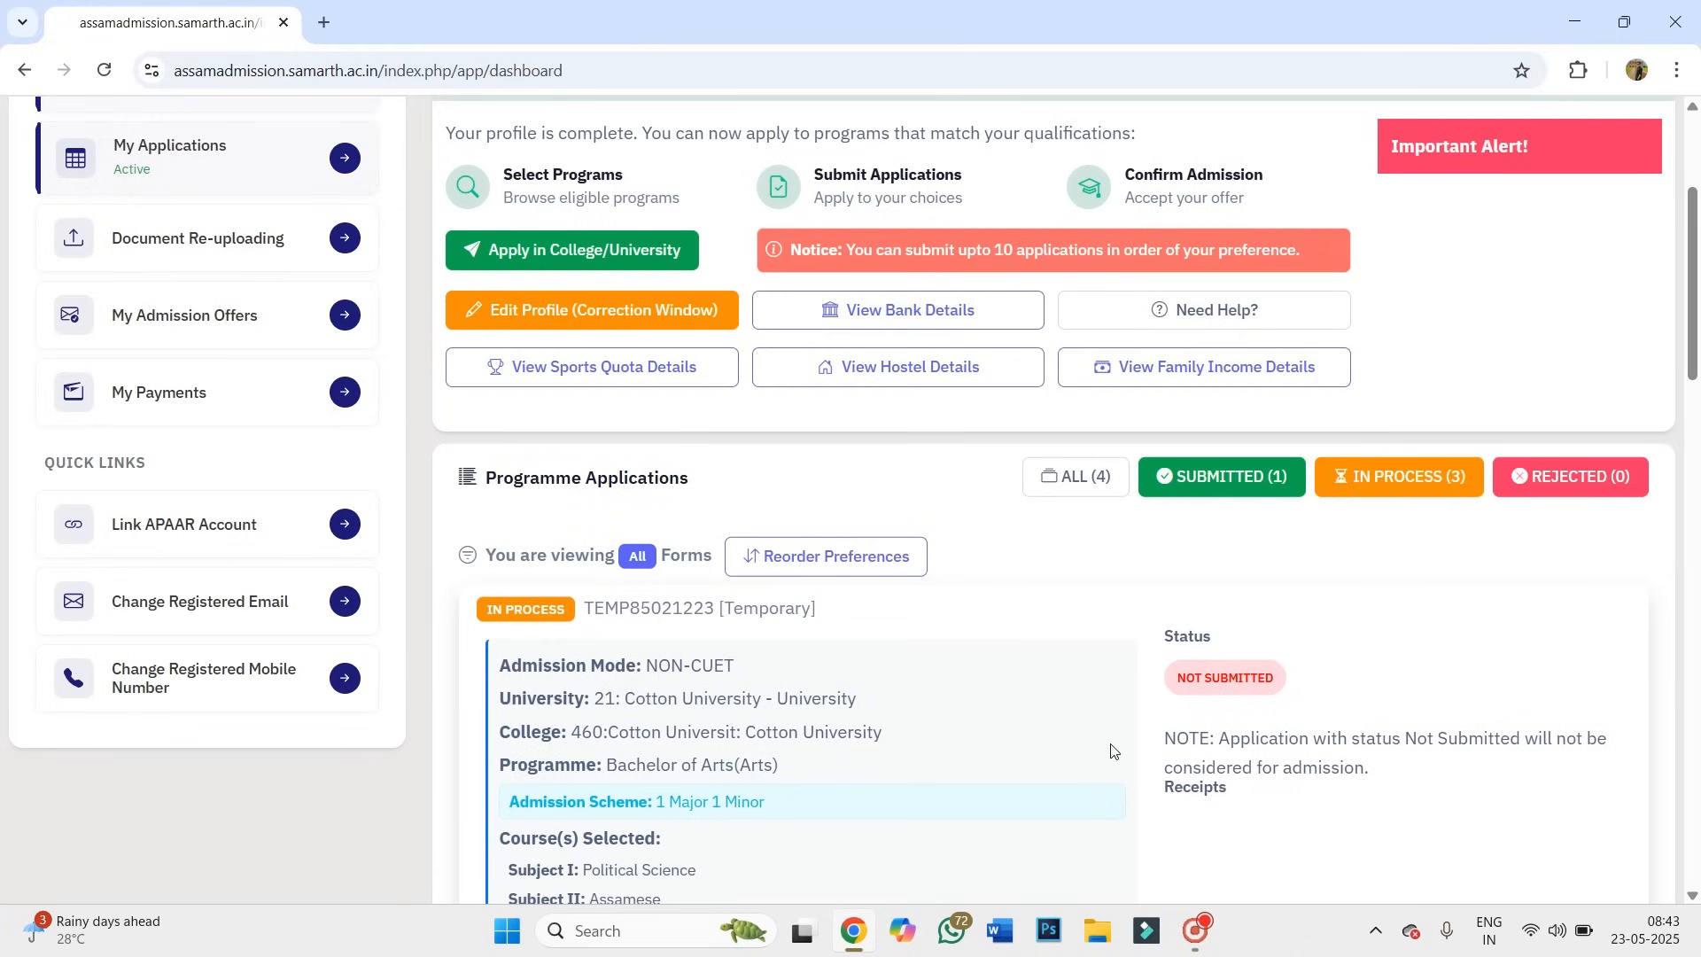
pyautogui.scroll(1, 1114, 751)
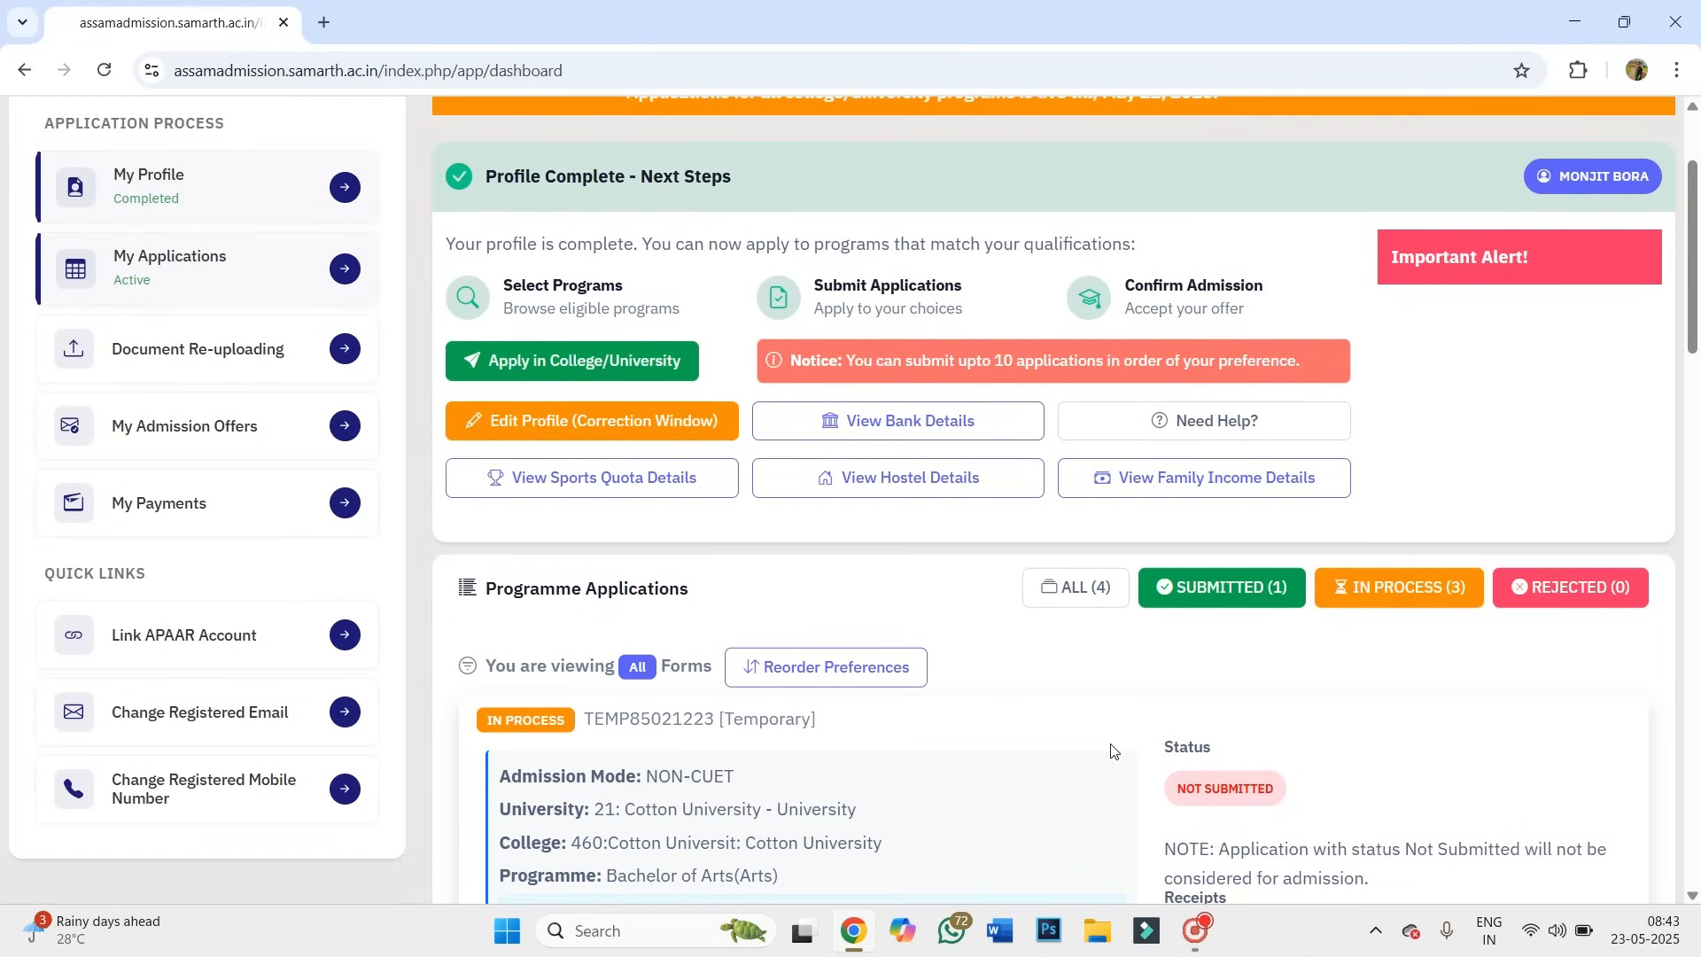
pyautogui.scroll(-2, 1114, 751)
pyautogui.scroll(5, 1114, 751)
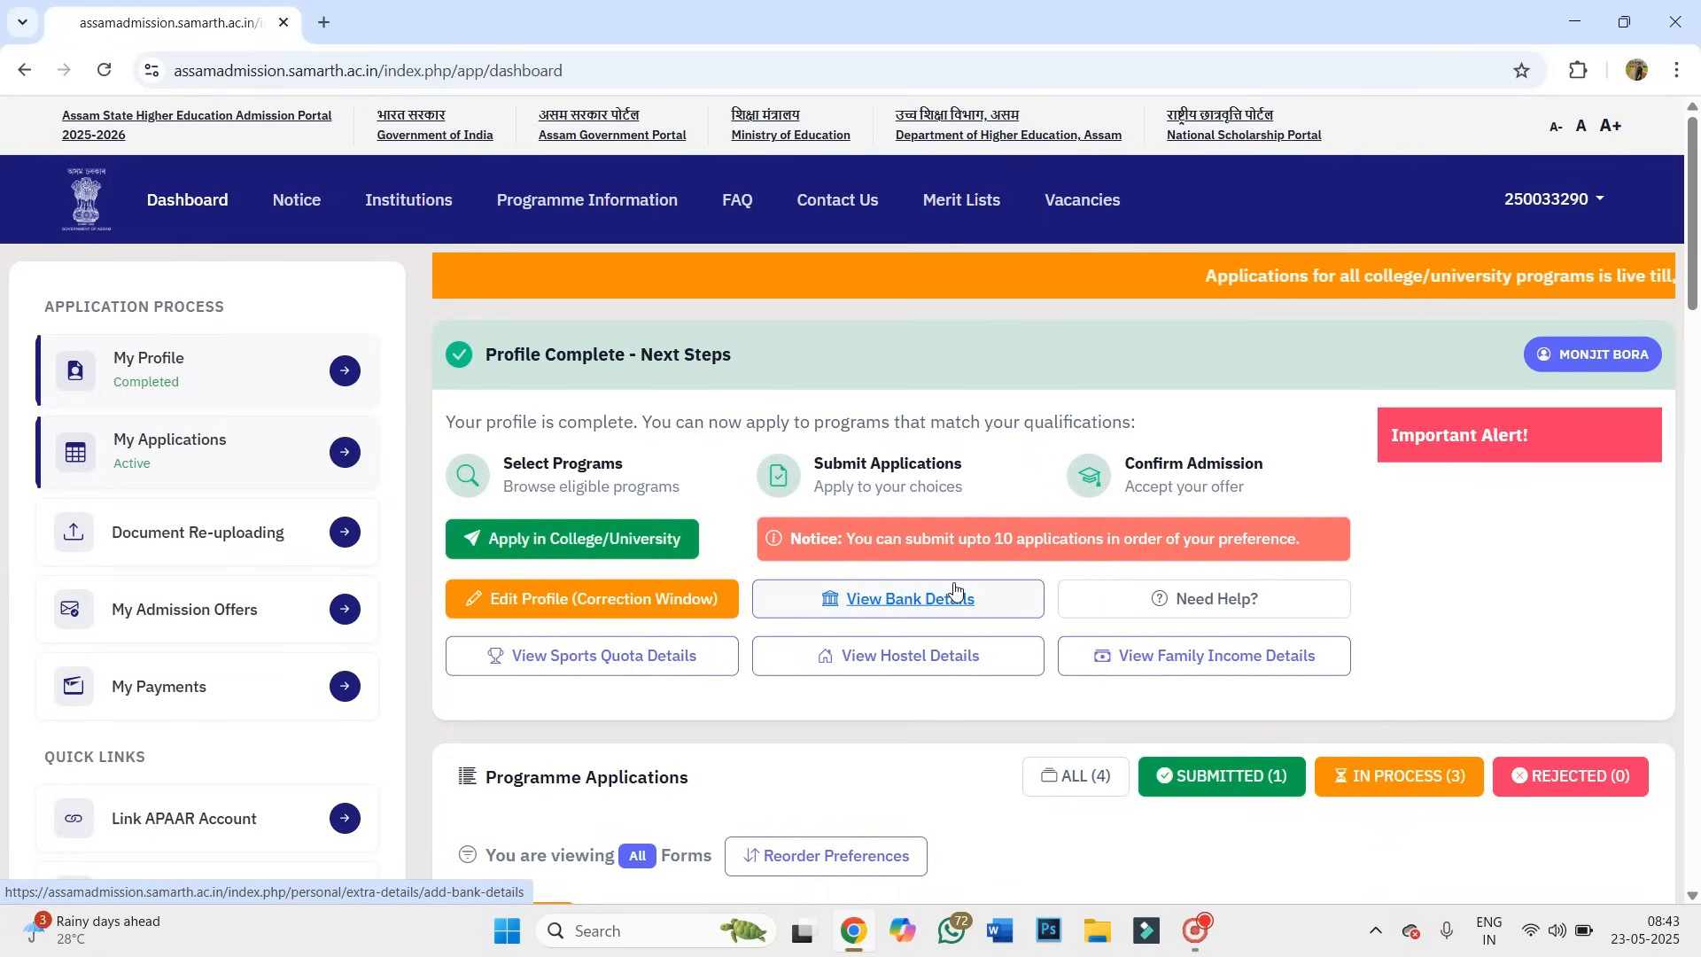
pyautogui.scroll(-6, 975, 638)
pyautogui.scroll(6, 976, 644)
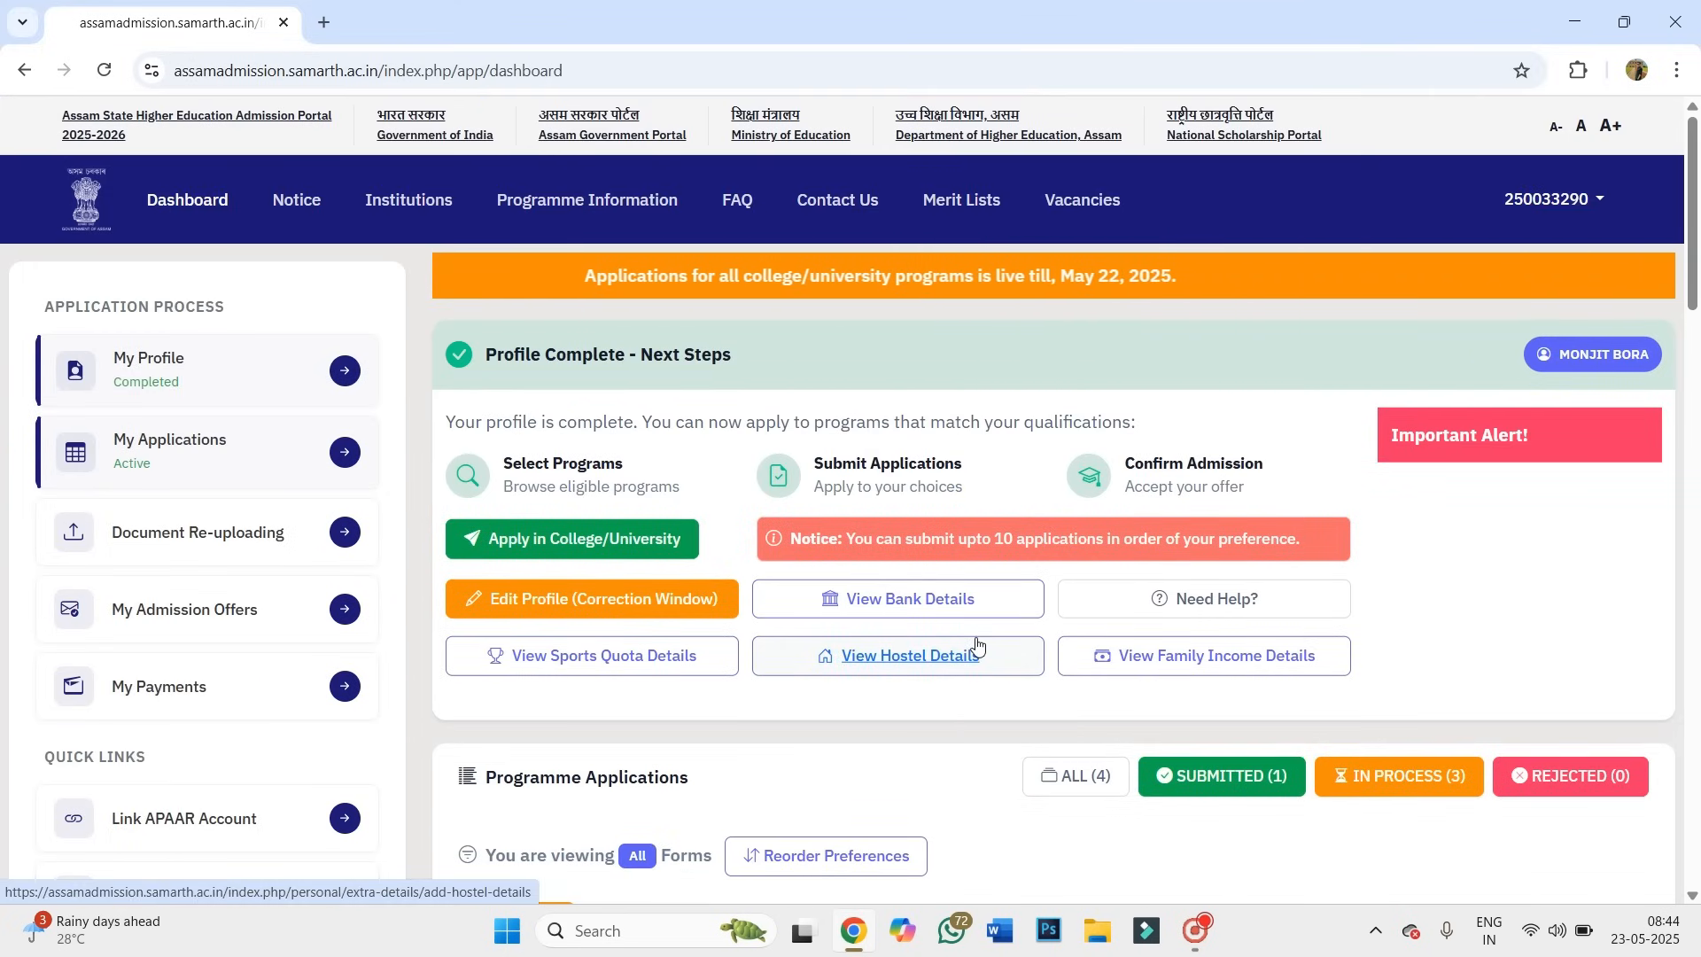
pyautogui.scroll(-1, 977, 644)
pyautogui.scroll(1, 977, 644)
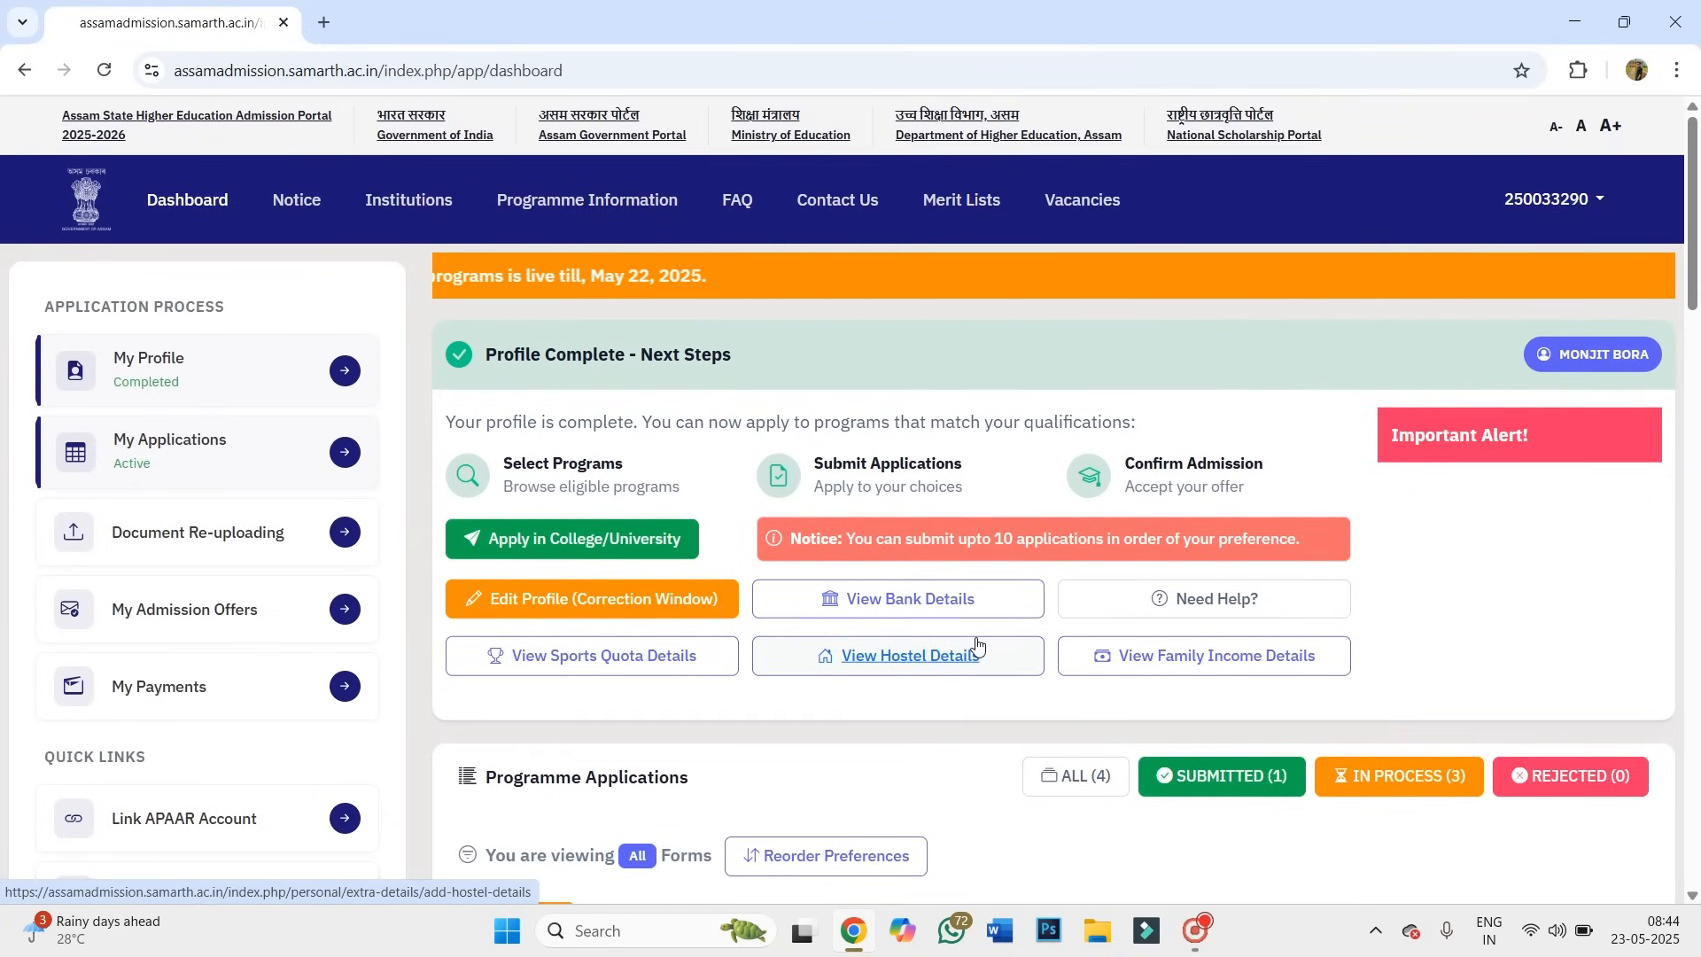
pyautogui.scroll(-2, 977, 644)
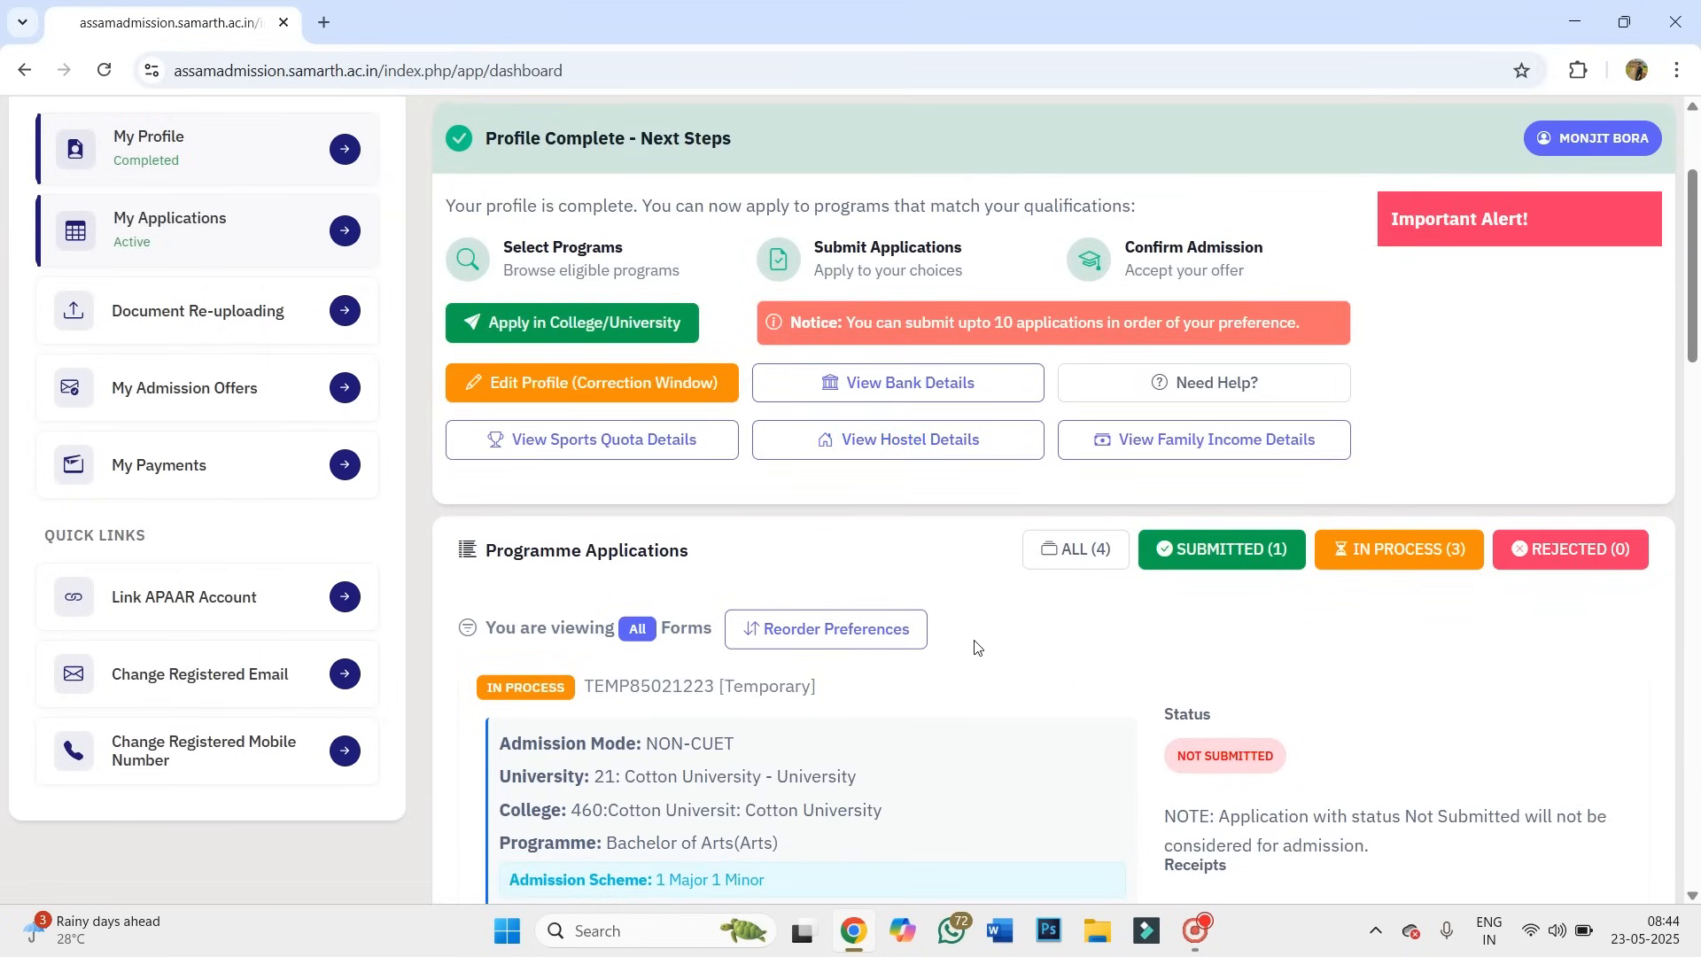
pyautogui.scroll(2, 977, 647)
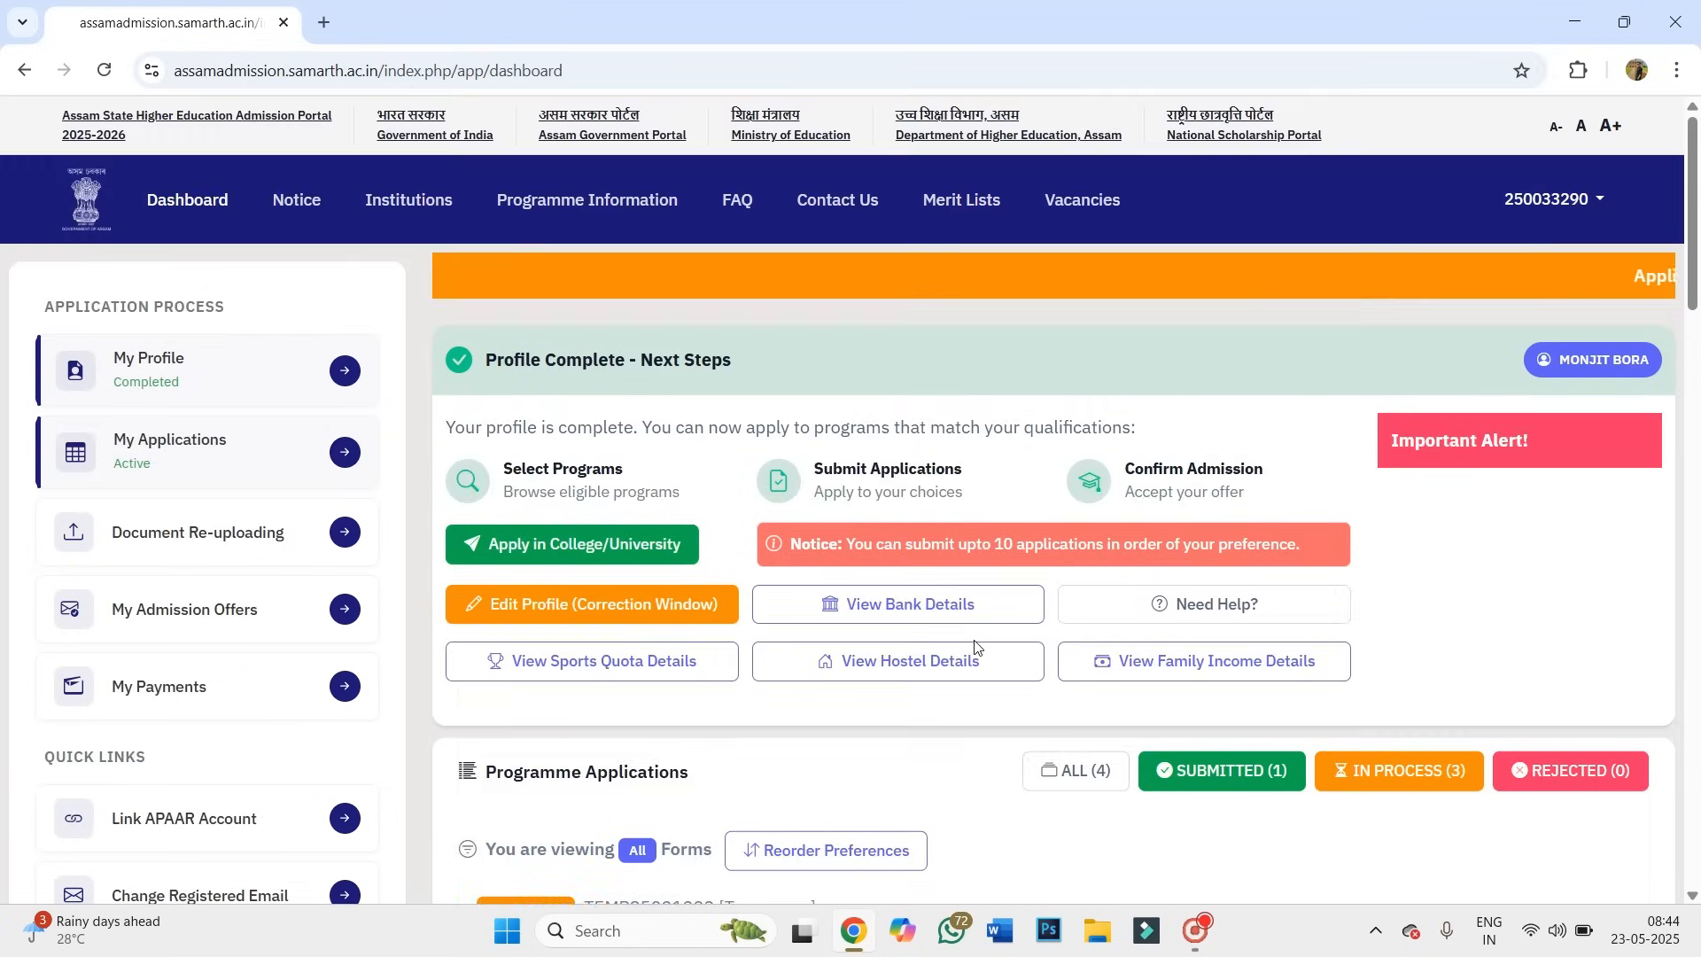
pyautogui.scroll(-6, 976, 647)
pyautogui.scroll(4, 977, 647)
pyautogui.scroll(2, 975, 646)
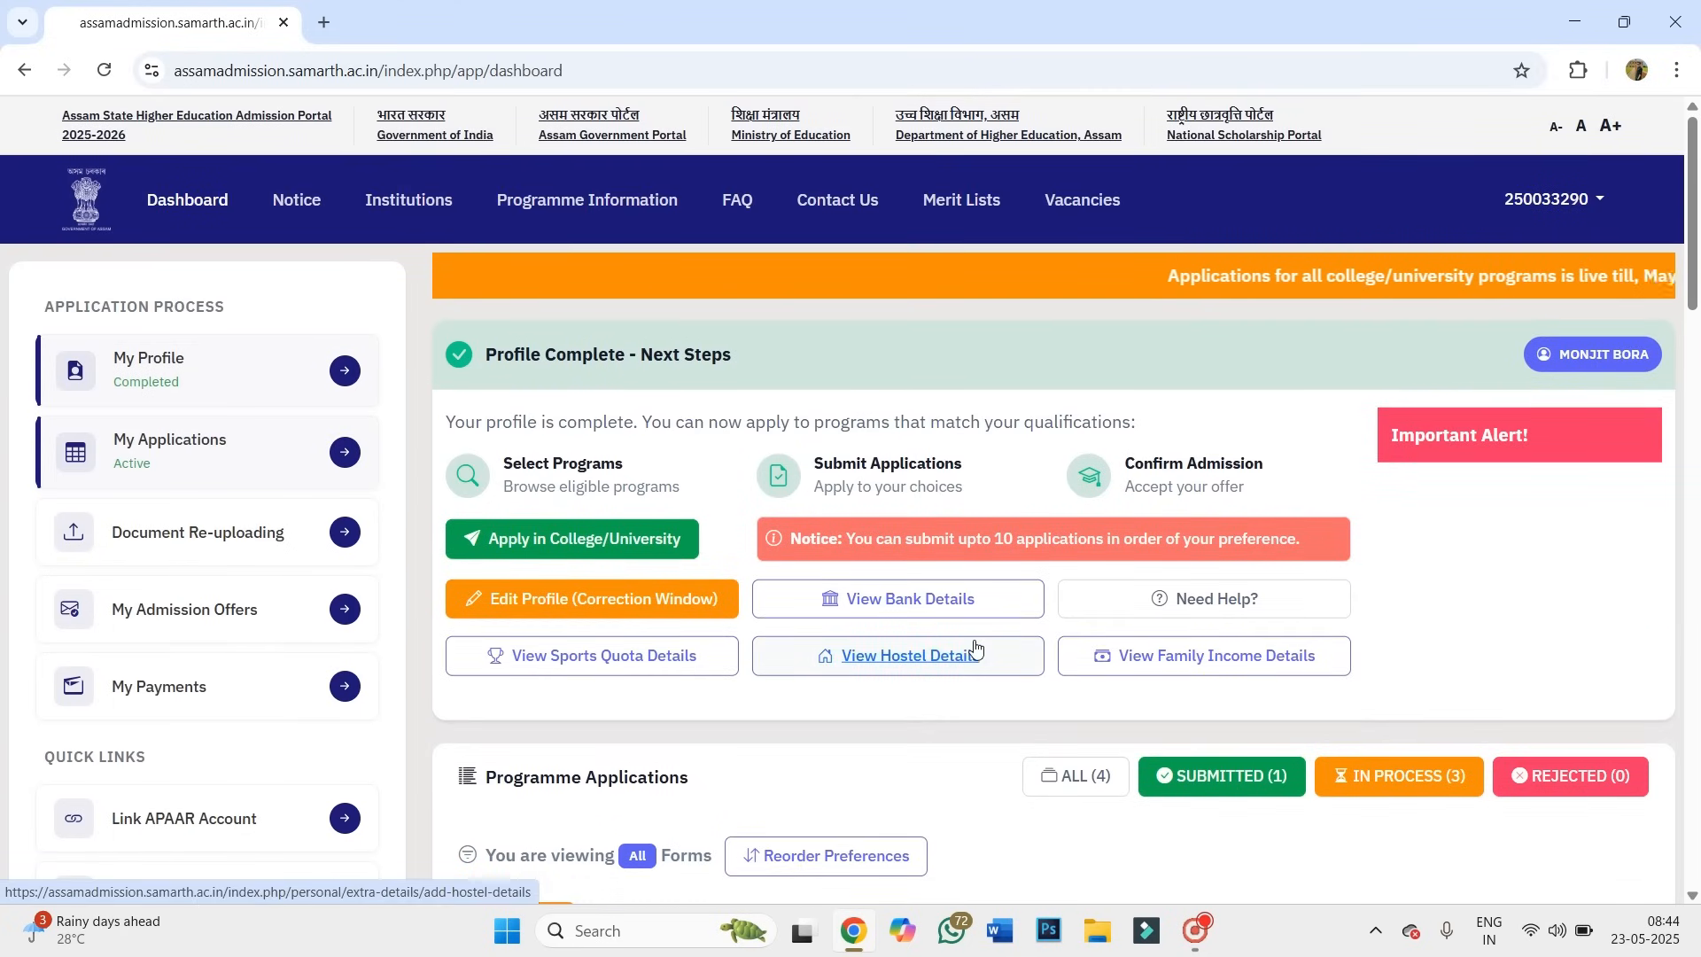
pyautogui.scroll(-4, 975, 648)
pyautogui.scroll(4, 976, 647)
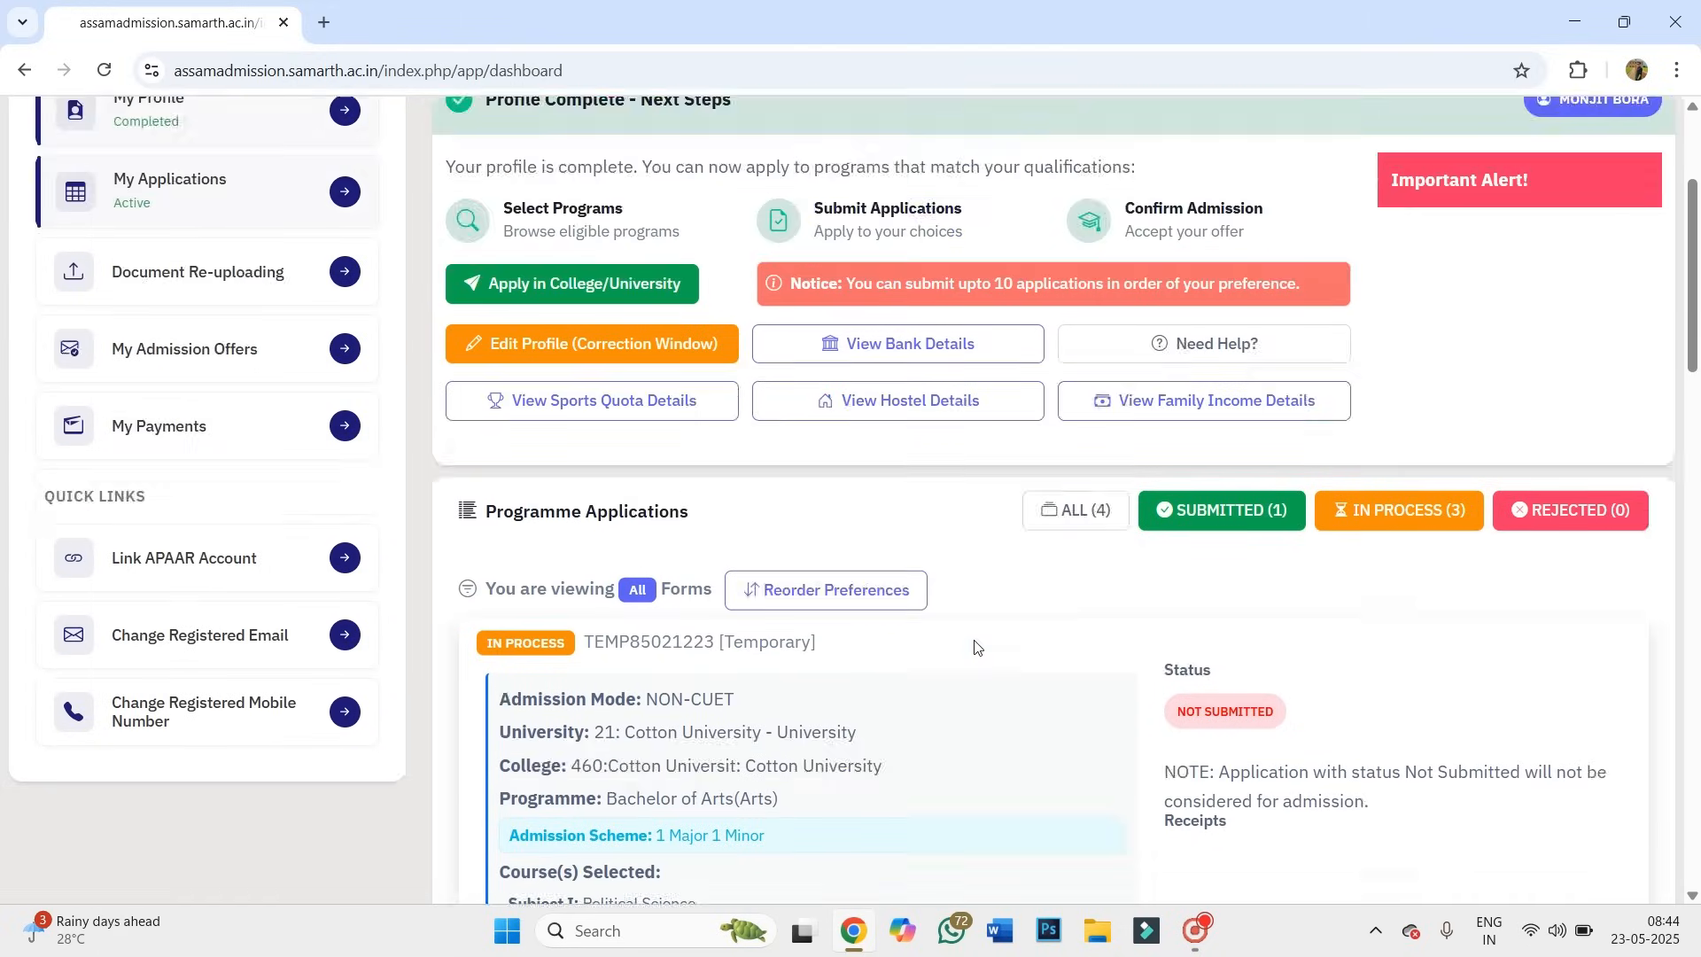
# Review the status and selected courses of each programme application listed on the dashboard.
pyautogui.scroll(-15, 976, 648)
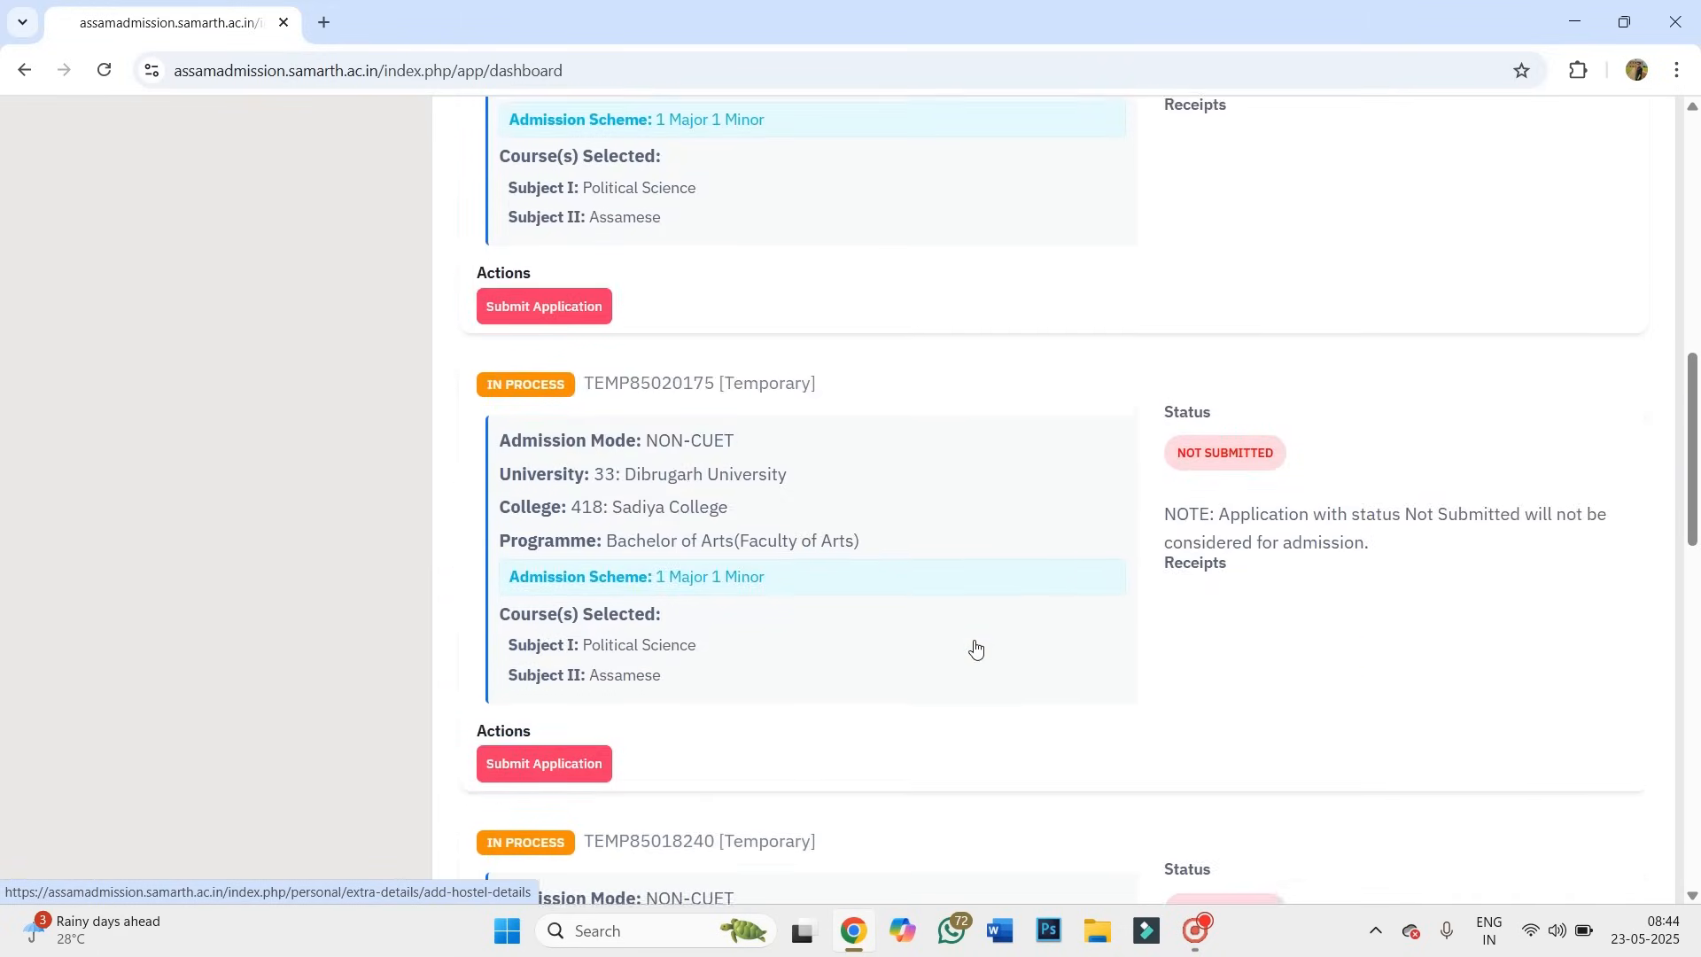
pyautogui.scroll(15, 976, 648)
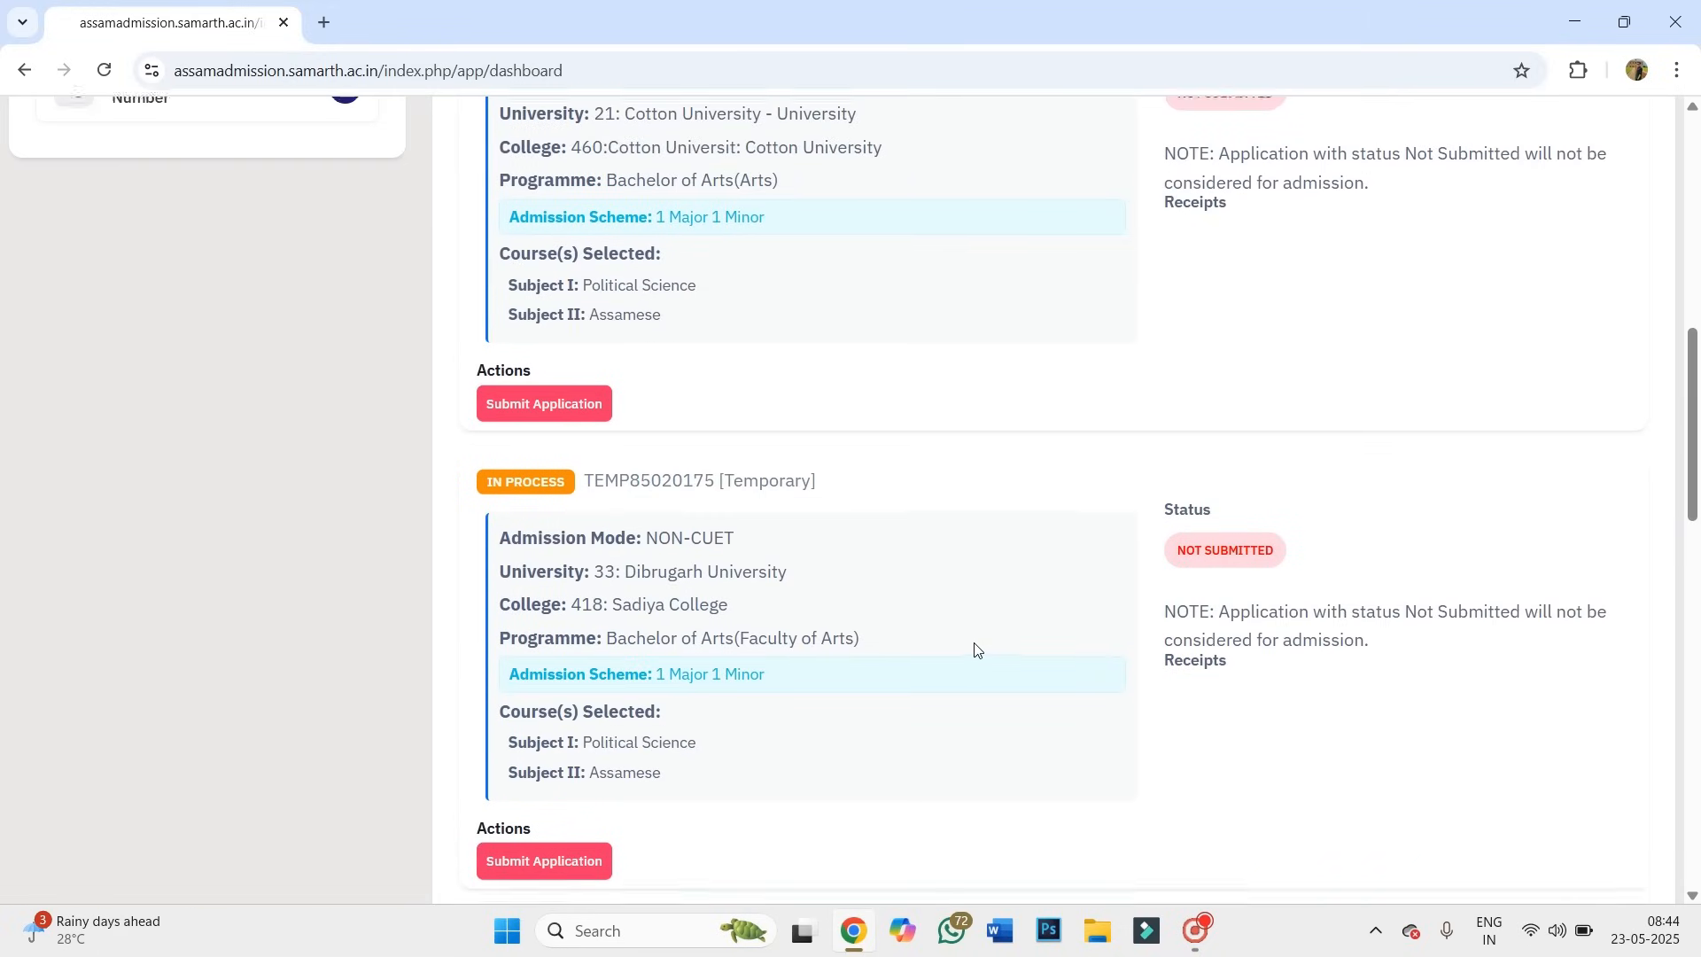
pyautogui.scroll(-10, 975, 648)
pyautogui.scroll(6, 975, 649)
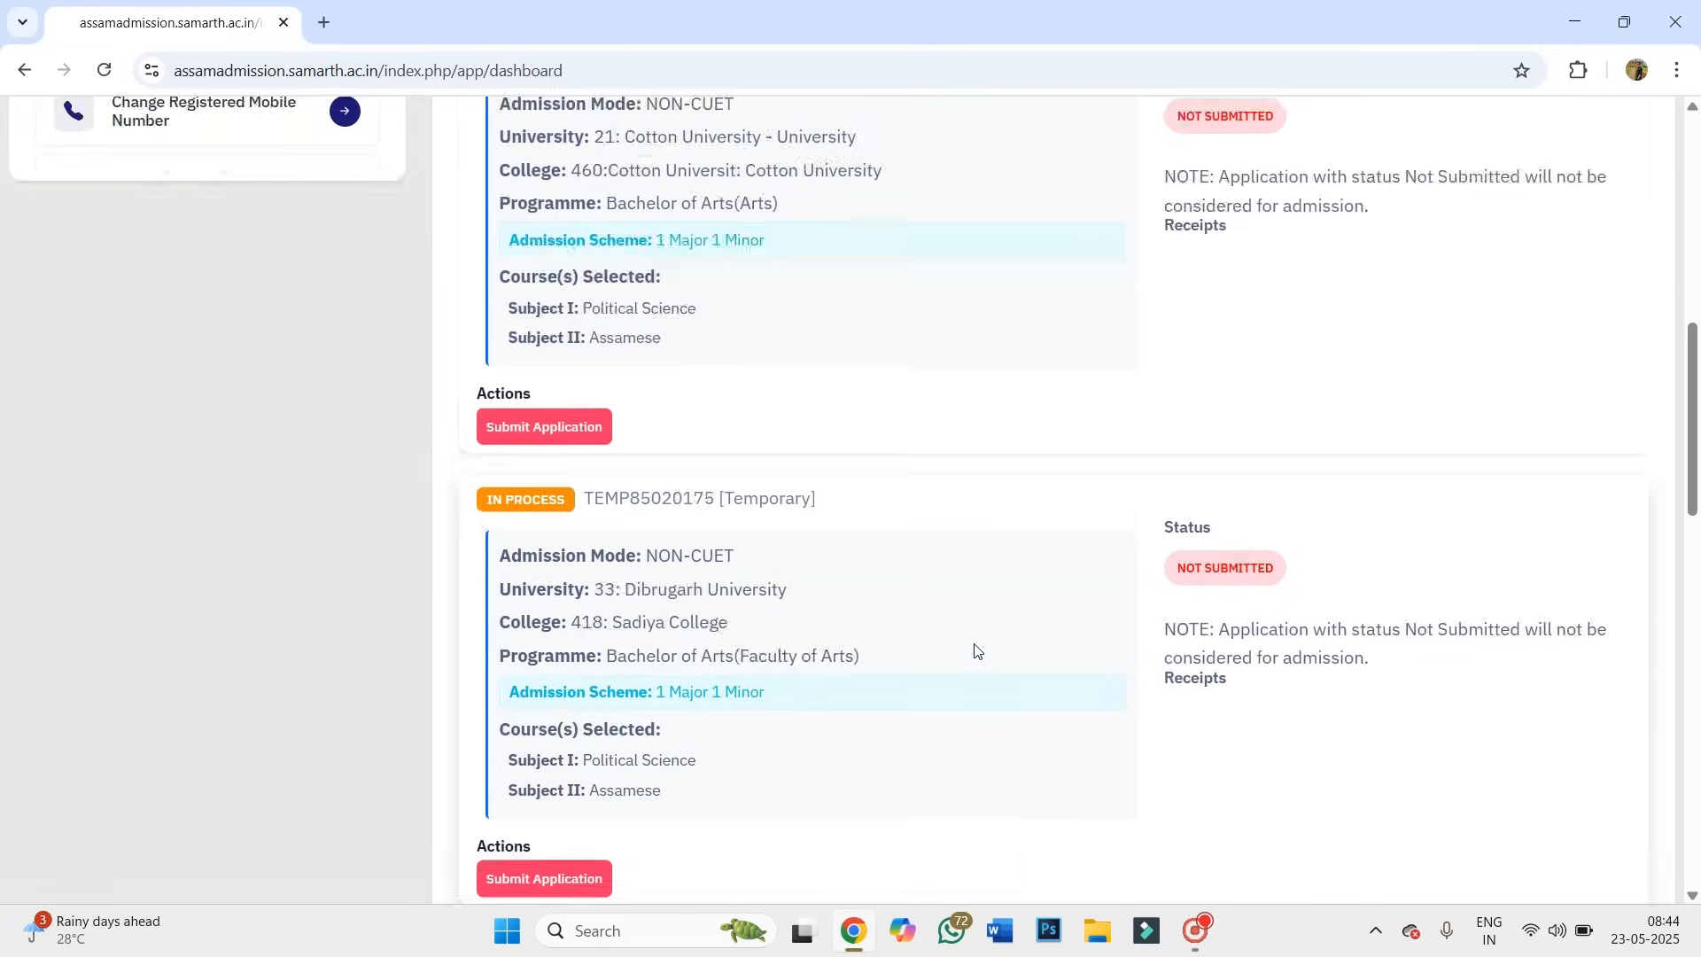
pyautogui.scroll(-8, 976, 649)
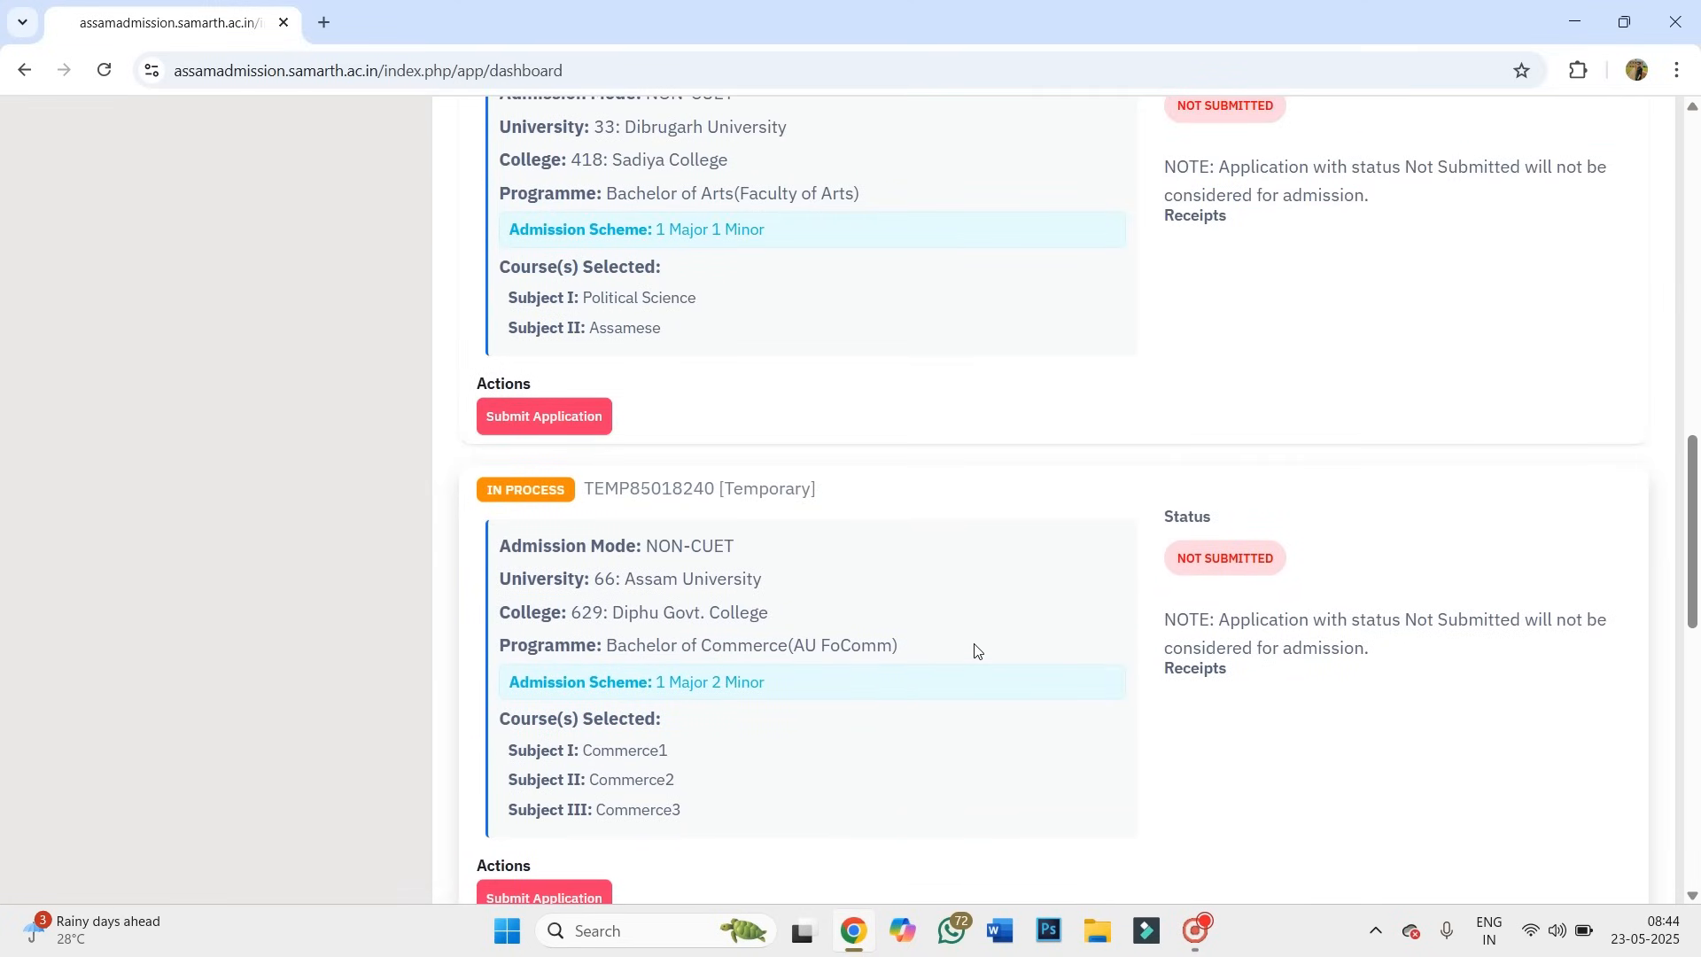
pyautogui.scroll(12, 976, 652)
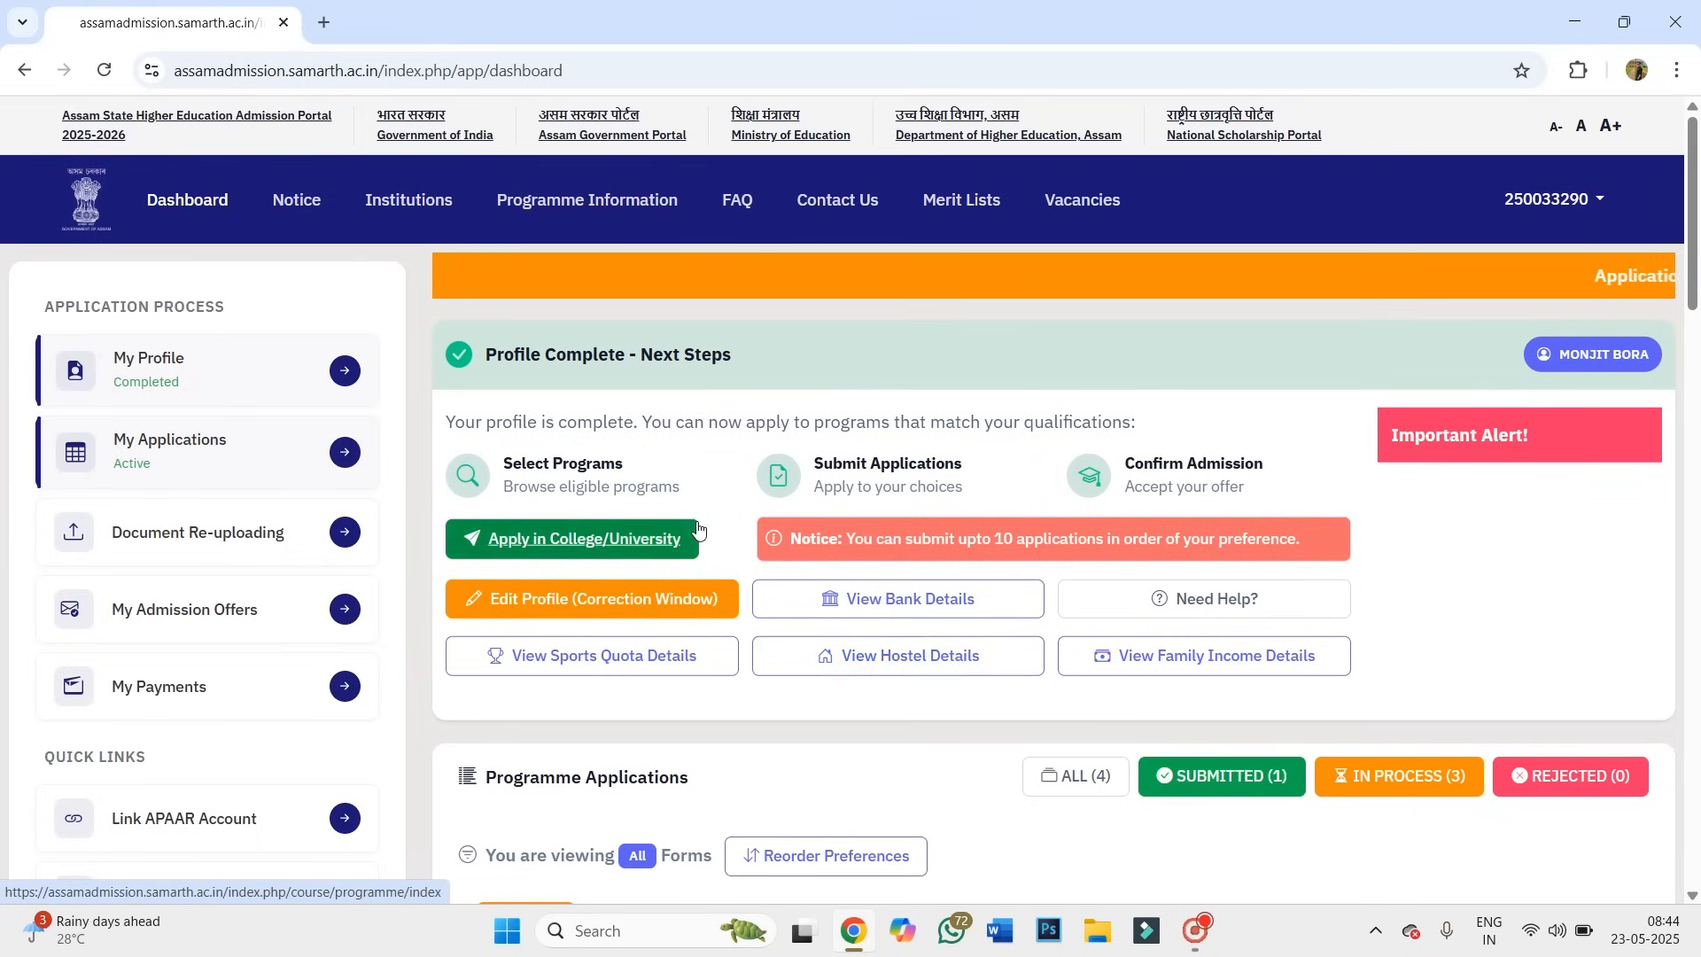
pyautogui.scroll(-3, 763, 526)
pyautogui.scroll(2, 763, 526)
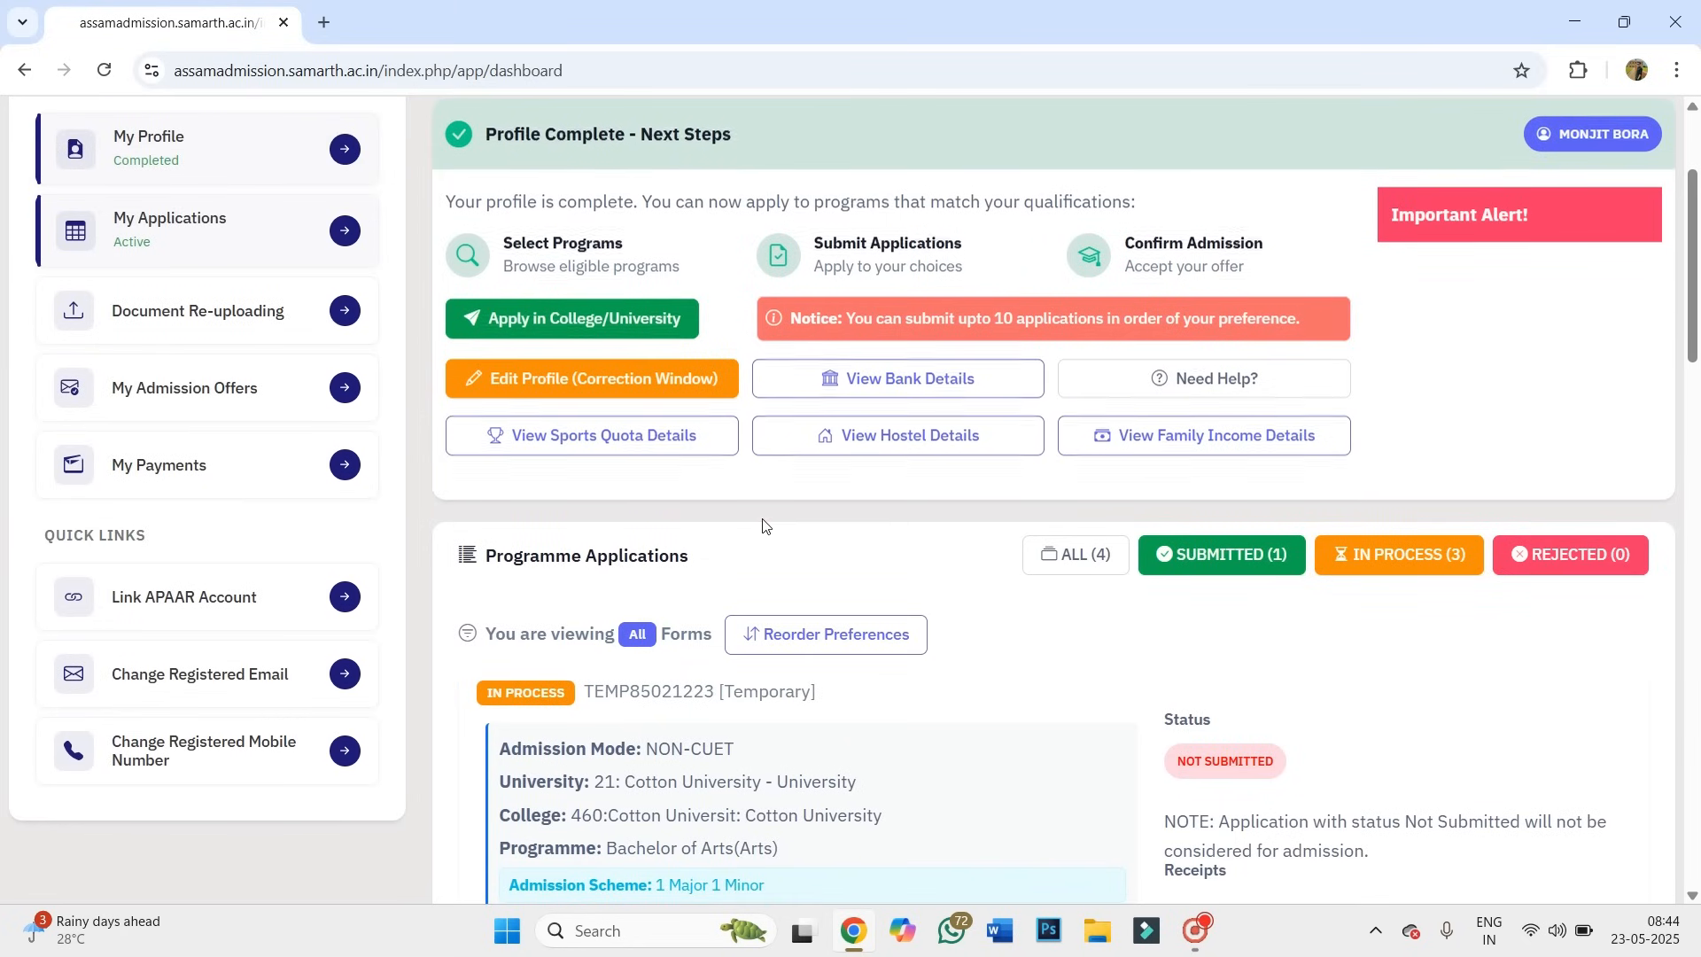
pyautogui.scroll(3, 797, 531)
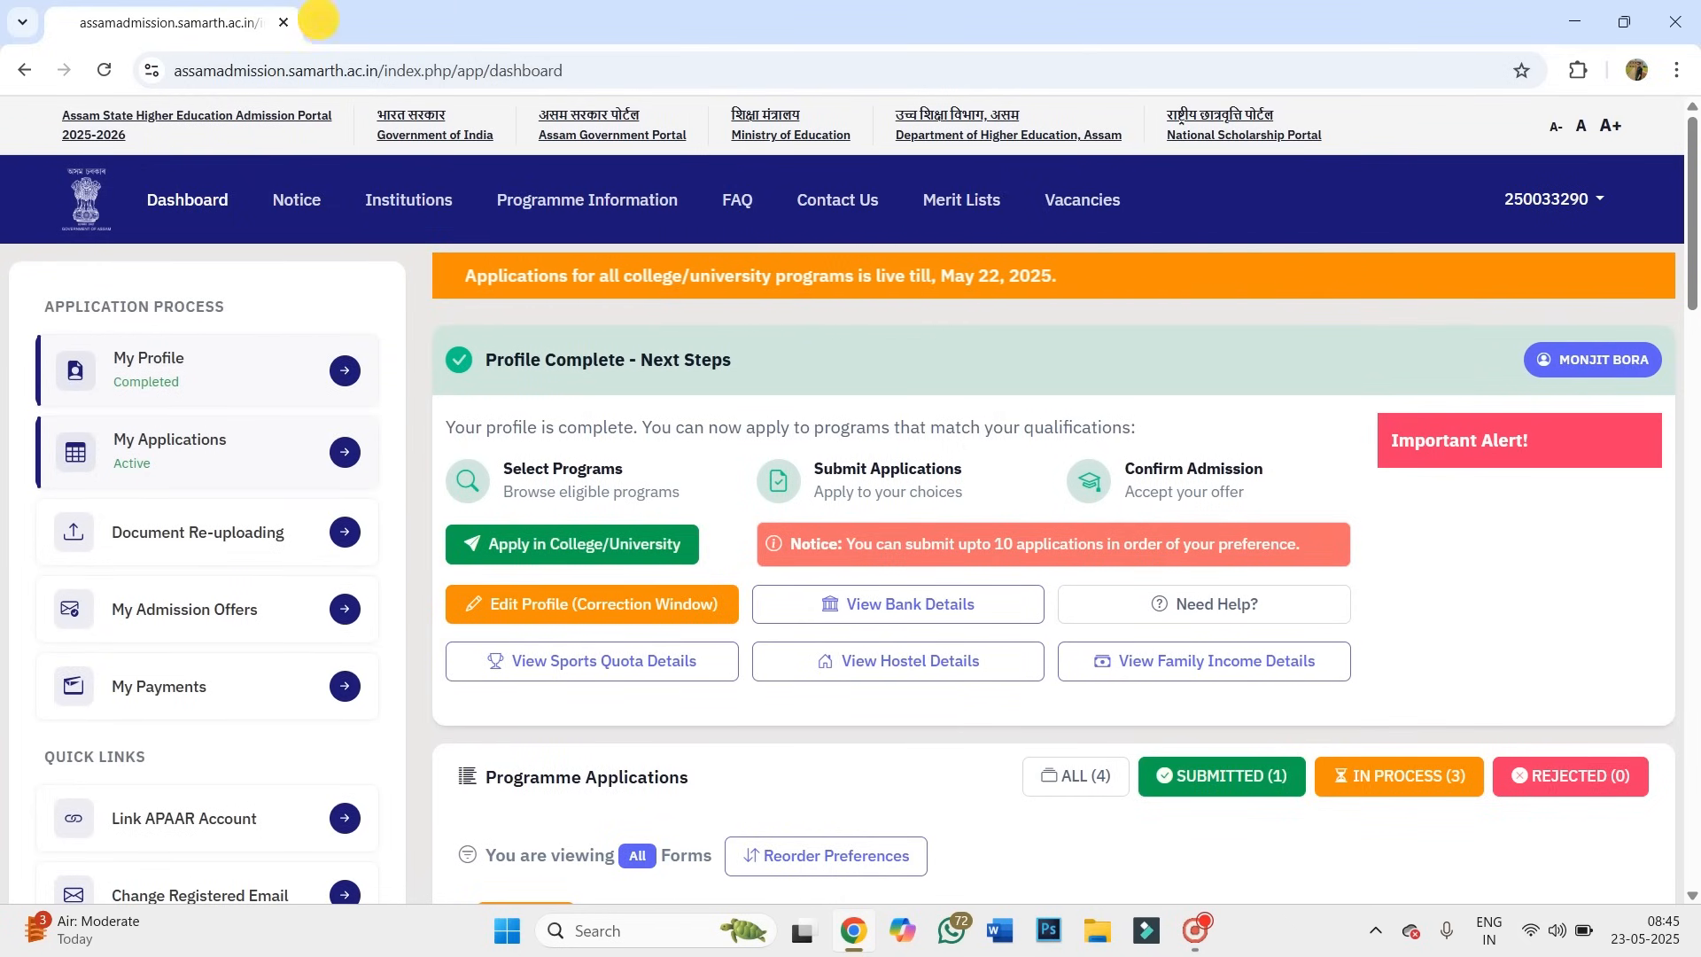
# Open the Assam State Higher Education Admission Portal home page in a new browser tab.
pyautogui.hotkey('ctrl', 't')
pyautogui.click(531, 678)
pyautogui.click(552, 722)
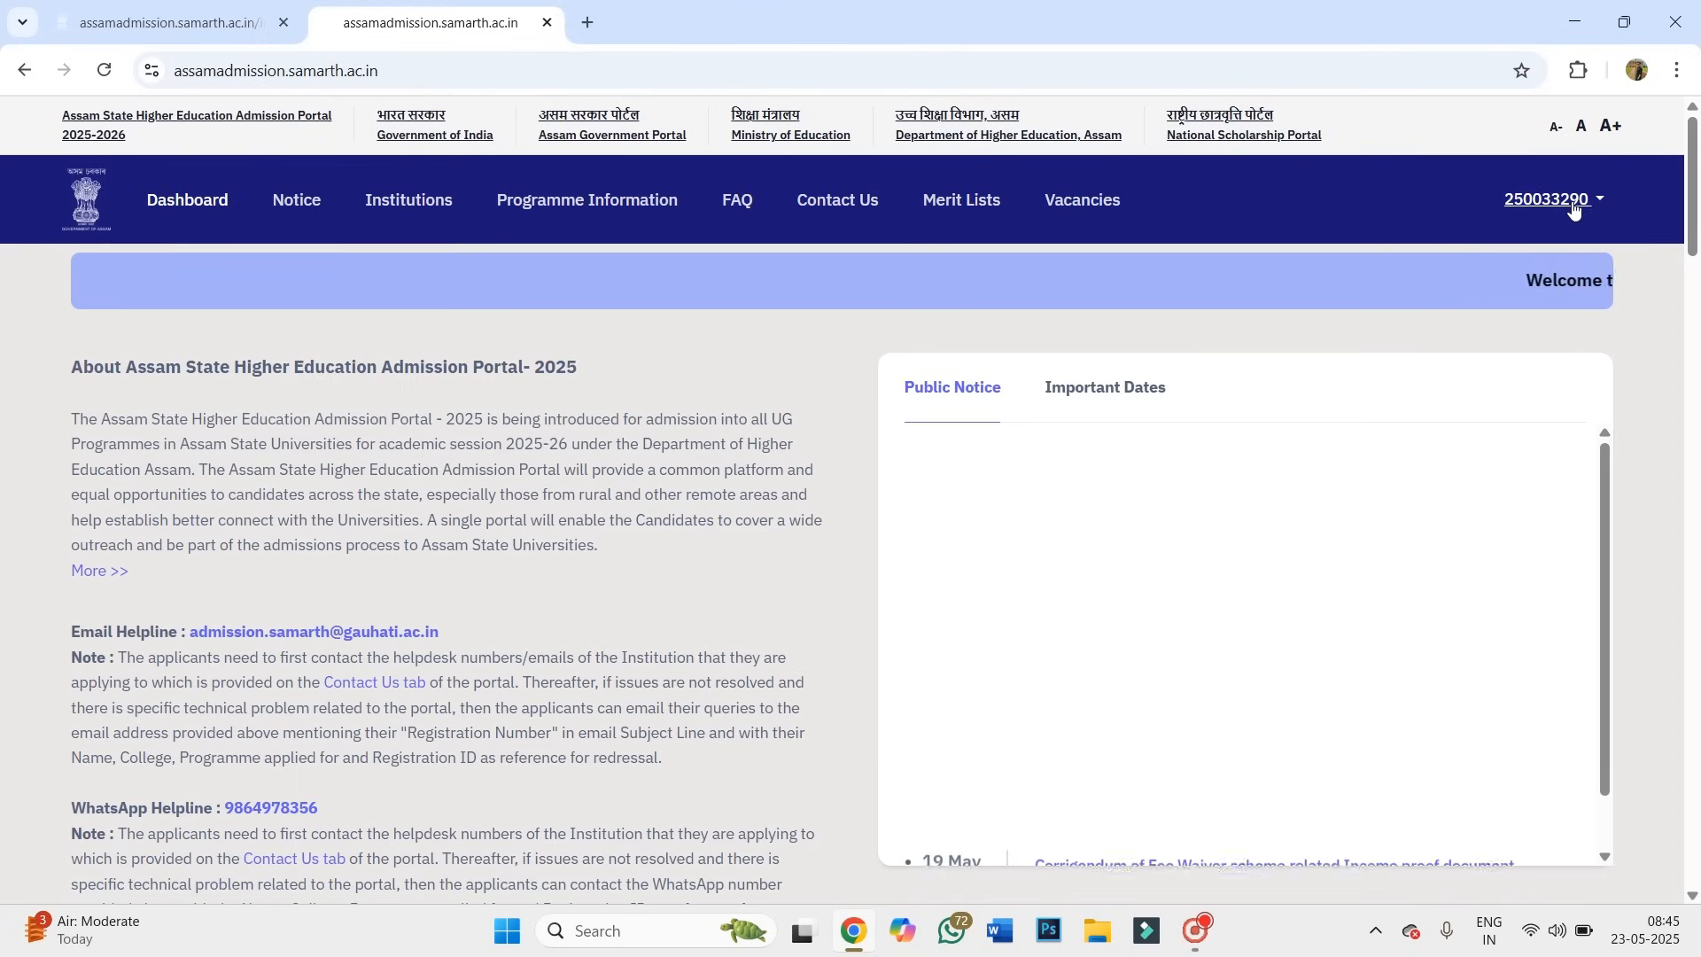
# Log out of the current account and bring up the registered user login form.
pyautogui.click(1591, 200)
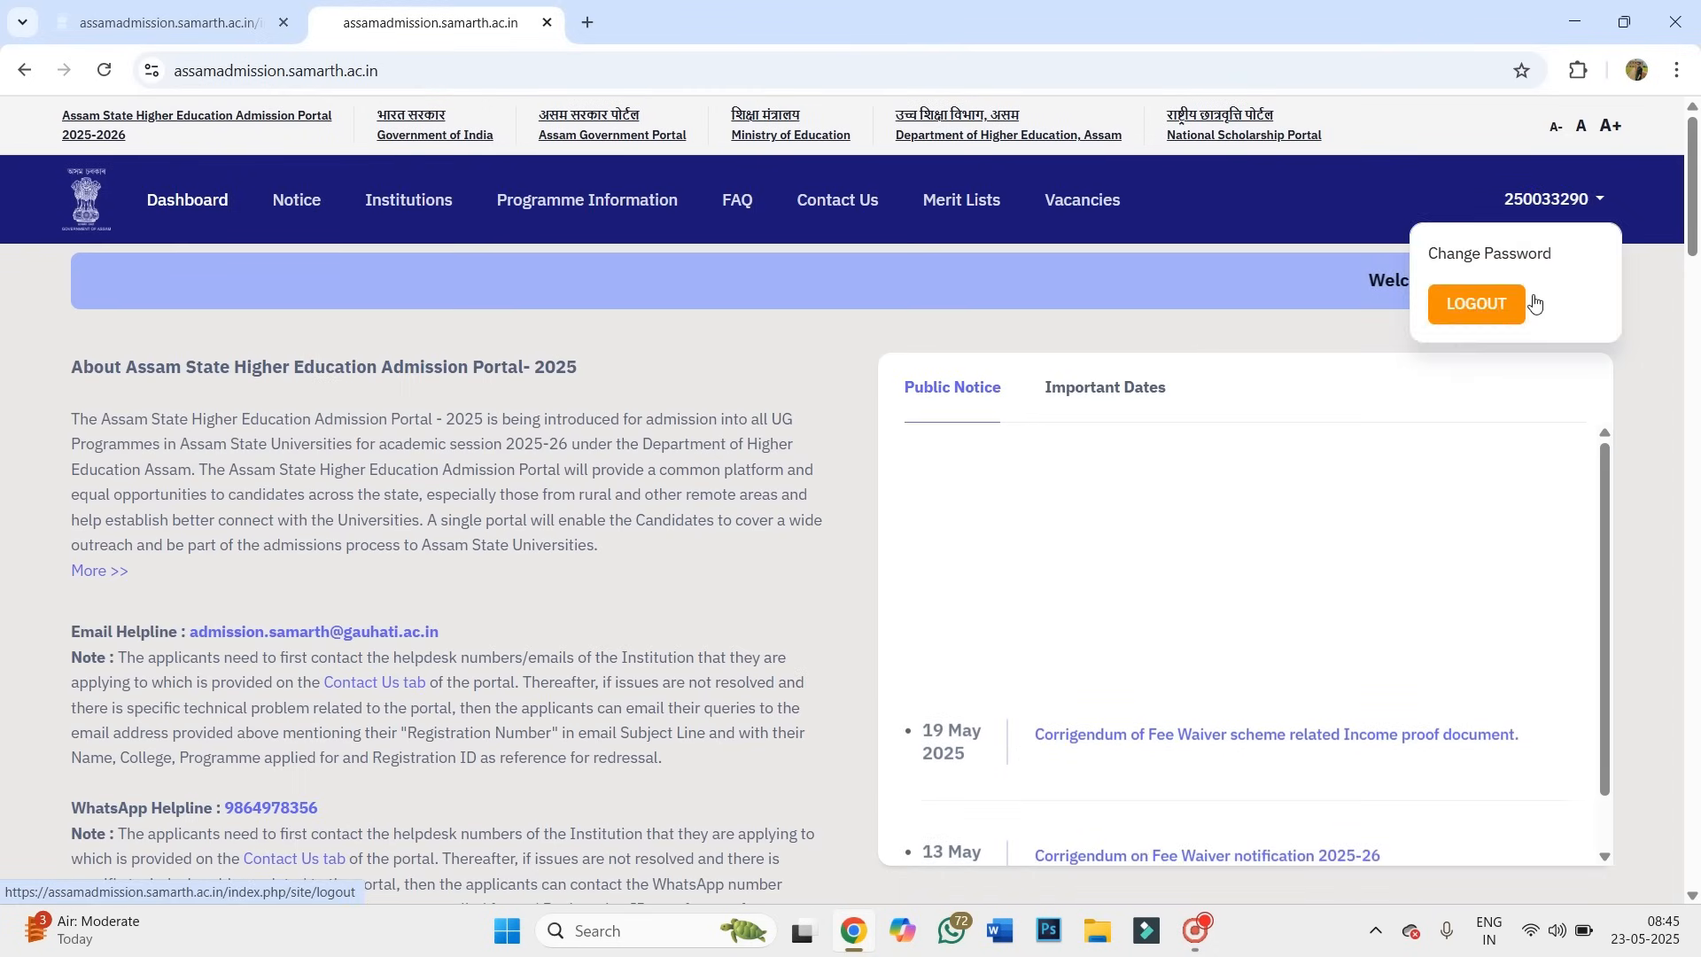
pyautogui.click(1508, 300)
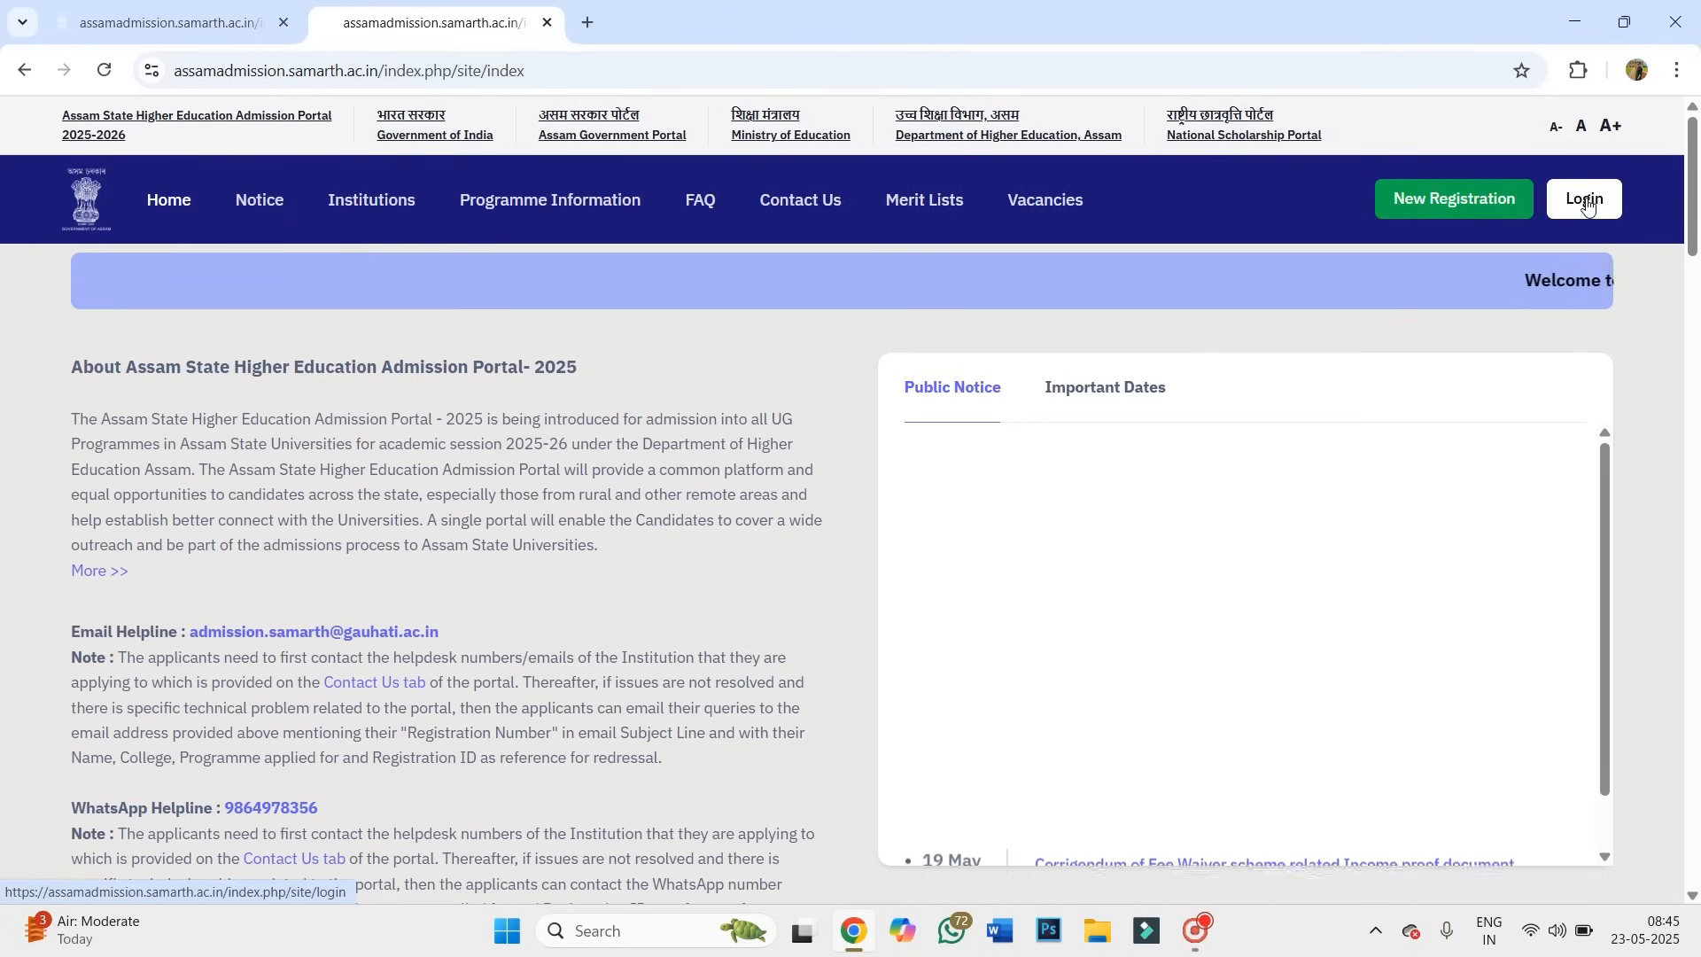
pyautogui.click(1585, 199)
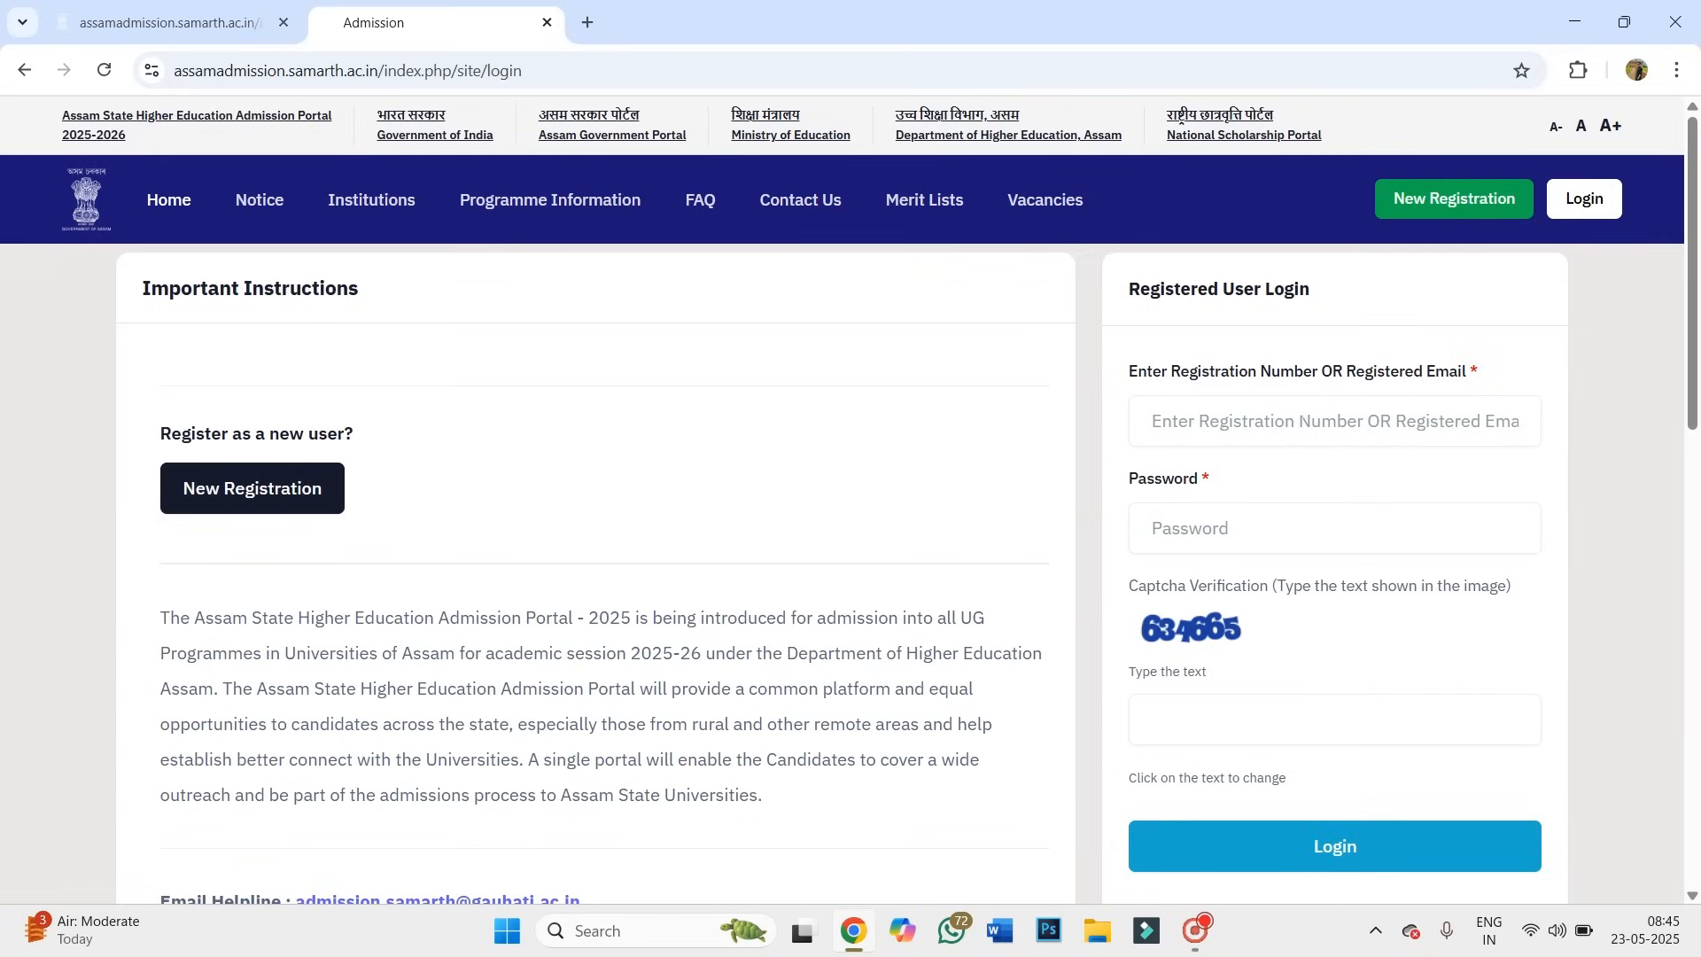
pyautogui.scroll(-1, 1302, 431)
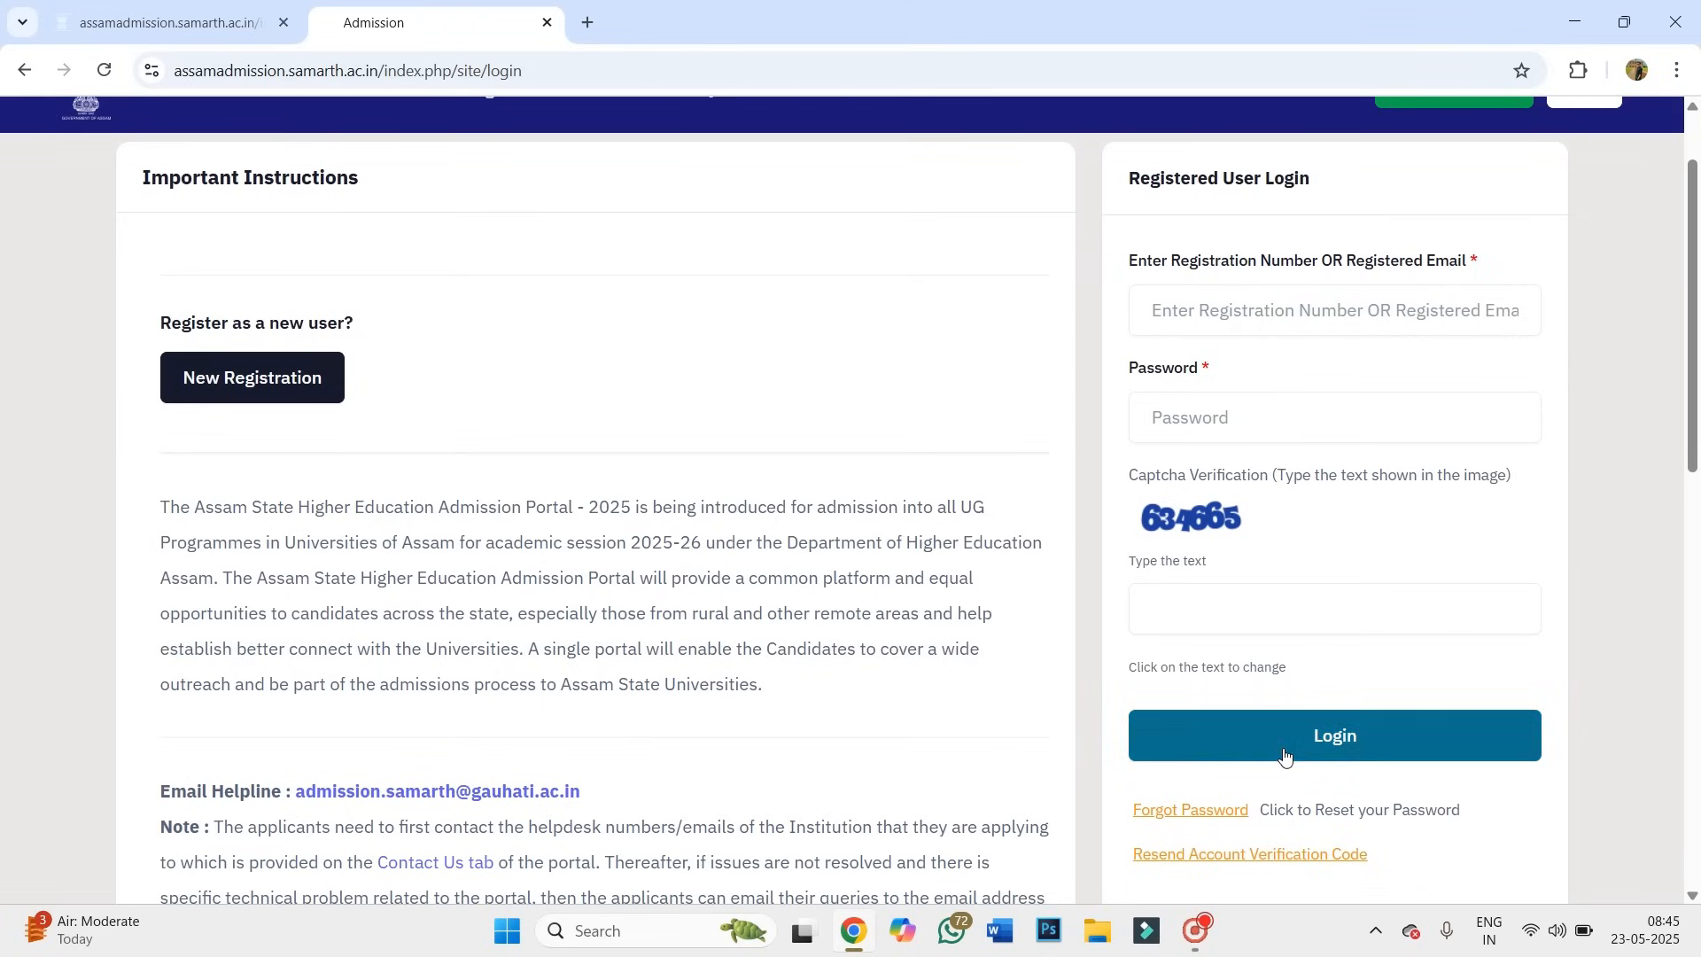
# Open the profile correction window from the dashboard and accept the caution and the Correction in Profile Details guidelines.
pyautogui.click(159, 22)
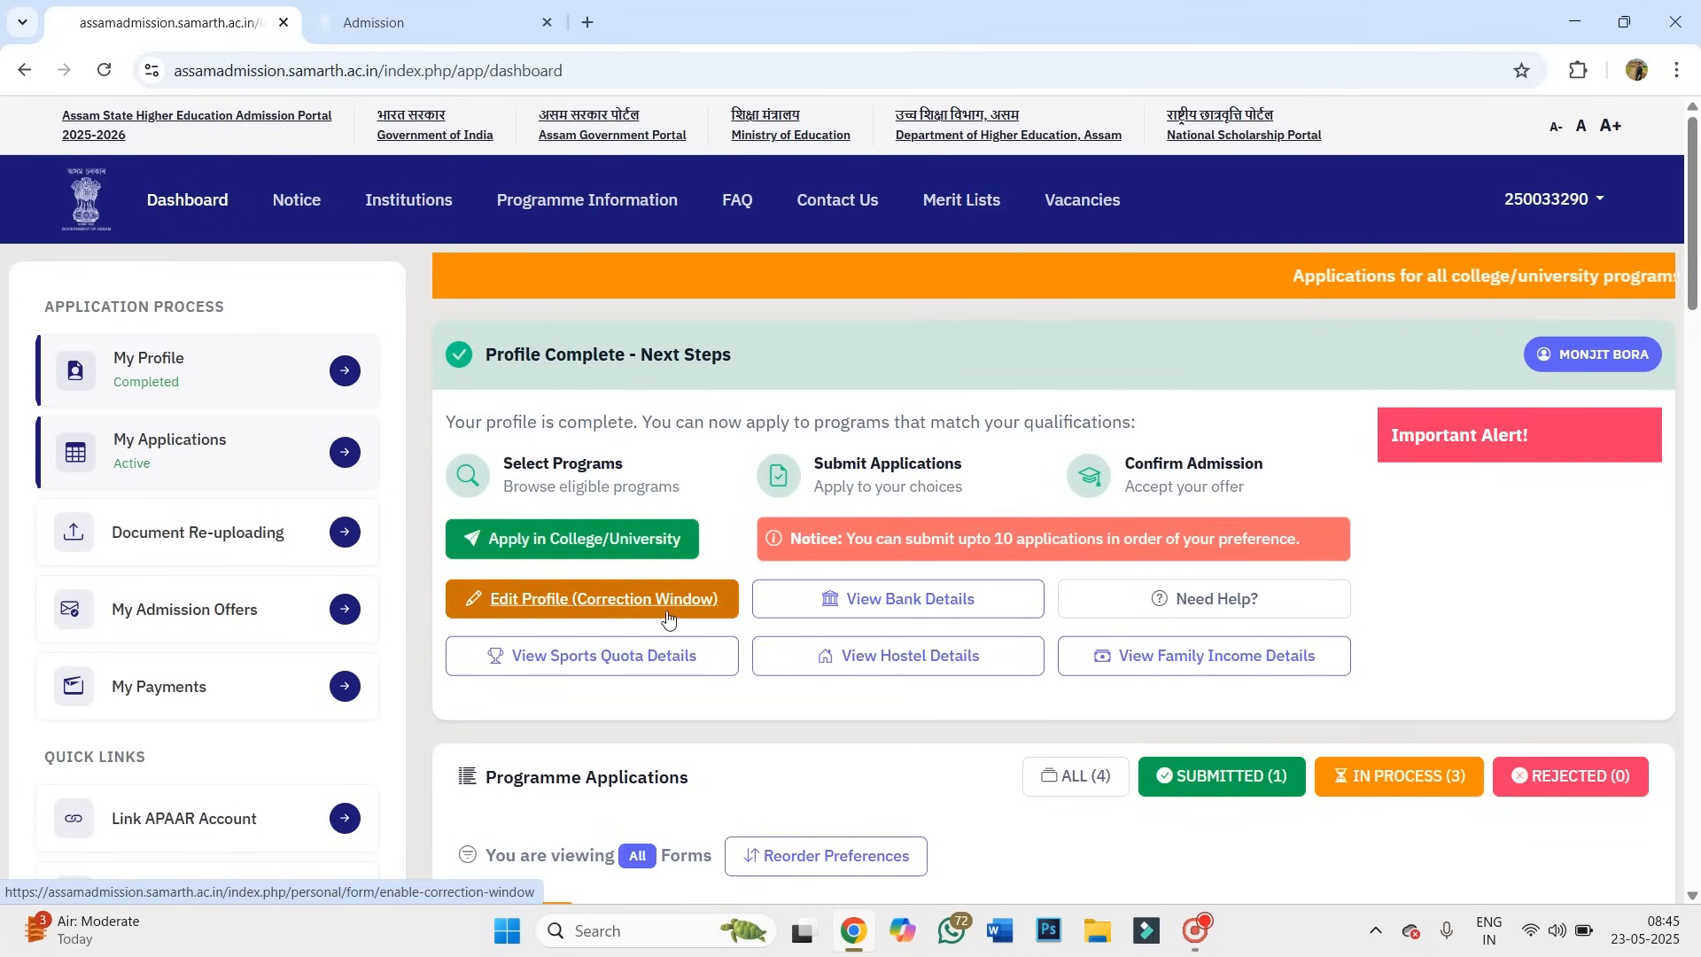
pyautogui.click(572, 599)
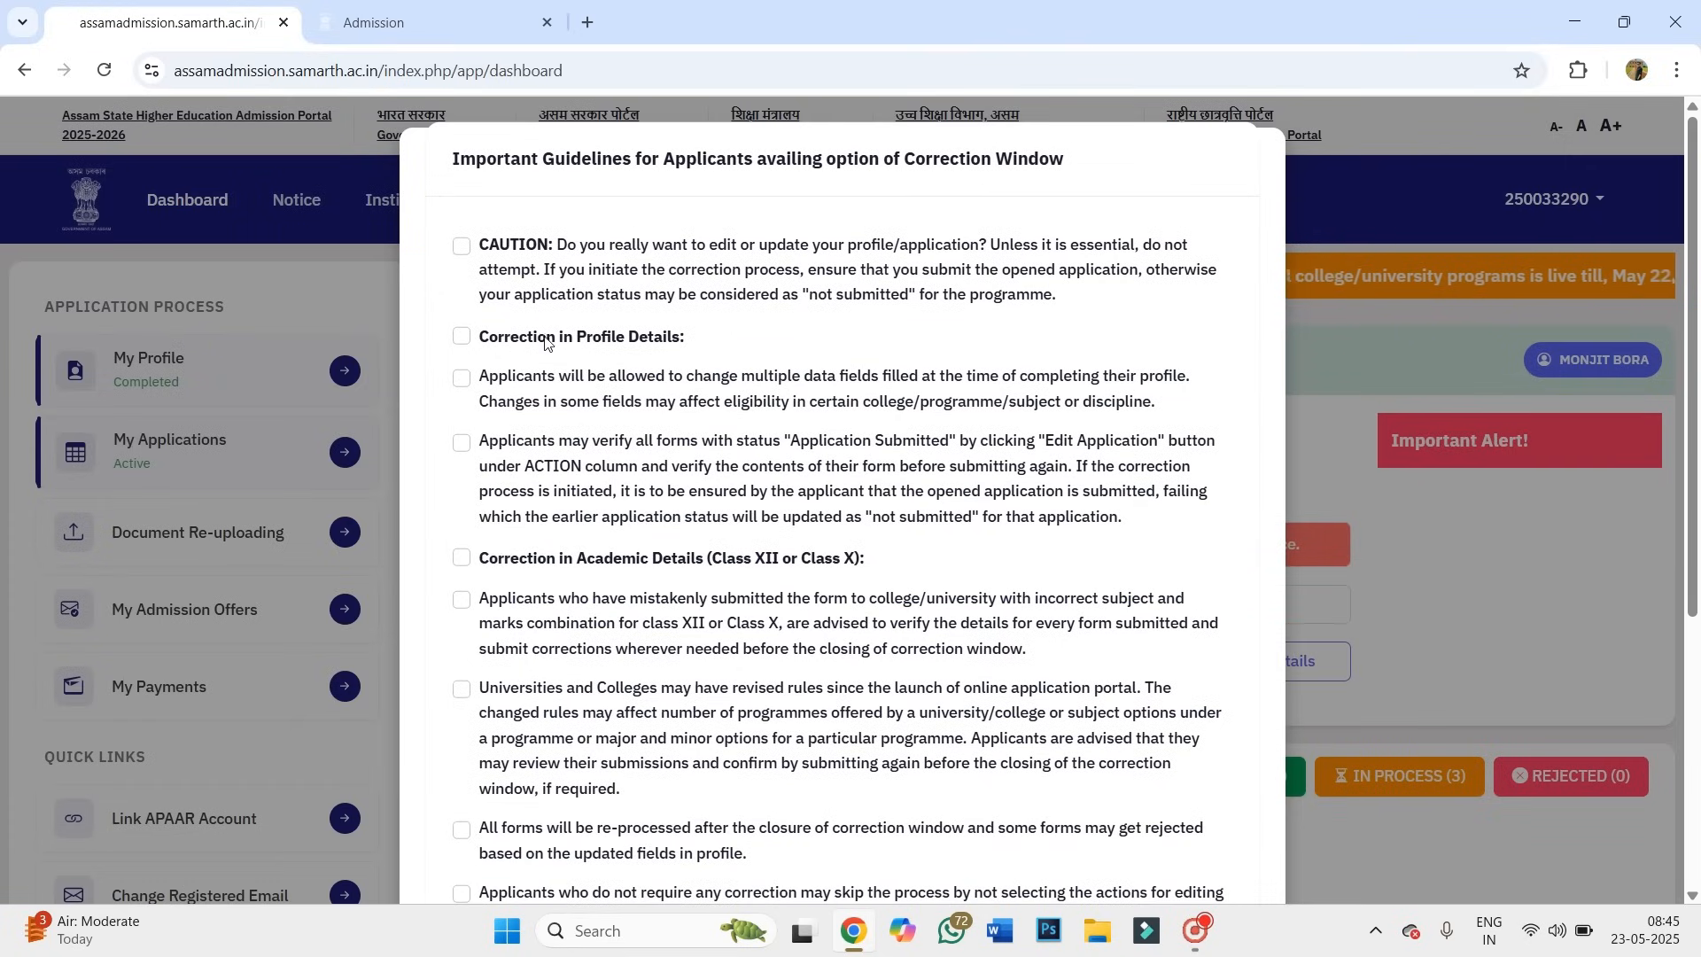
pyautogui.click(462, 247)
pyautogui.click(461, 337)
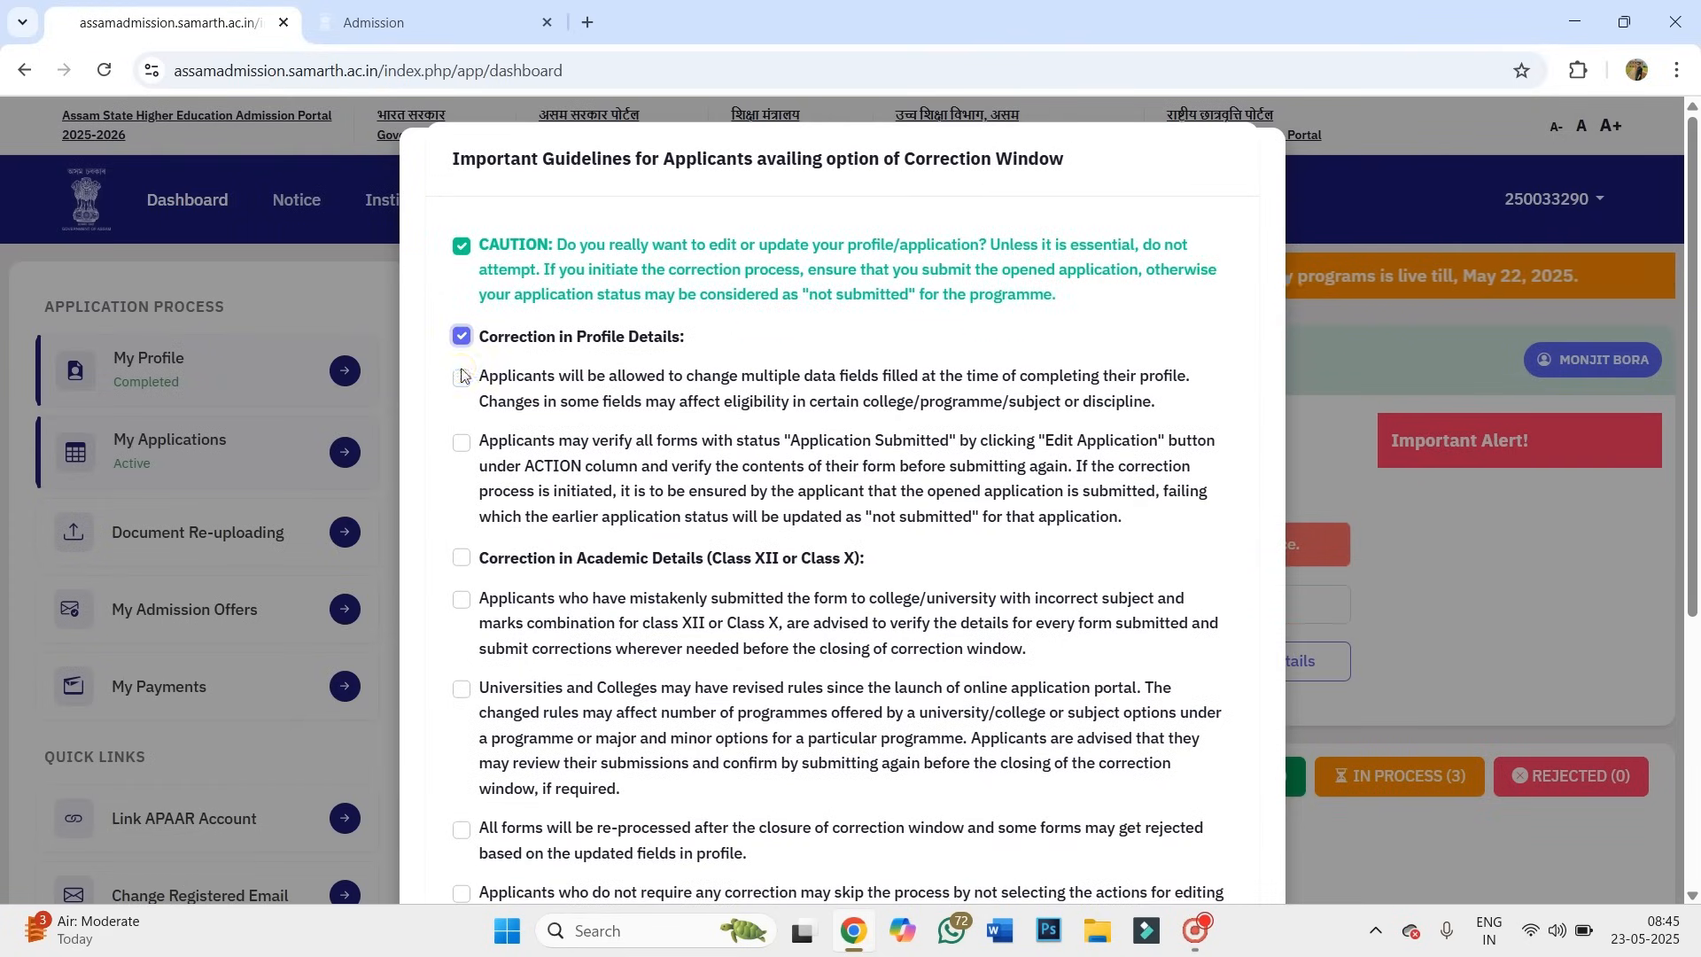
pyautogui.click(461, 376)
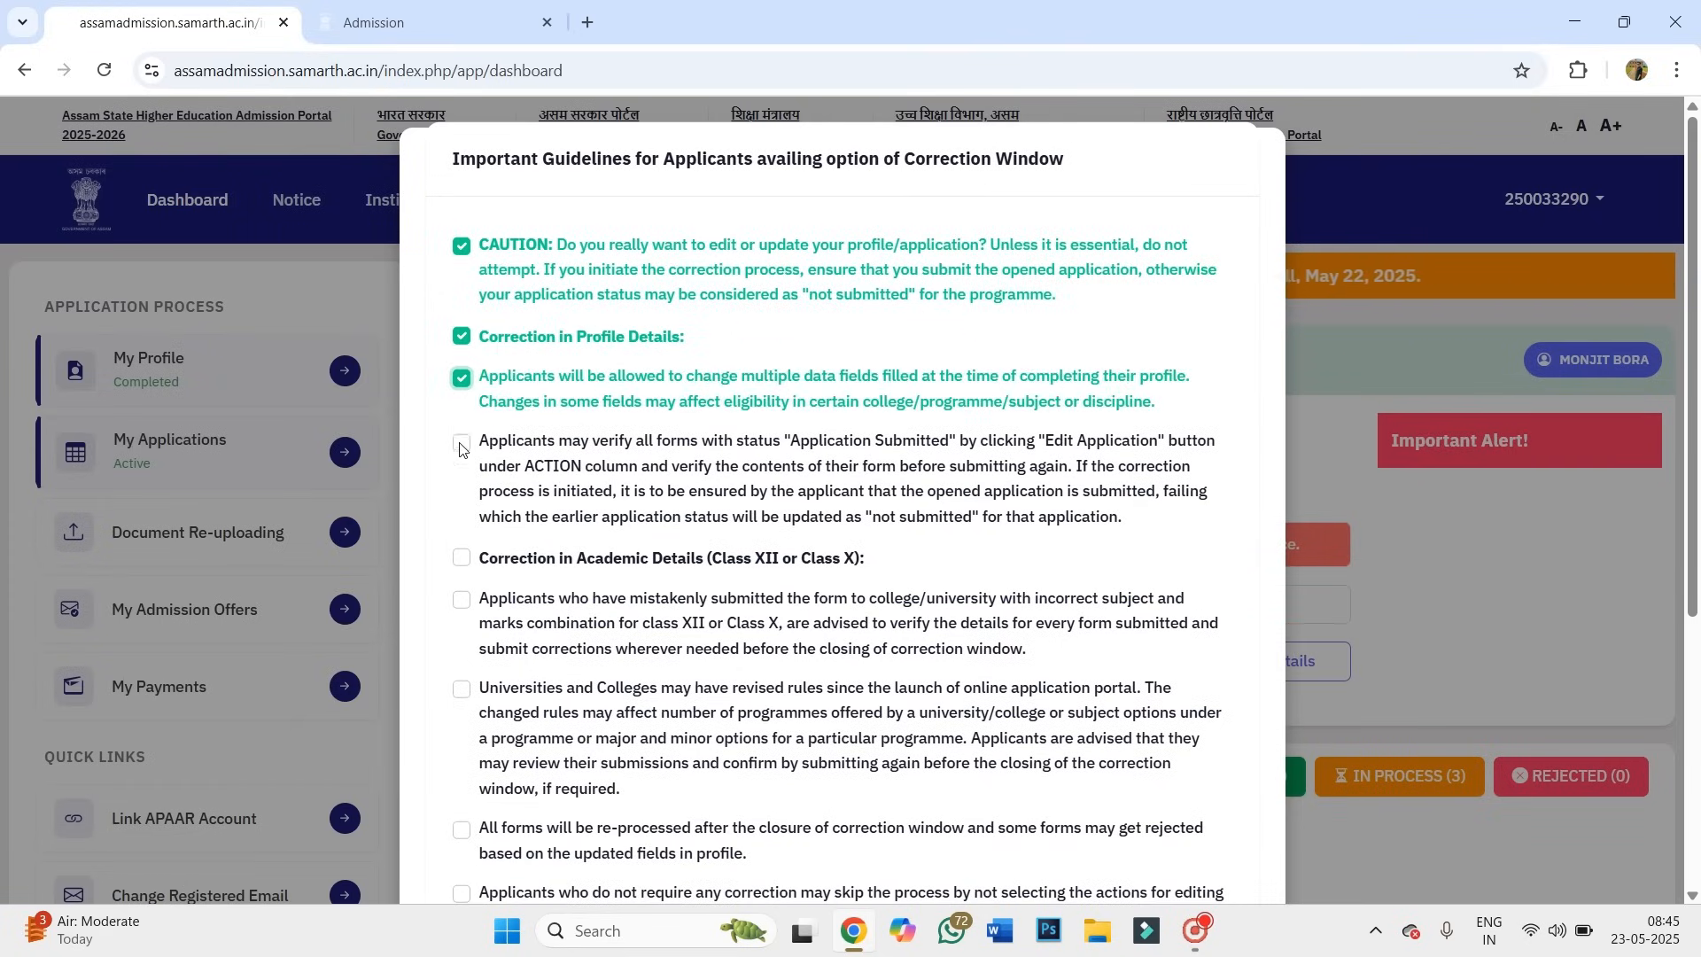
pyautogui.click(462, 442)
# Accept the Correction in Academic Details guidelines and all remaining declarations, and agree to open the profile for modification.
pyautogui.scroll(-2, 462, 442)
pyautogui.click(461, 336)
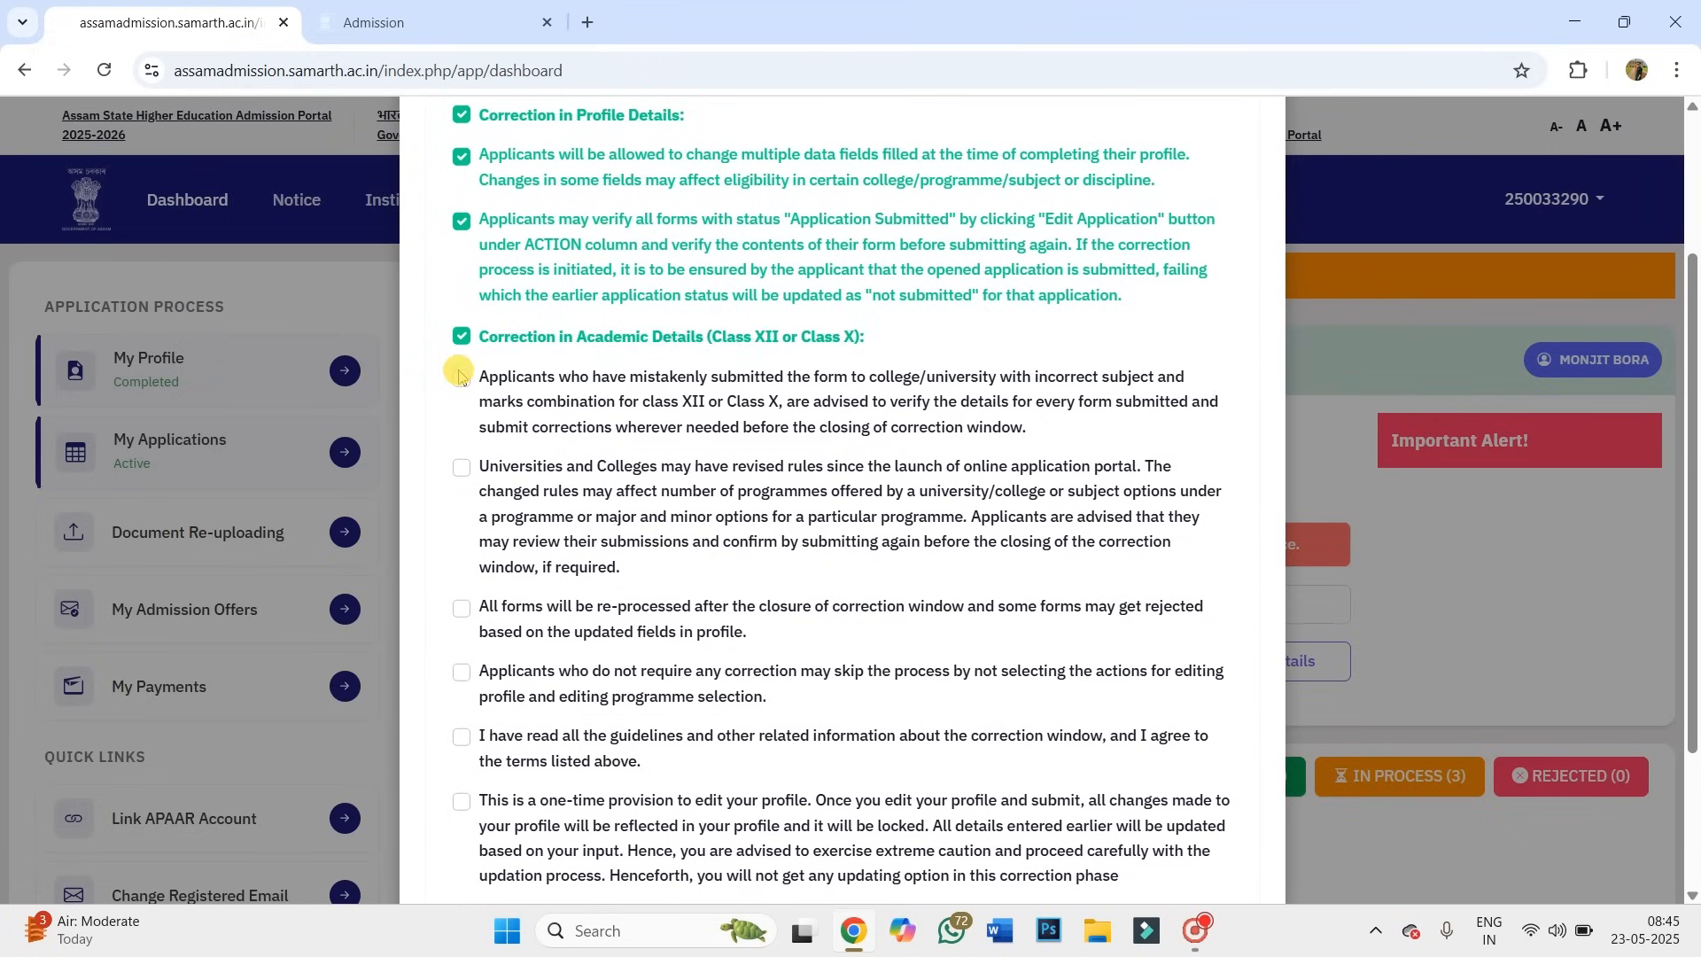
pyautogui.click(462, 468)
pyautogui.scroll(-2, 470, 452)
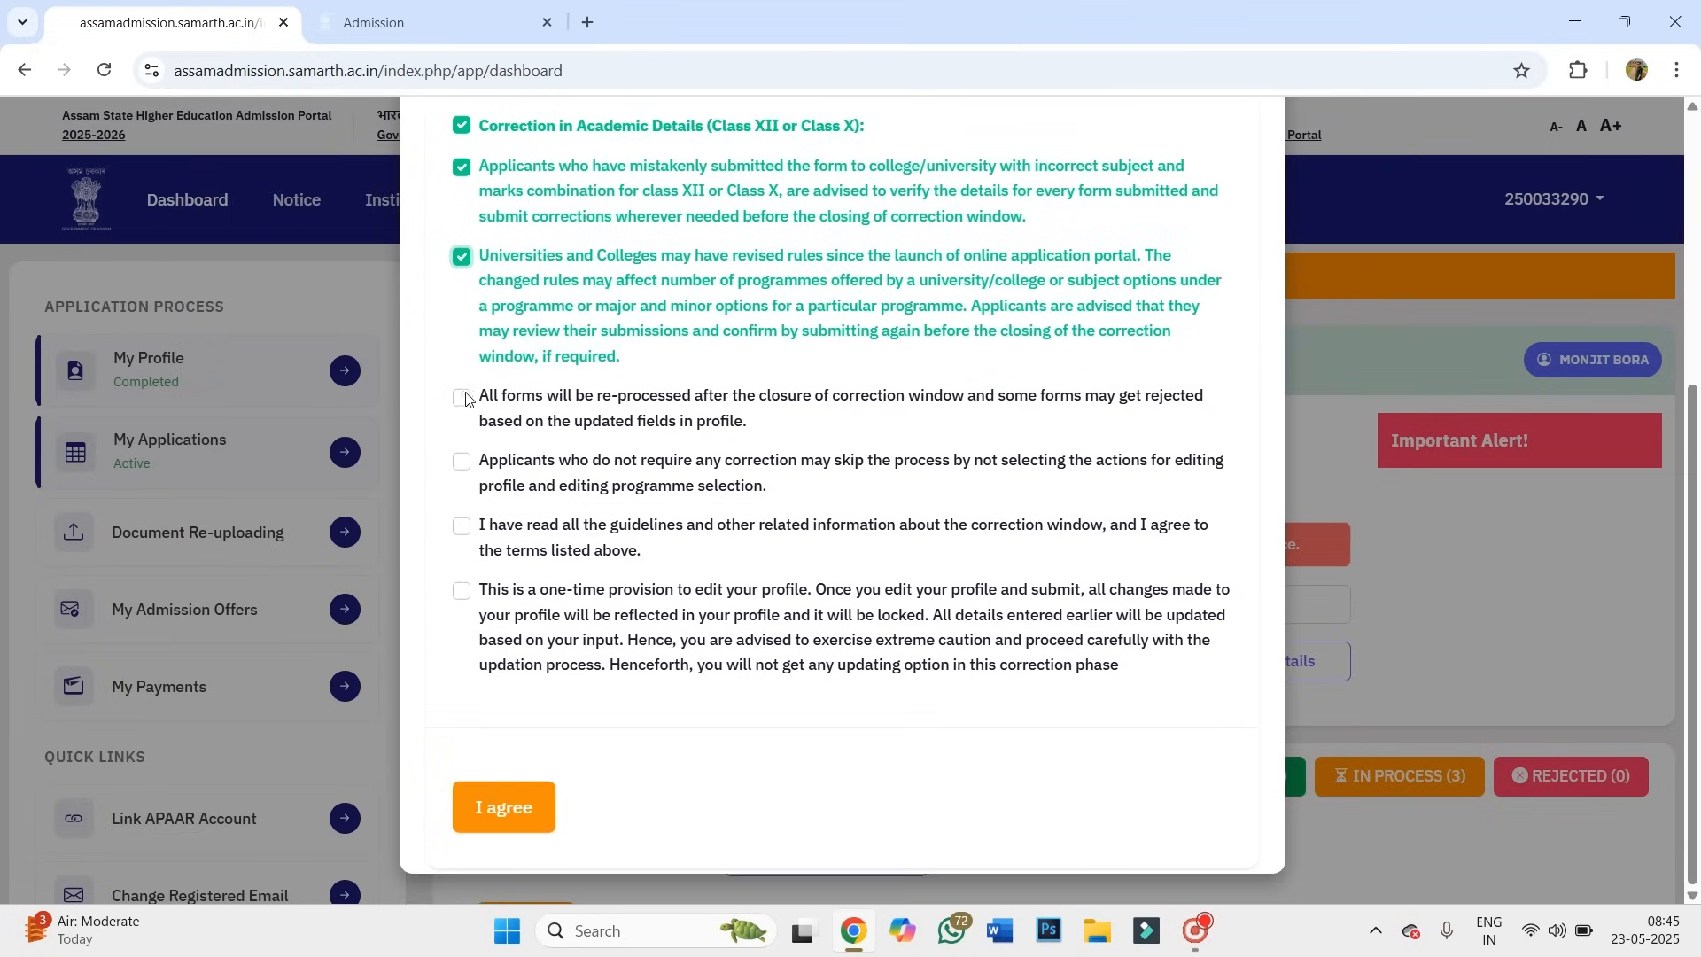
pyautogui.click(464, 460)
pyautogui.click(463, 526)
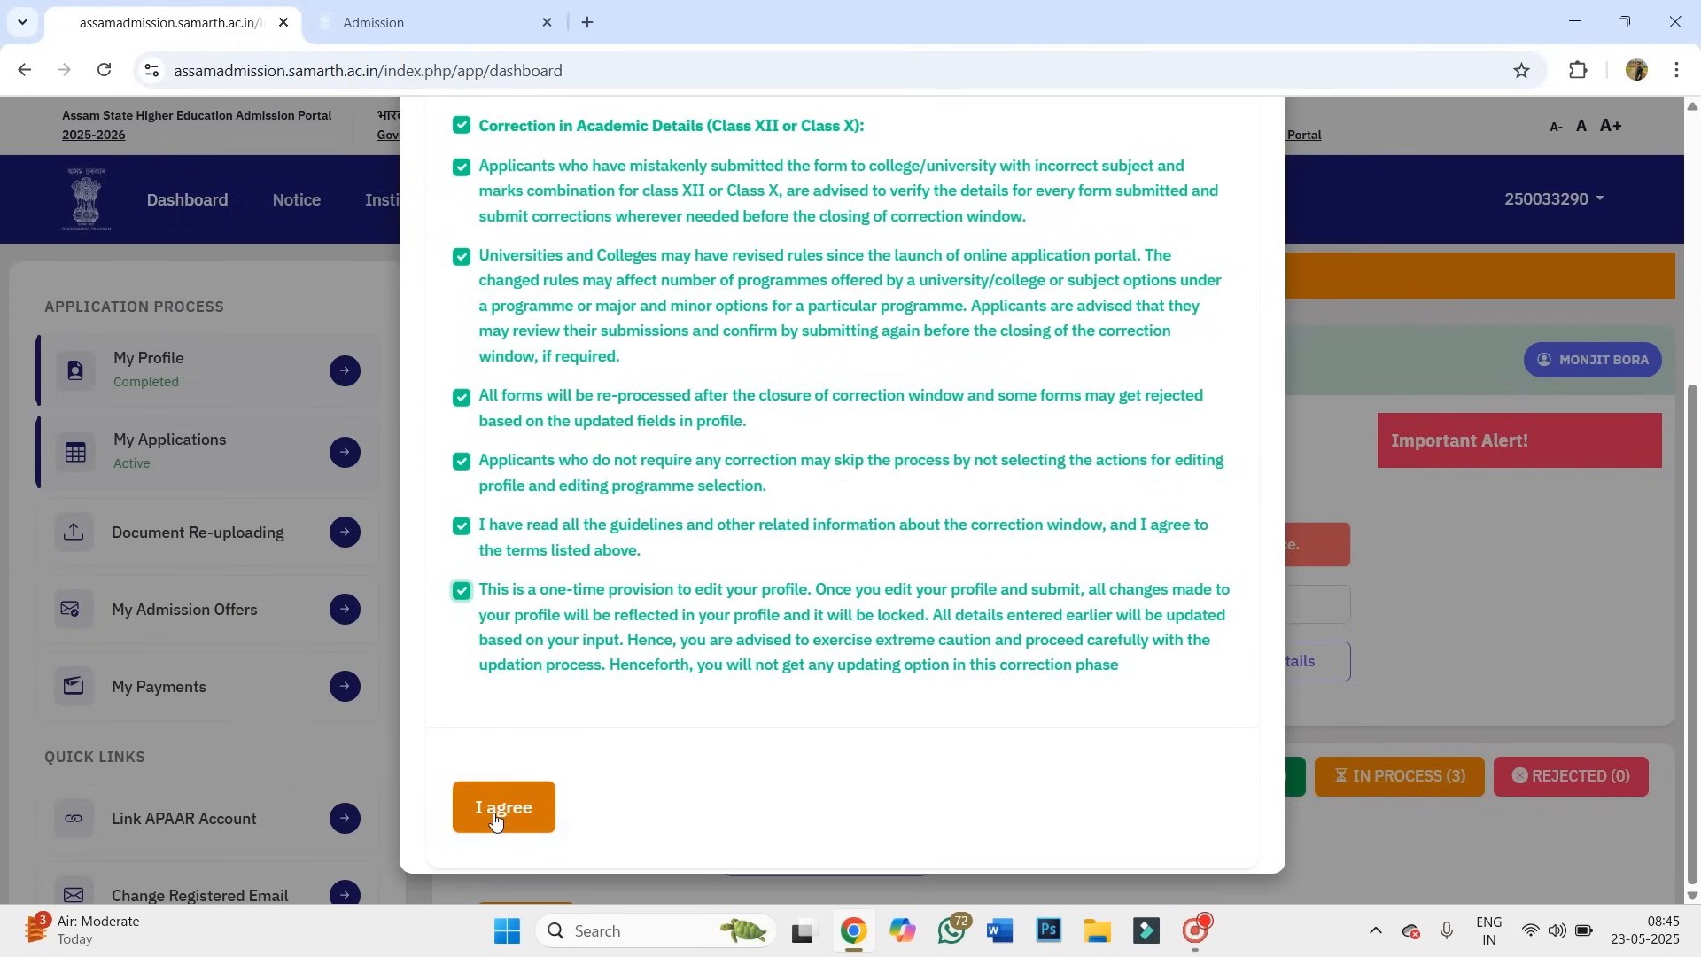
pyautogui.click(495, 817)
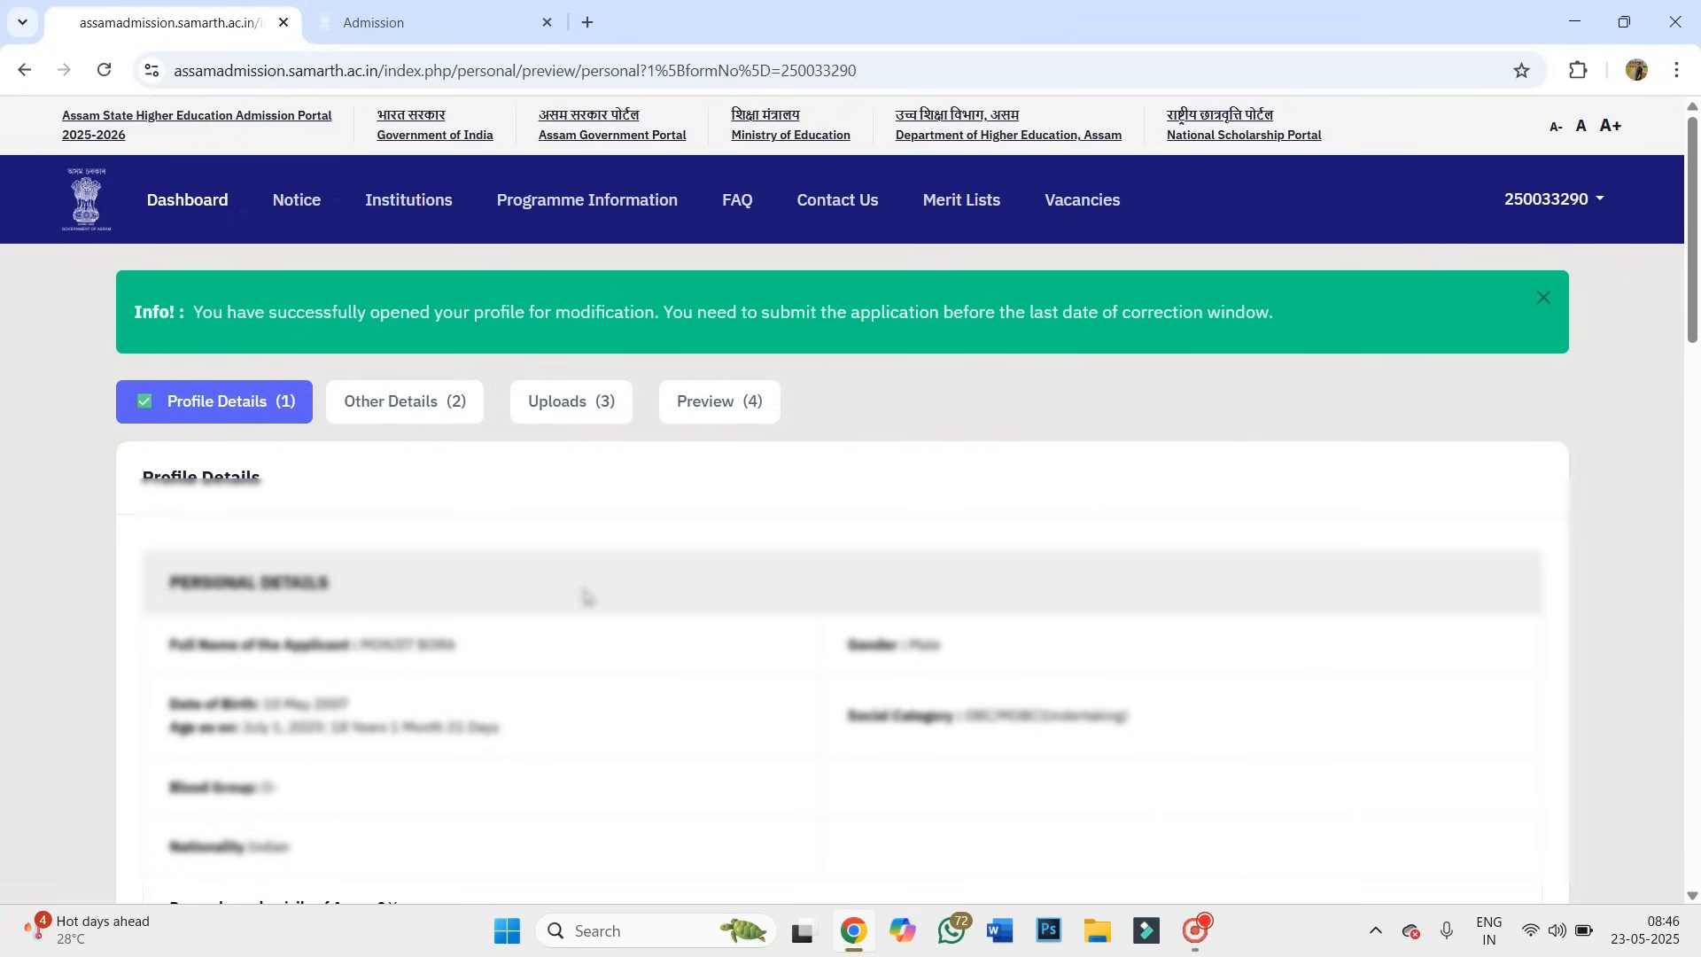
# Review the profile details preview from start to end and open the personal details form for editing.
pyautogui.scroll(-20, 791, 588)
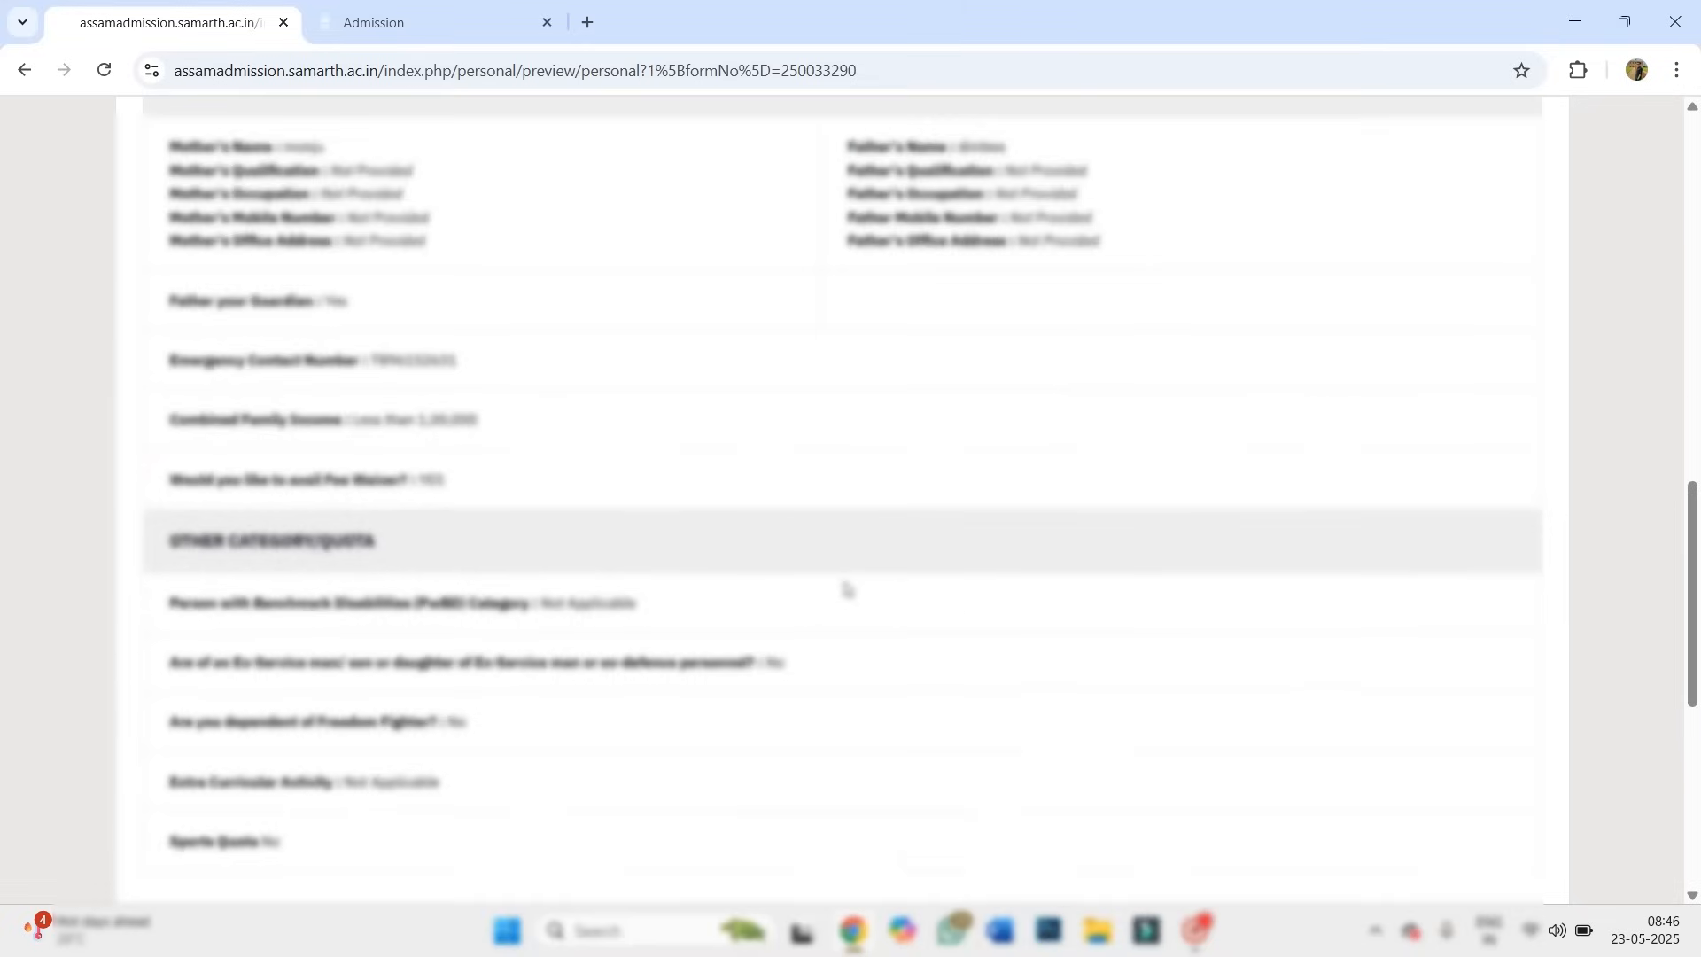
pyautogui.scroll(20, 846, 589)
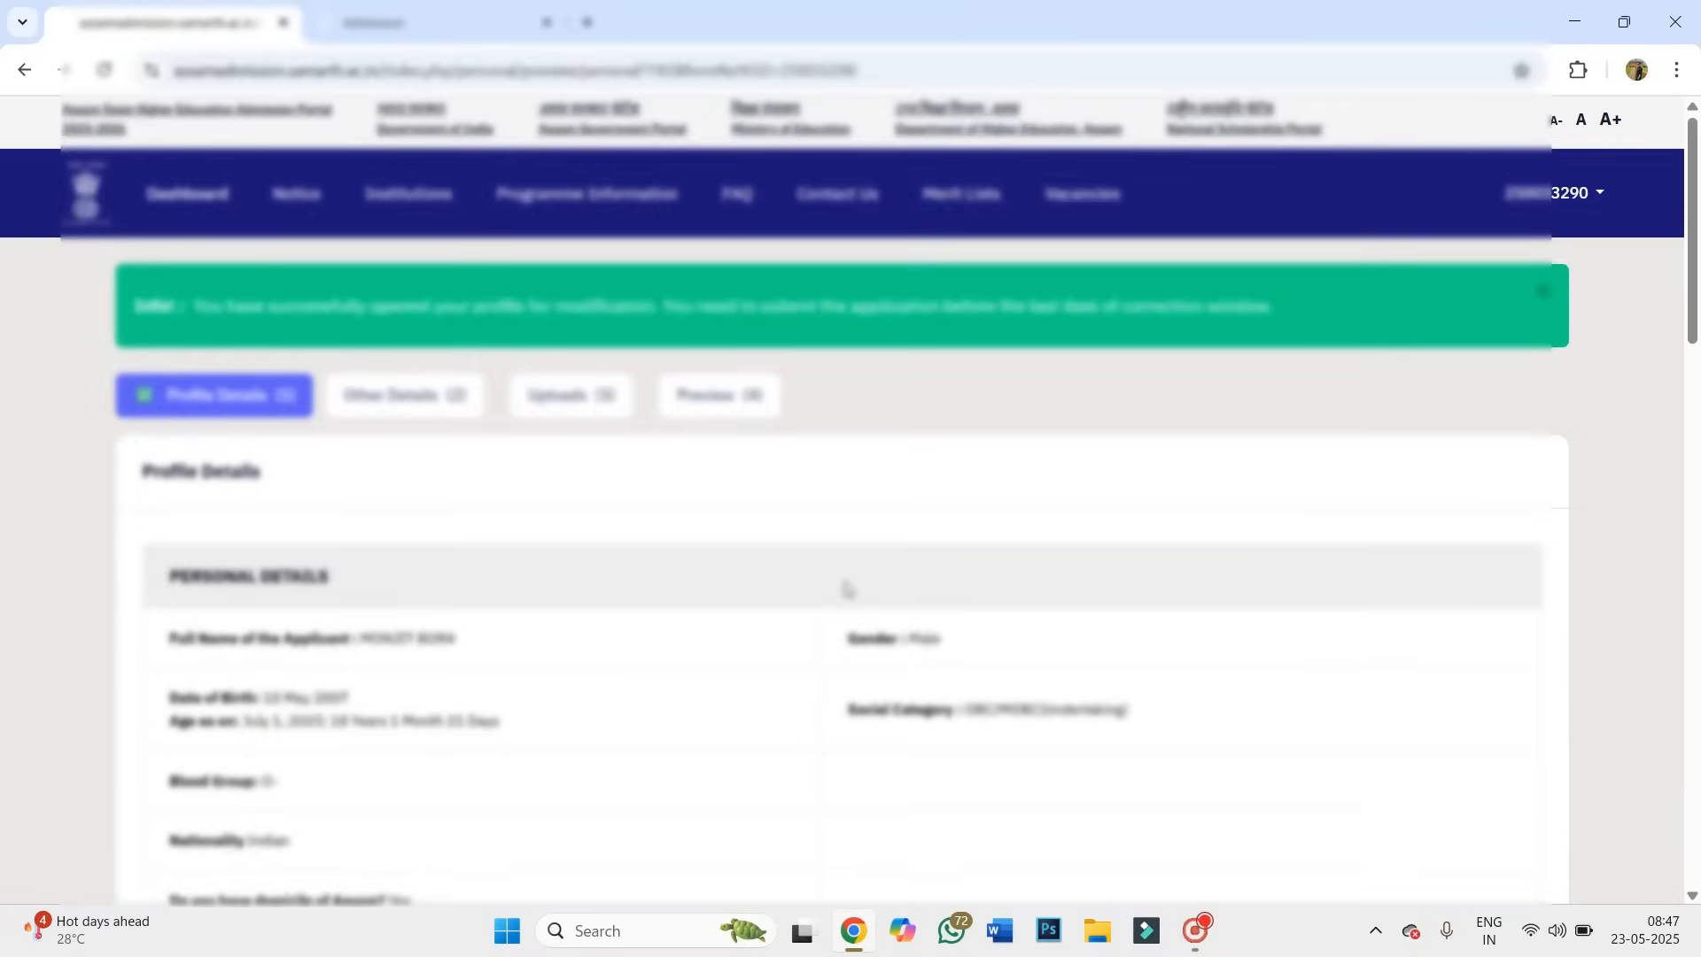
pyautogui.scroll(-12, 848, 588)
pyautogui.scroll(11, 851, 587)
pyautogui.scroll(3, 851, 587)
pyautogui.scroll(-20, 848, 587)
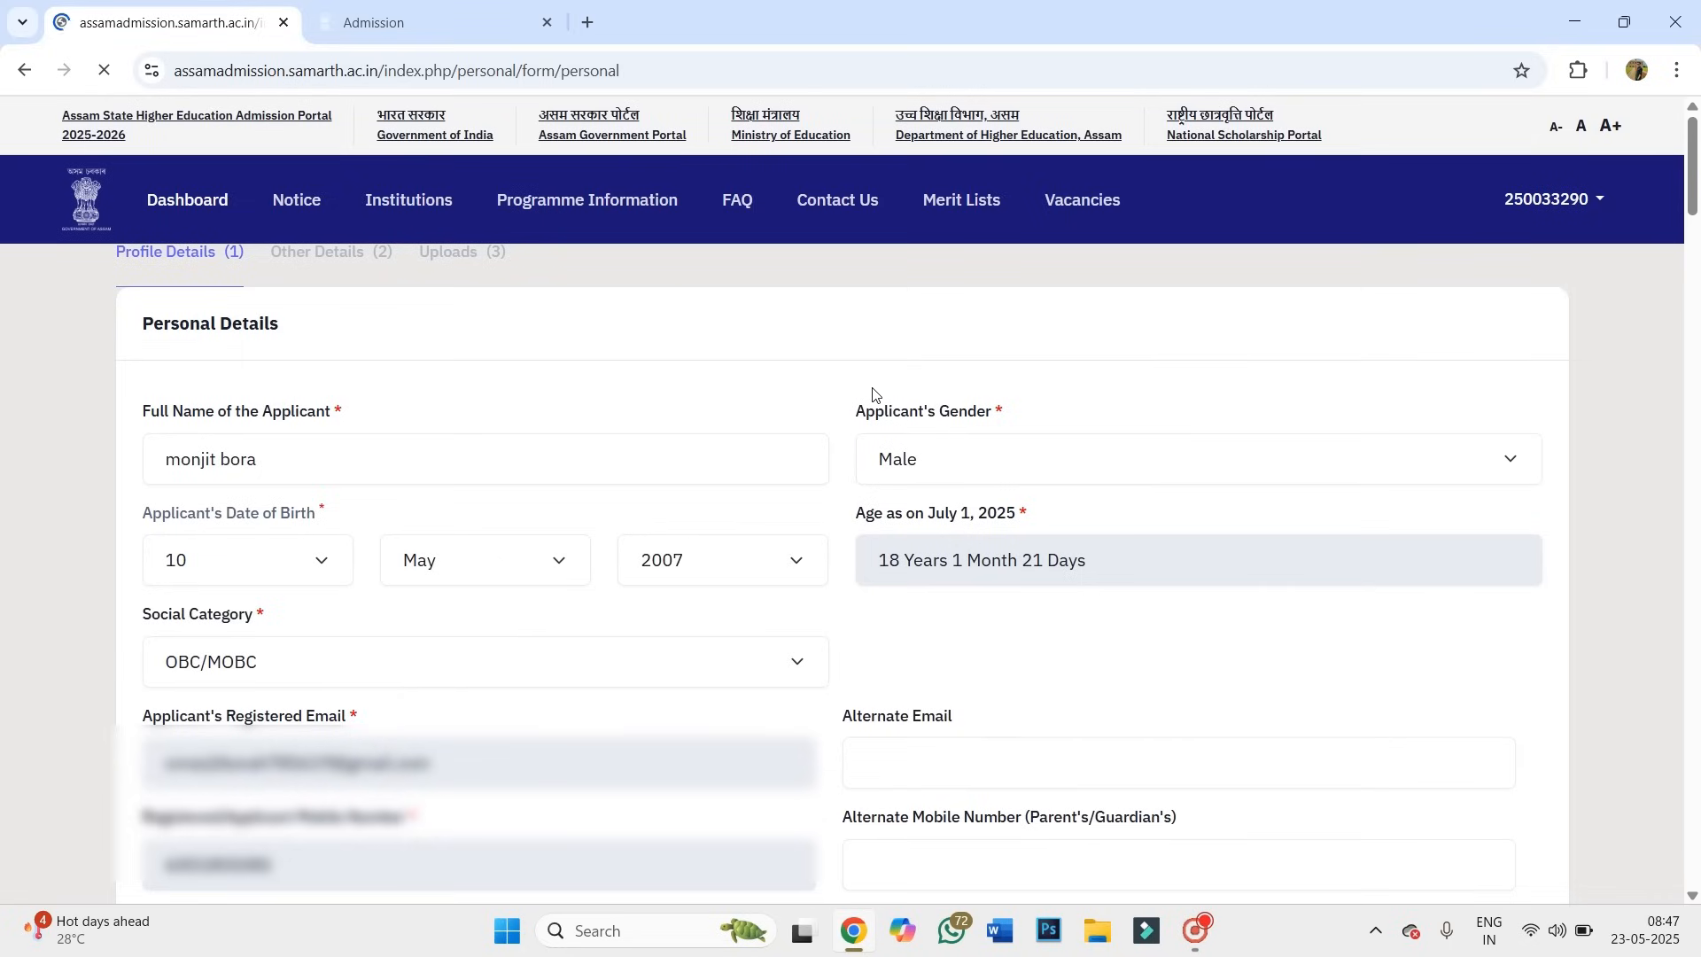
# Check the full name field and the gender and date of birth options in the applicant's personal details.
pyautogui.click(502, 458)
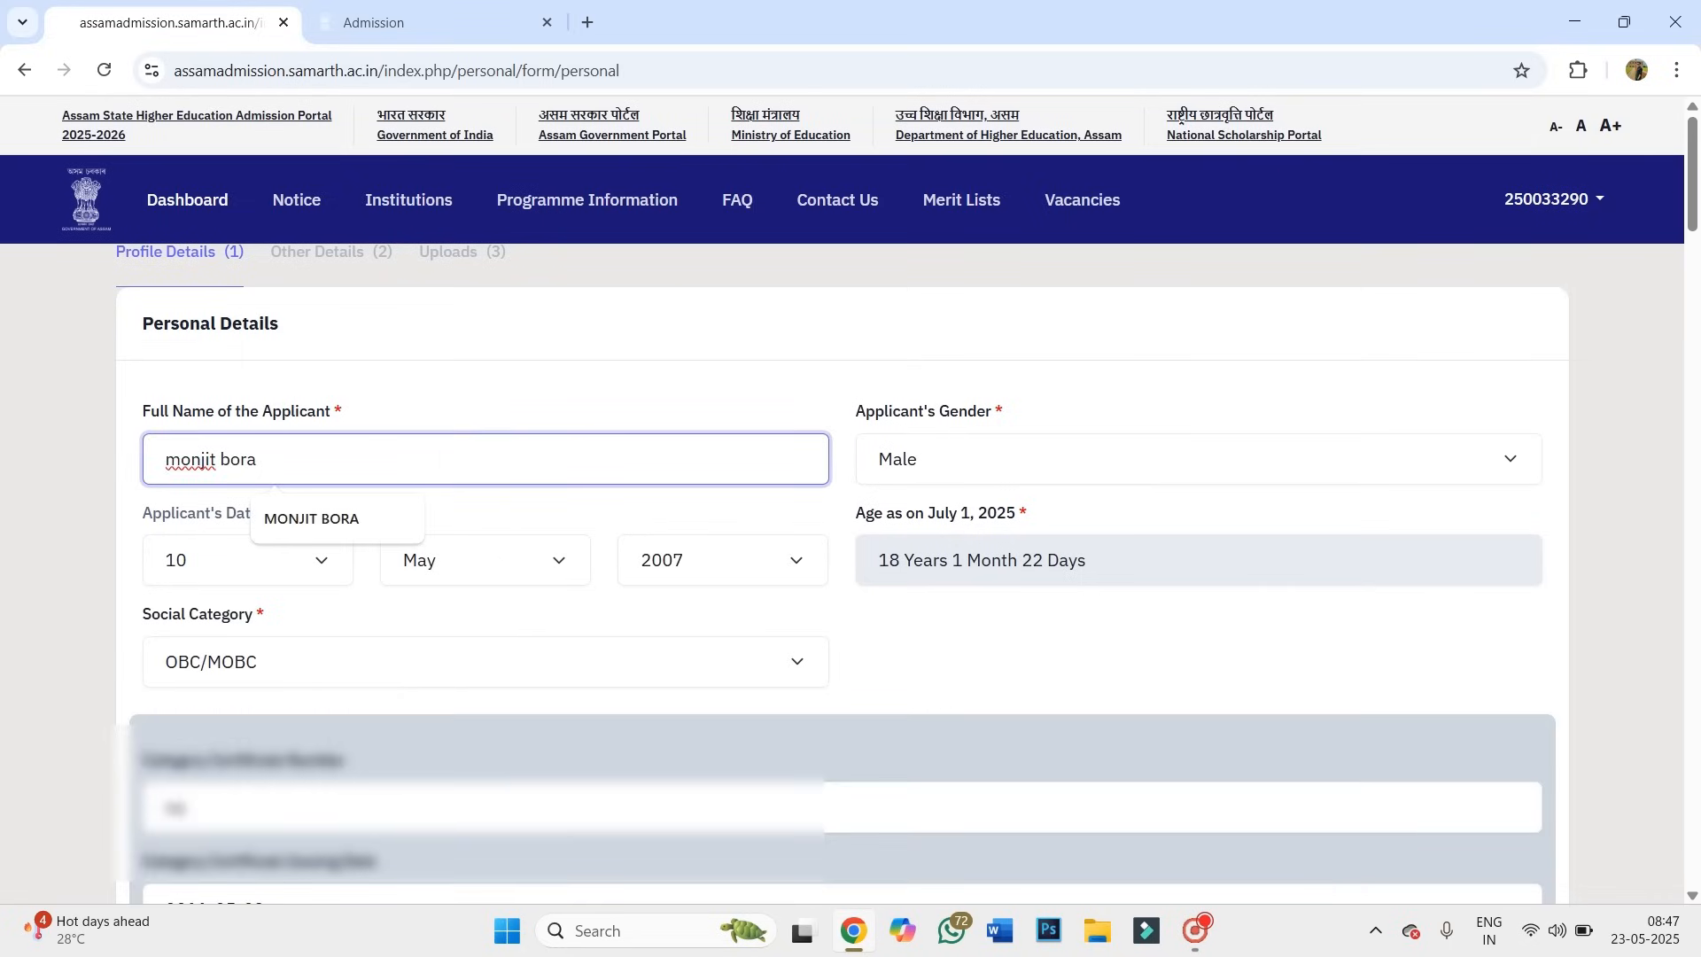
pyautogui.click(912, 461)
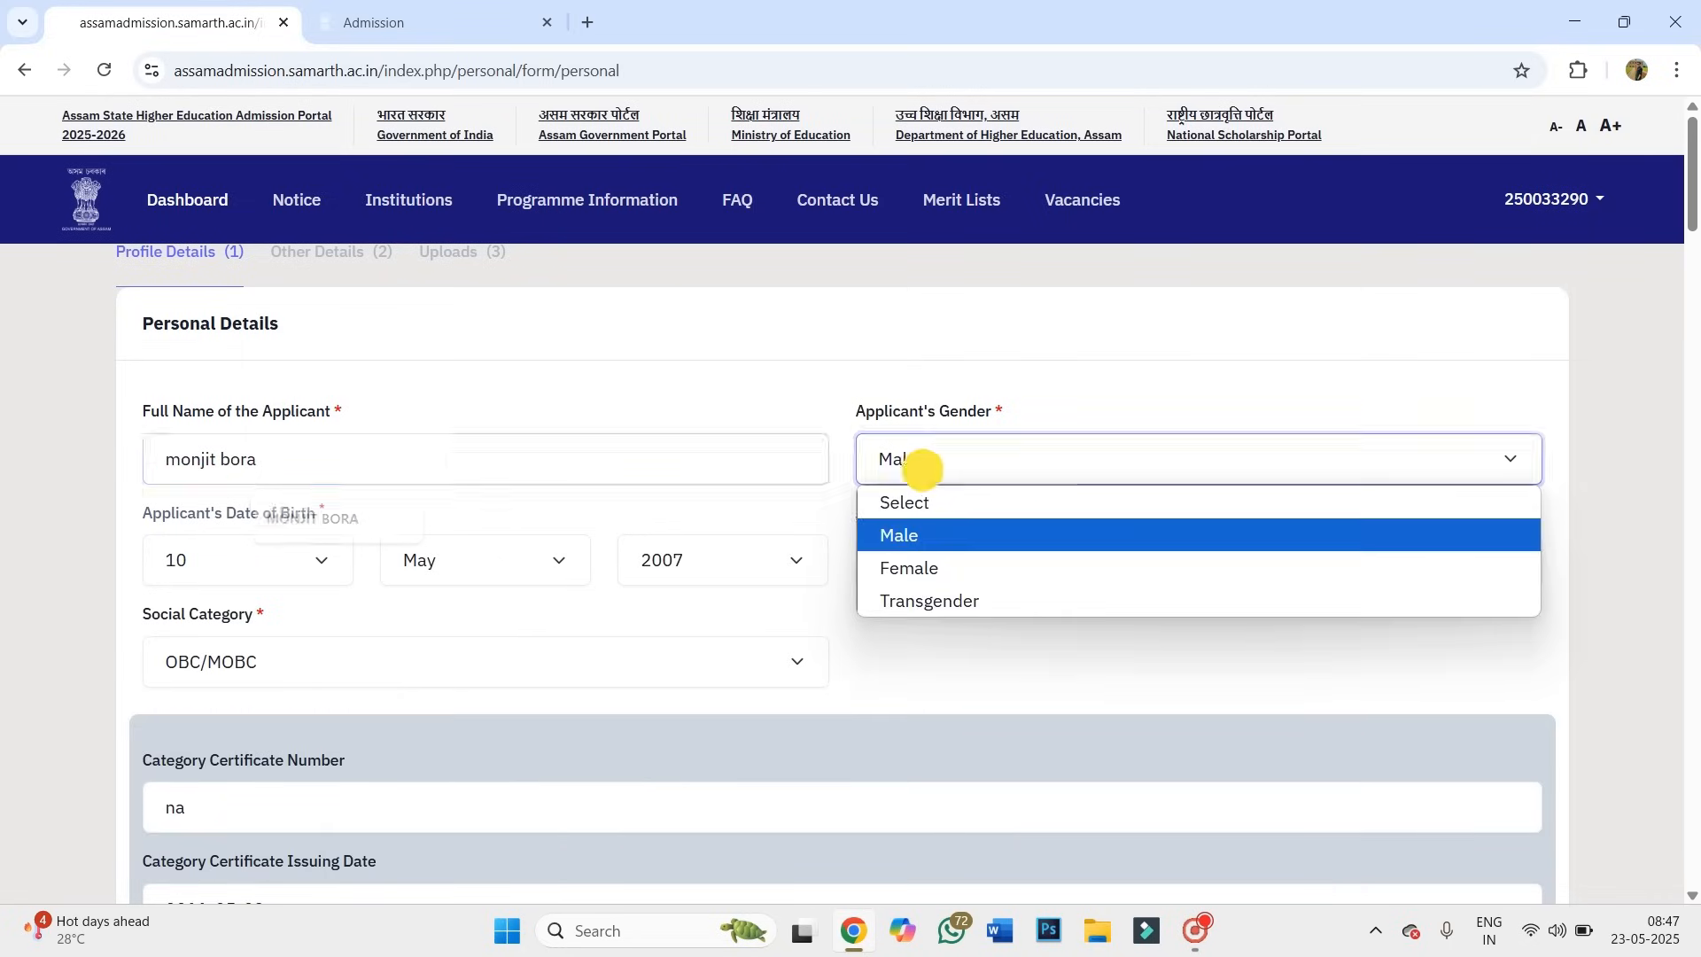
pyautogui.click(912, 461)
pyautogui.scroll(-2, 828, 475)
pyautogui.click(322, 342)
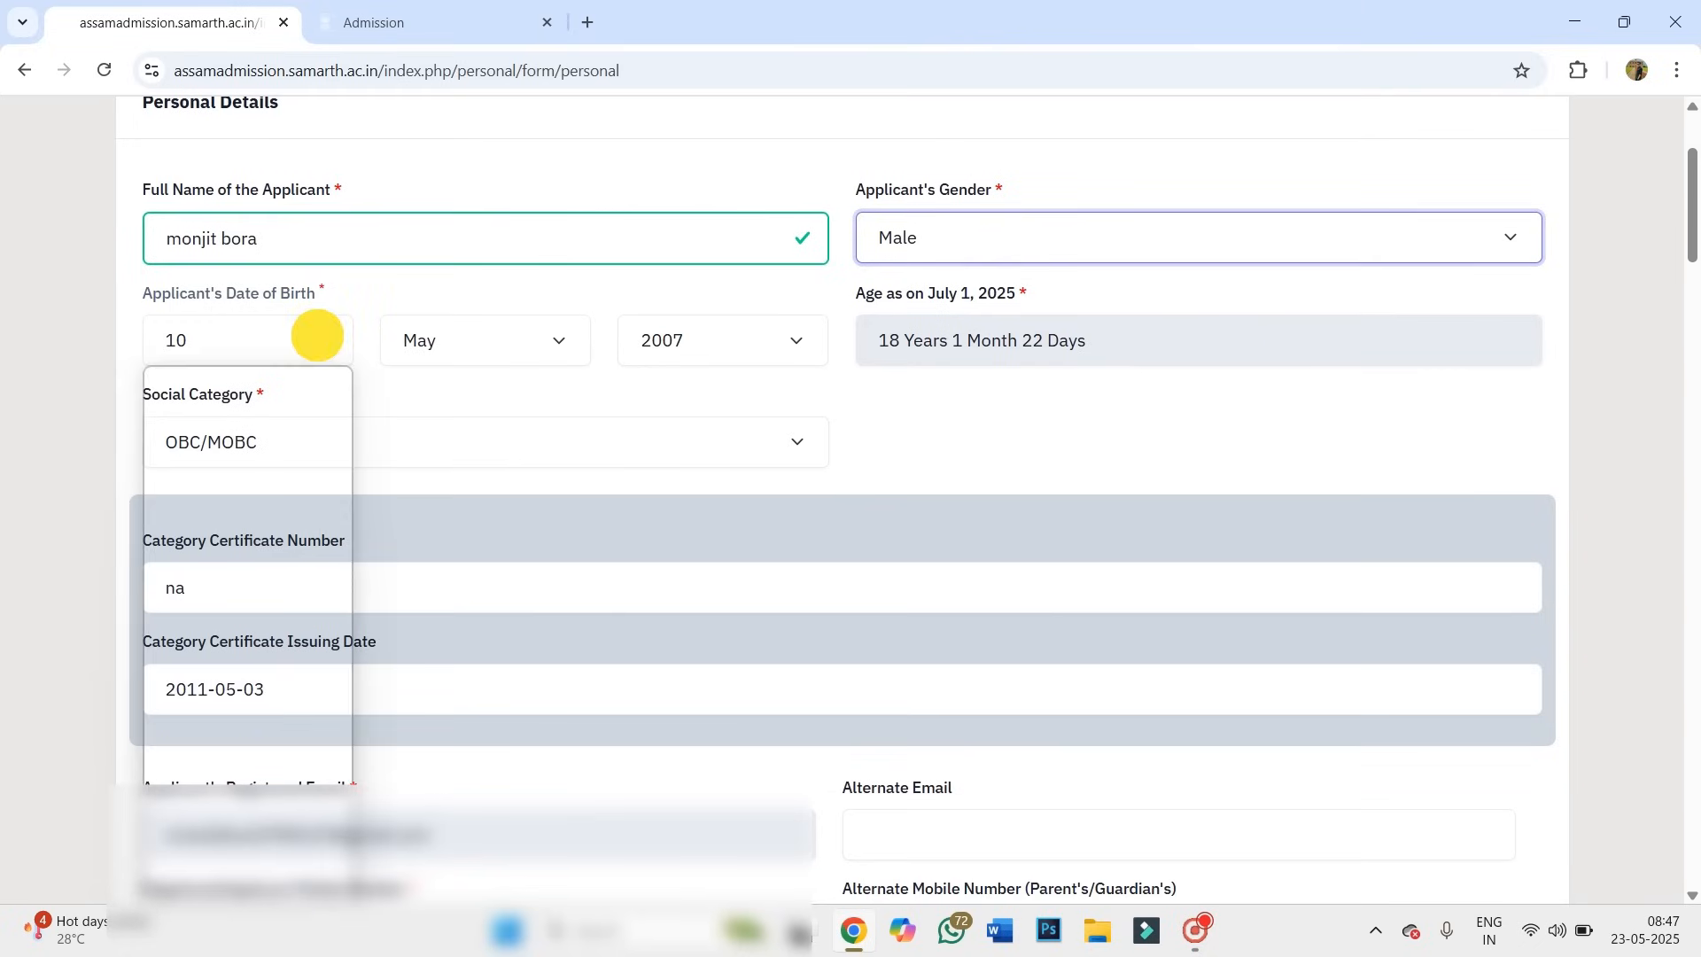
pyautogui.click(317, 335)
pyautogui.click(483, 347)
pyautogui.click(484, 349)
pyautogui.click(702, 348)
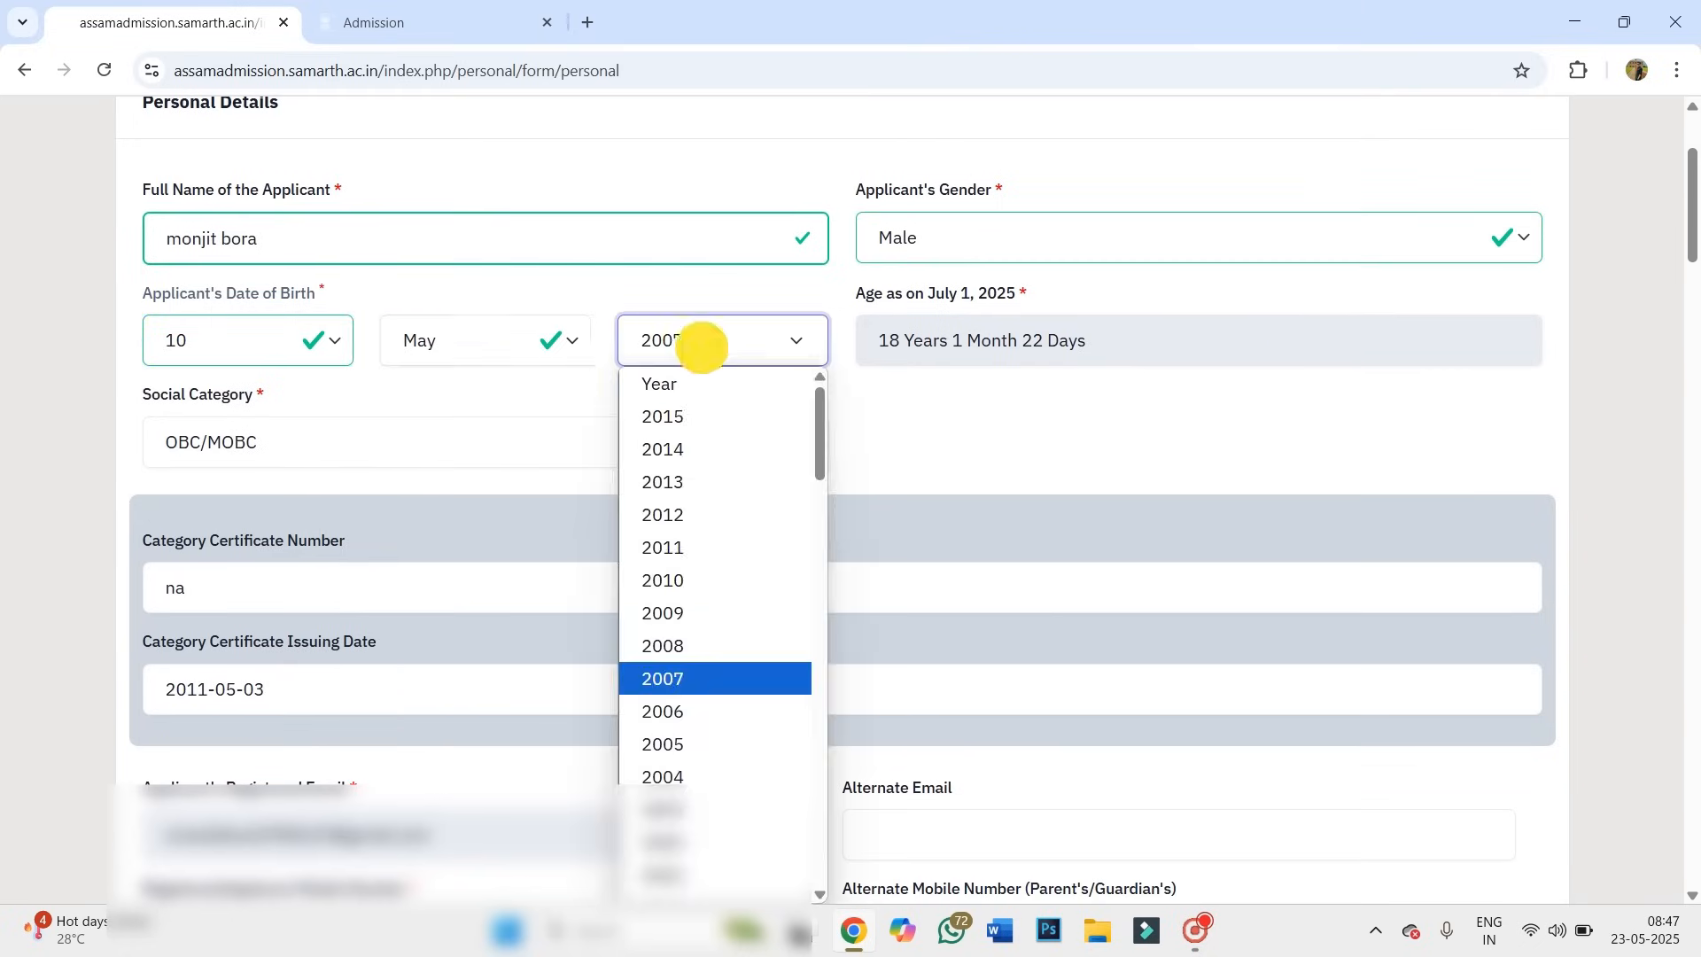
pyautogui.click(703, 348)
# Try EWS and General as the applicant's social category.
pyautogui.click(286, 441)
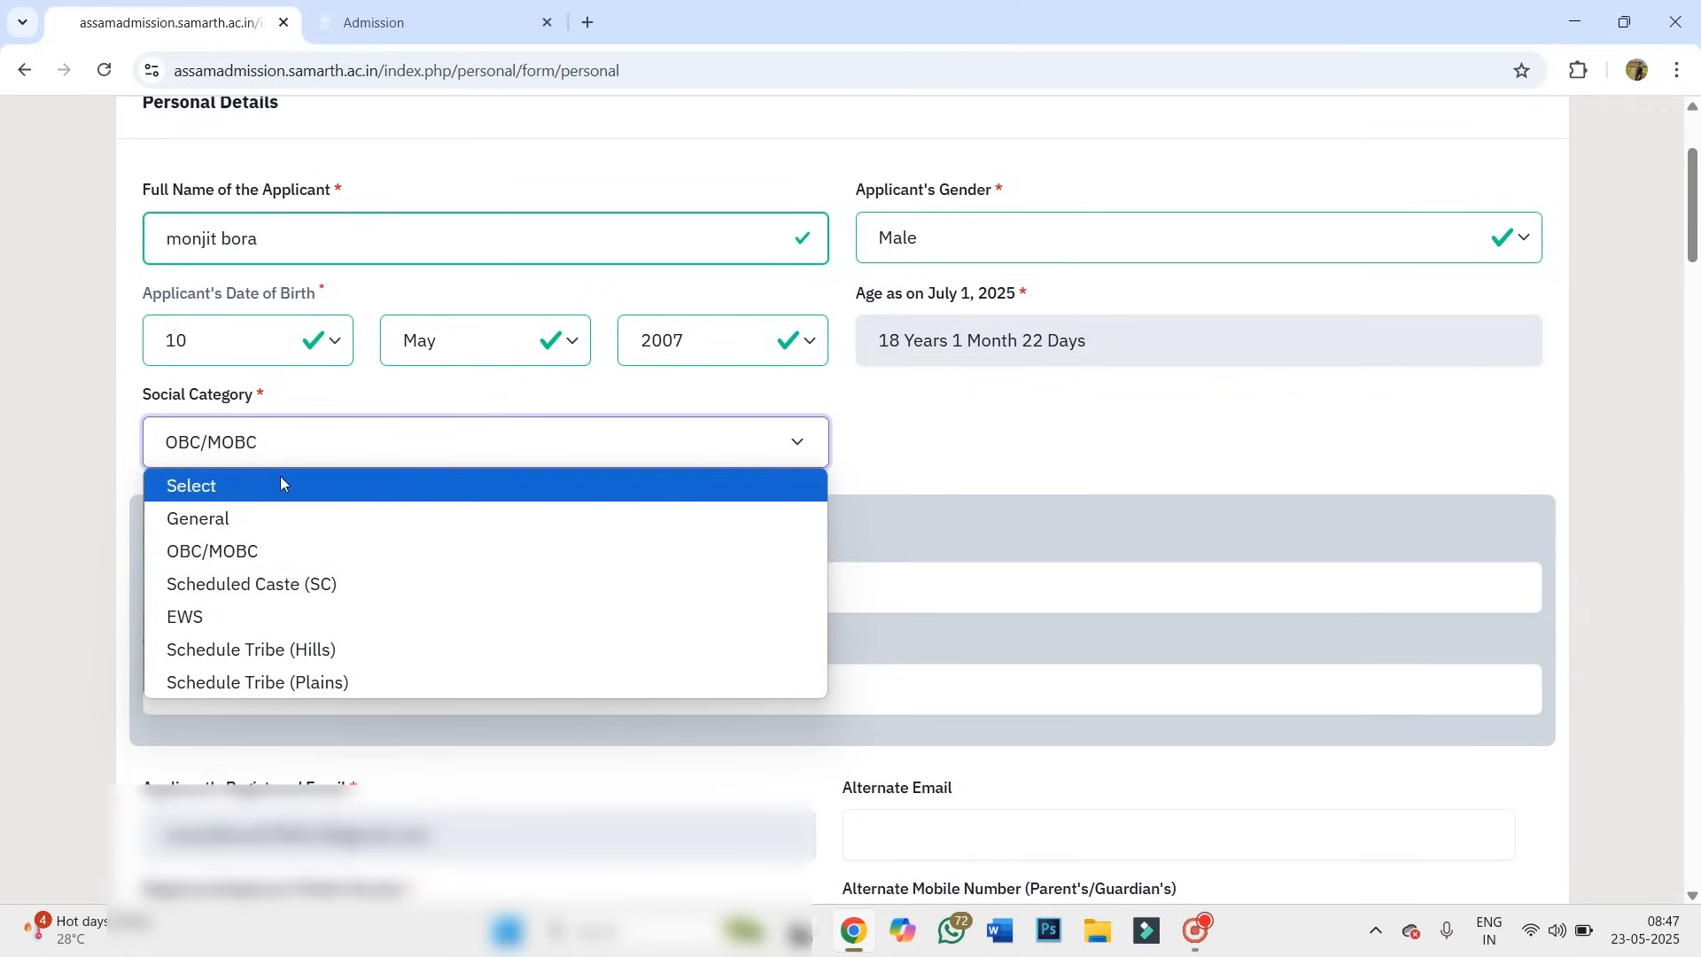
pyautogui.click(219, 613)
pyautogui.click(229, 443)
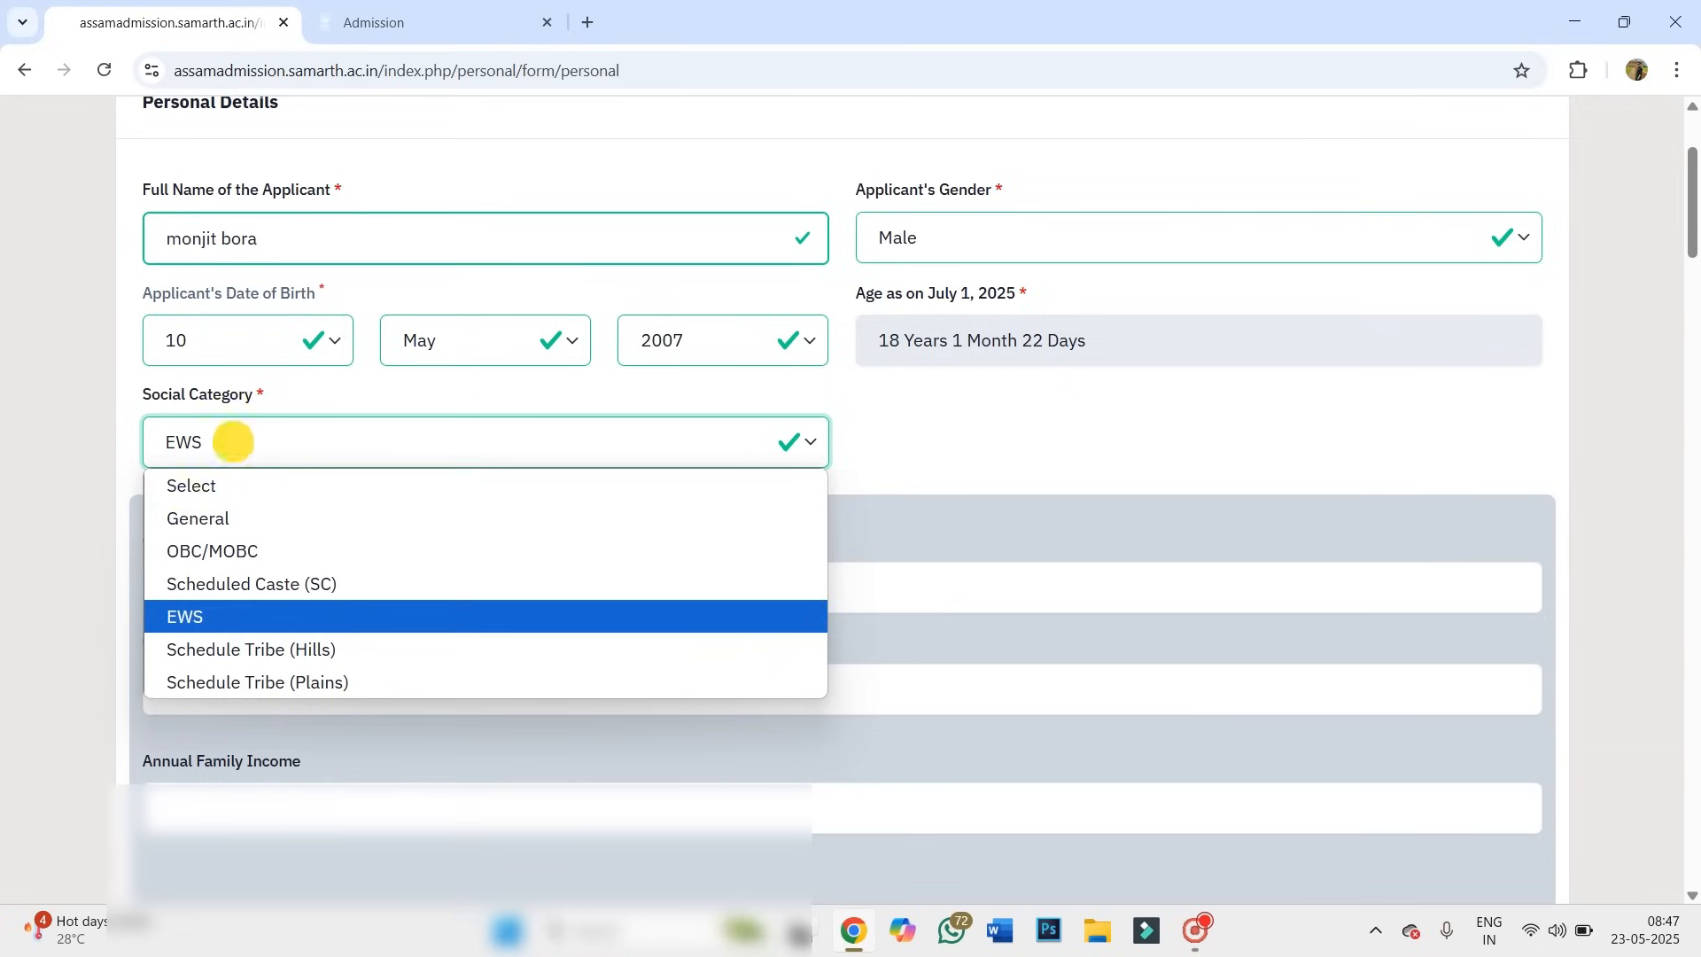
pyautogui.click(220, 531)
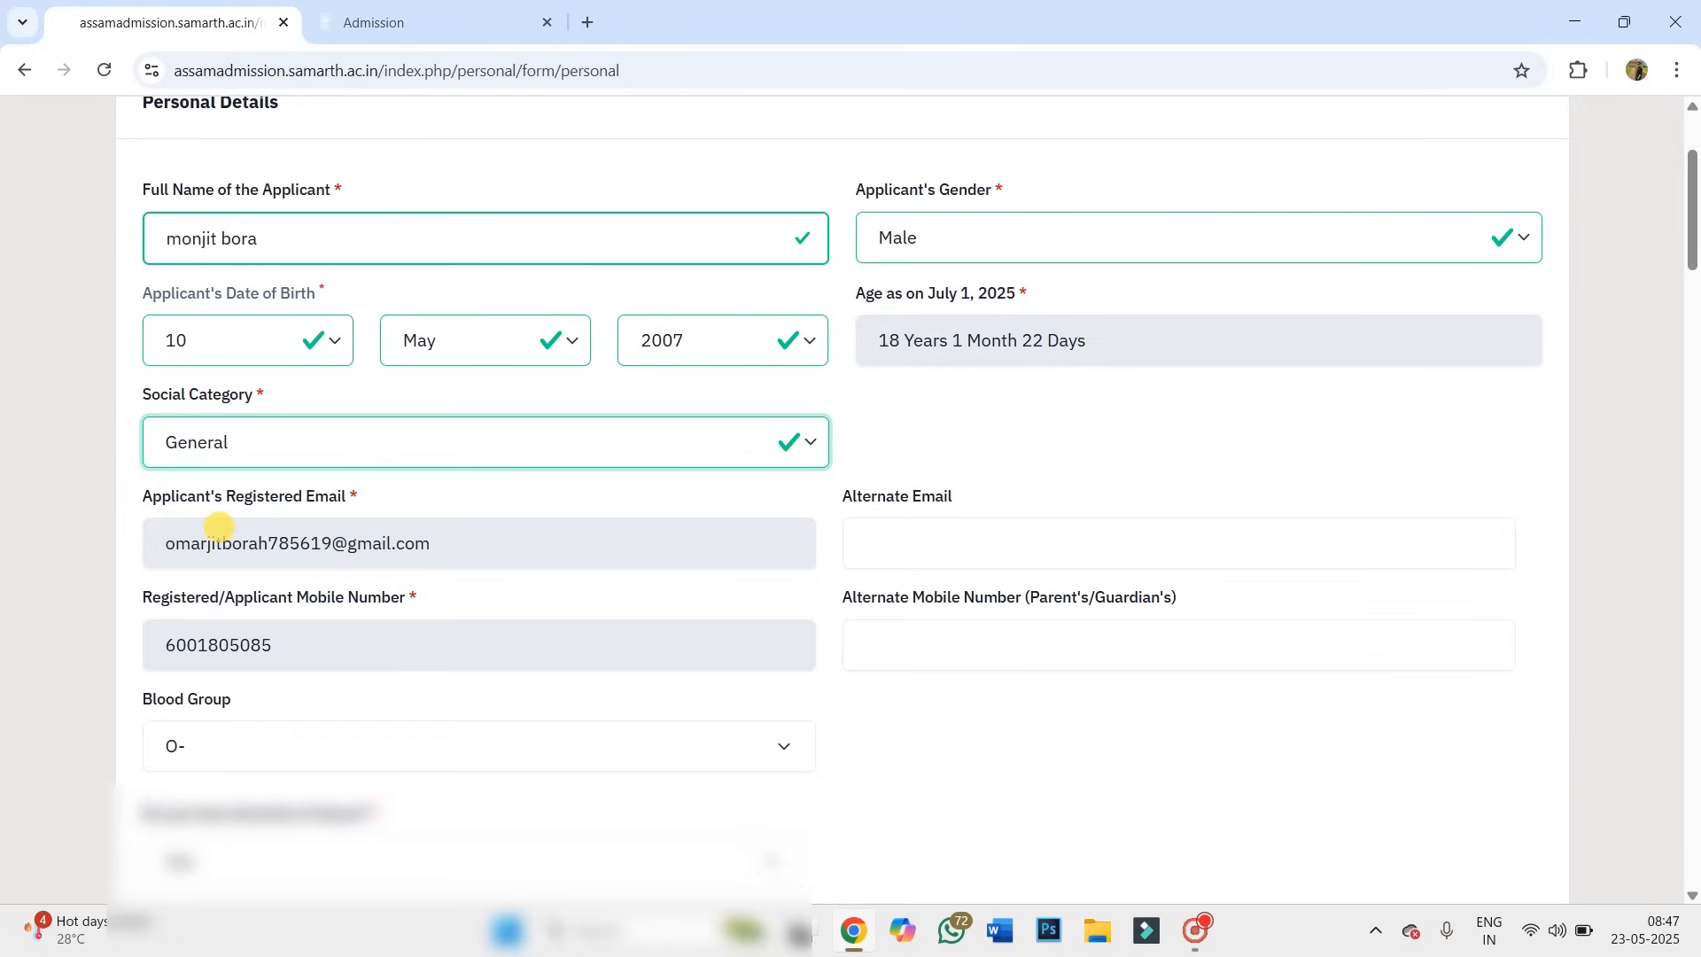
# Set the social category to EWS and look at its category certificate and annual family income fields.
pyautogui.click(235, 452)
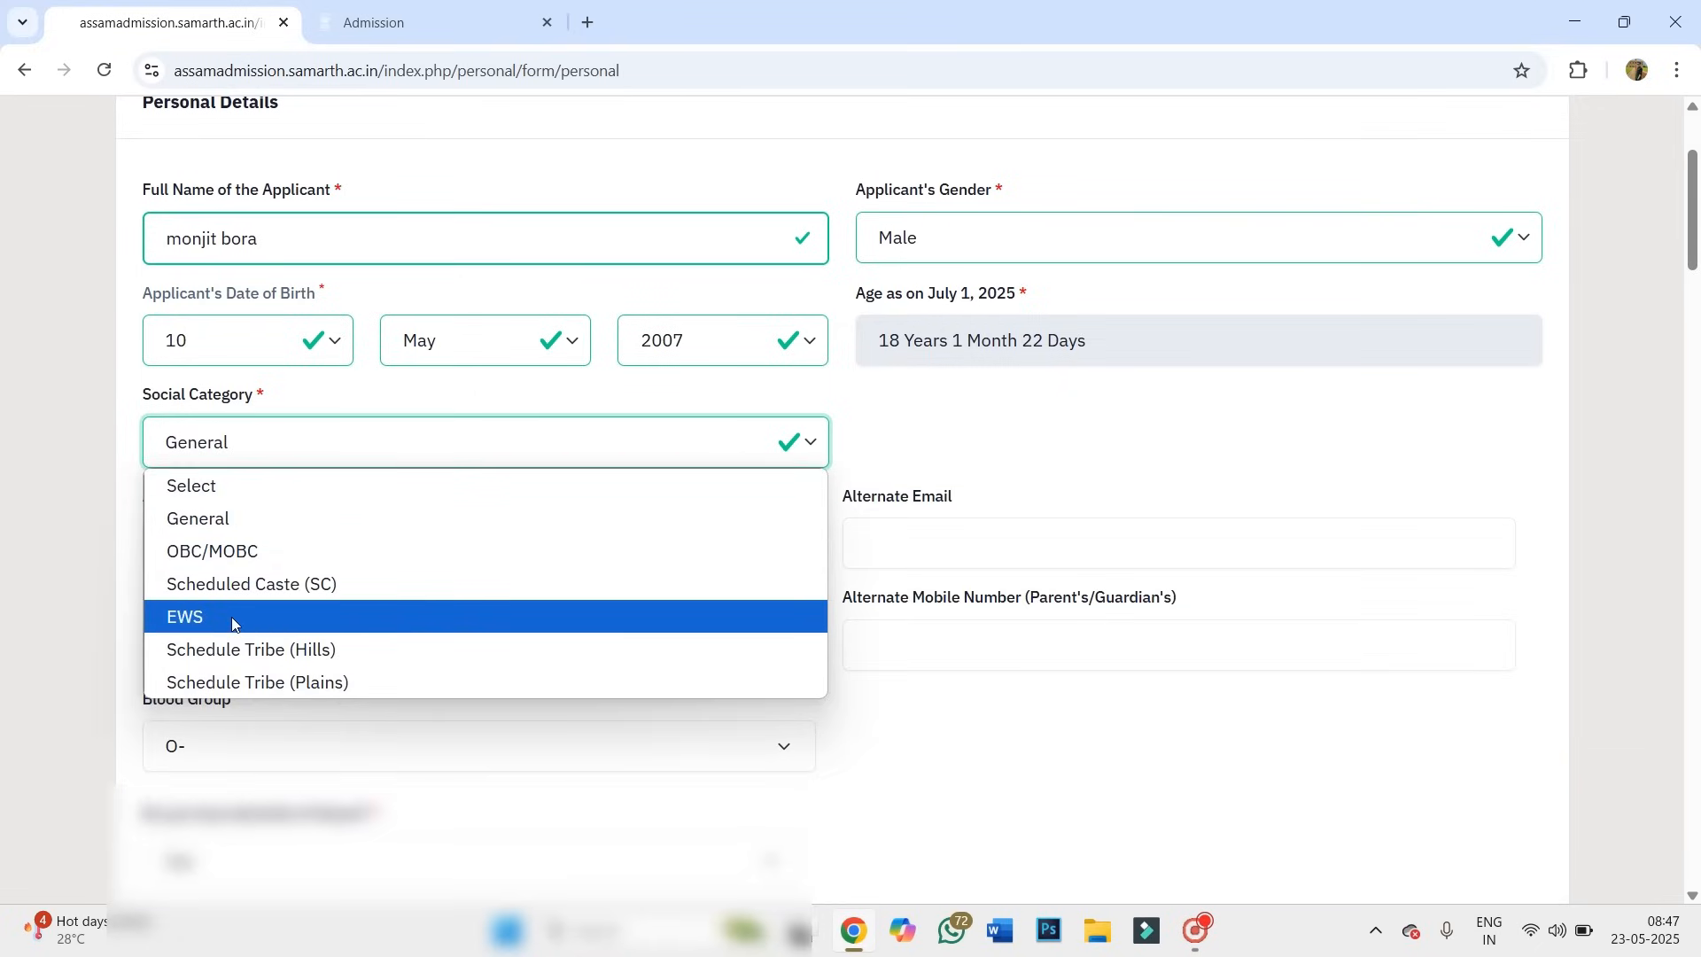
pyautogui.click(234, 625)
pyautogui.click(252, 451)
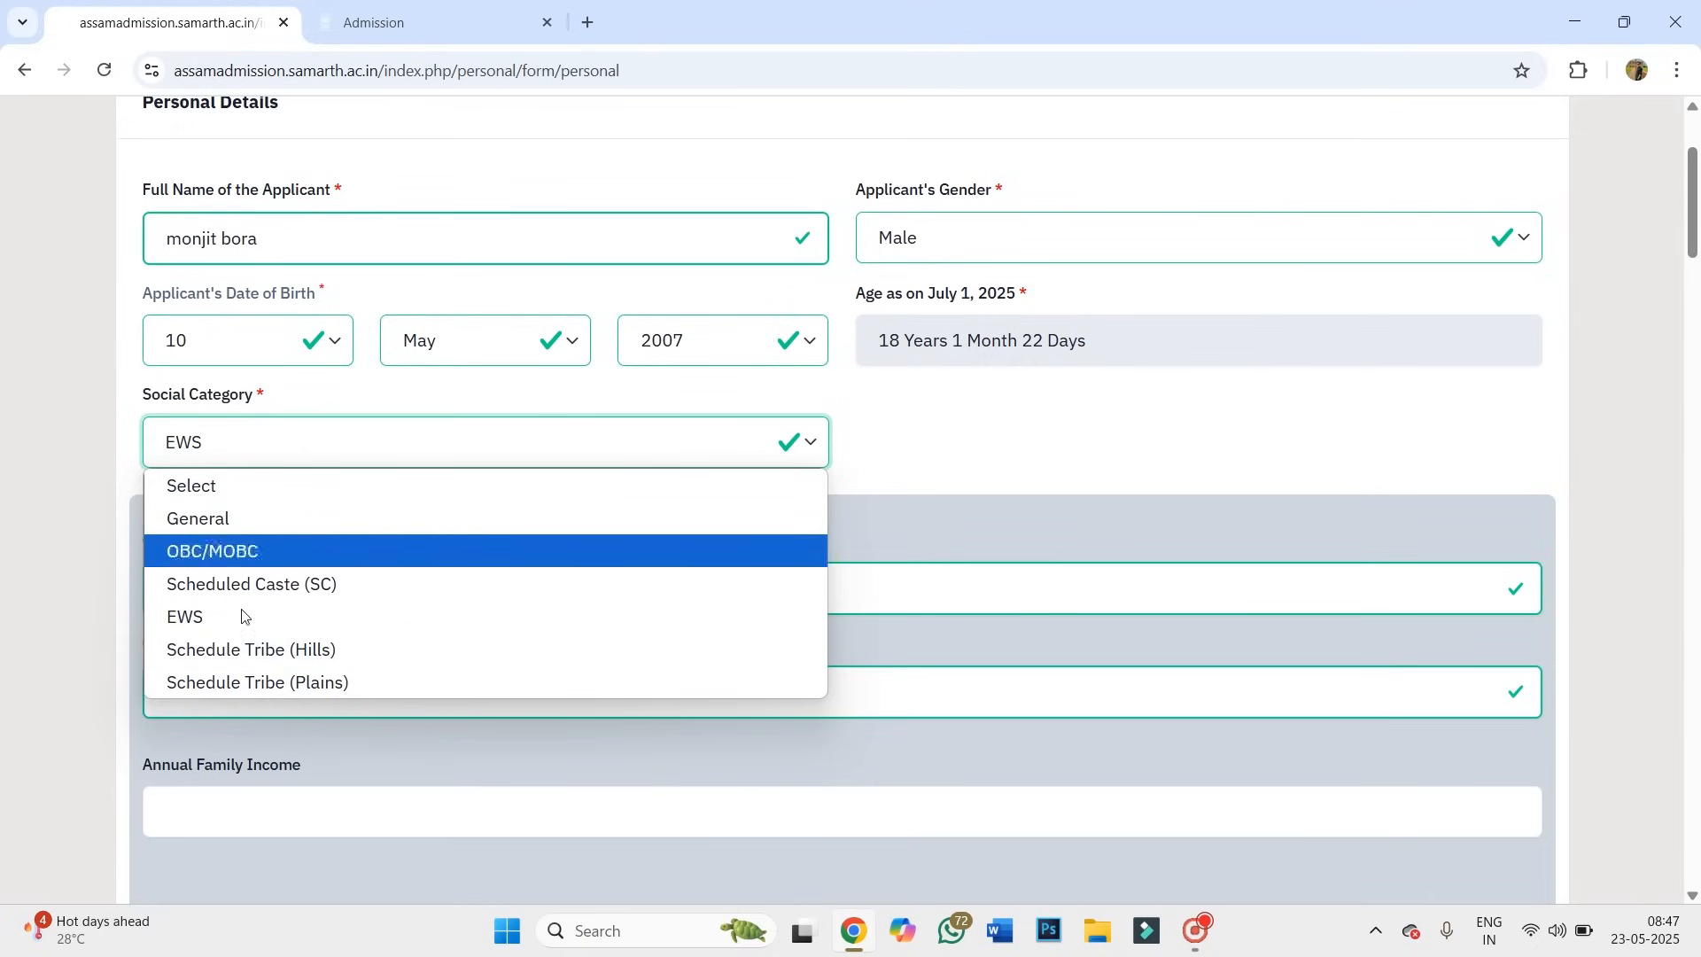
pyautogui.click(919, 456)
pyautogui.scroll(-2, 537, 515)
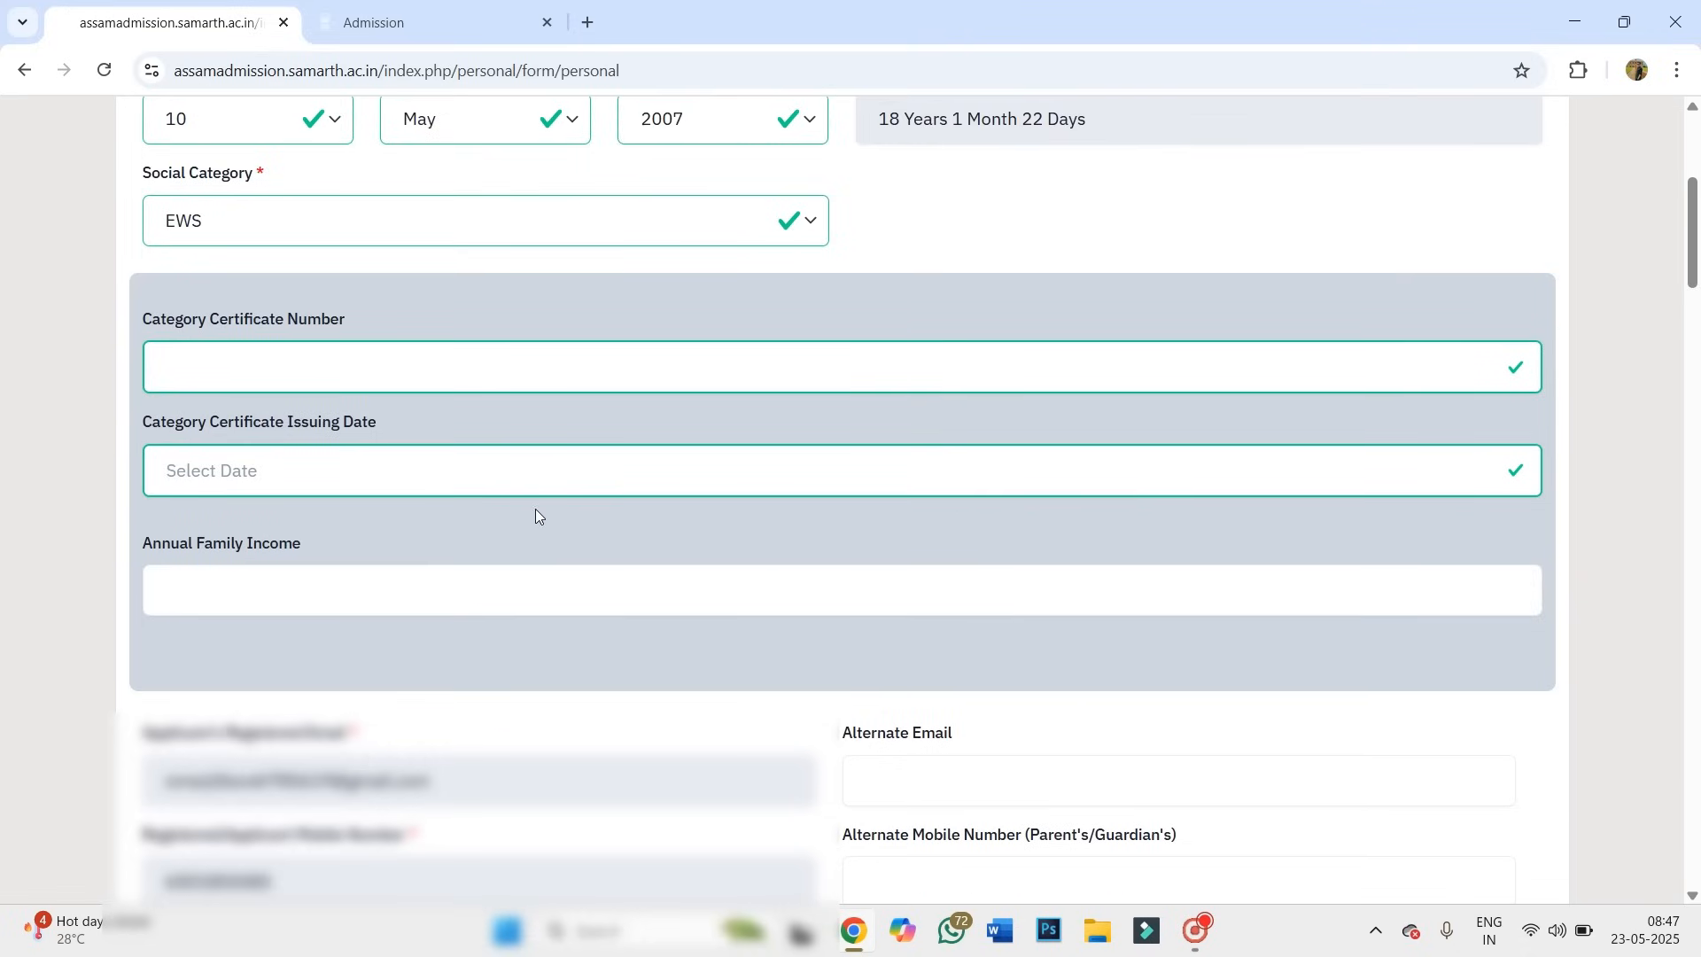
# Try OBC/MOBC as the social category, and set it to Schedule Tribe (Hills).
pyautogui.click(258, 222)
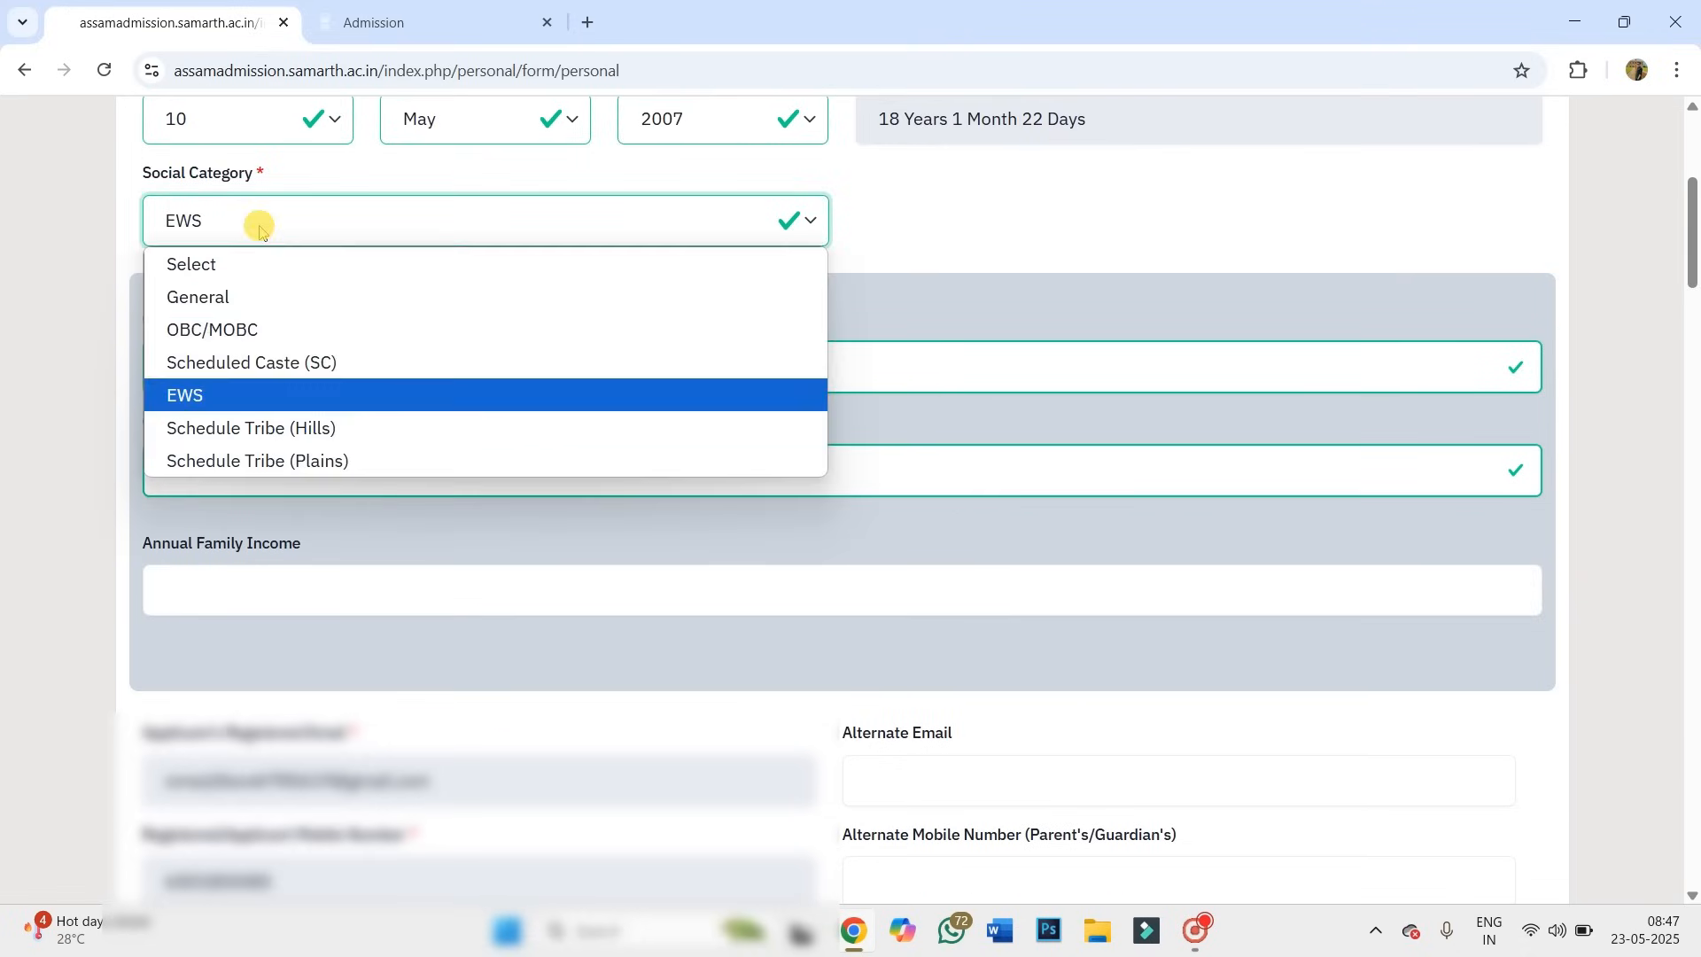
pyautogui.click(249, 329)
pyautogui.click(265, 232)
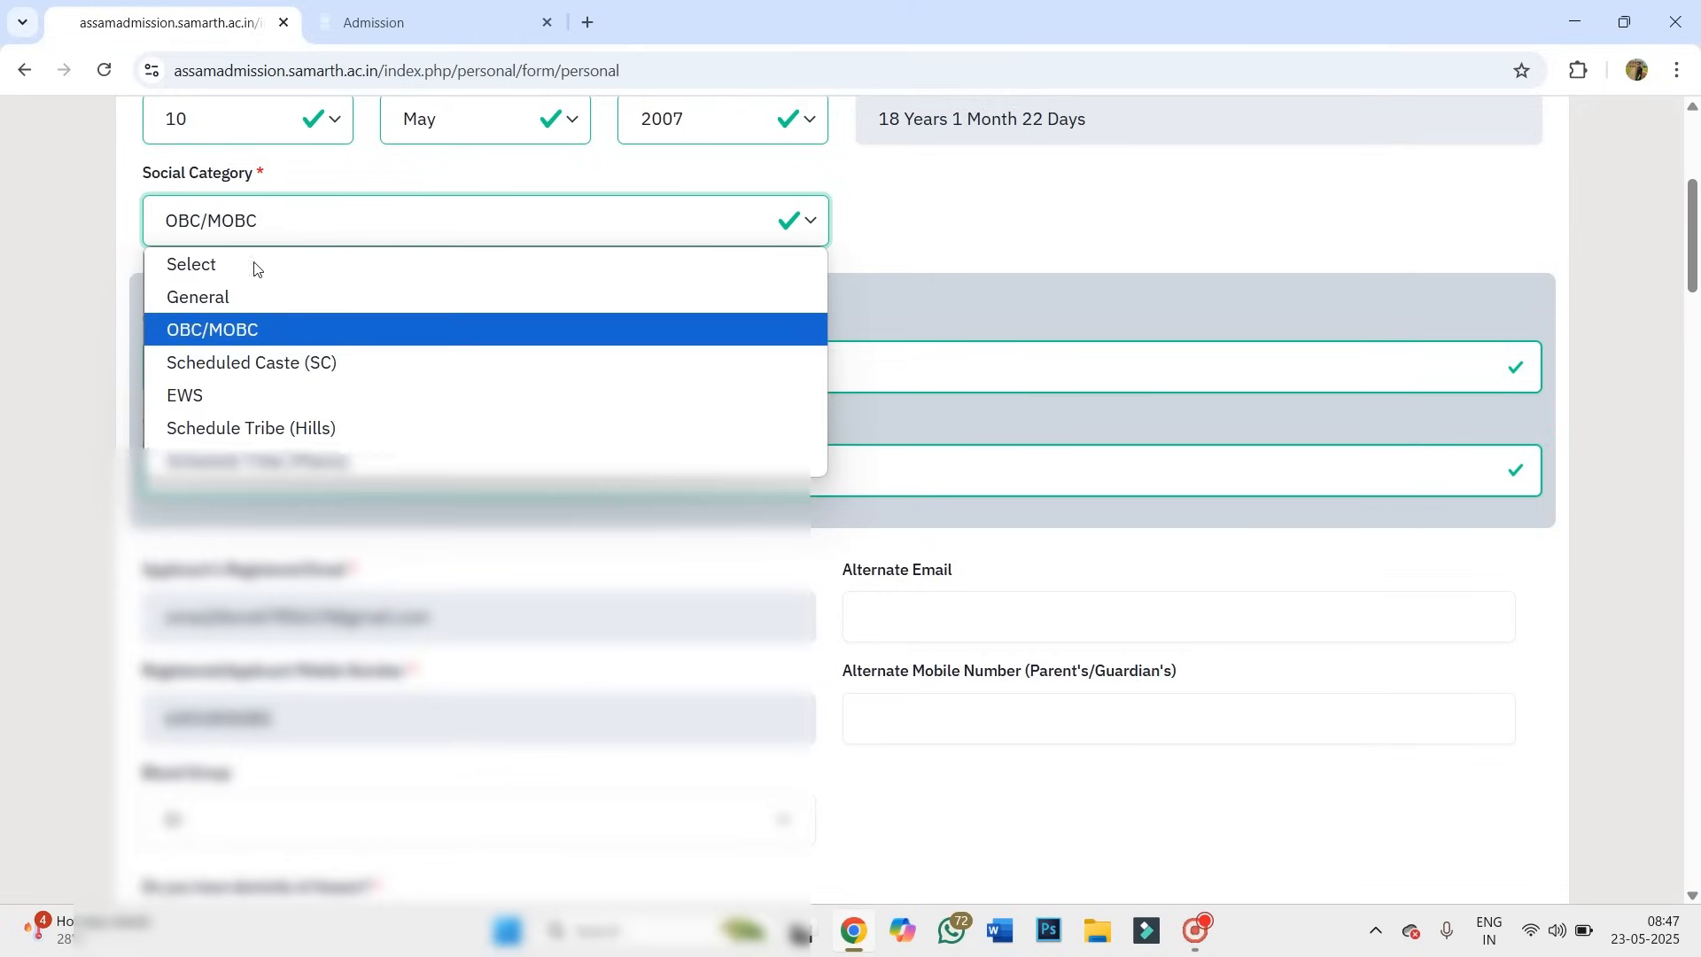
pyautogui.press('Down')
pyautogui.press('Down')
pyautogui.press('Down')
pyautogui.press('Return')
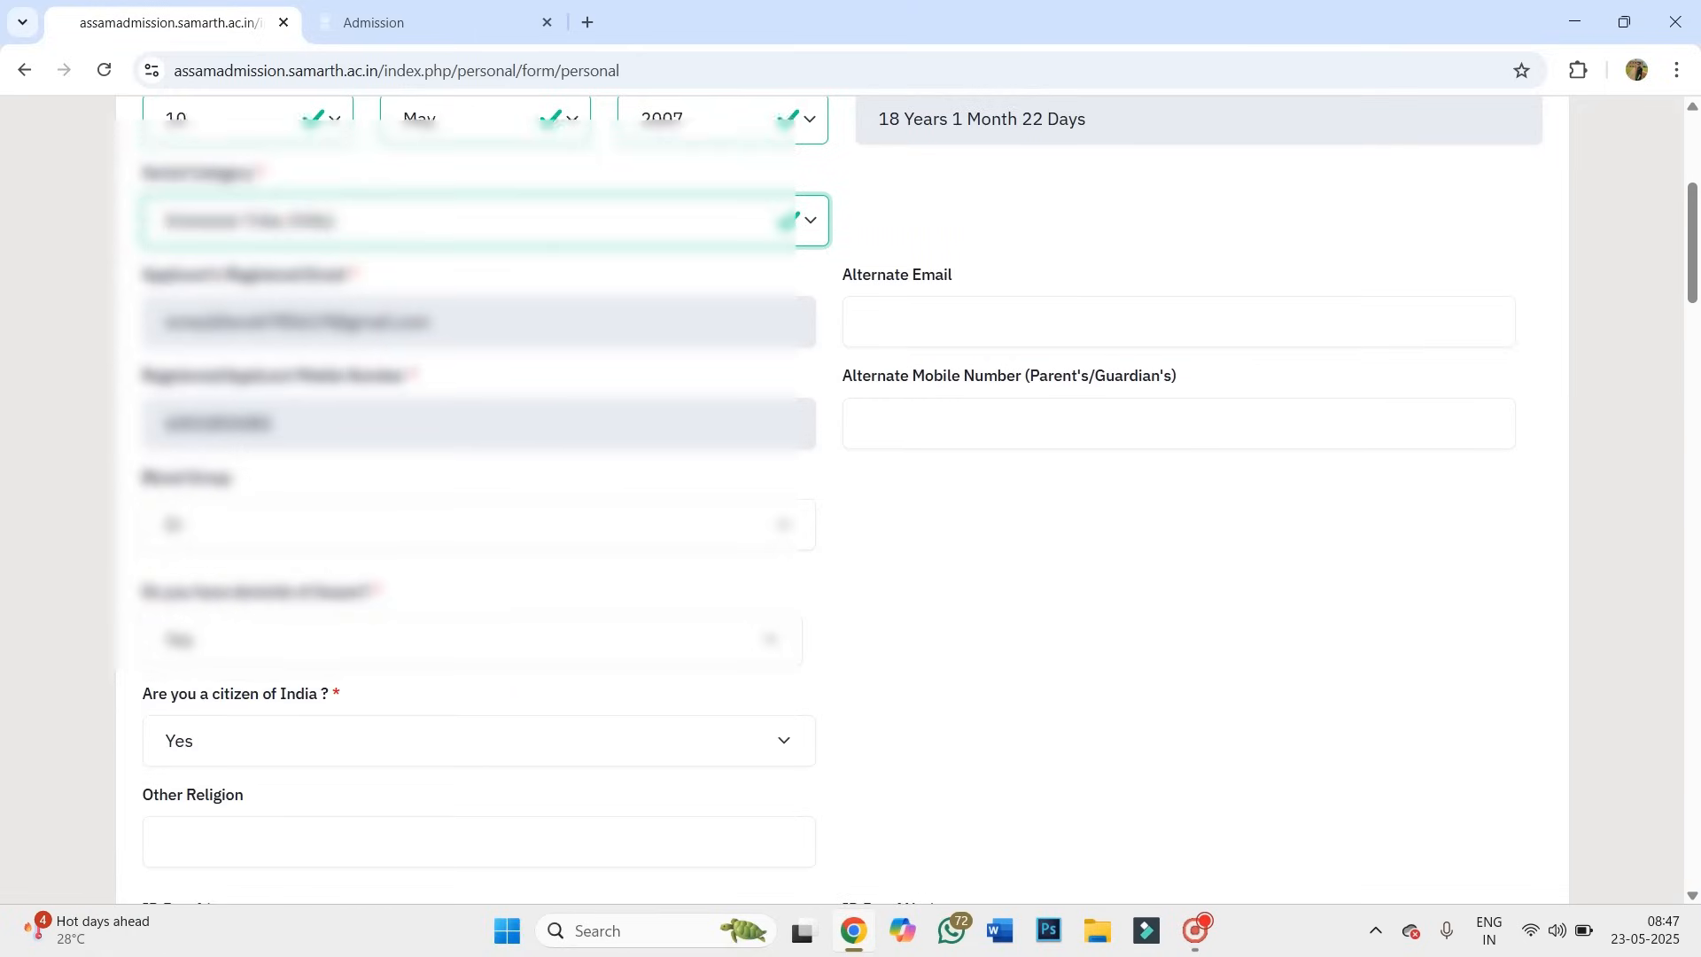
# Switch the answer on having domicile of Assam to No and back to Yes.
pyautogui.scroll(-4, 718, 478)
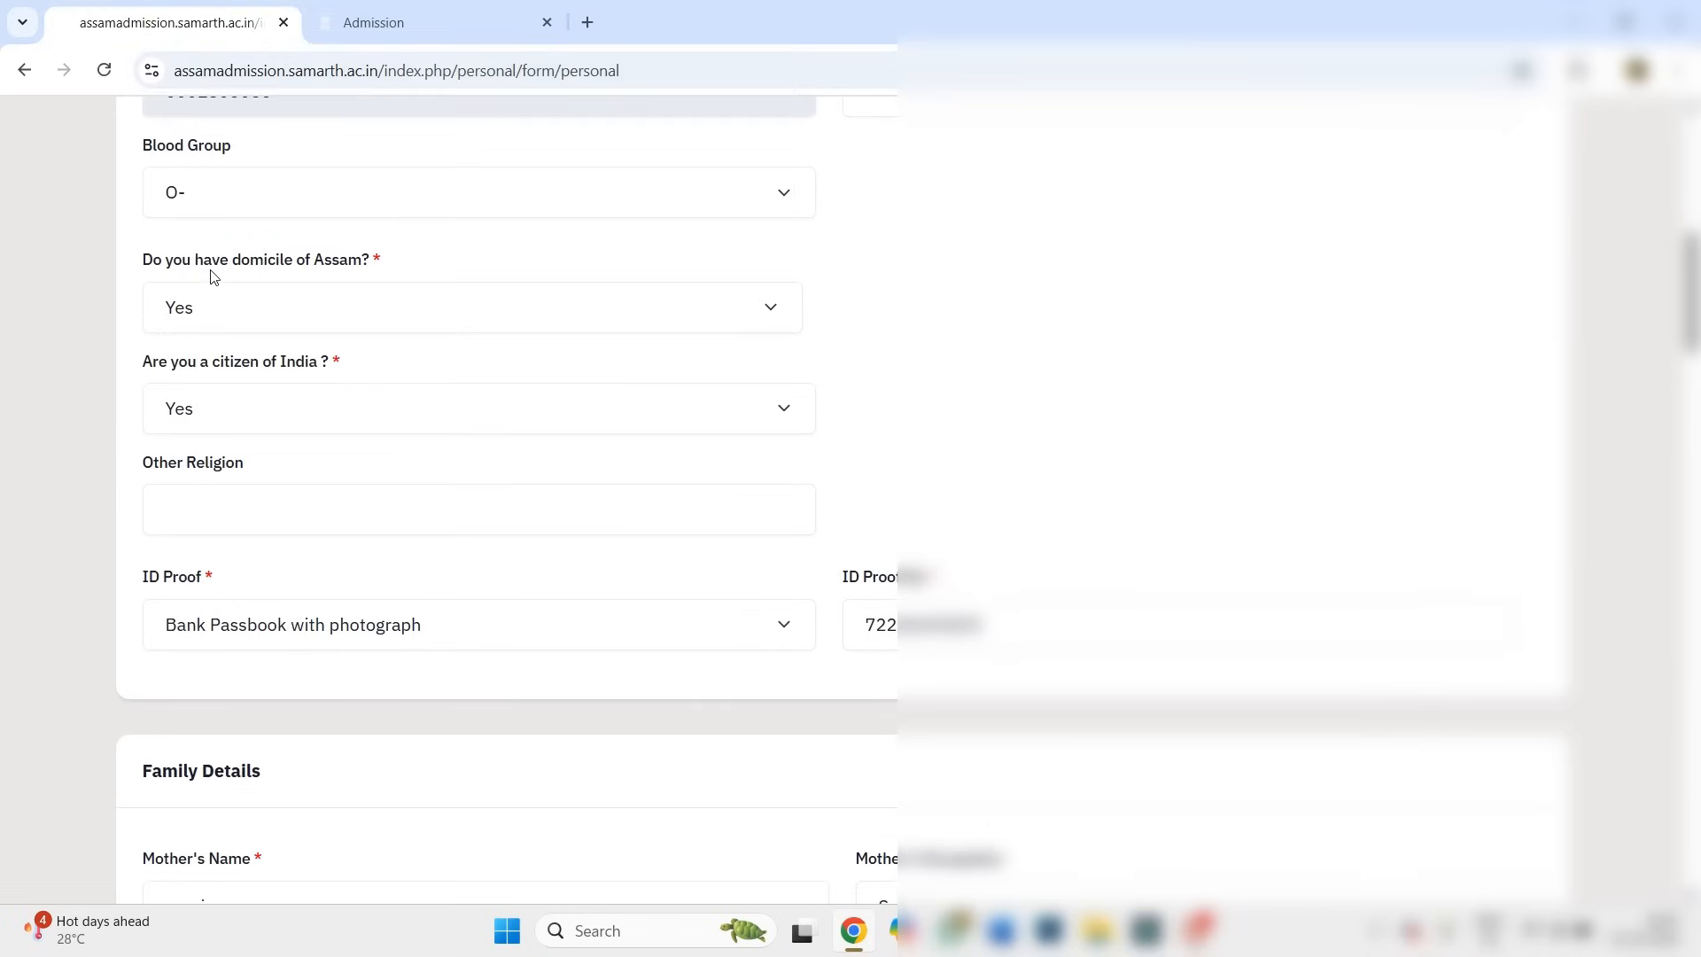
pyautogui.moveTo(163, 259); pyautogui.dragTo(340, 269)
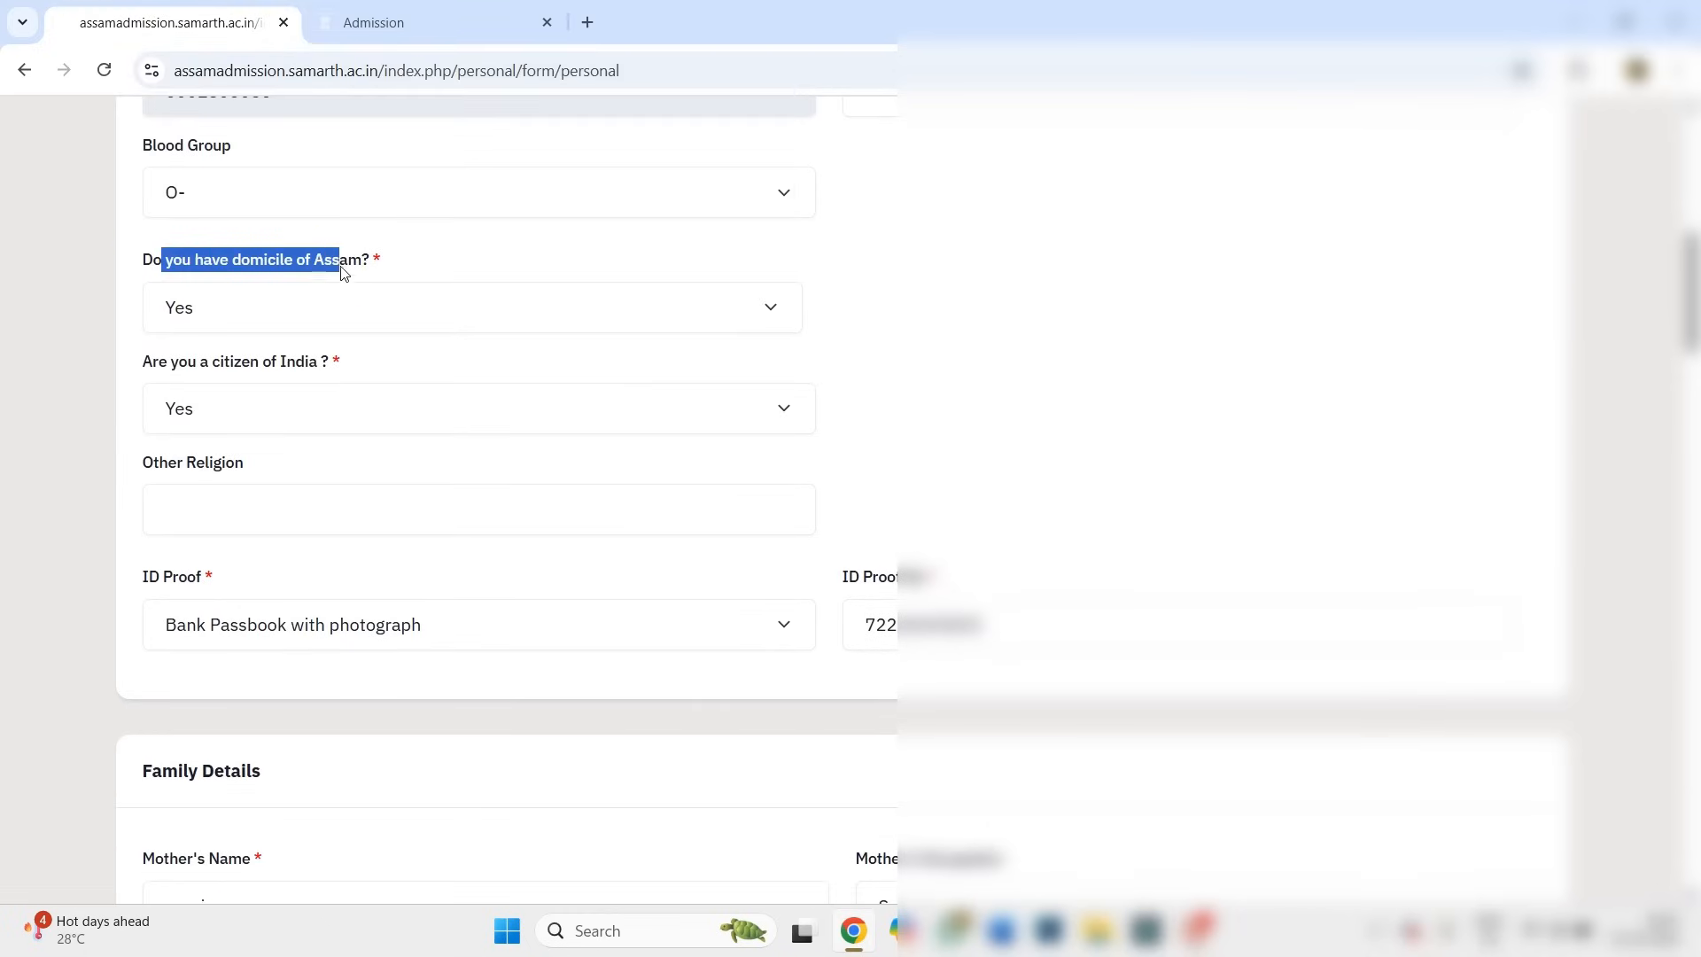
pyautogui.click(335, 307)
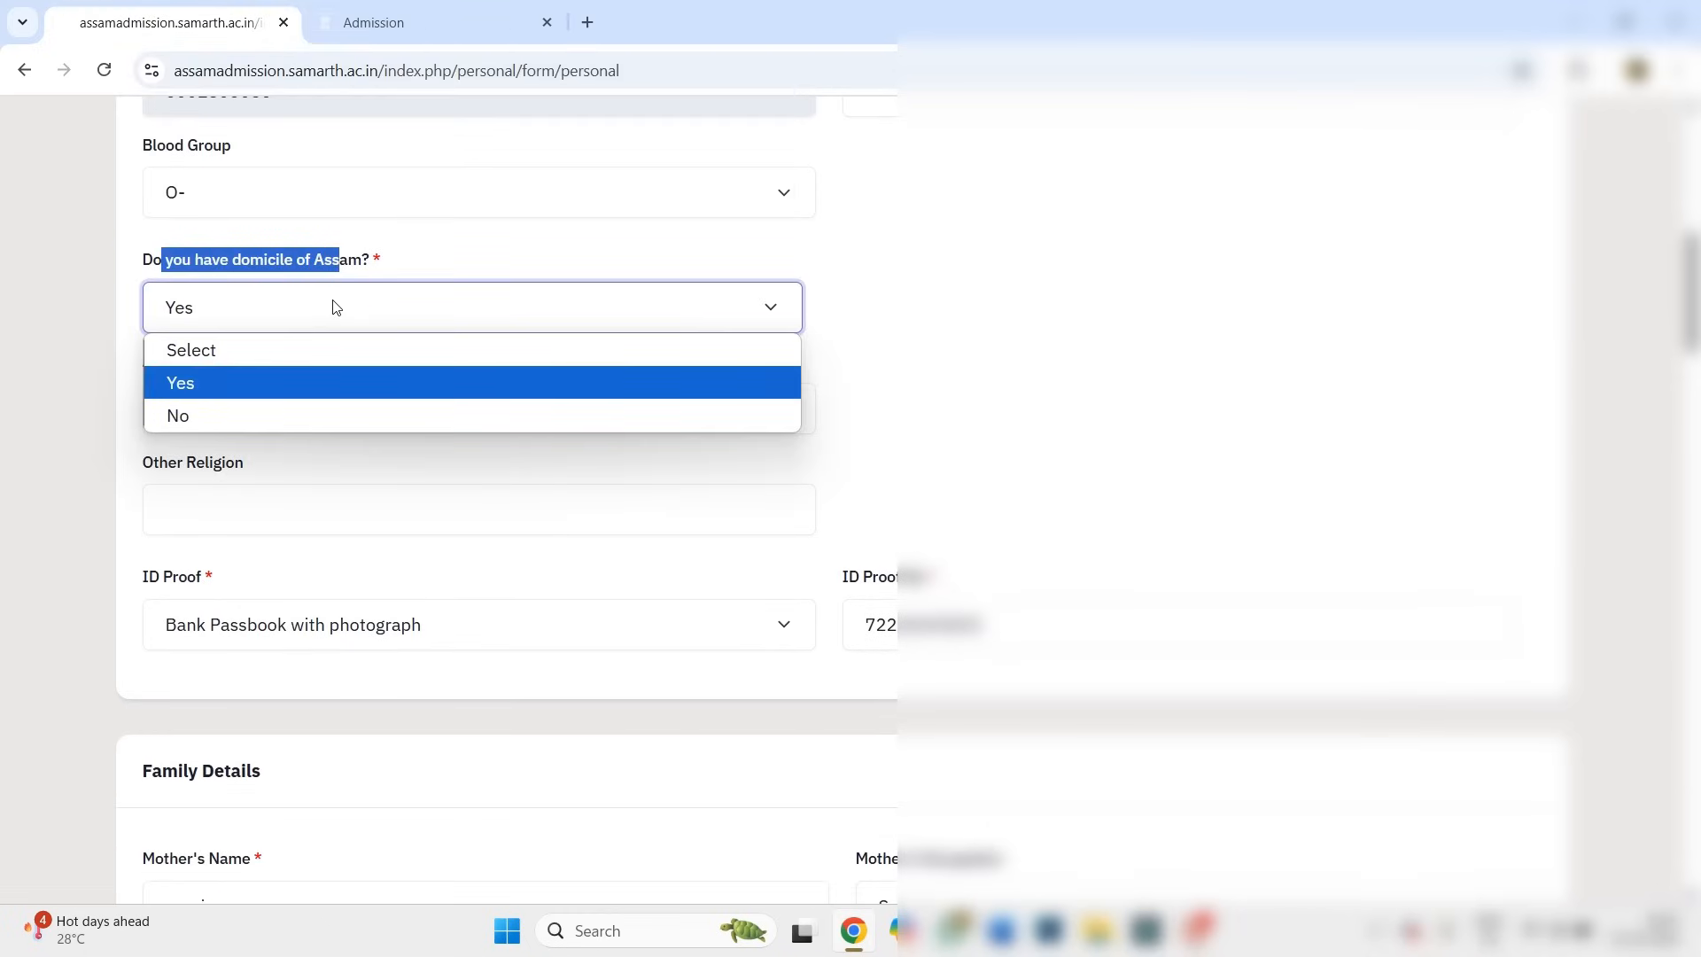
pyautogui.click(336, 307)
pyautogui.click(339, 295)
pyautogui.click(274, 414)
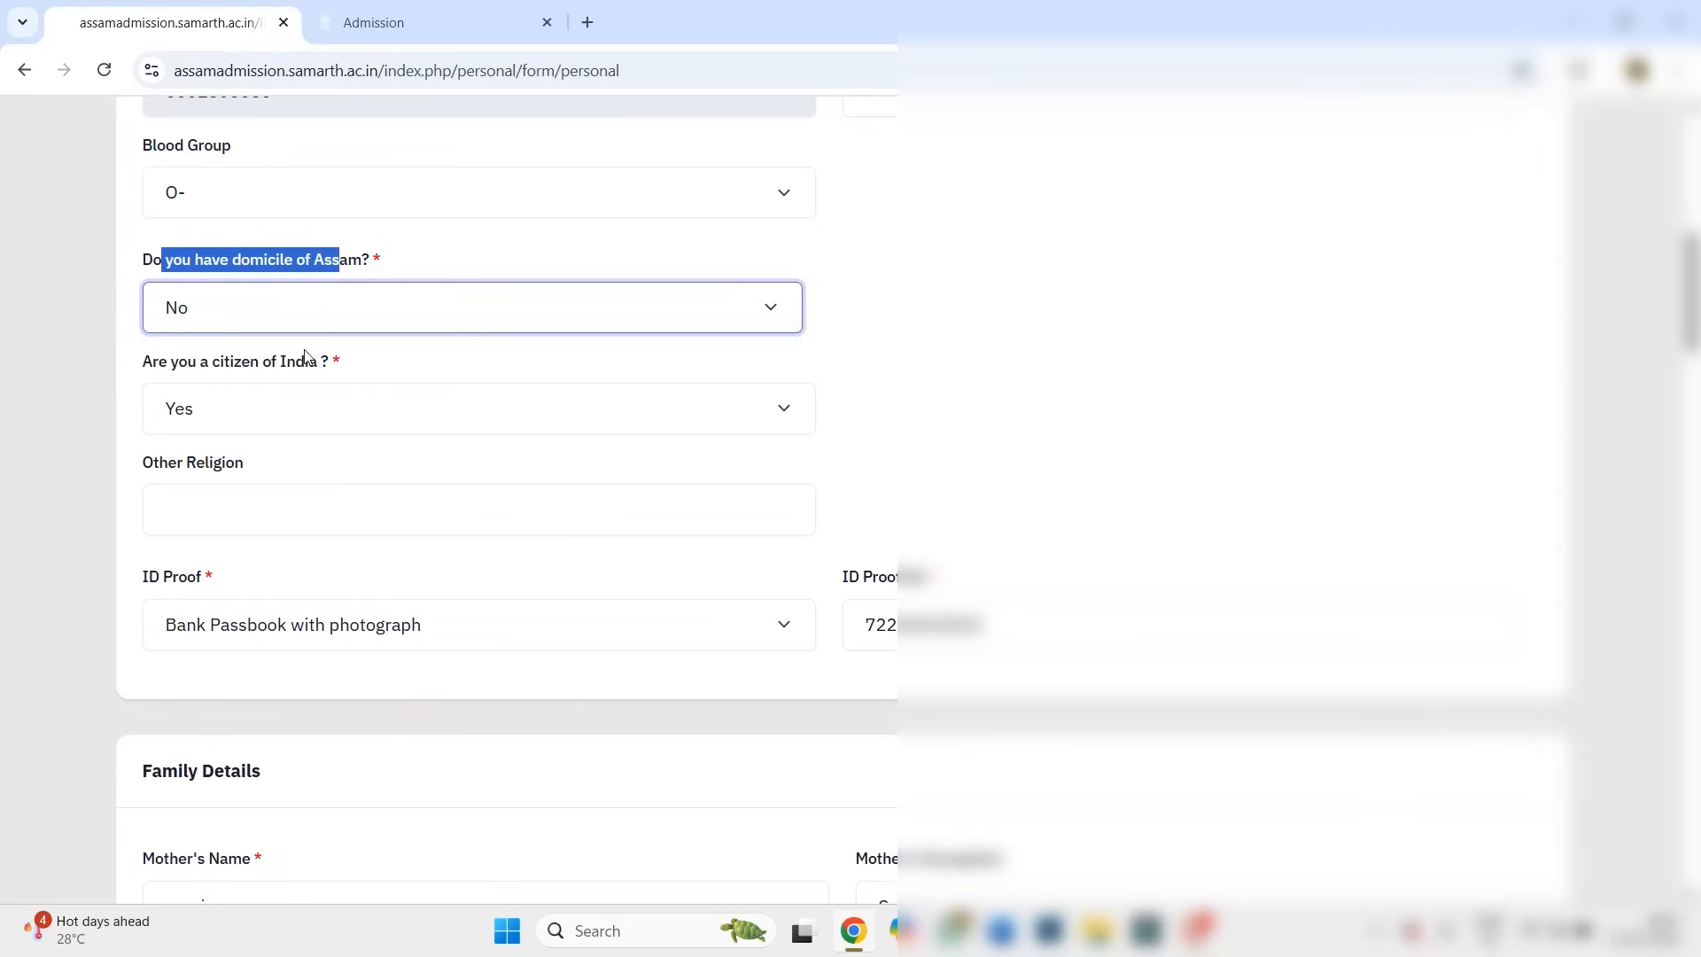
pyautogui.click(460, 240)
pyautogui.click(368, 306)
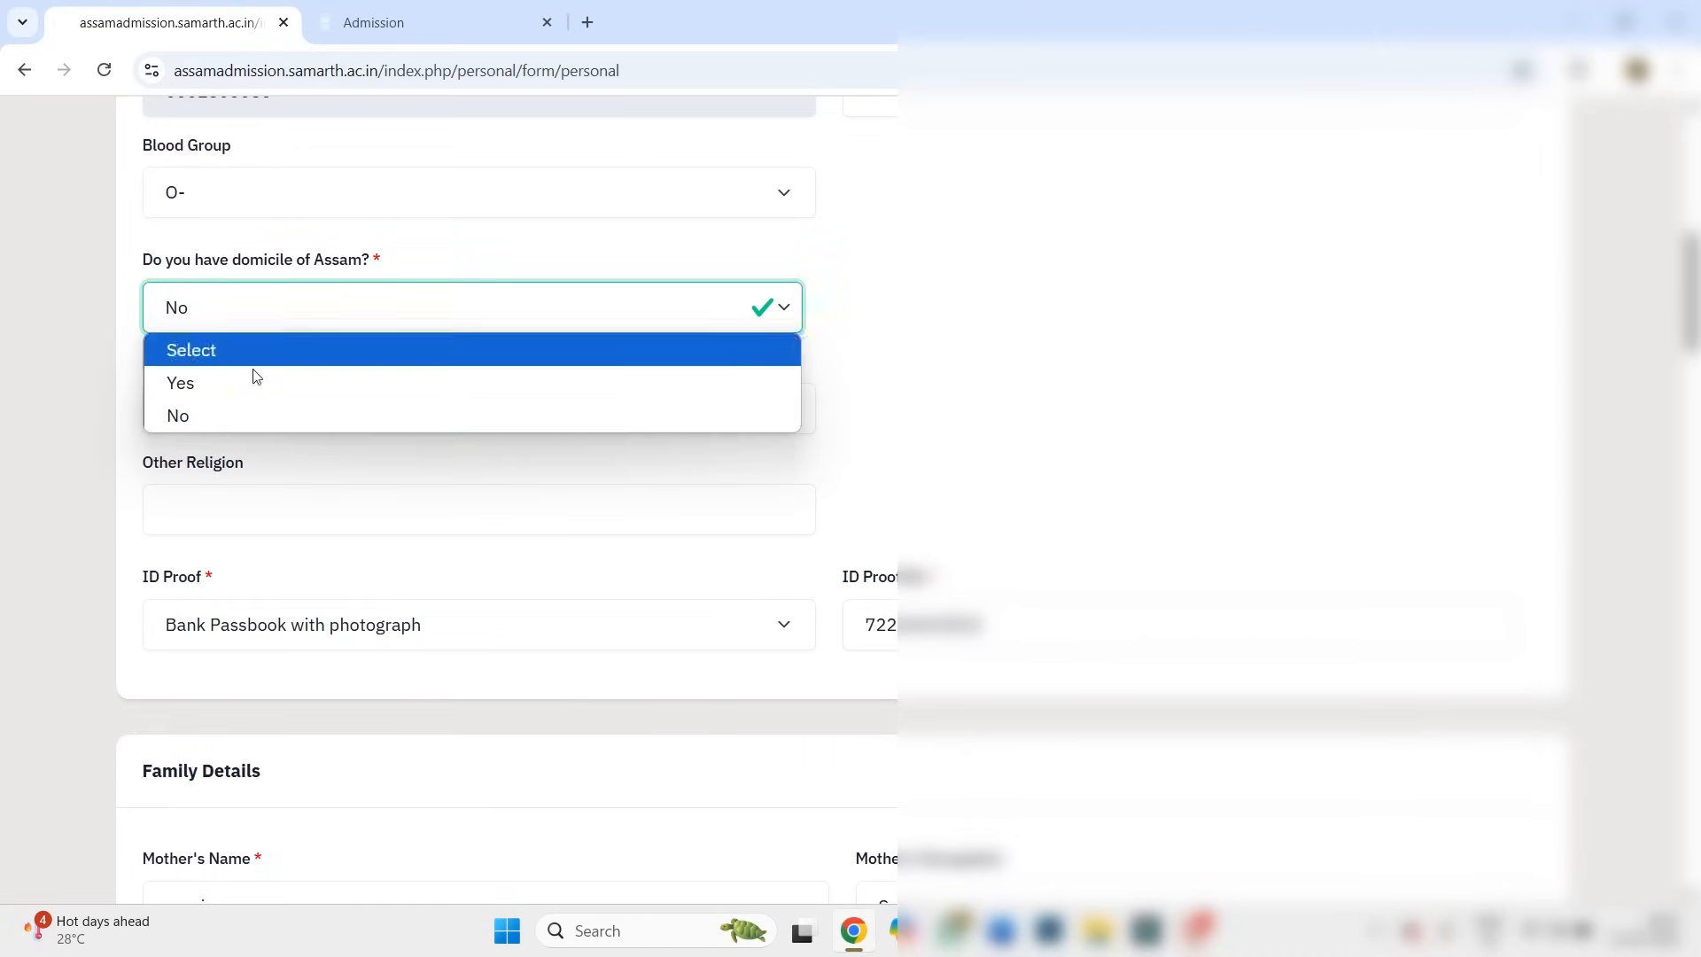
pyautogui.click(244, 381)
# Check which document types the ID Proof field offers in the personal details.
pyautogui.scroll(-1, 271, 385)
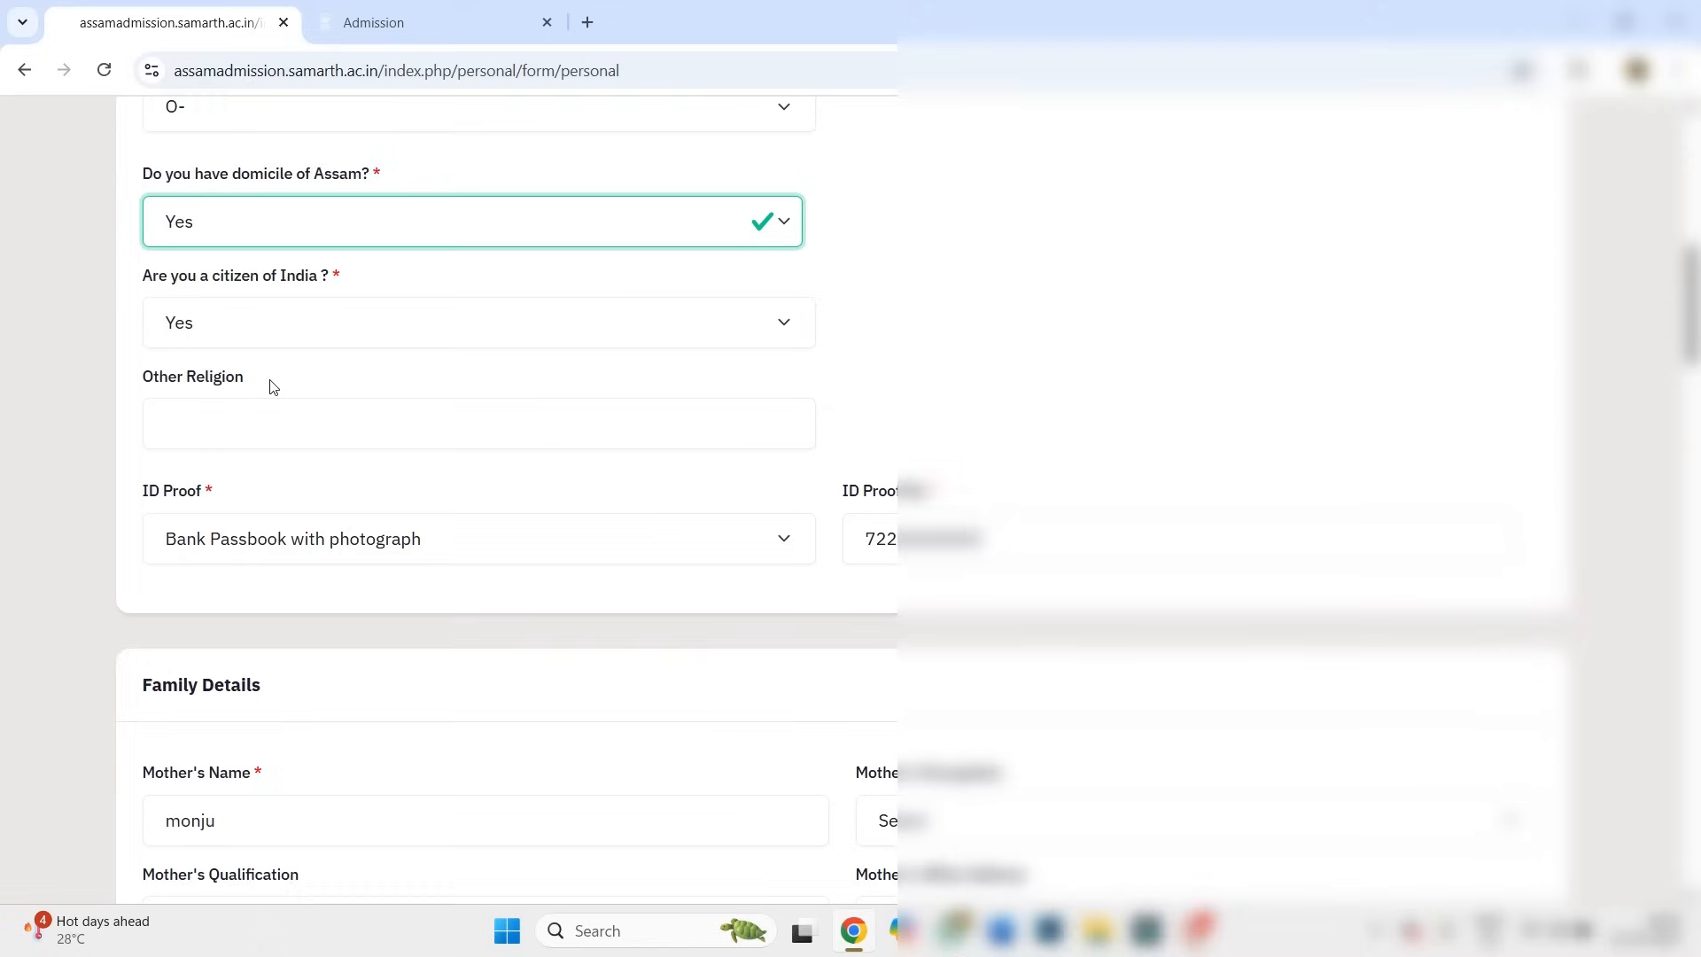
pyautogui.scroll(-2, 294, 303)
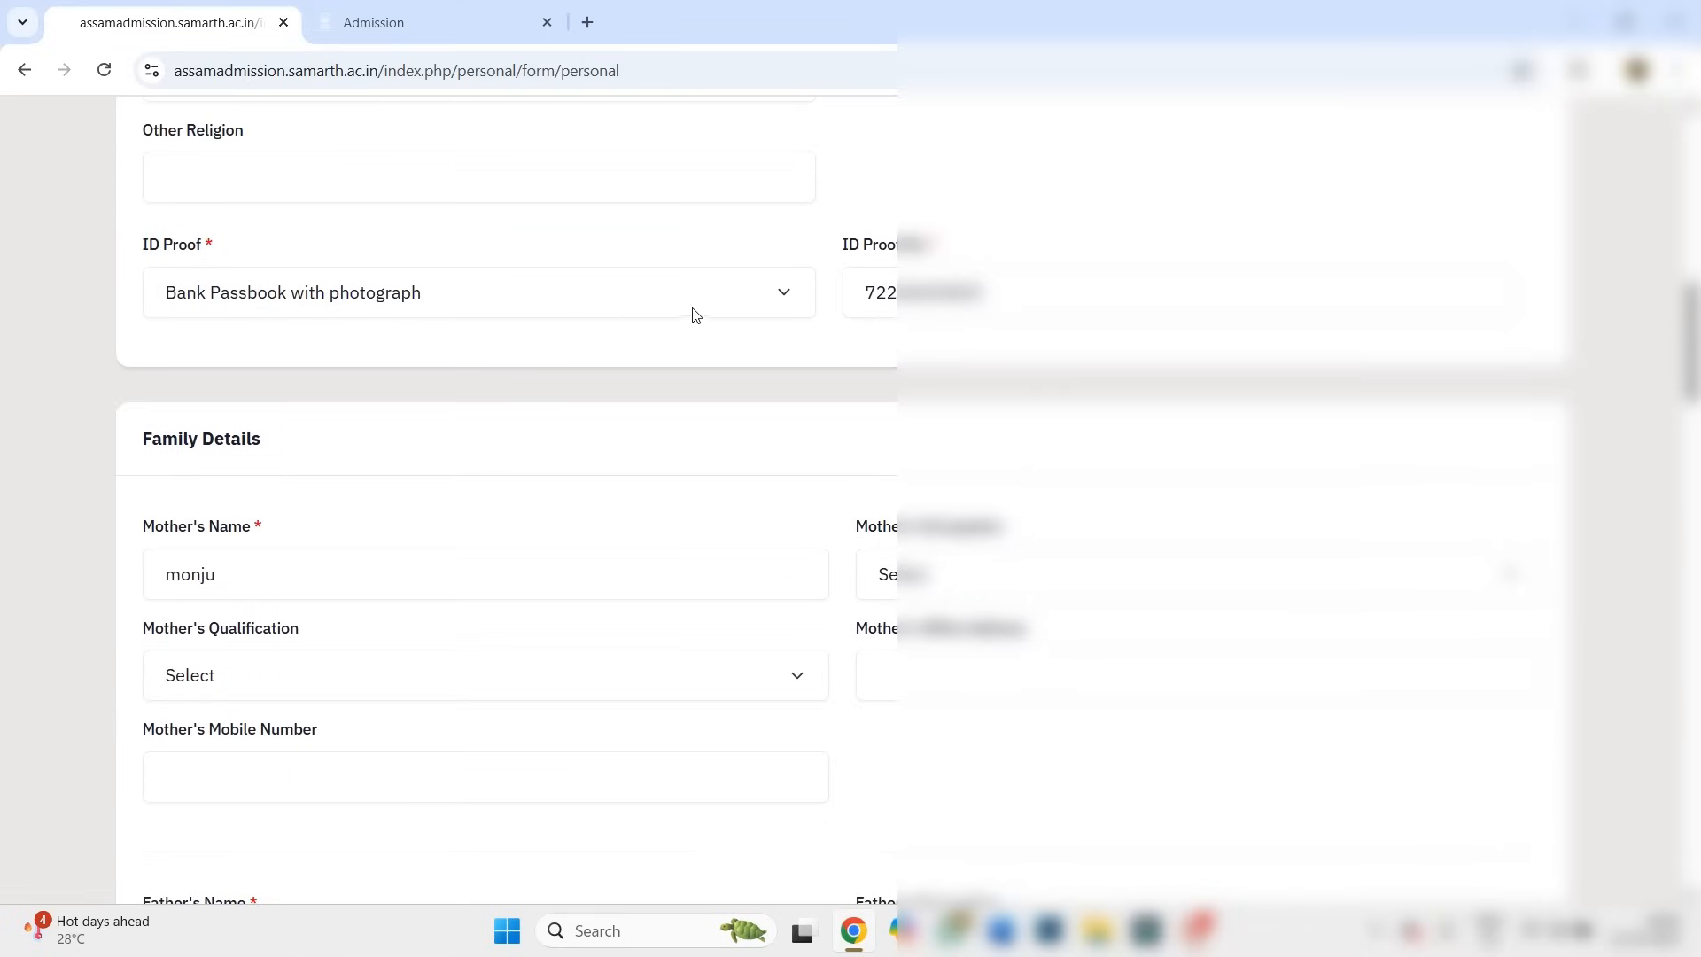
pyautogui.click(534, 301)
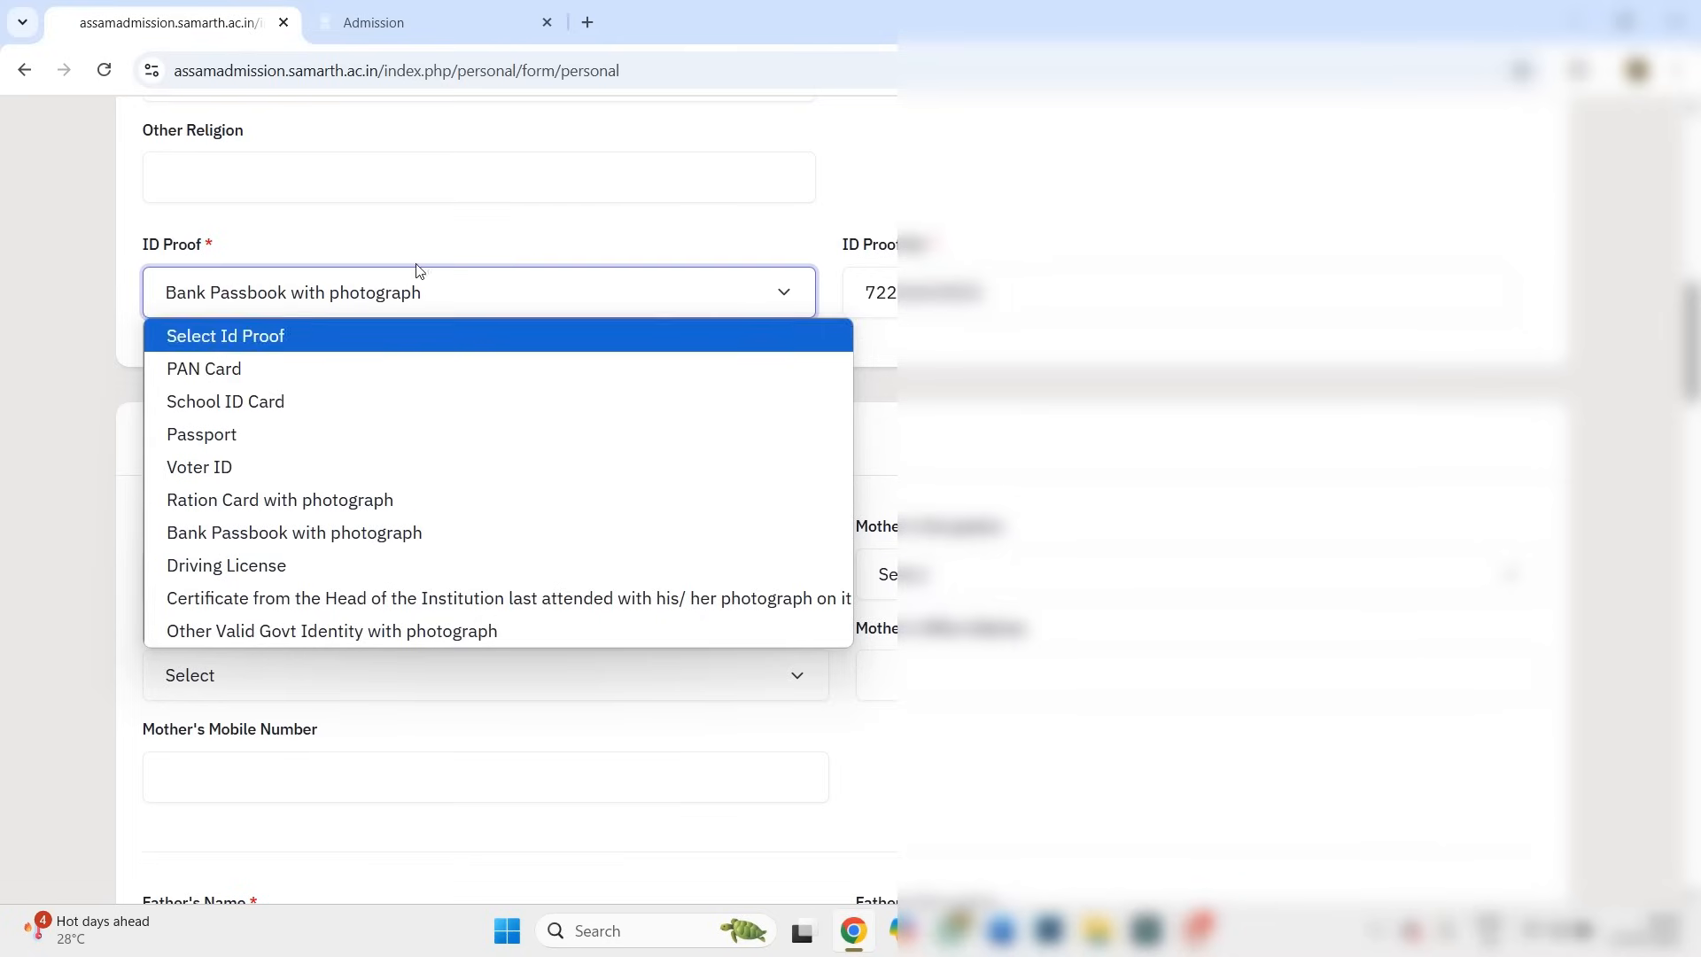
pyautogui.click(449, 221)
pyautogui.scroll(-1, 547, 530)
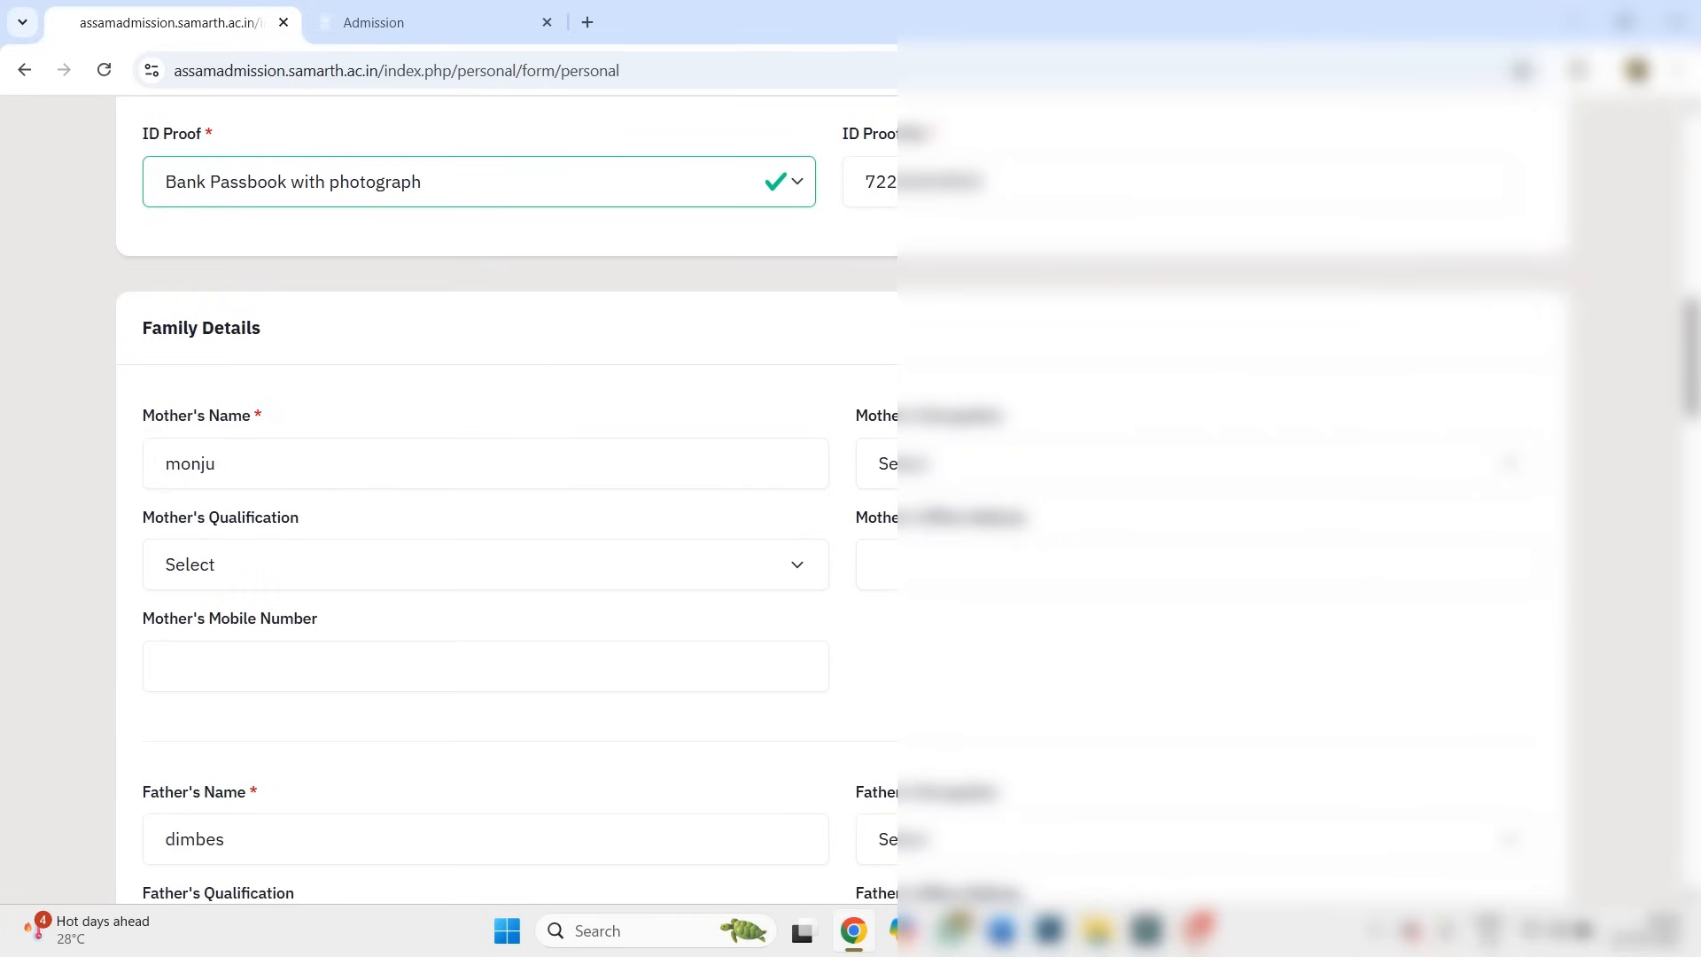
# Review the Family Details section, including the parents' fields, guardian, emergency contact number and fee waiver.
pyautogui.scroll(-3, 388, 517)
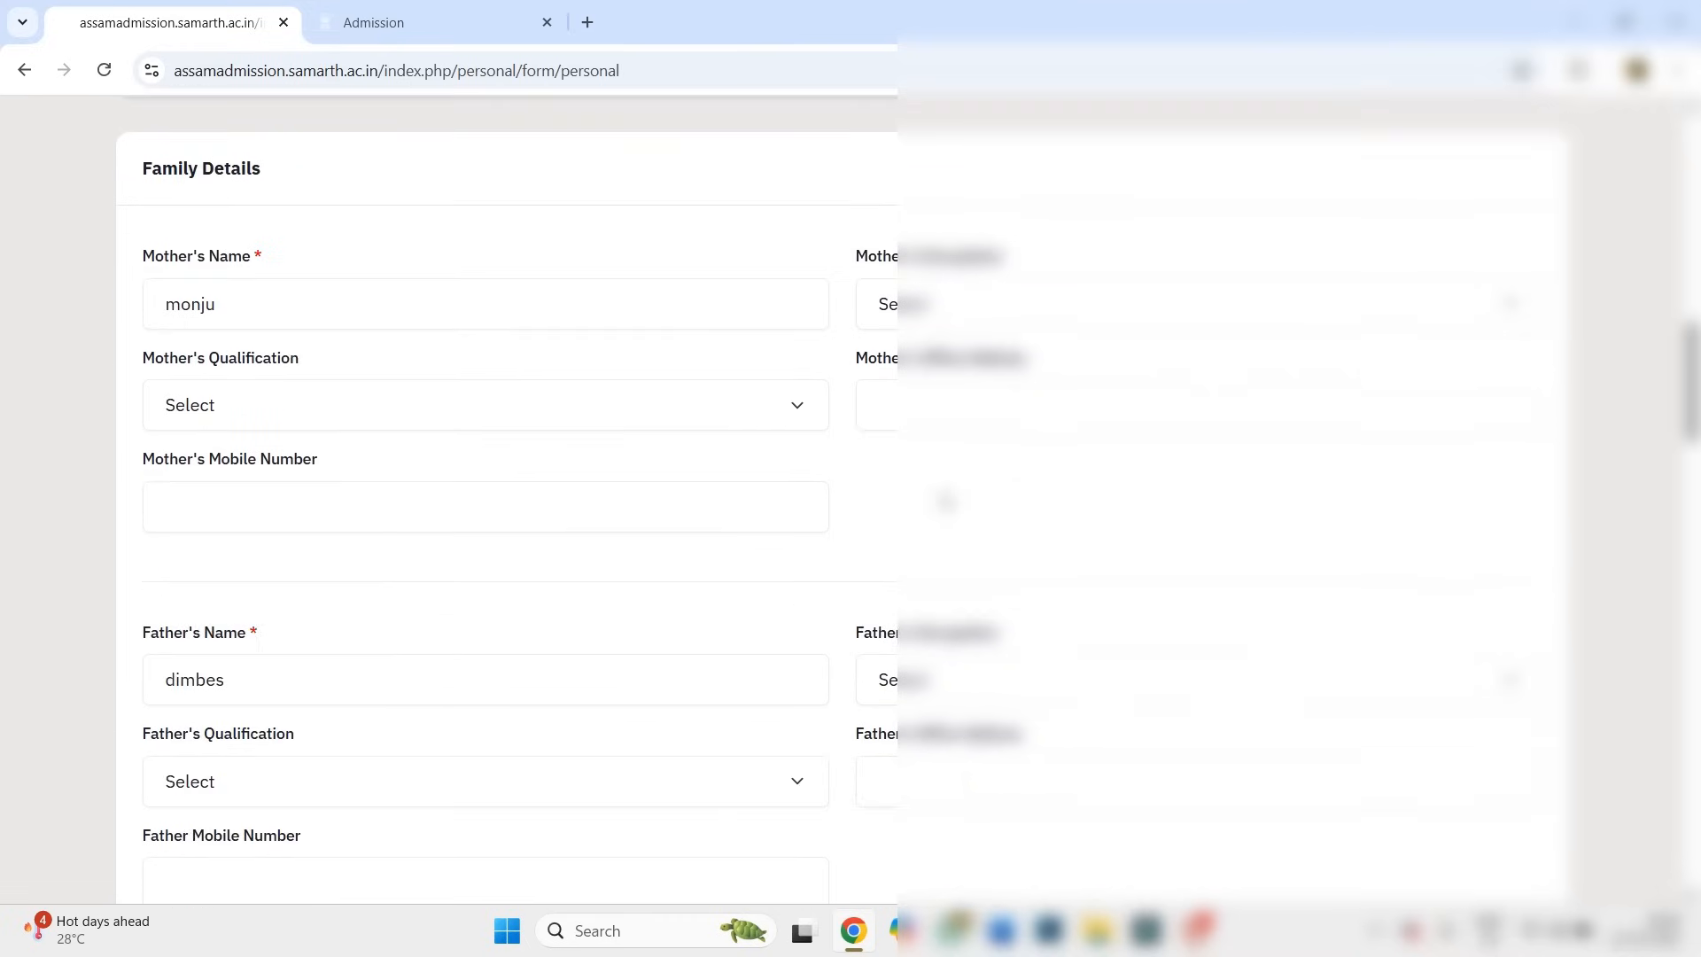
pyautogui.click(219, 505)
pyautogui.scroll(-5, 301, 509)
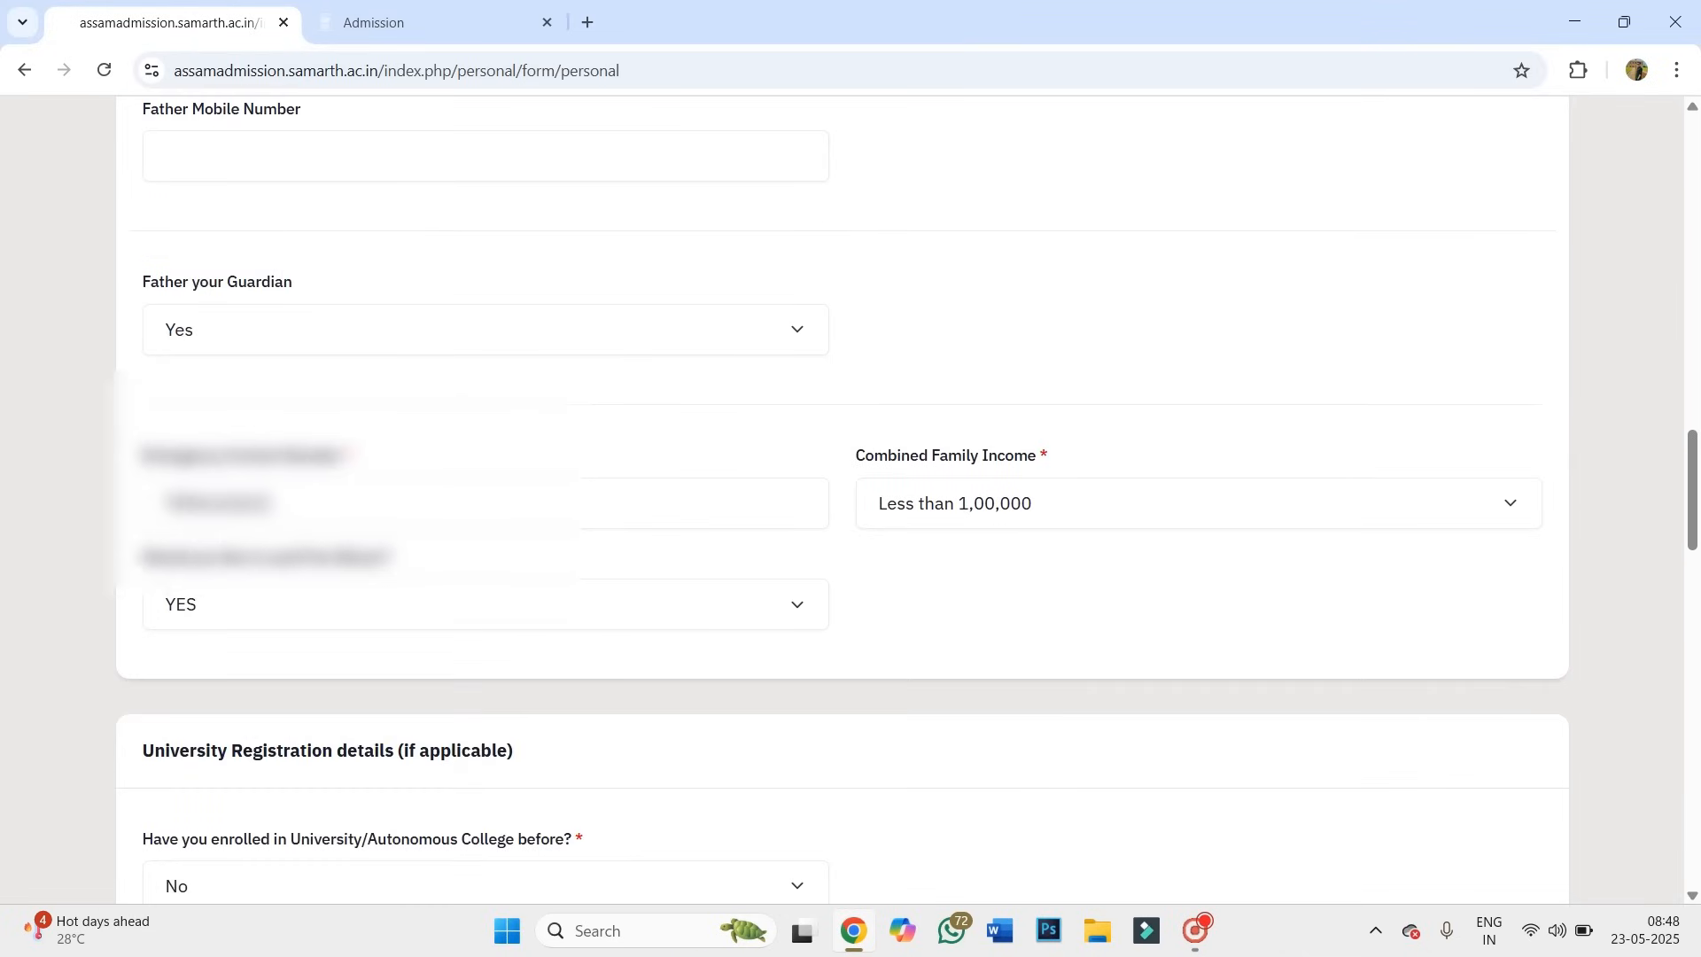
pyautogui.click(361, 498)
pyautogui.scroll(-1, 364, 509)
pyautogui.scroll(-2, 364, 512)
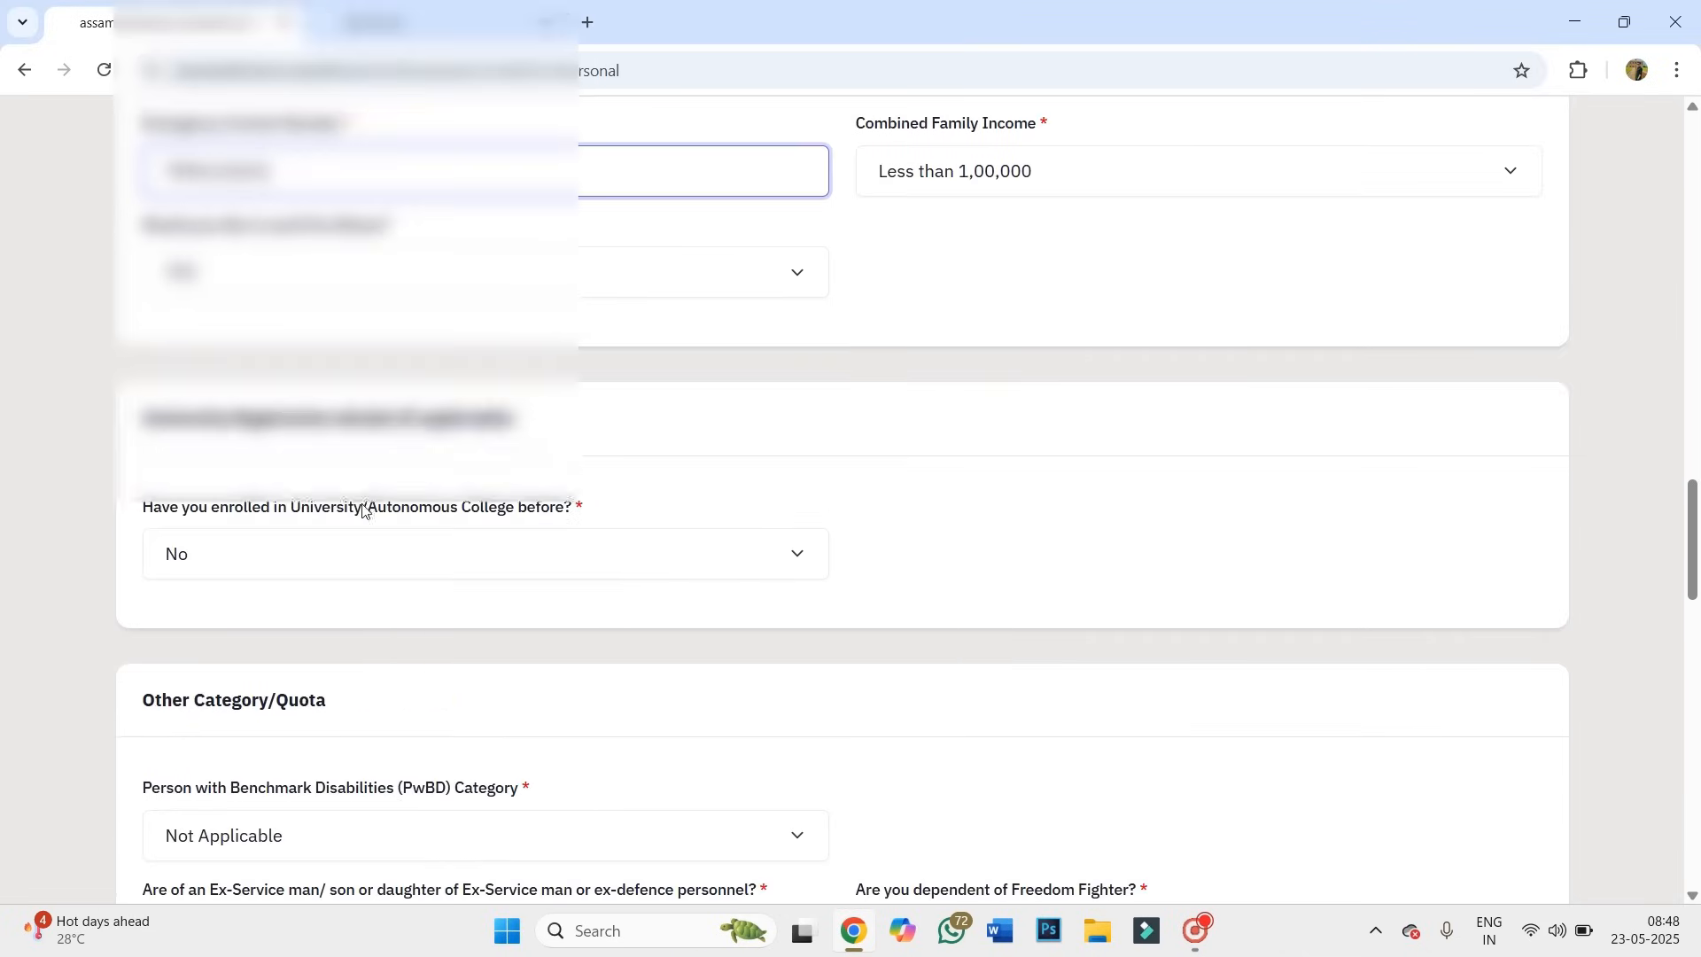
pyautogui.scroll(-1, 981, 173)
pyautogui.scroll(1, 988, 178)
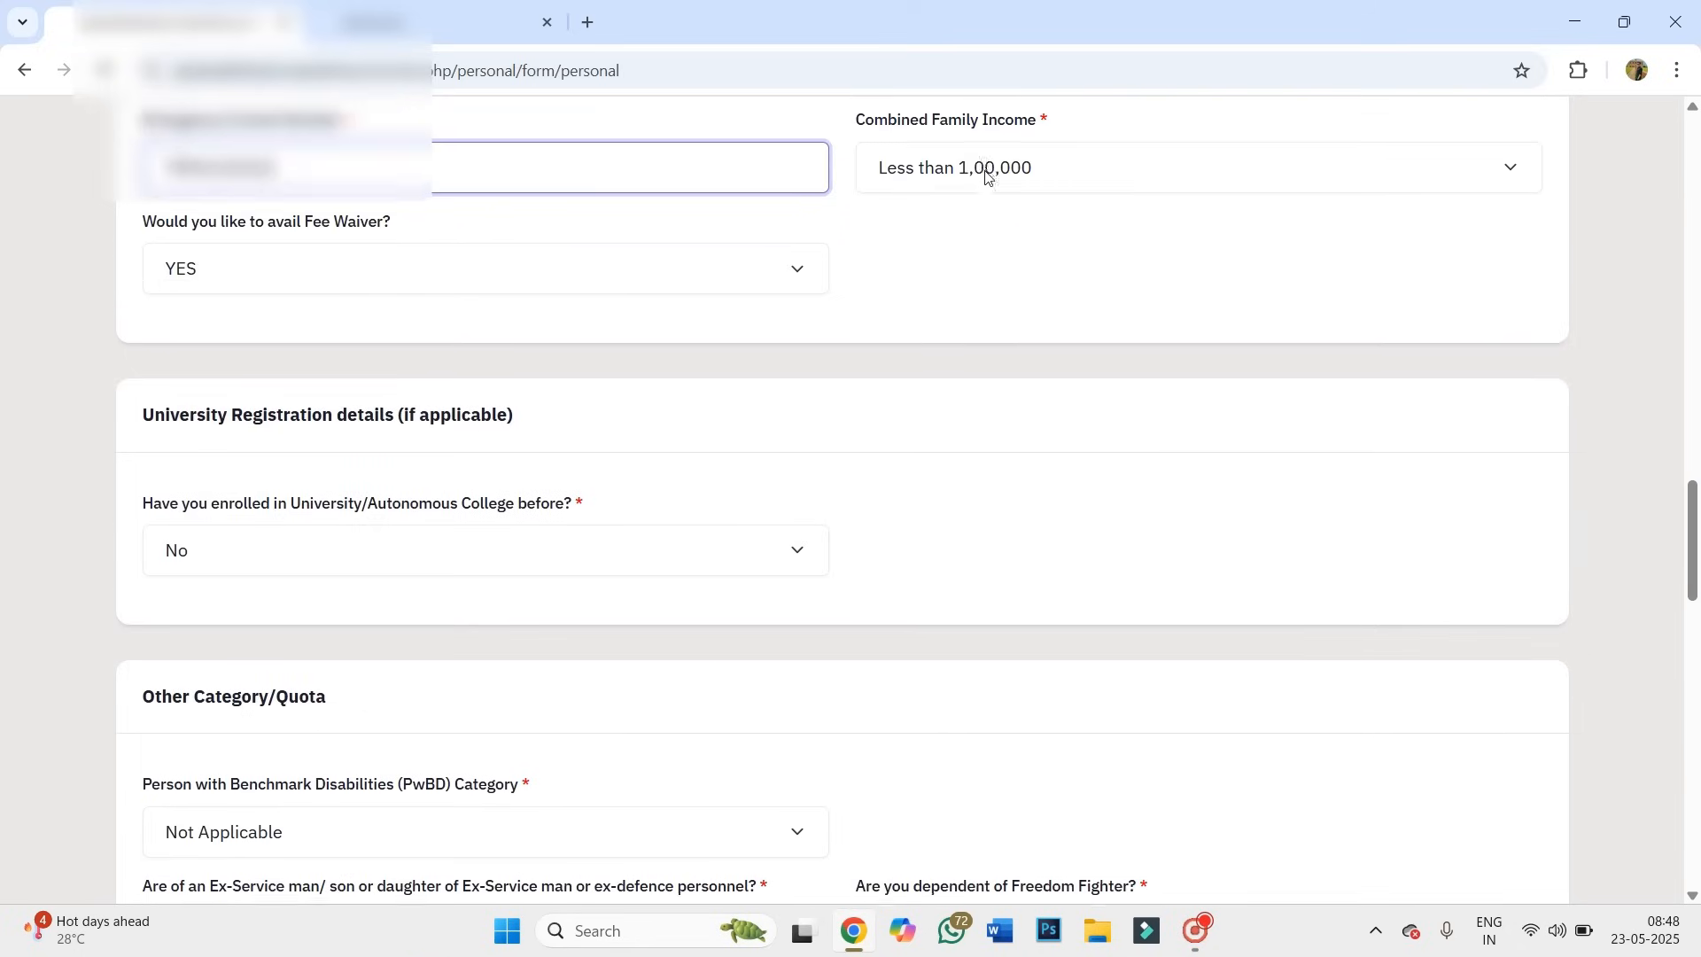
# Select Less than 1,00,000 as the combined family income.
pyautogui.moveTo(864, 124); pyautogui.dragTo(1016, 123)
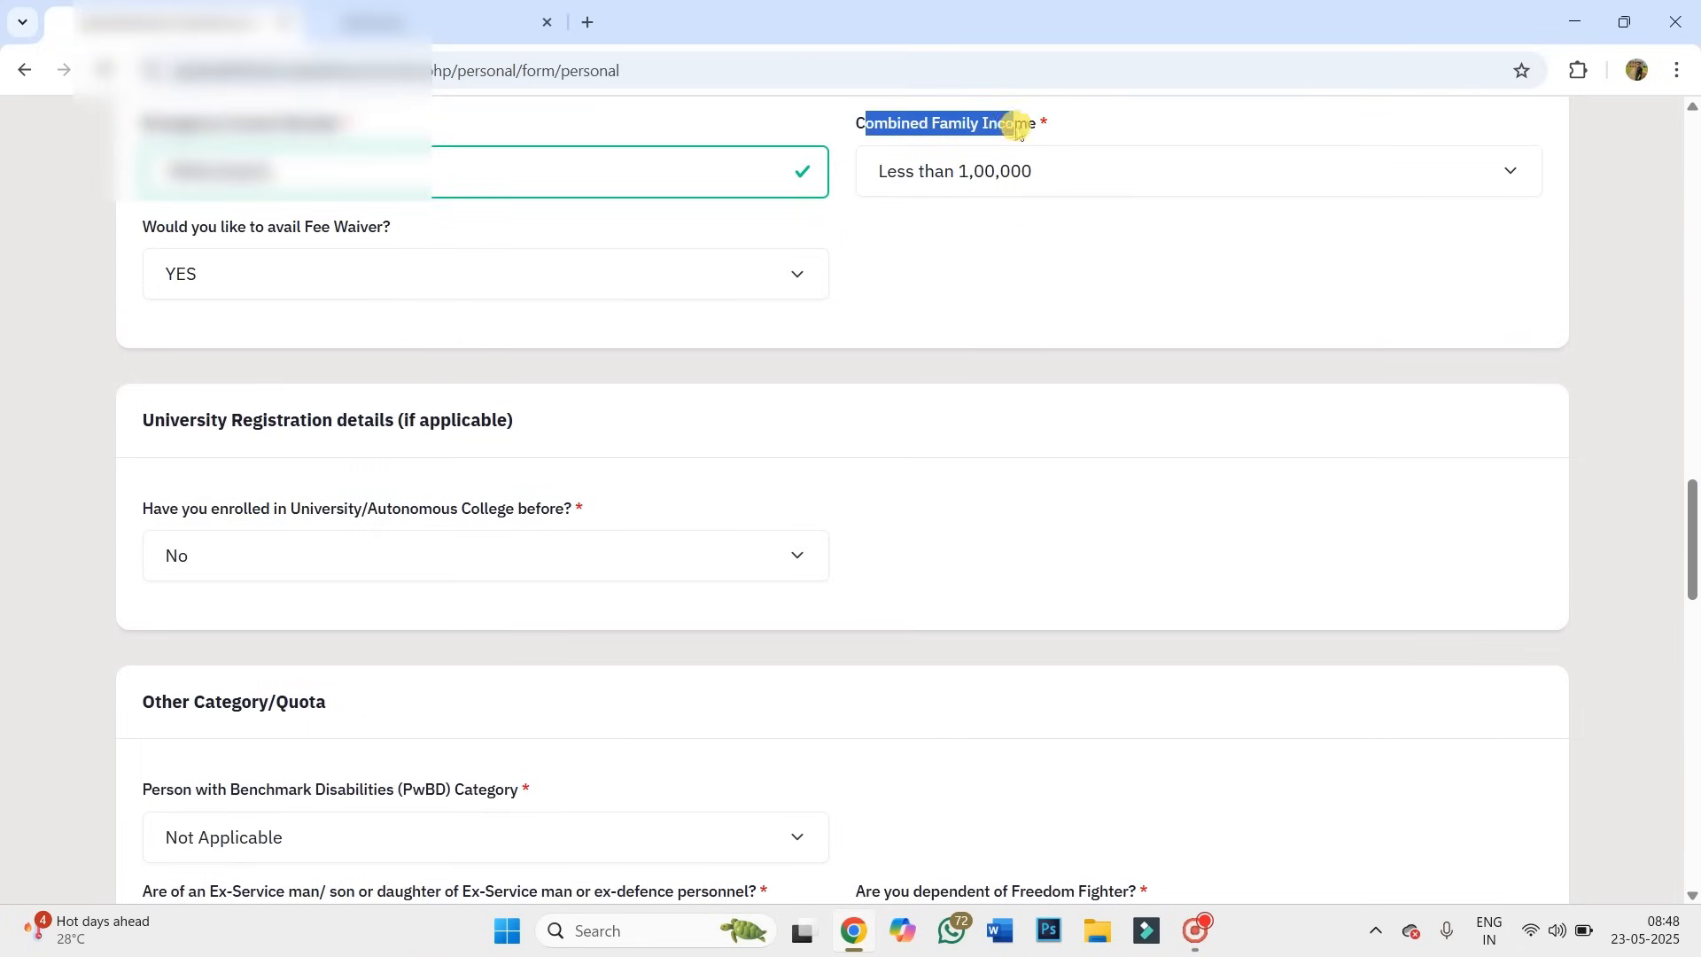
pyautogui.click(983, 172)
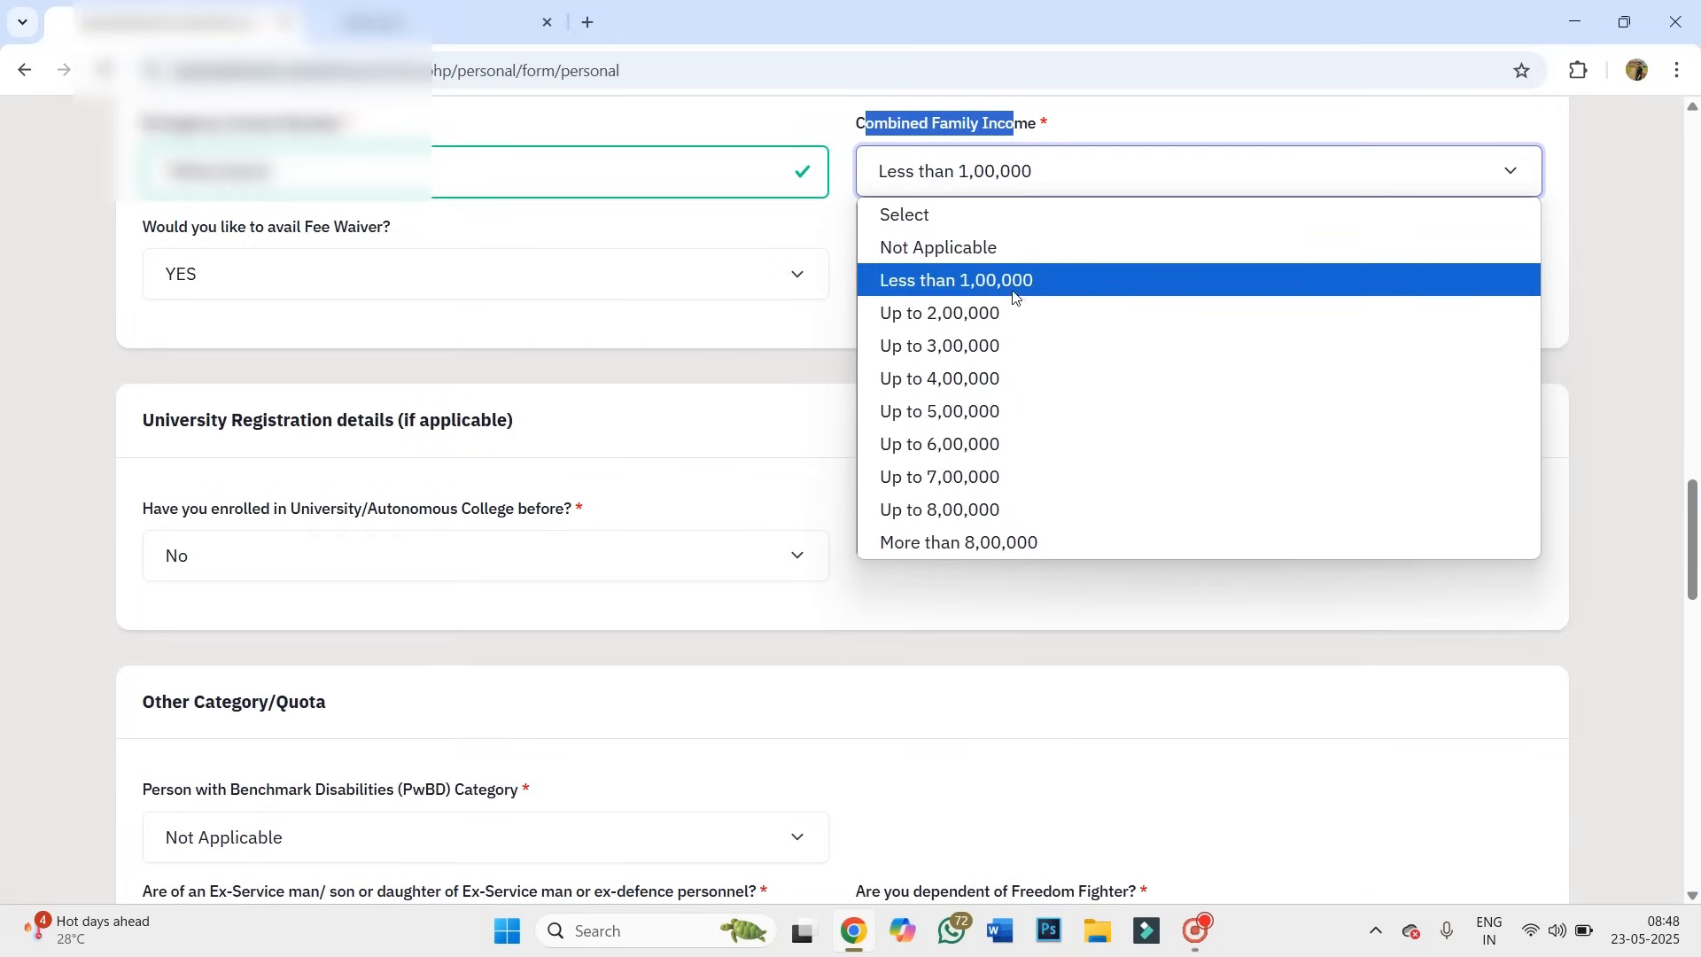
pyautogui.click(967, 282)
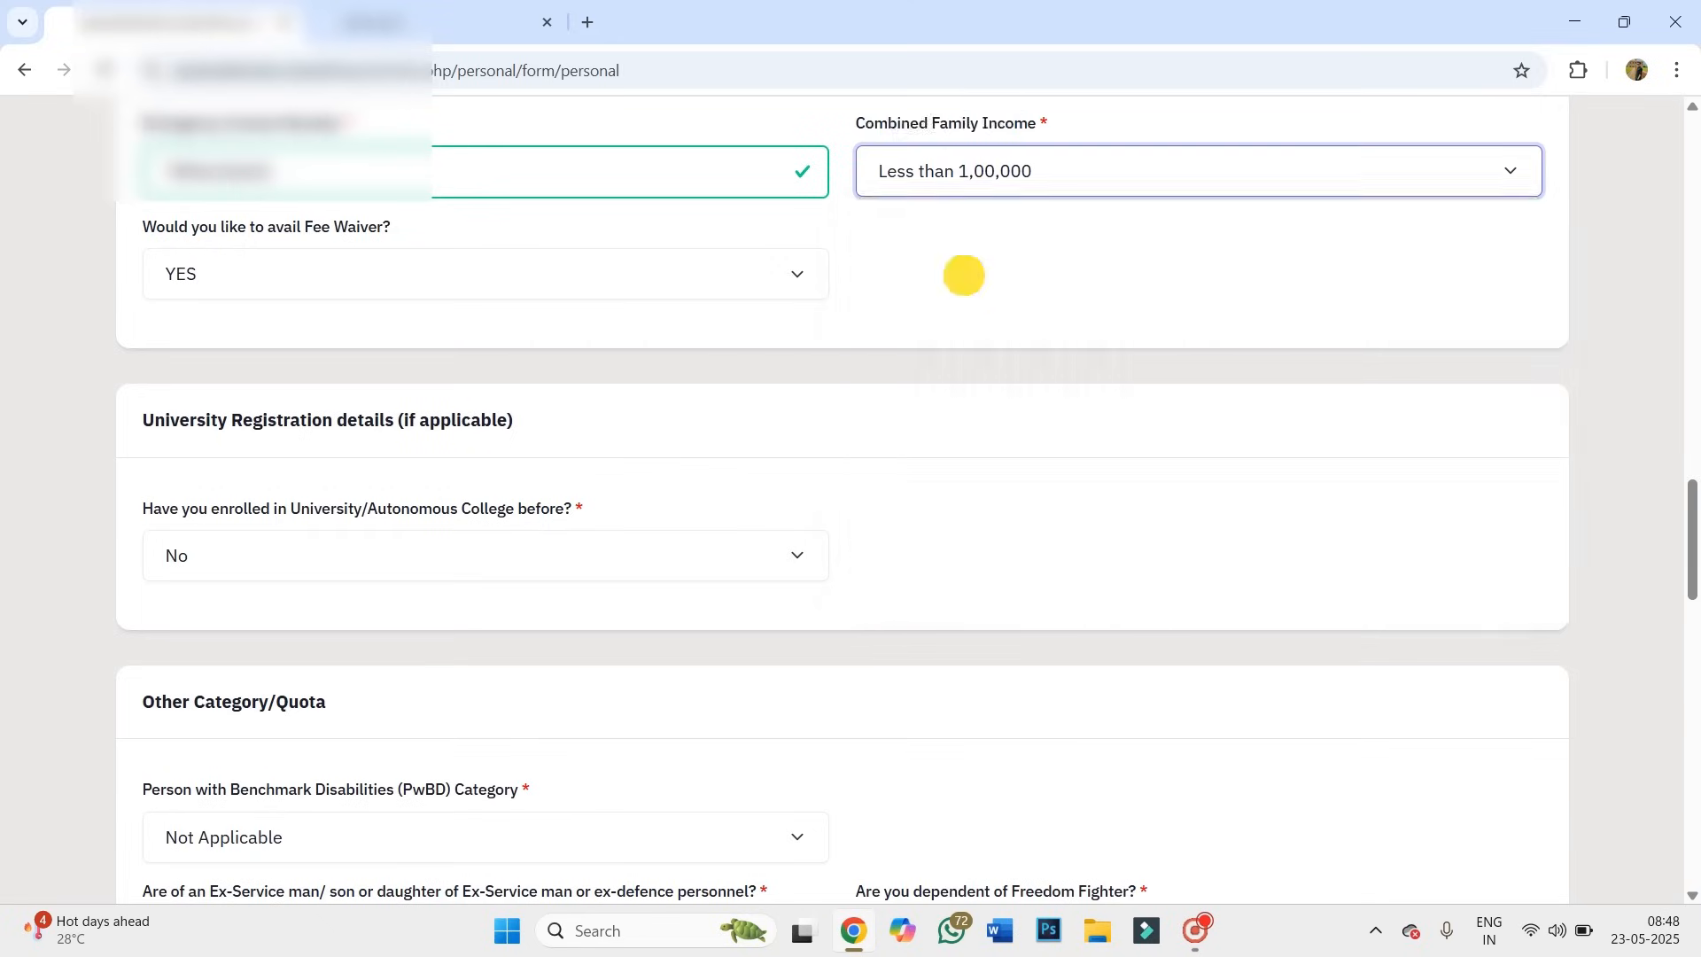
# Switch the fee waiver answer to NO and back to YES.
pyautogui.click(168, 260)
pyautogui.click(199, 381)
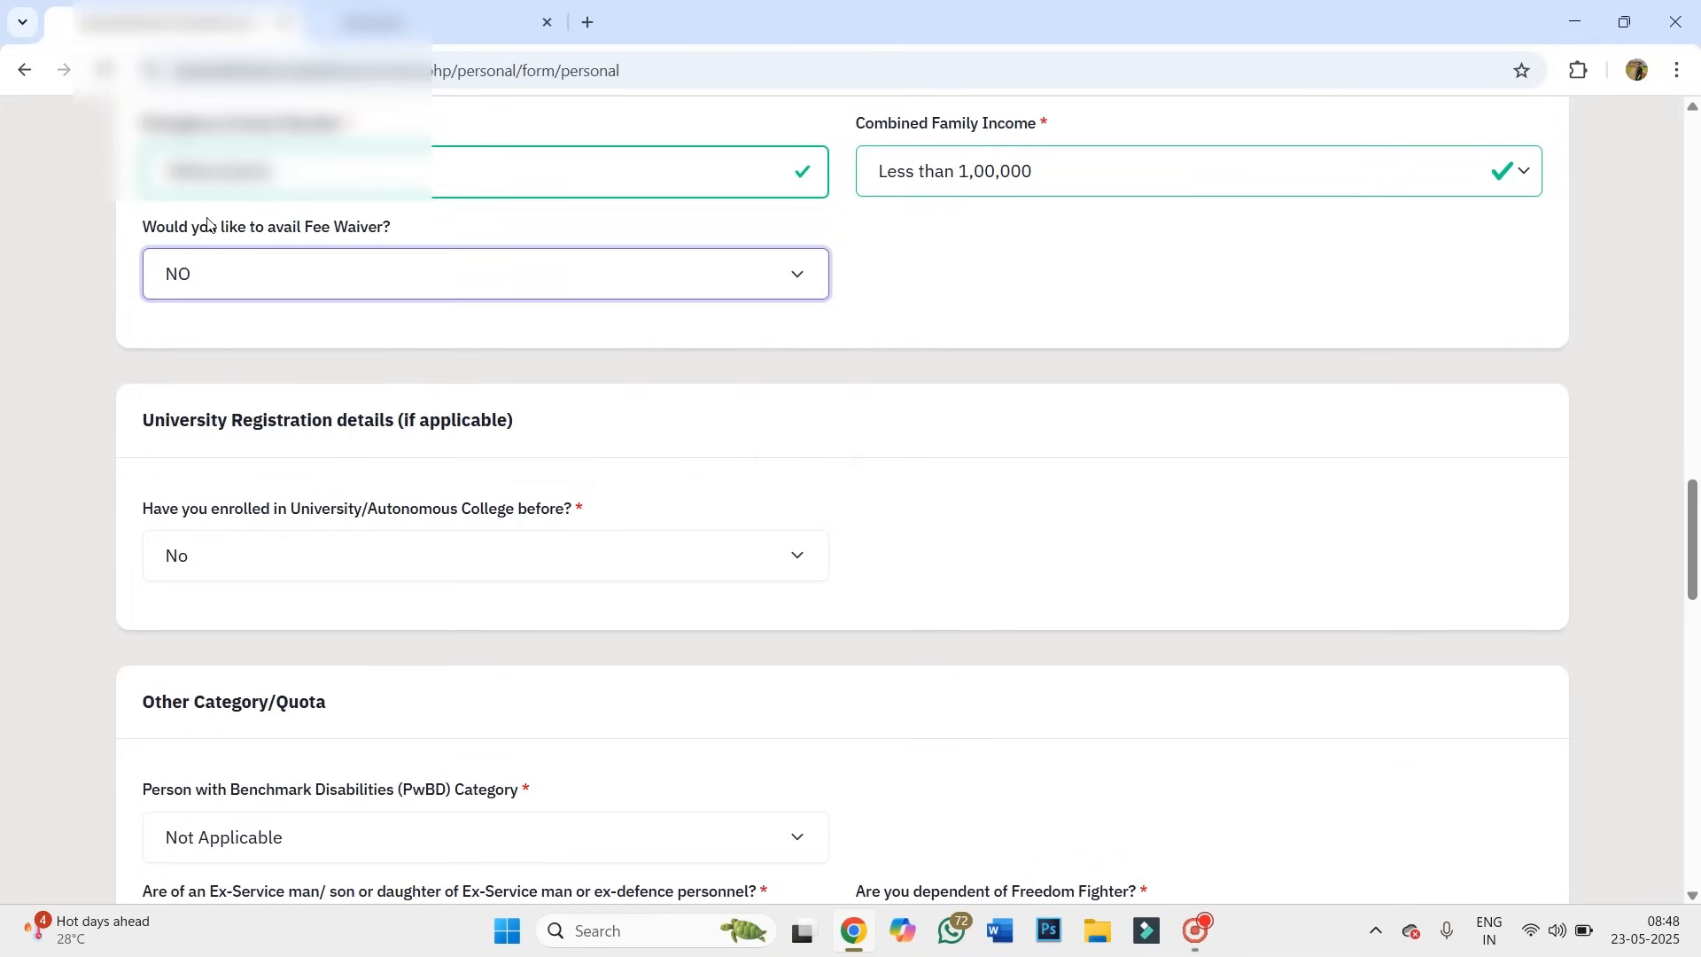
pyautogui.moveTo(146, 229); pyautogui.dragTo(401, 233)
pyautogui.click(497, 221)
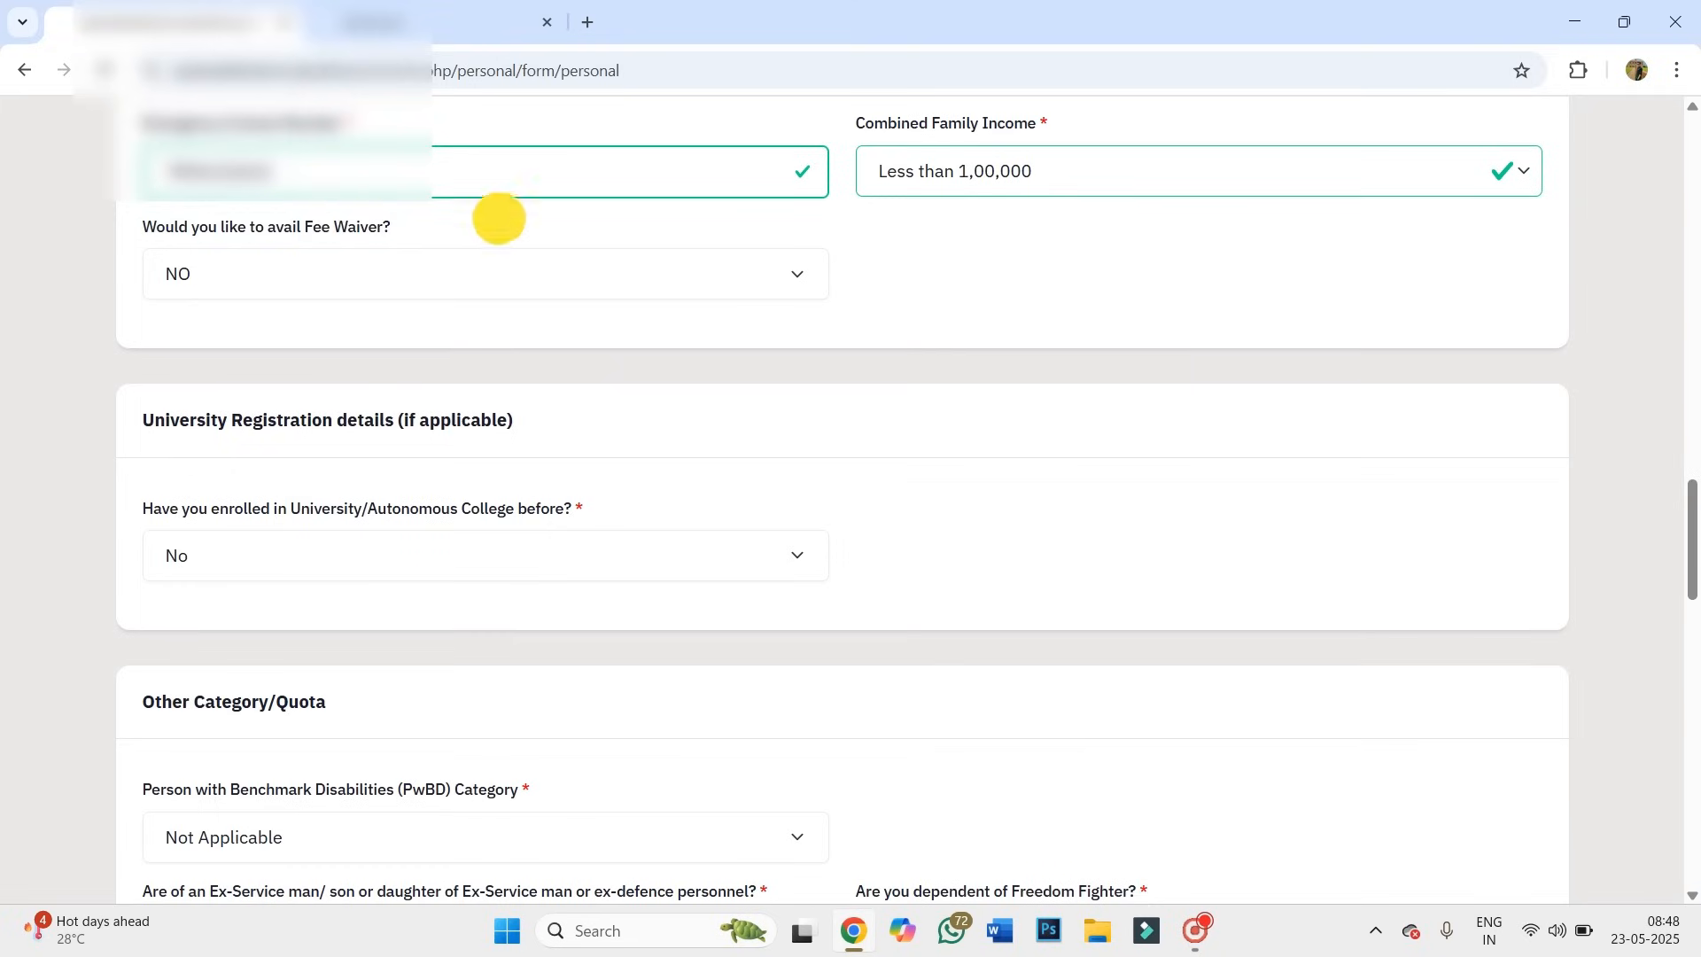
pyautogui.click(308, 282)
pyautogui.click(231, 349)
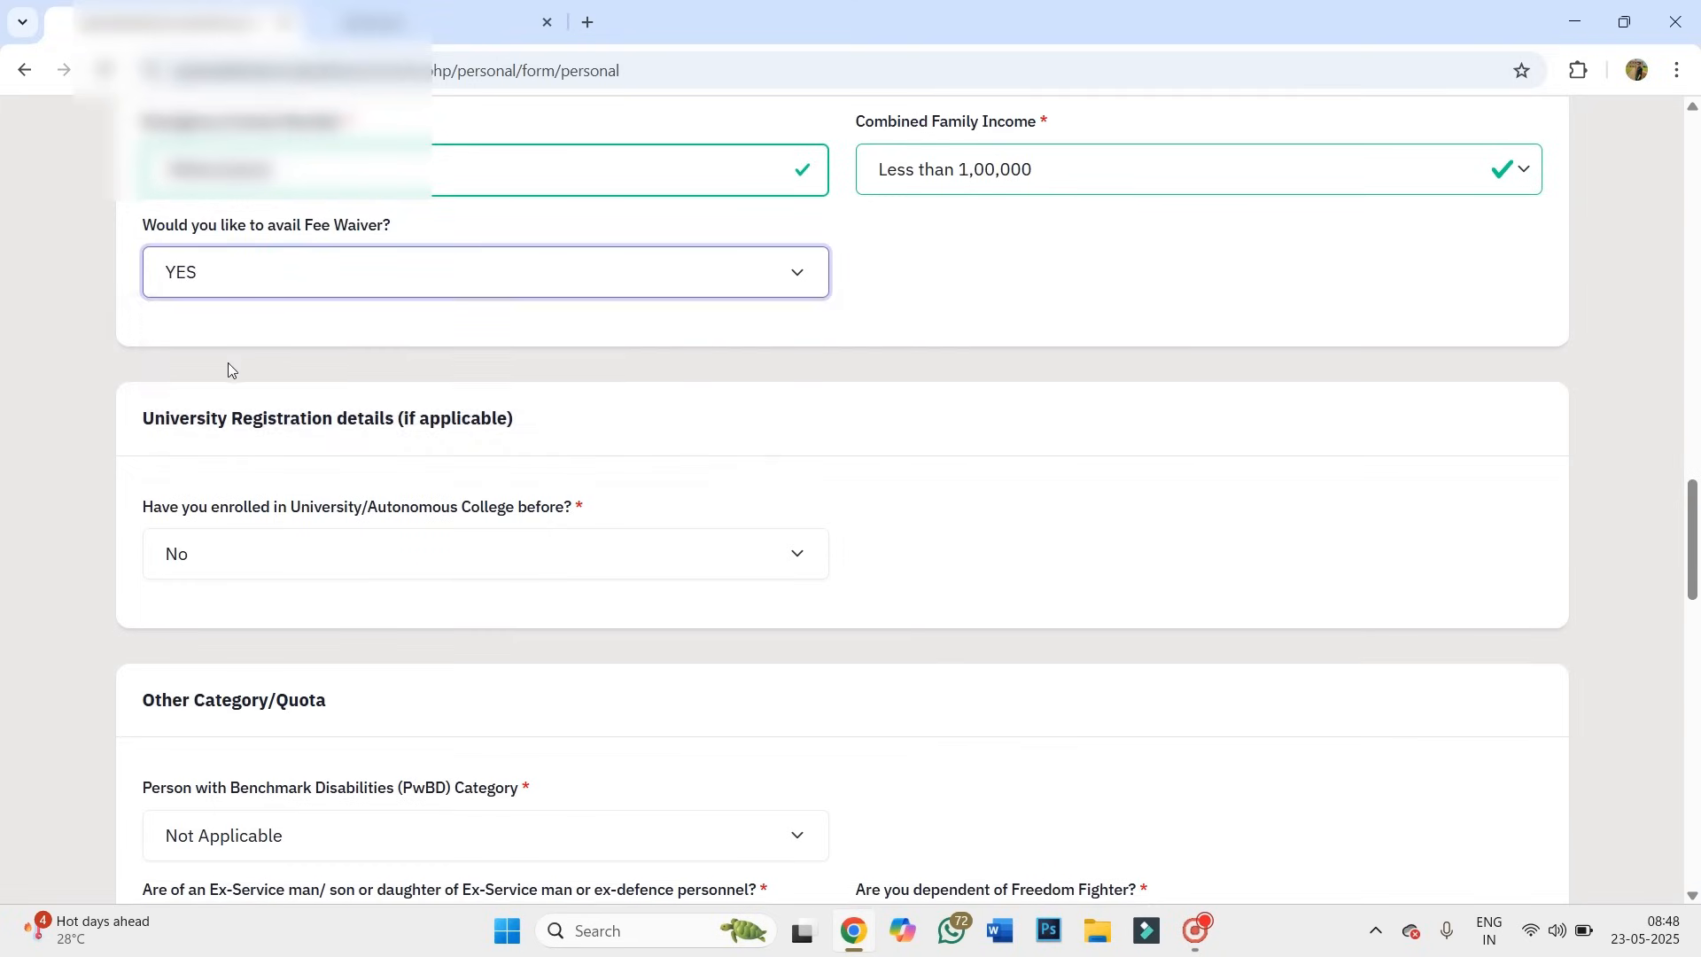
# Review the university registration details, the Other Category/Quota answers and the correspondence address.
pyautogui.scroll(-2, 227, 368)
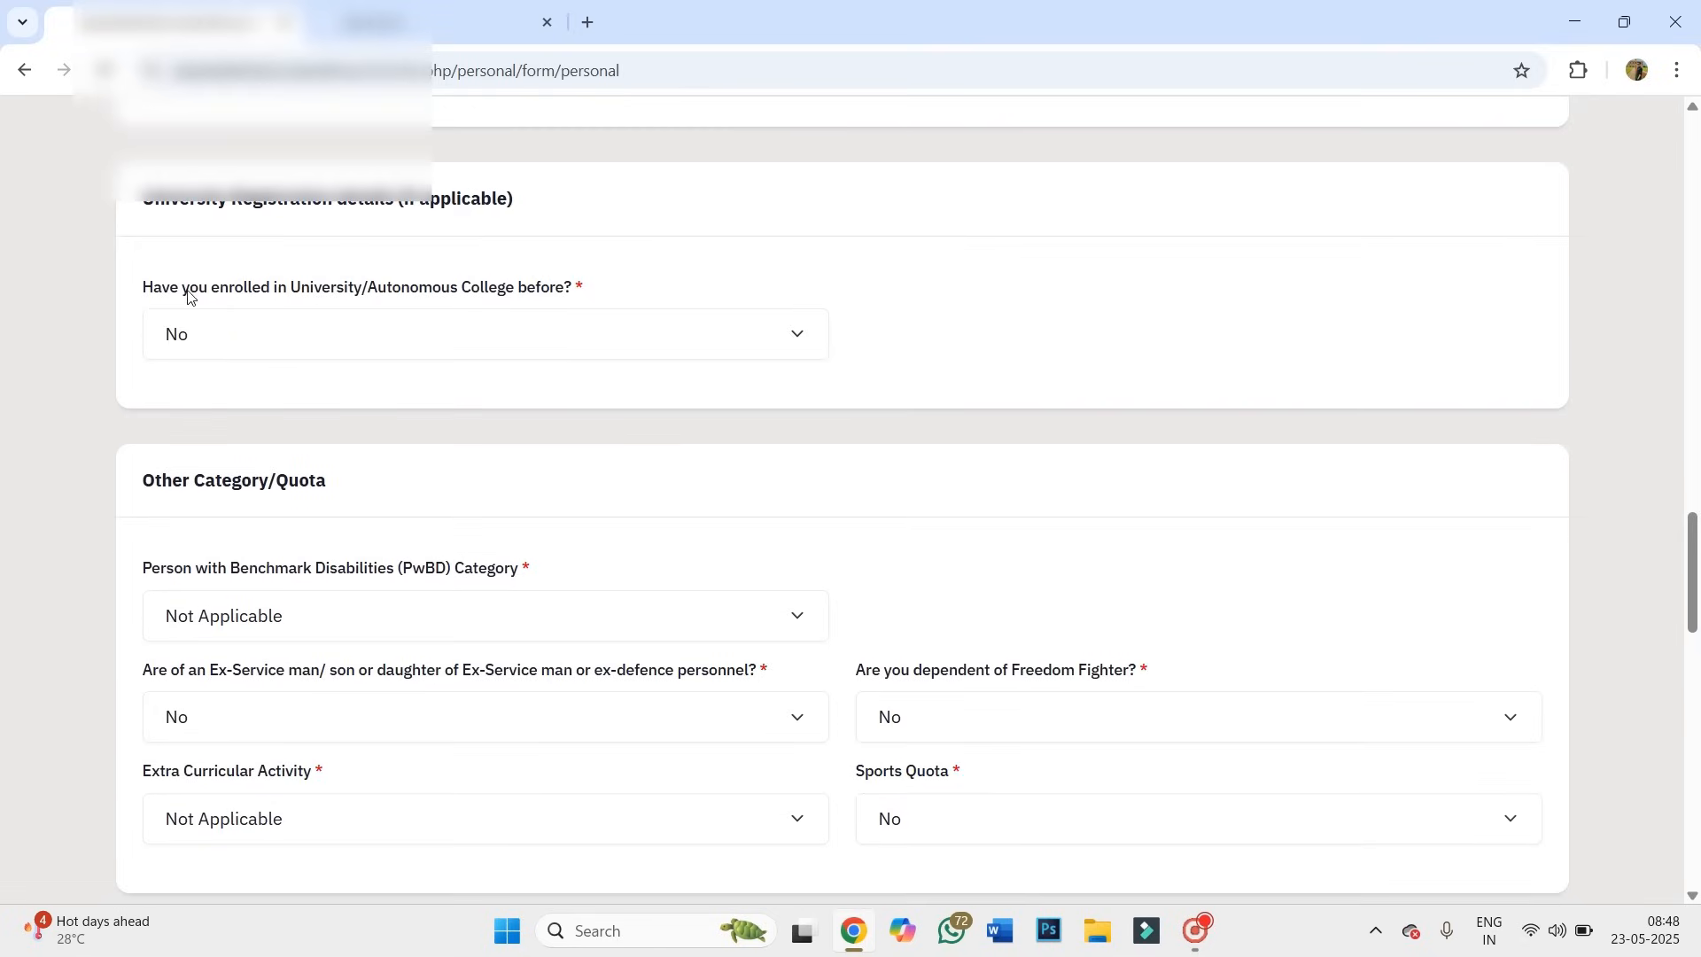
pyautogui.scroll(-2, 946, 401)
pyautogui.scroll(-4, 948, 406)
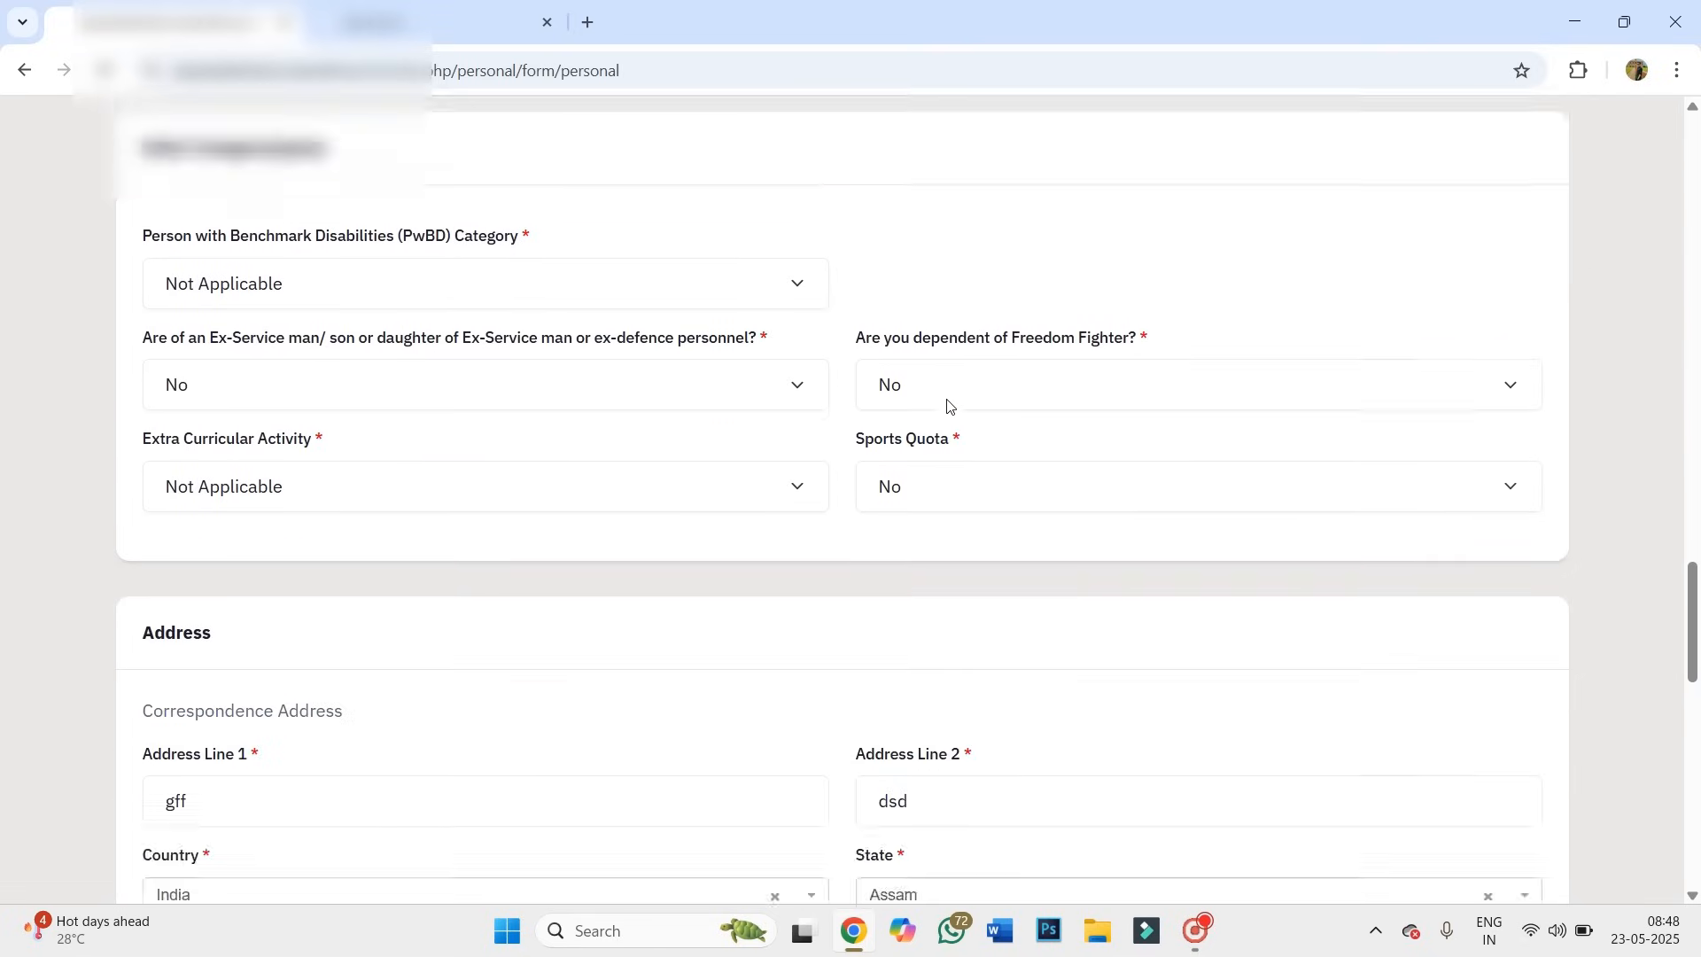
pyautogui.scroll(-1, 269, 443)
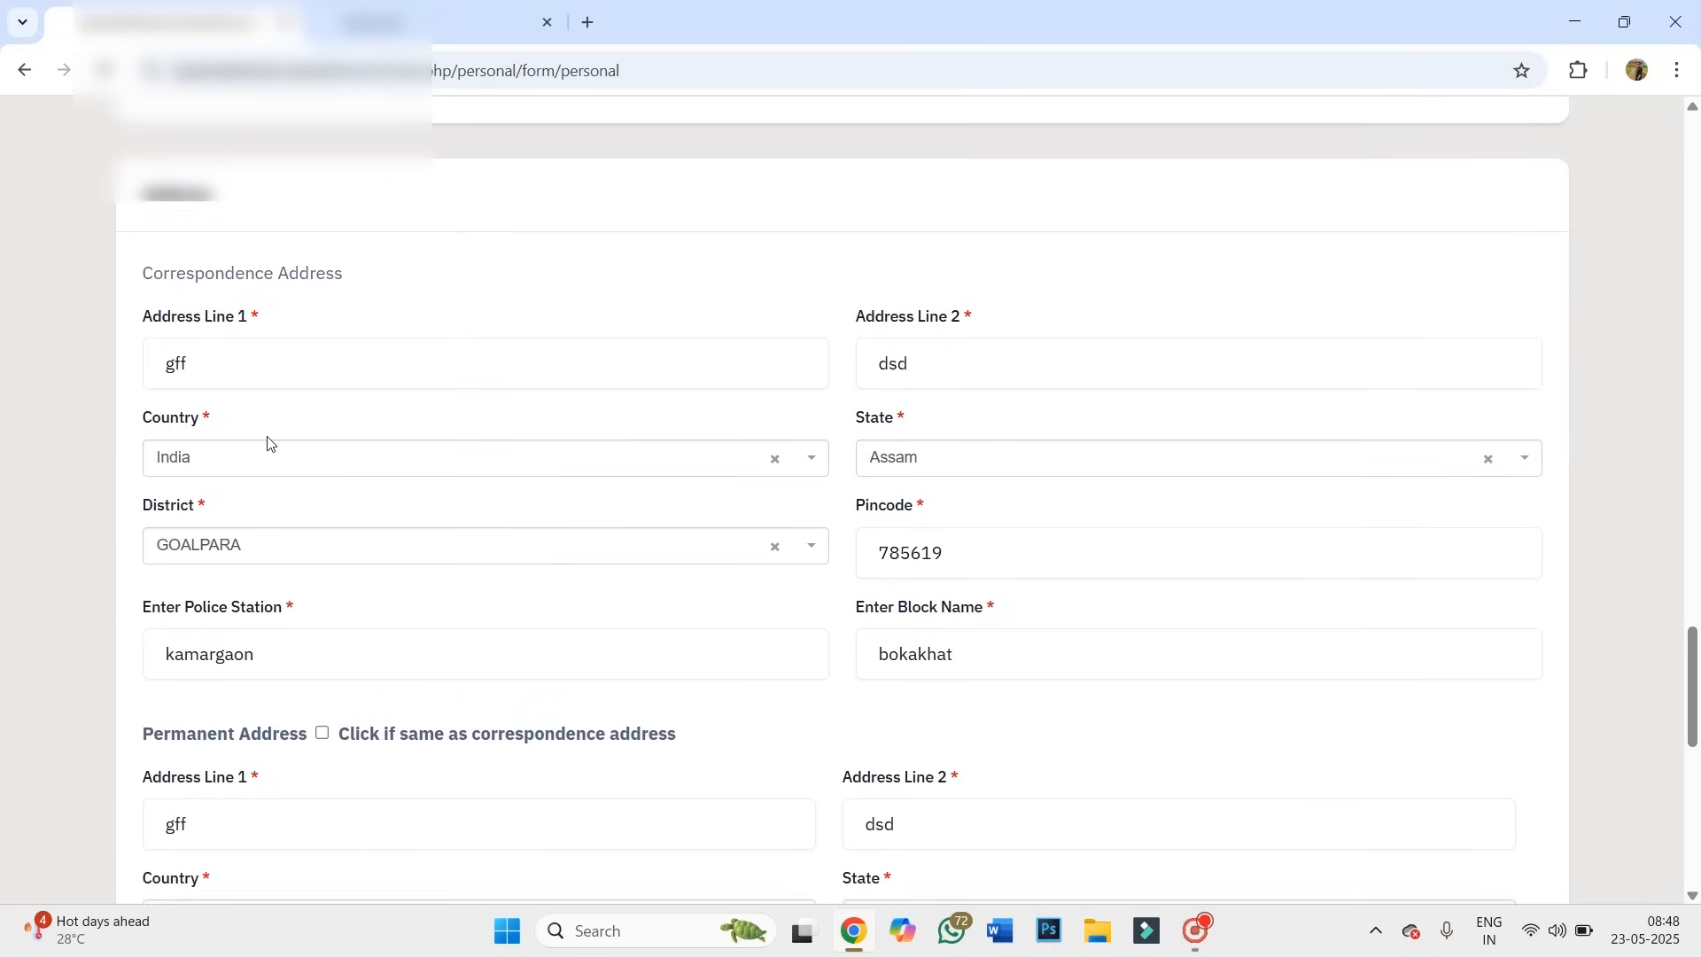
# Check the correspondence and permanent address fields, and save the personal details form, confirming the save.
pyautogui.click(253, 359)
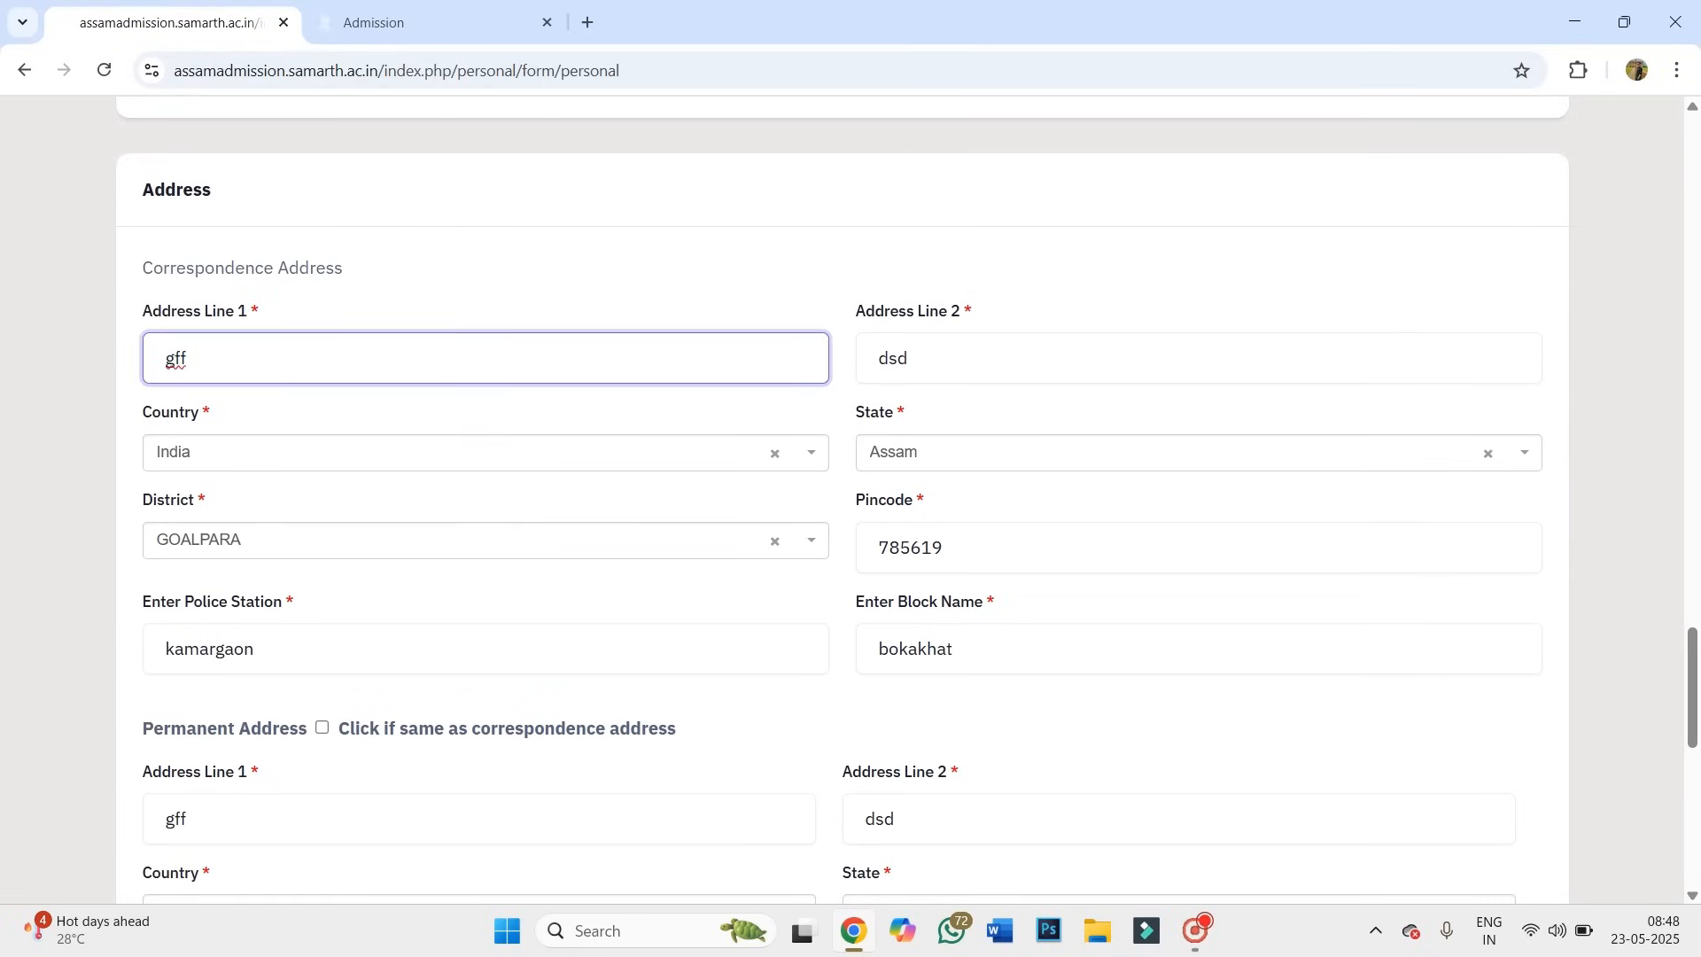
pyautogui.click(1045, 357)
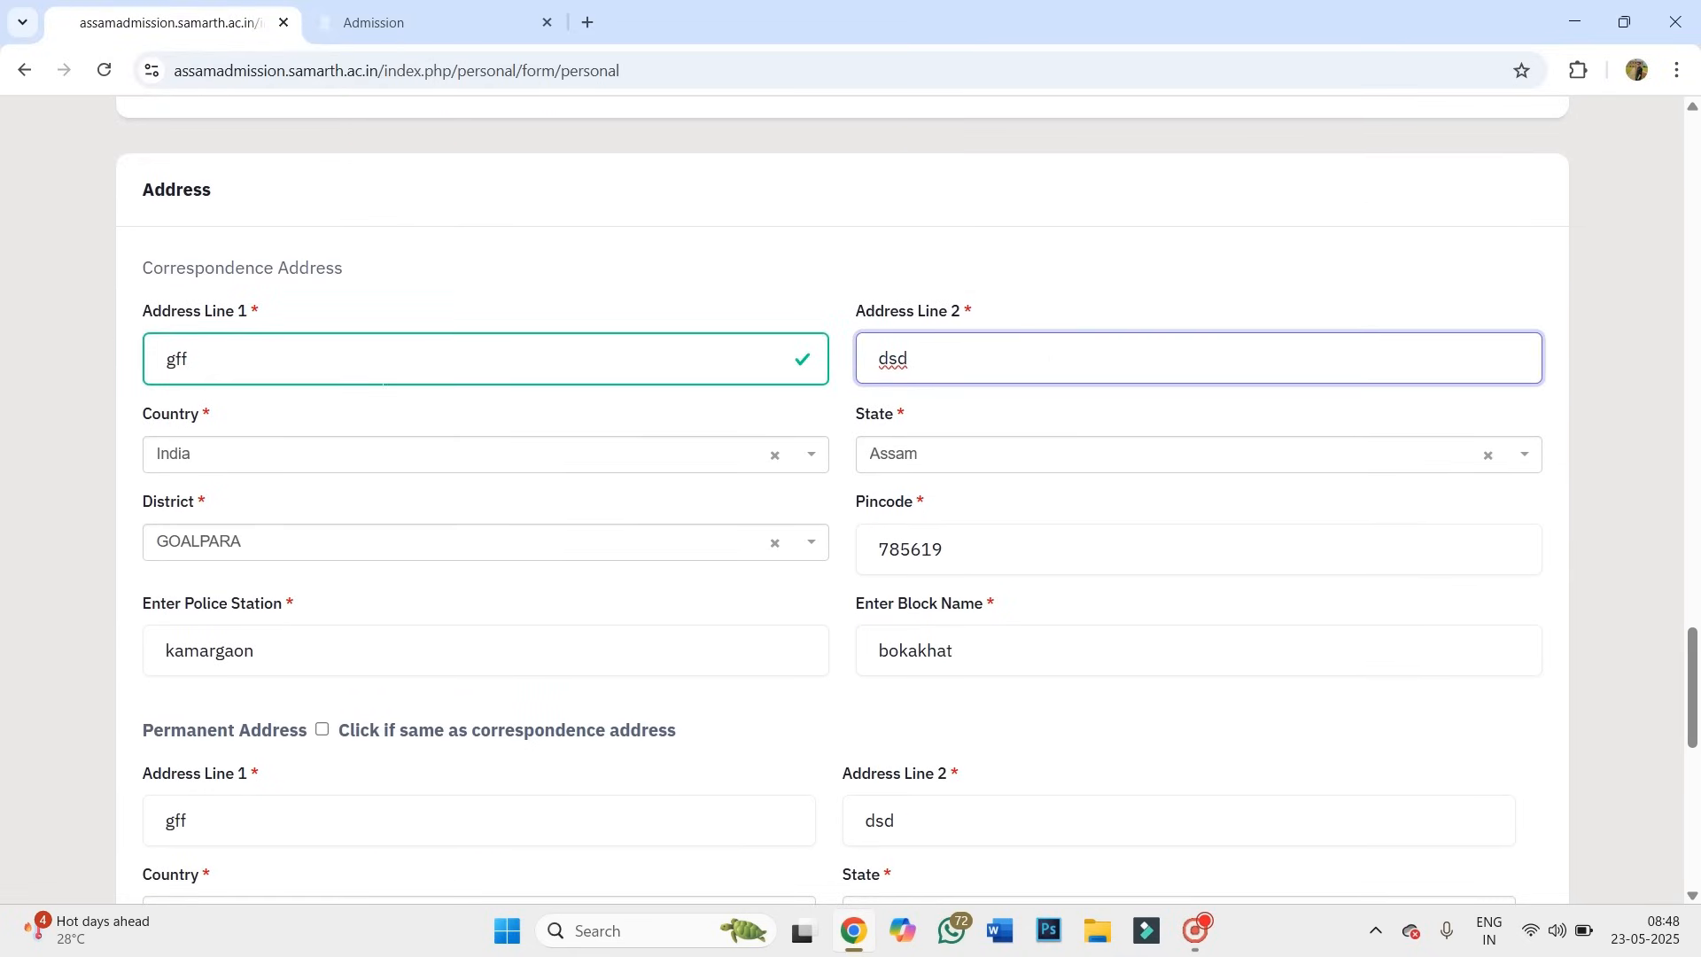
pyautogui.scroll(-2, 400, 389)
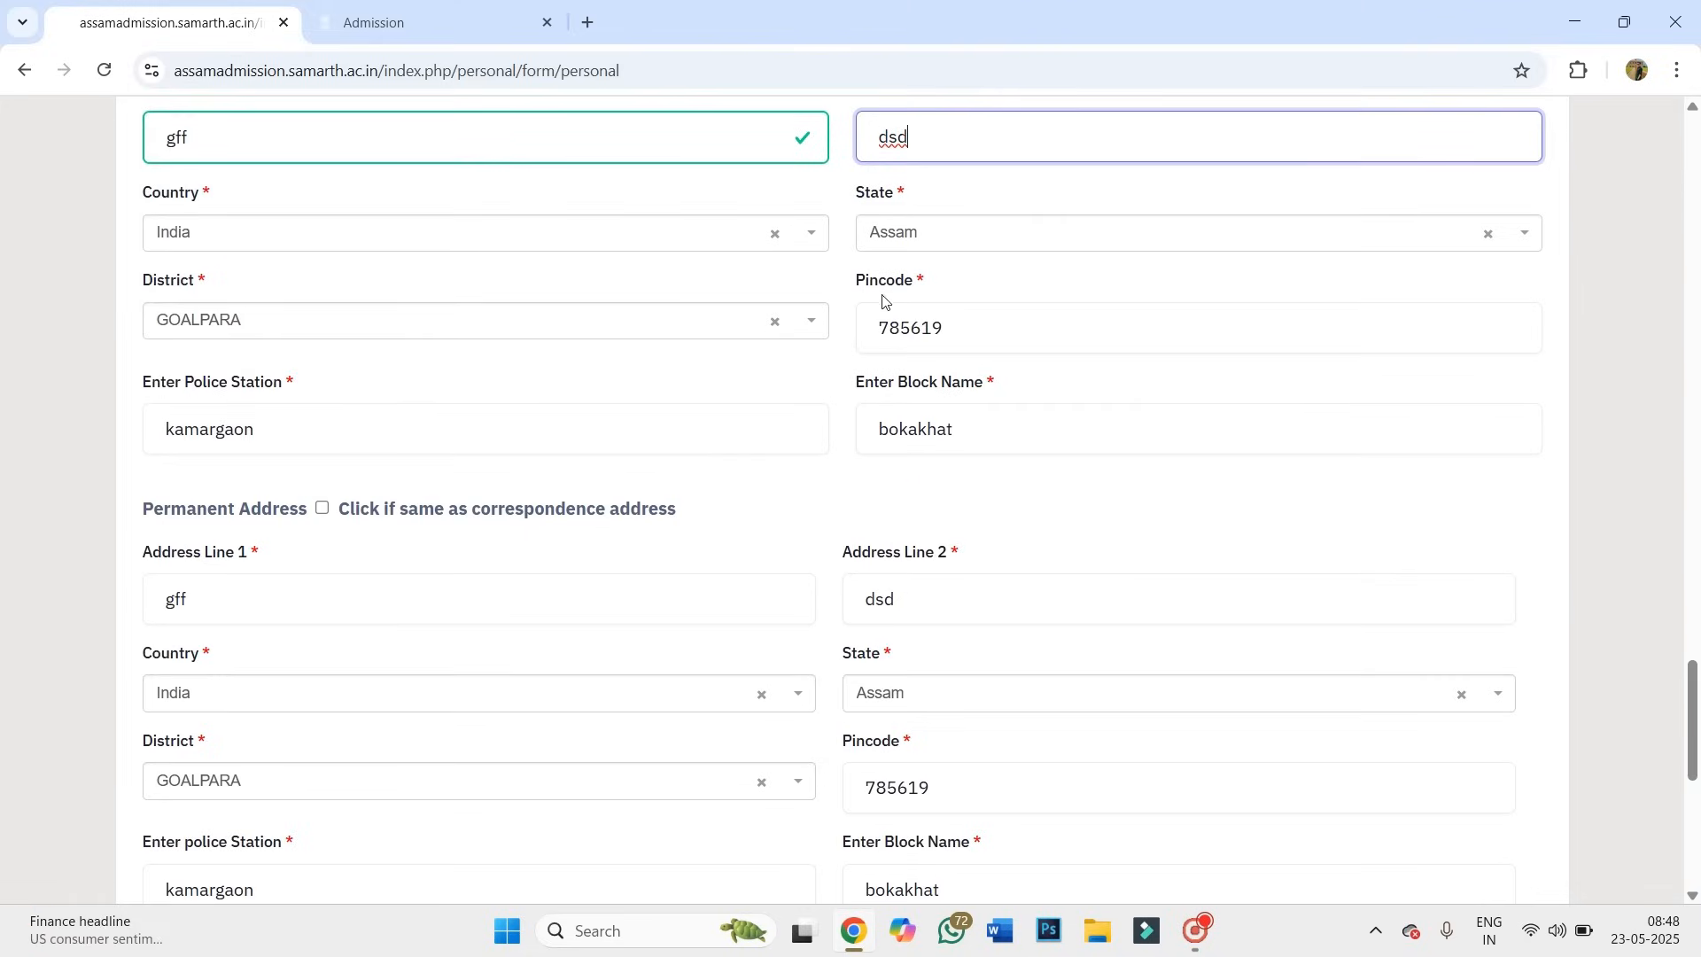
pyautogui.scroll(-1, 912, 296)
pyautogui.scroll(-1, 912, 292)
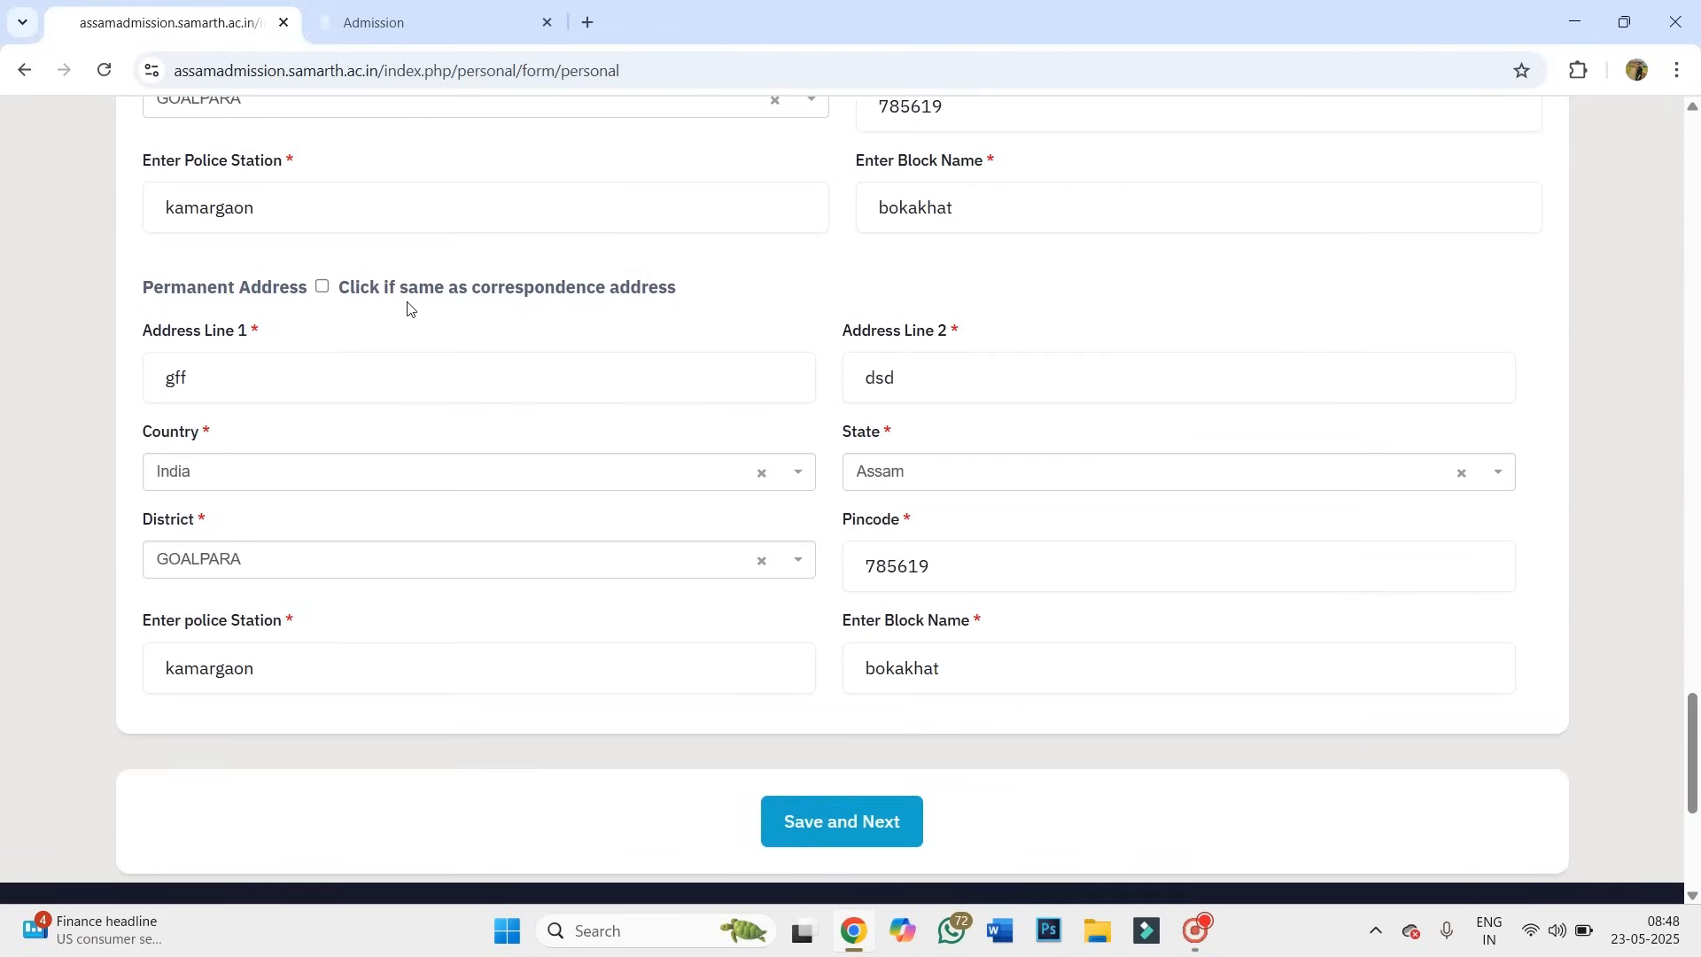
pyautogui.click(855, 821)
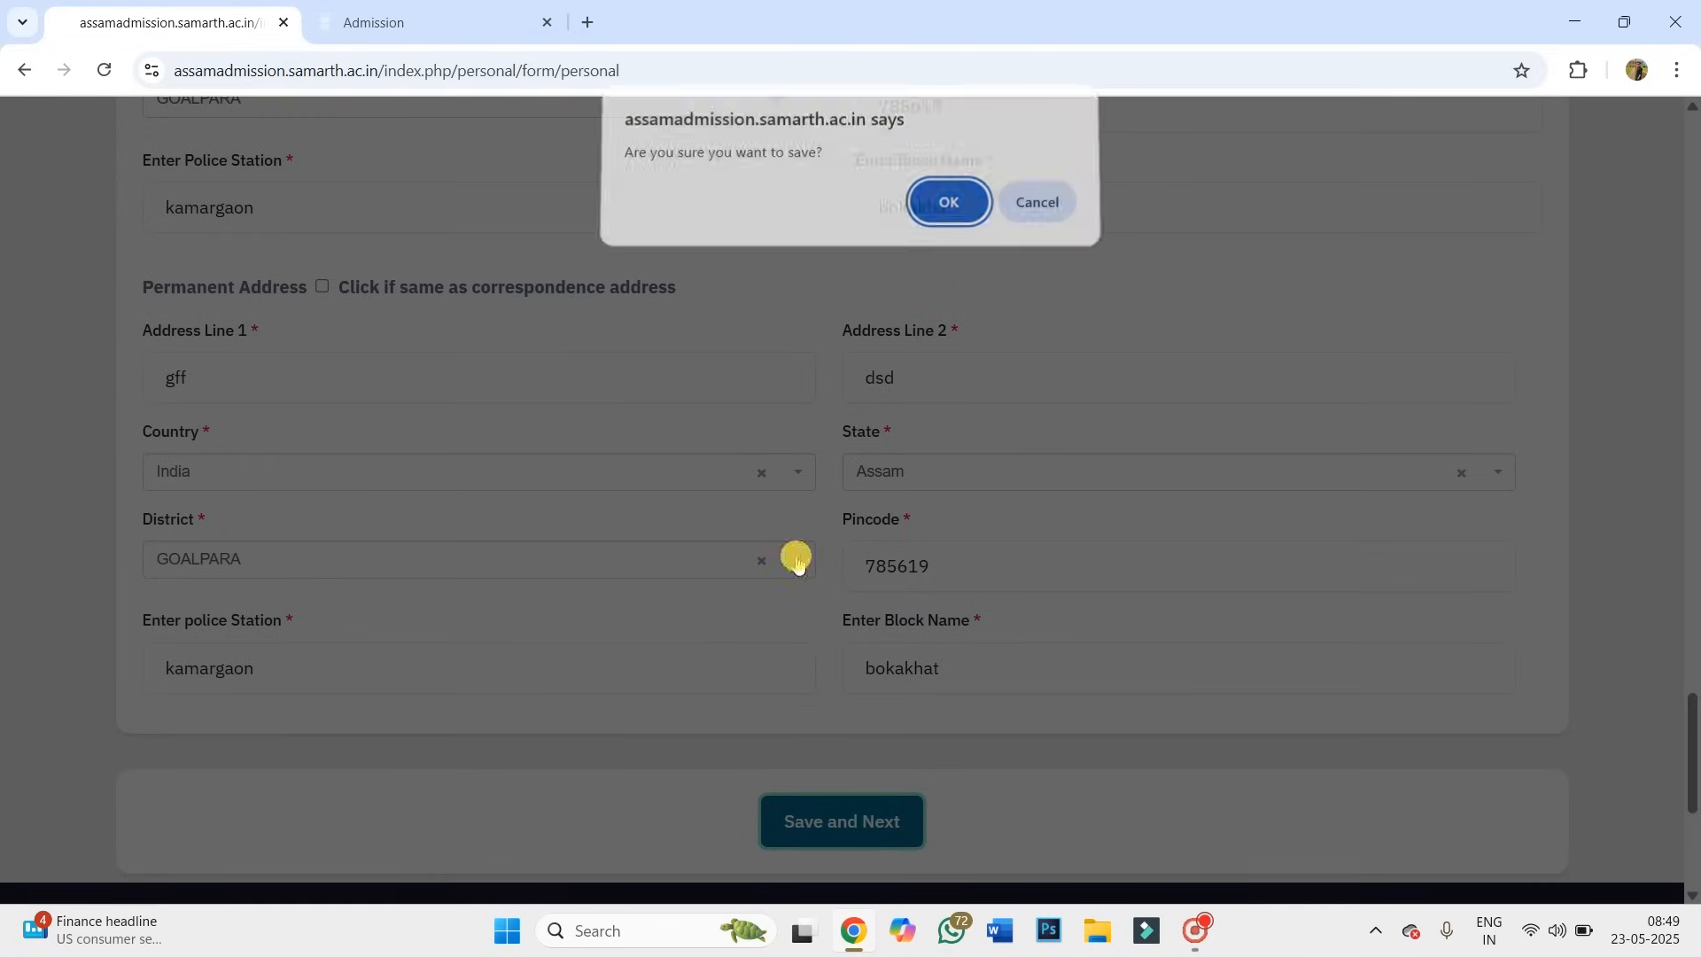
pyautogui.click(944, 211)
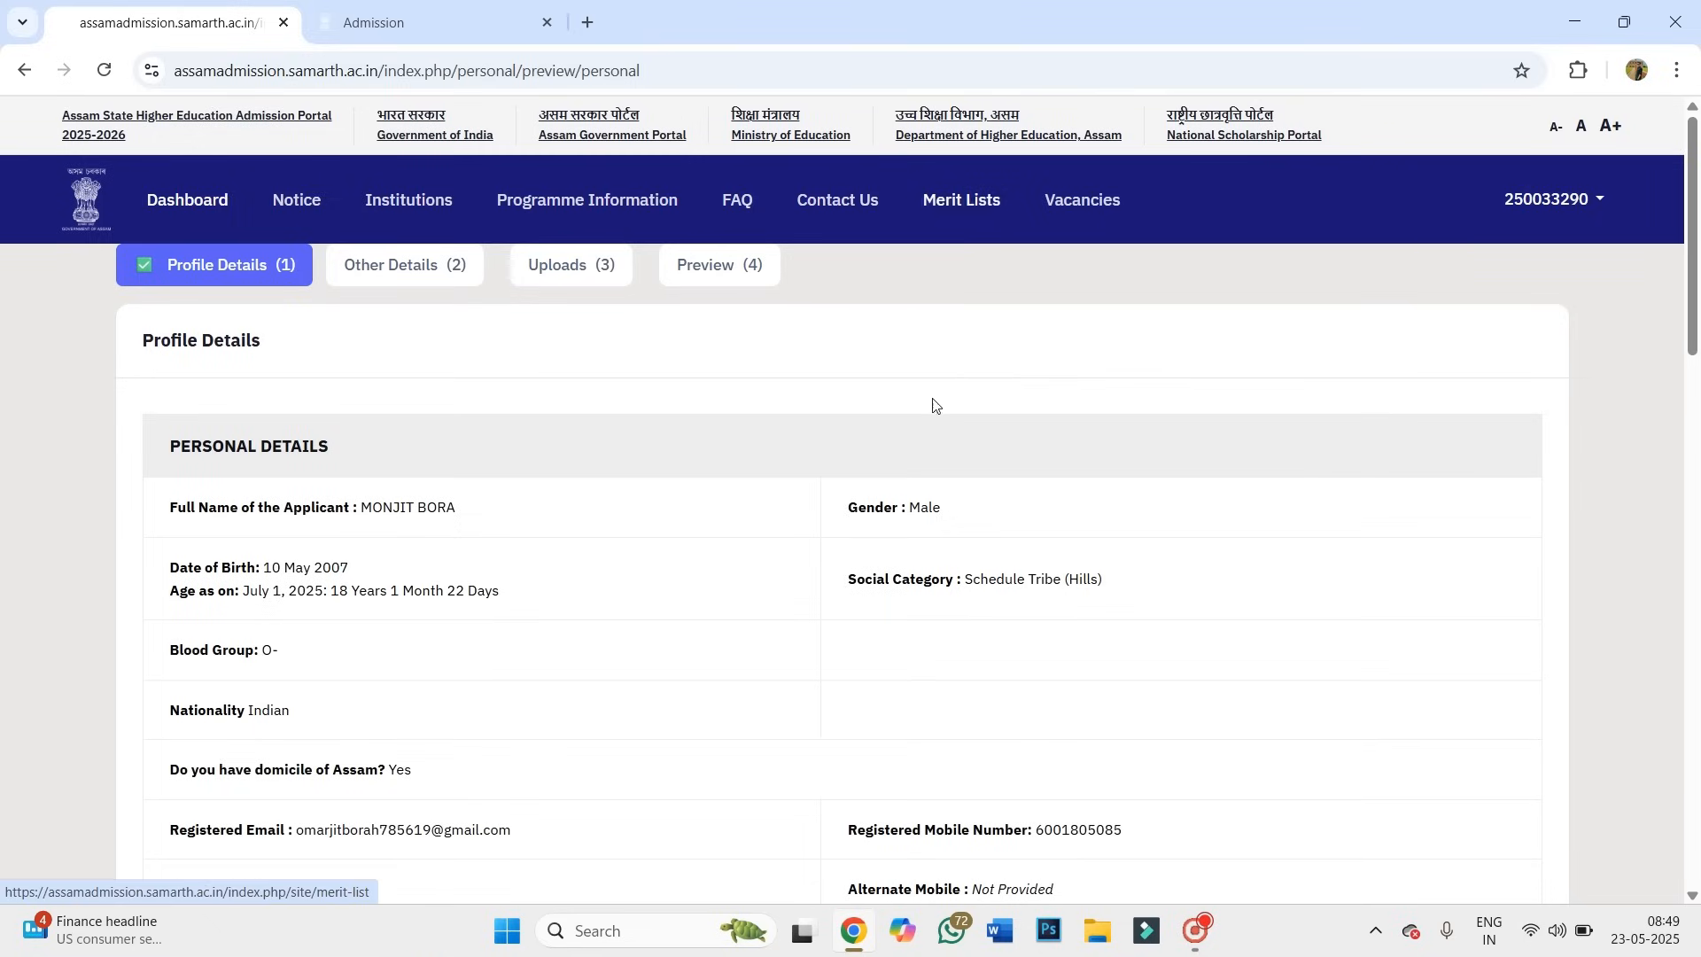
# Proceed from the Profile Details preview to Other Details and open that section for updating.
pyautogui.scroll(-8, 955, 561)
pyautogui.scroll(-10, 885, 560)
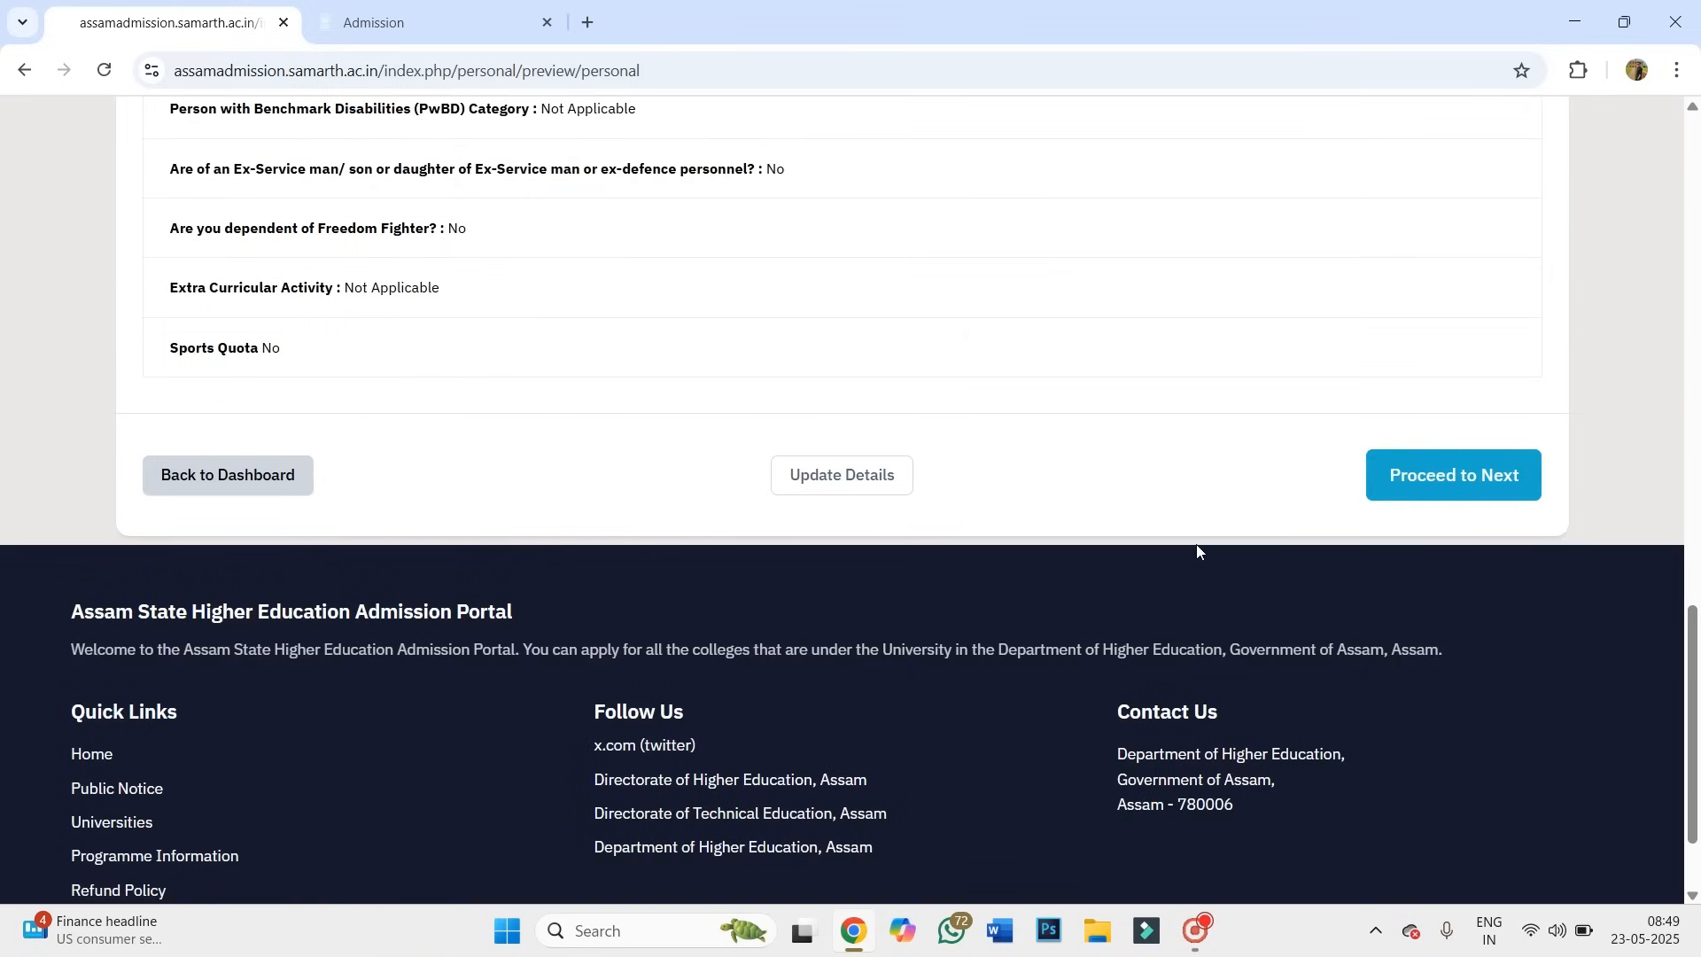
pyautogui.click(1442, 479)
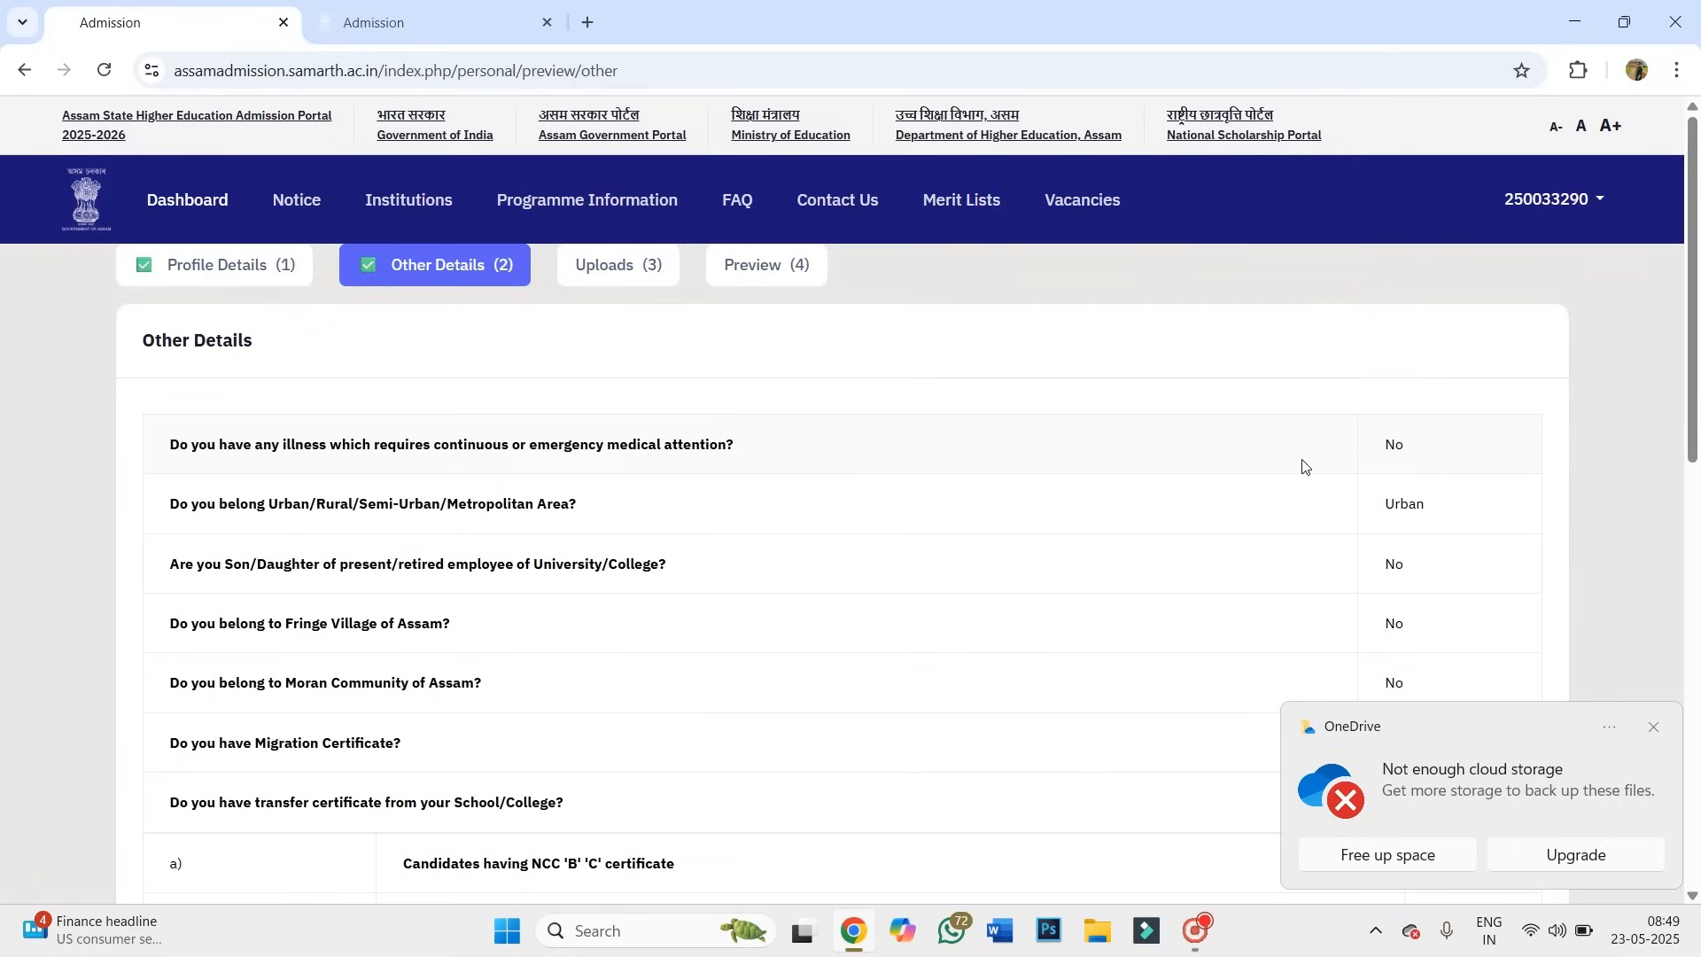
pyautogui.scroll(-2, 1302, 467)
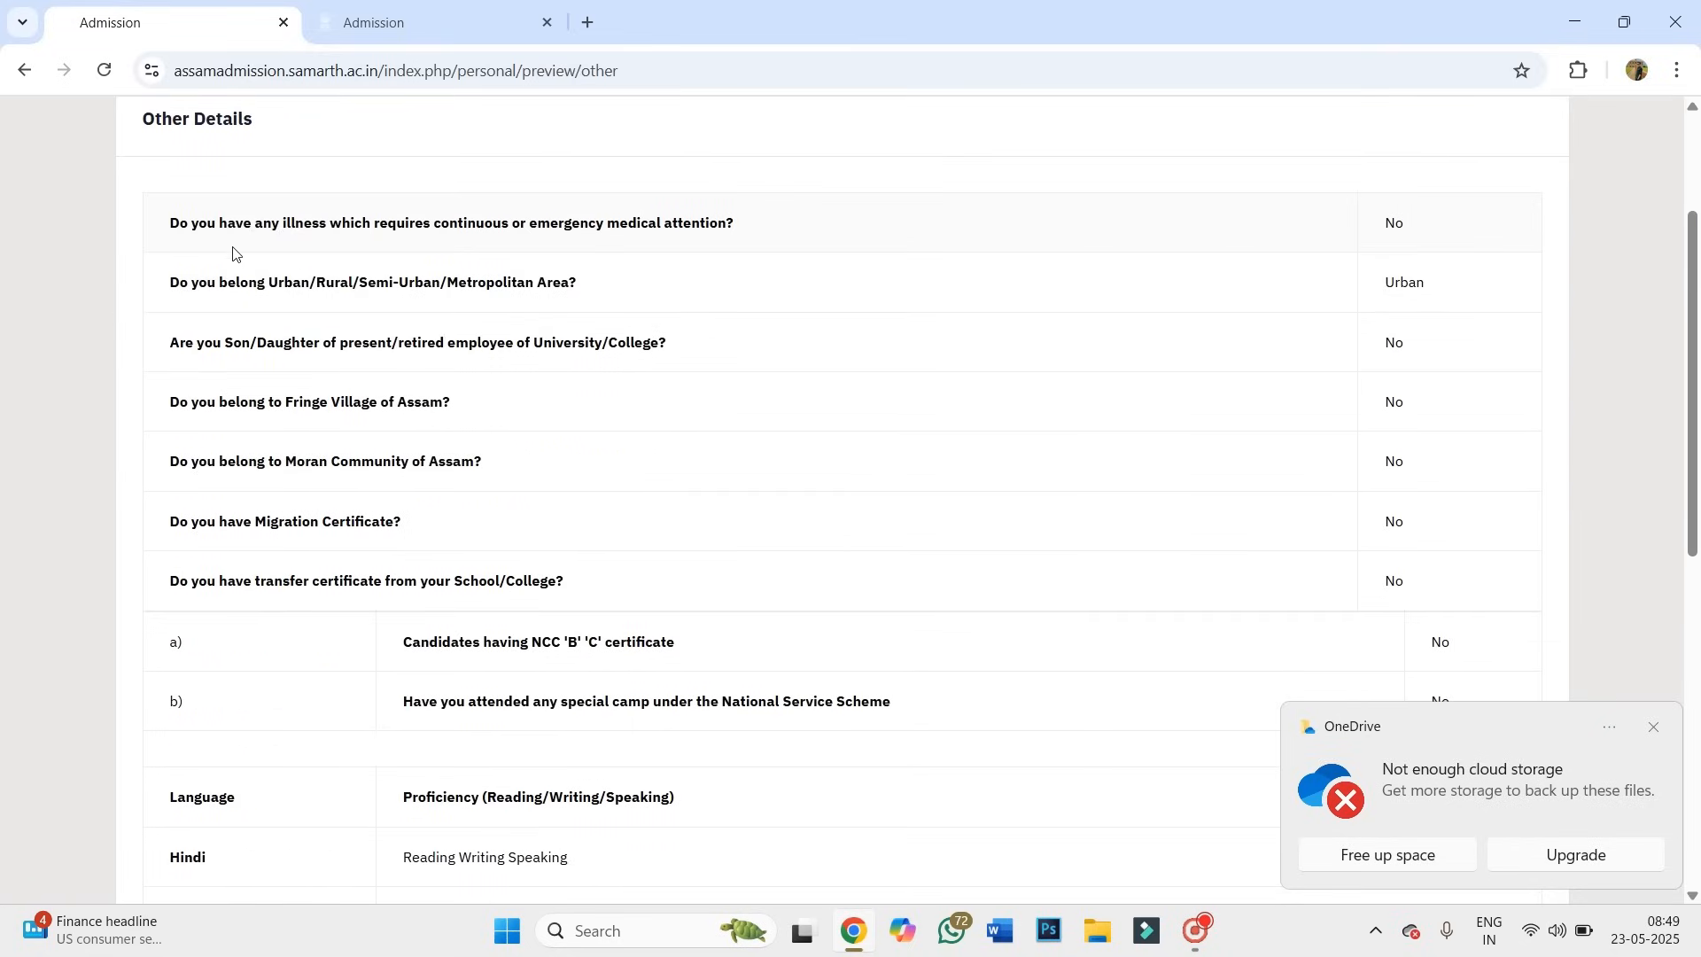
pyautogui.scroll(-5, 767, 387)
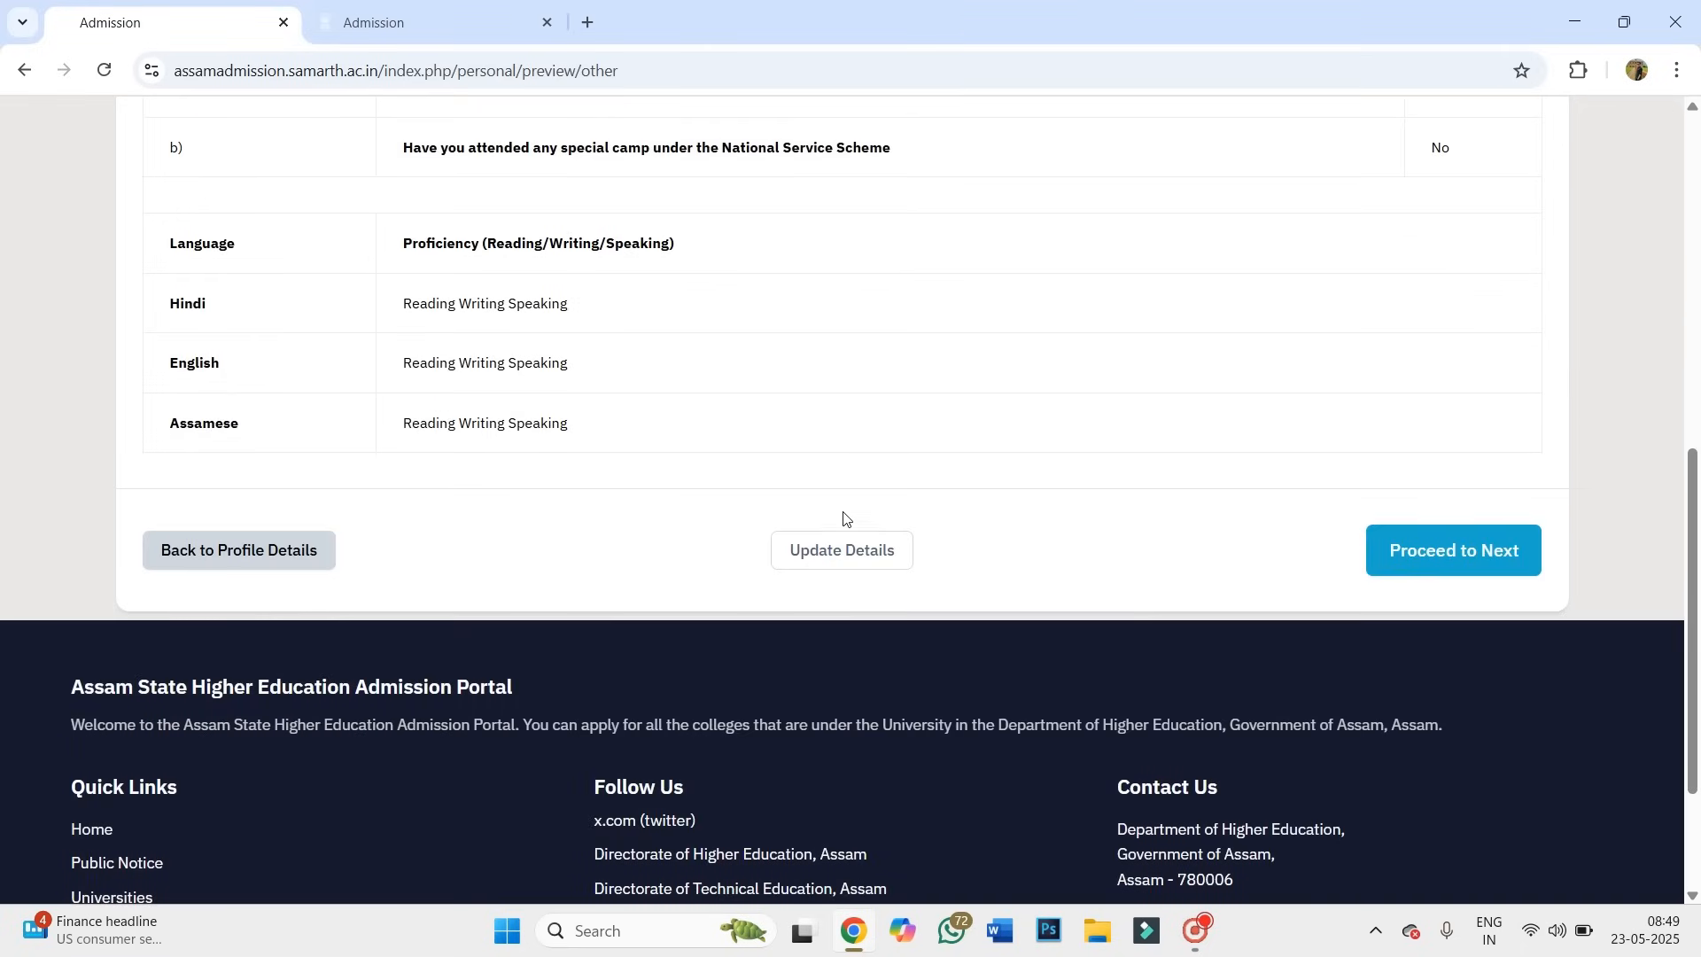
pyautogui.click(841, 551)
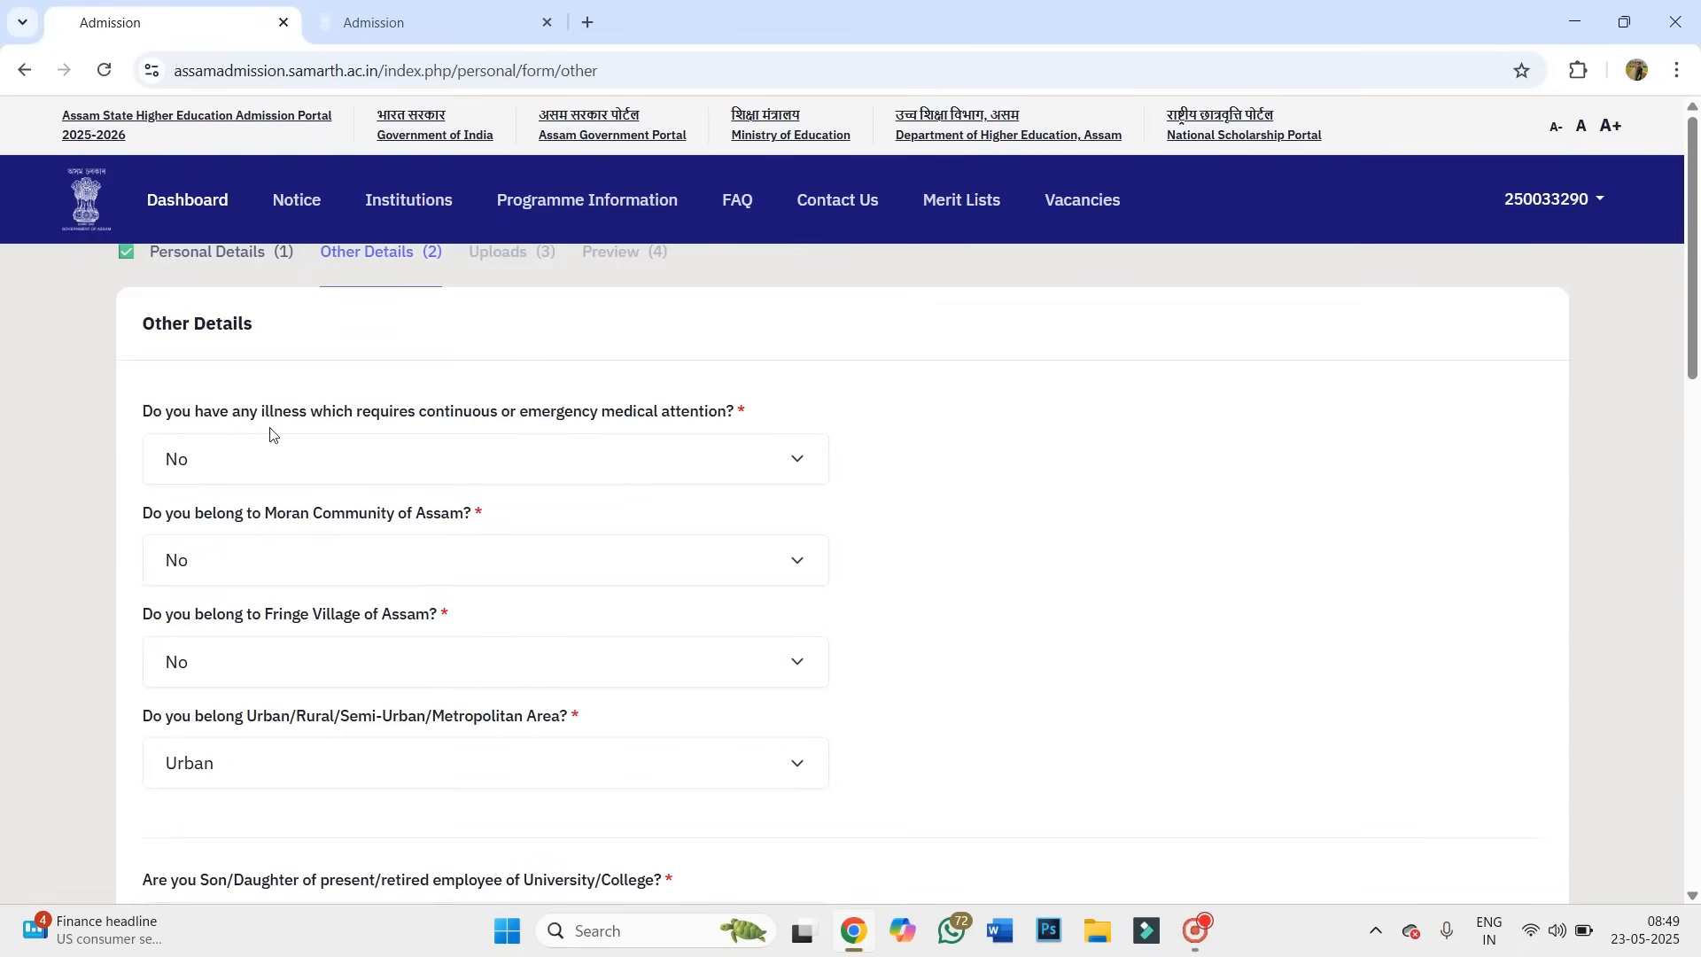
# Change the Urban/Rural/Semi-Urban/Metropolitan area answer in Other Details to Rural.
pyautogui.scroll(-1, 270, 433)
pyautogui.scroll(-1, 296, 376)
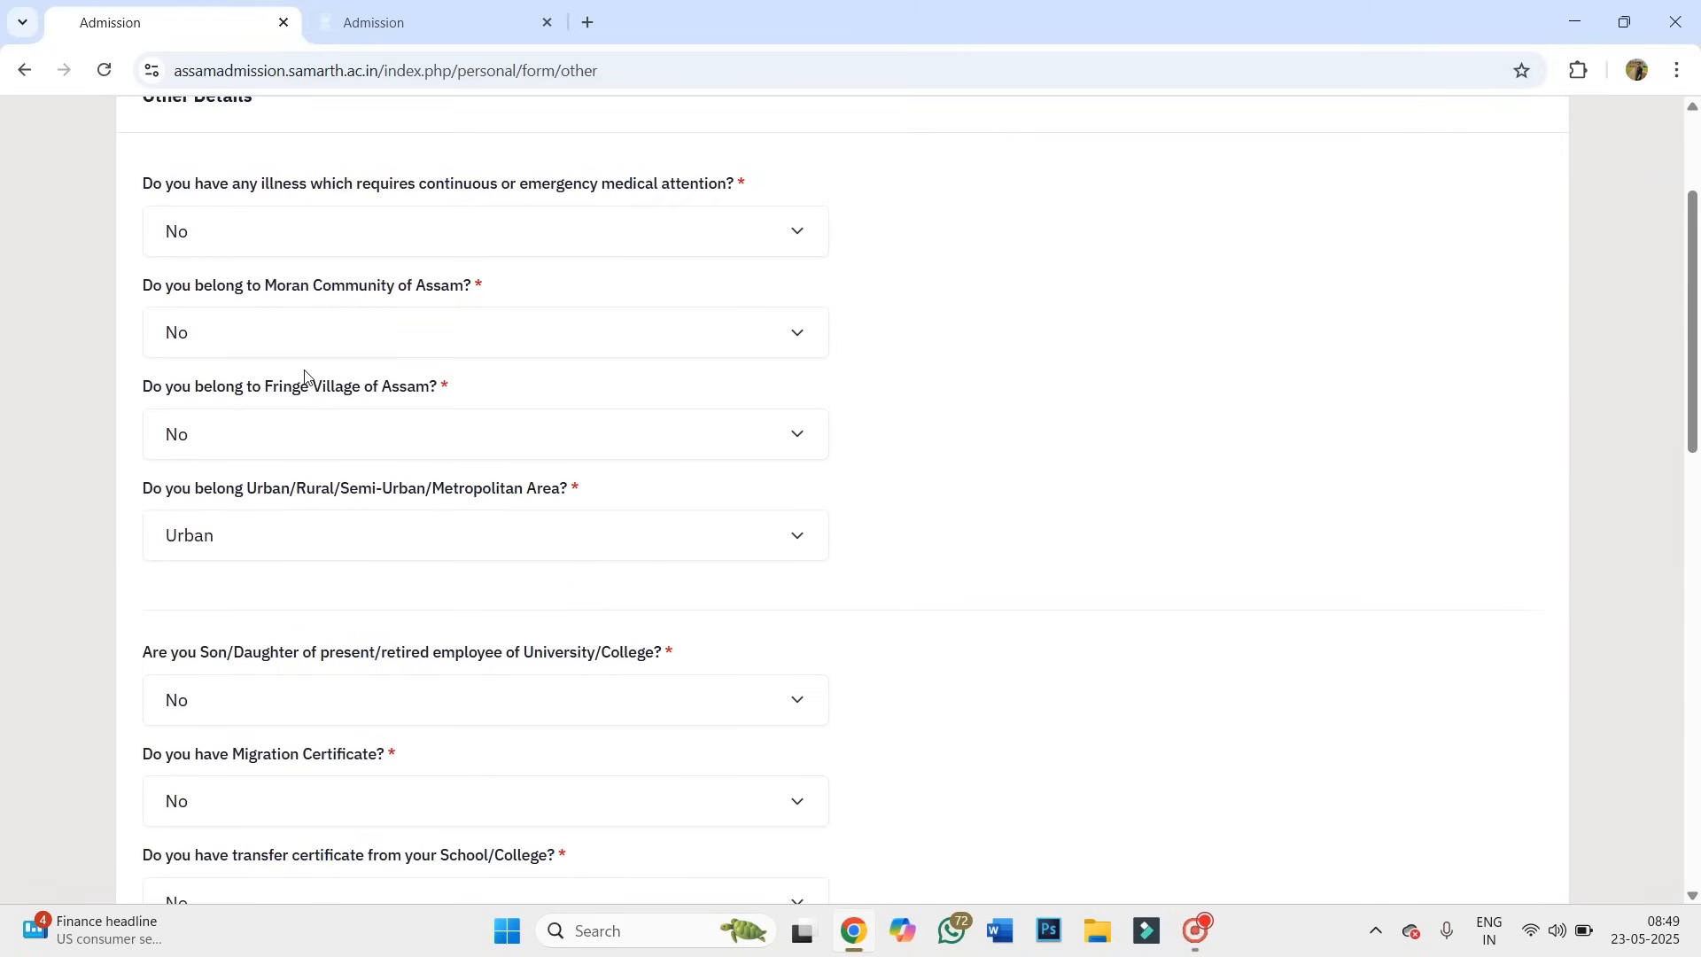
pyautogui.scroll(-1, 305, 376)
pyautogui.moveTo(249, 385); pyautogui.dragTo(324, 390)
pyautogui.click(340, 433)
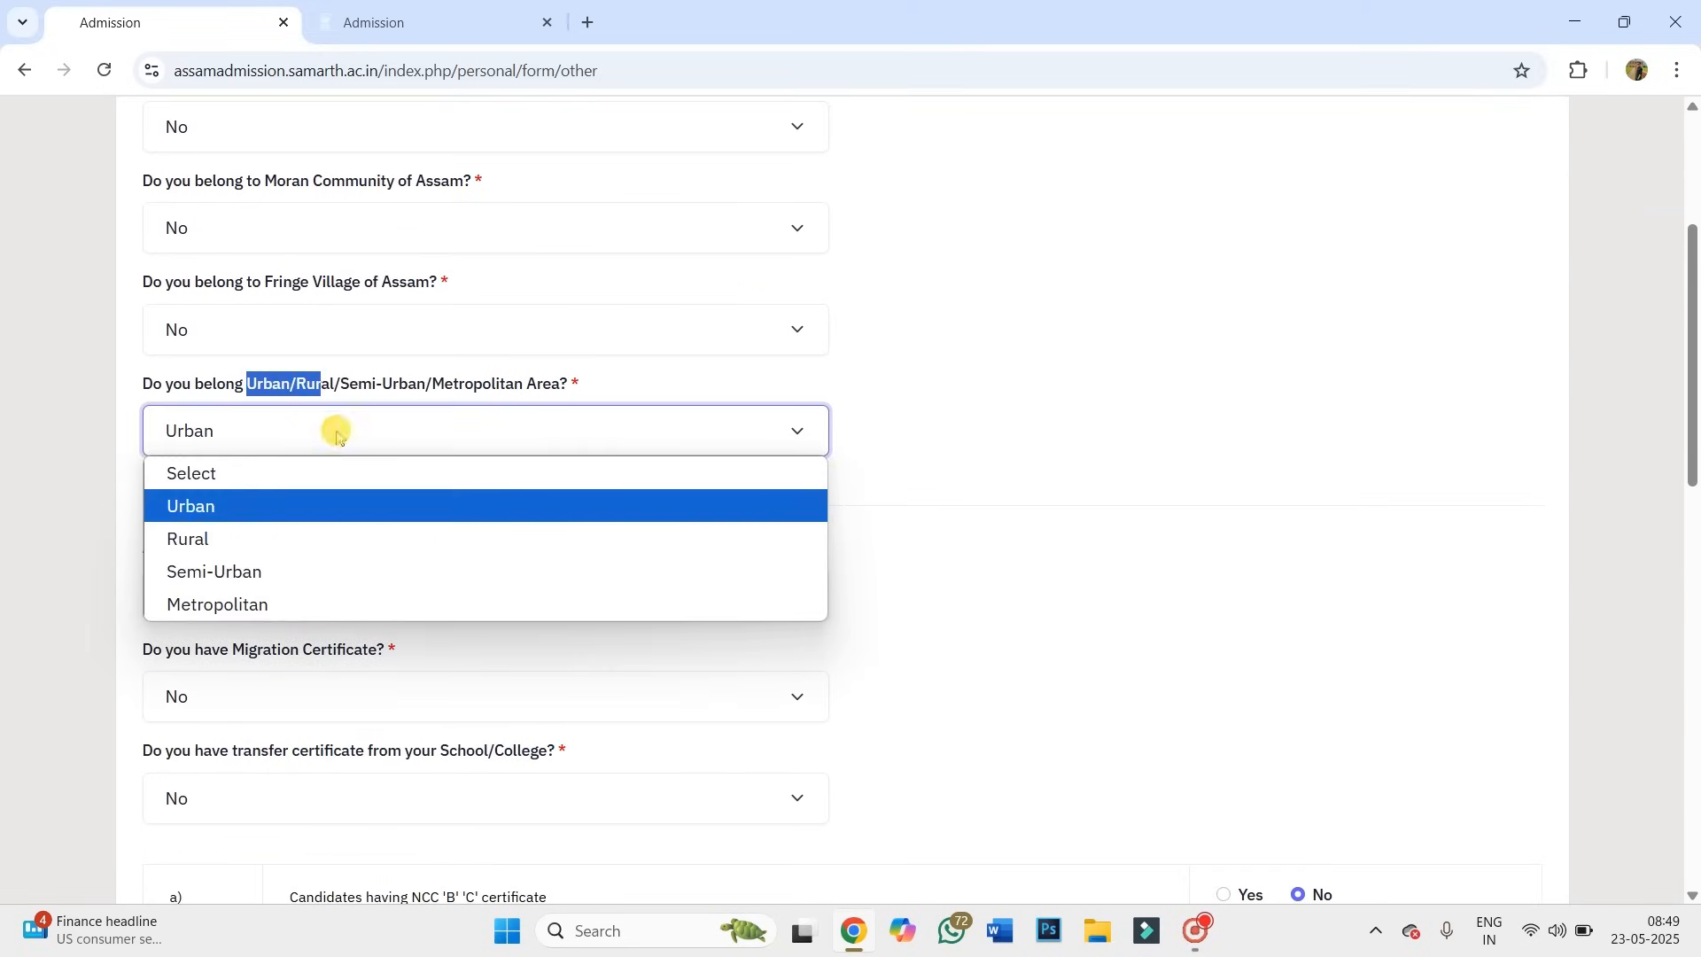
pyautogui.click(215, 550)
# Save the Other Details form and proceed from its preview to the Uploads section.
pyautogui.scroll(-3, 344, 450)
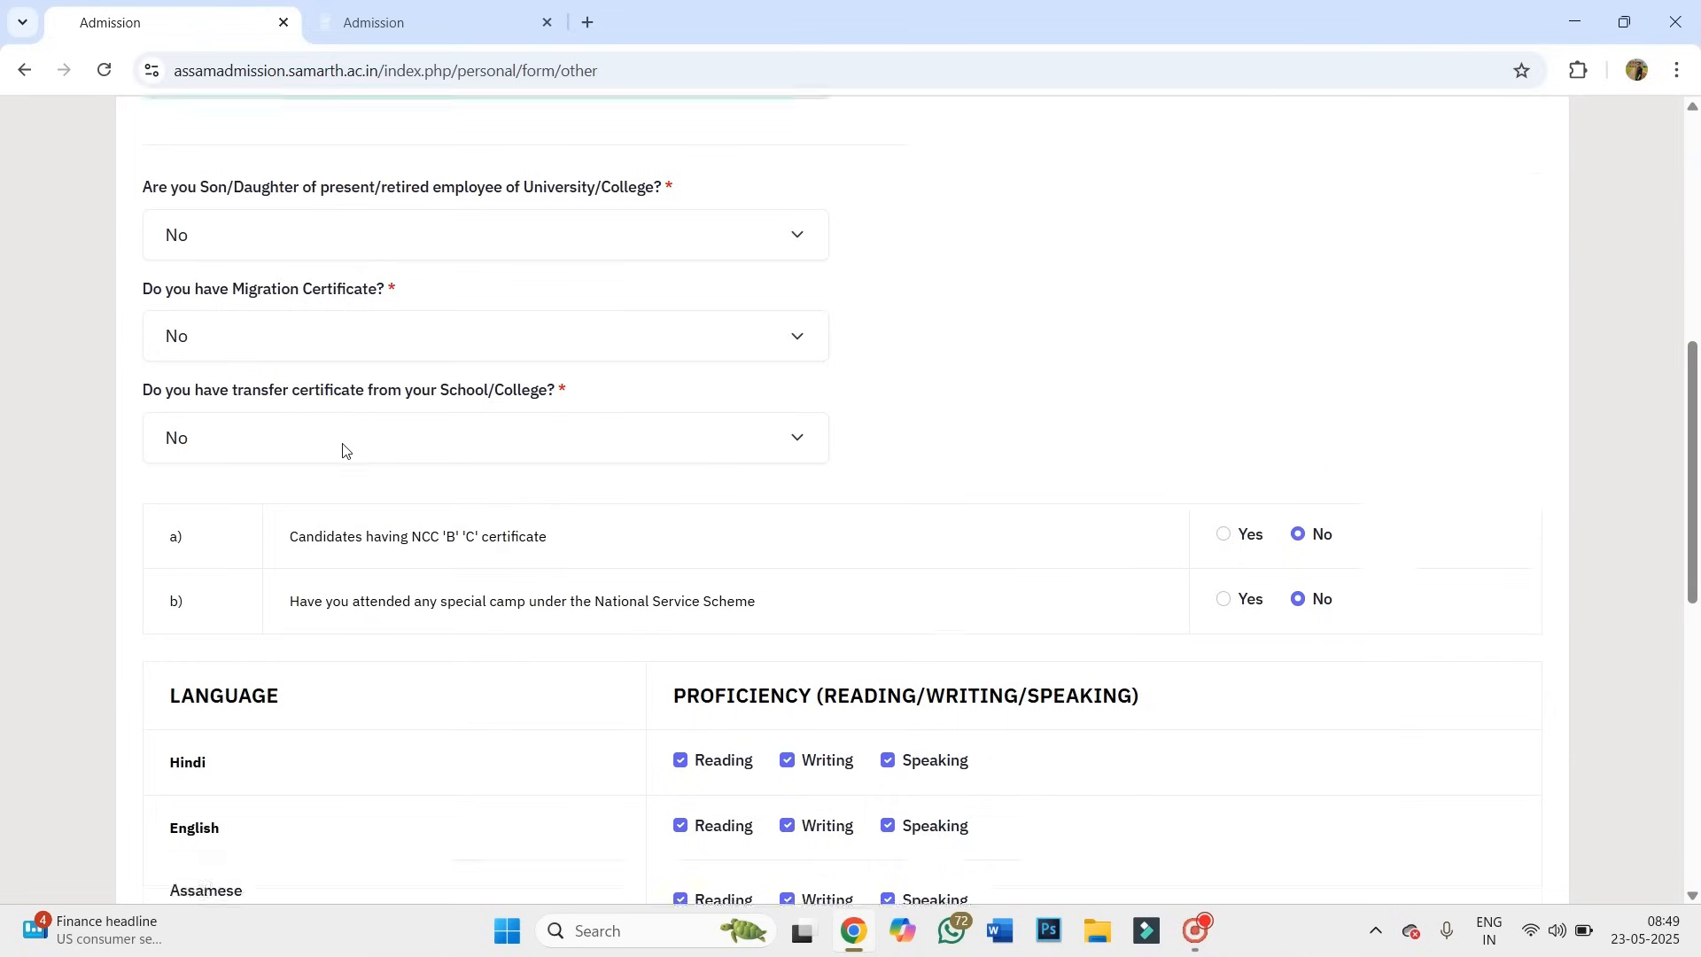
pyautogui.scroll(-5, 984, 384)
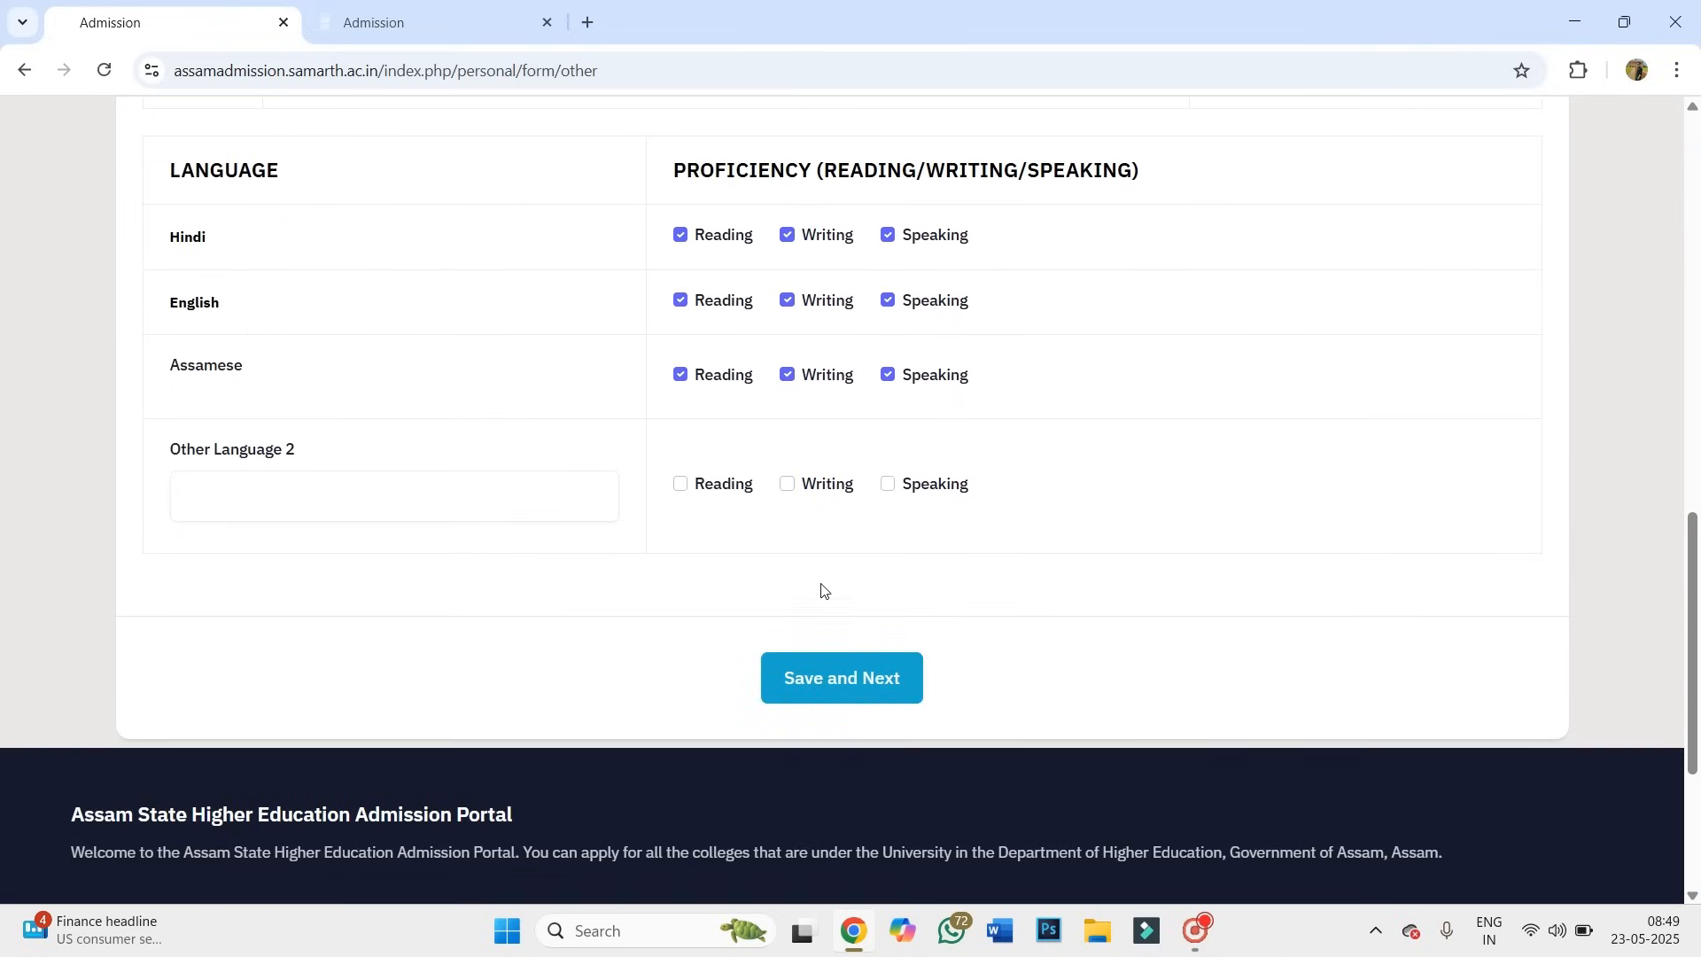
pyautogui.click(846, 677)
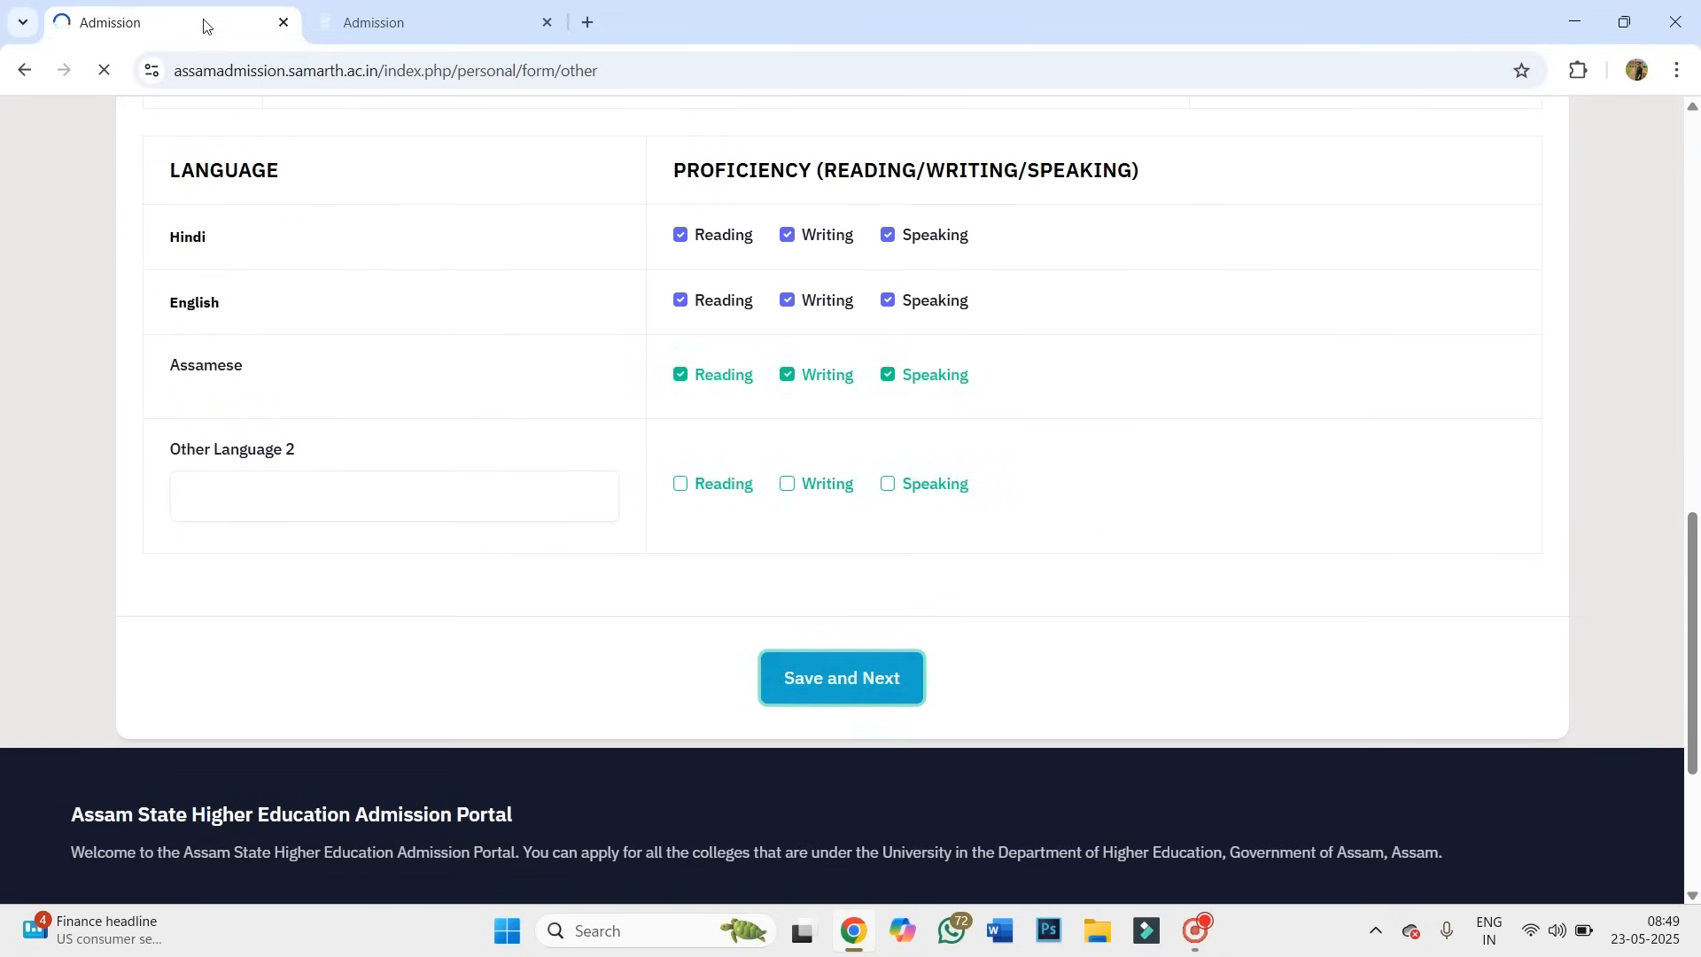
pyautogui.scroll(-10, 1364, 667)
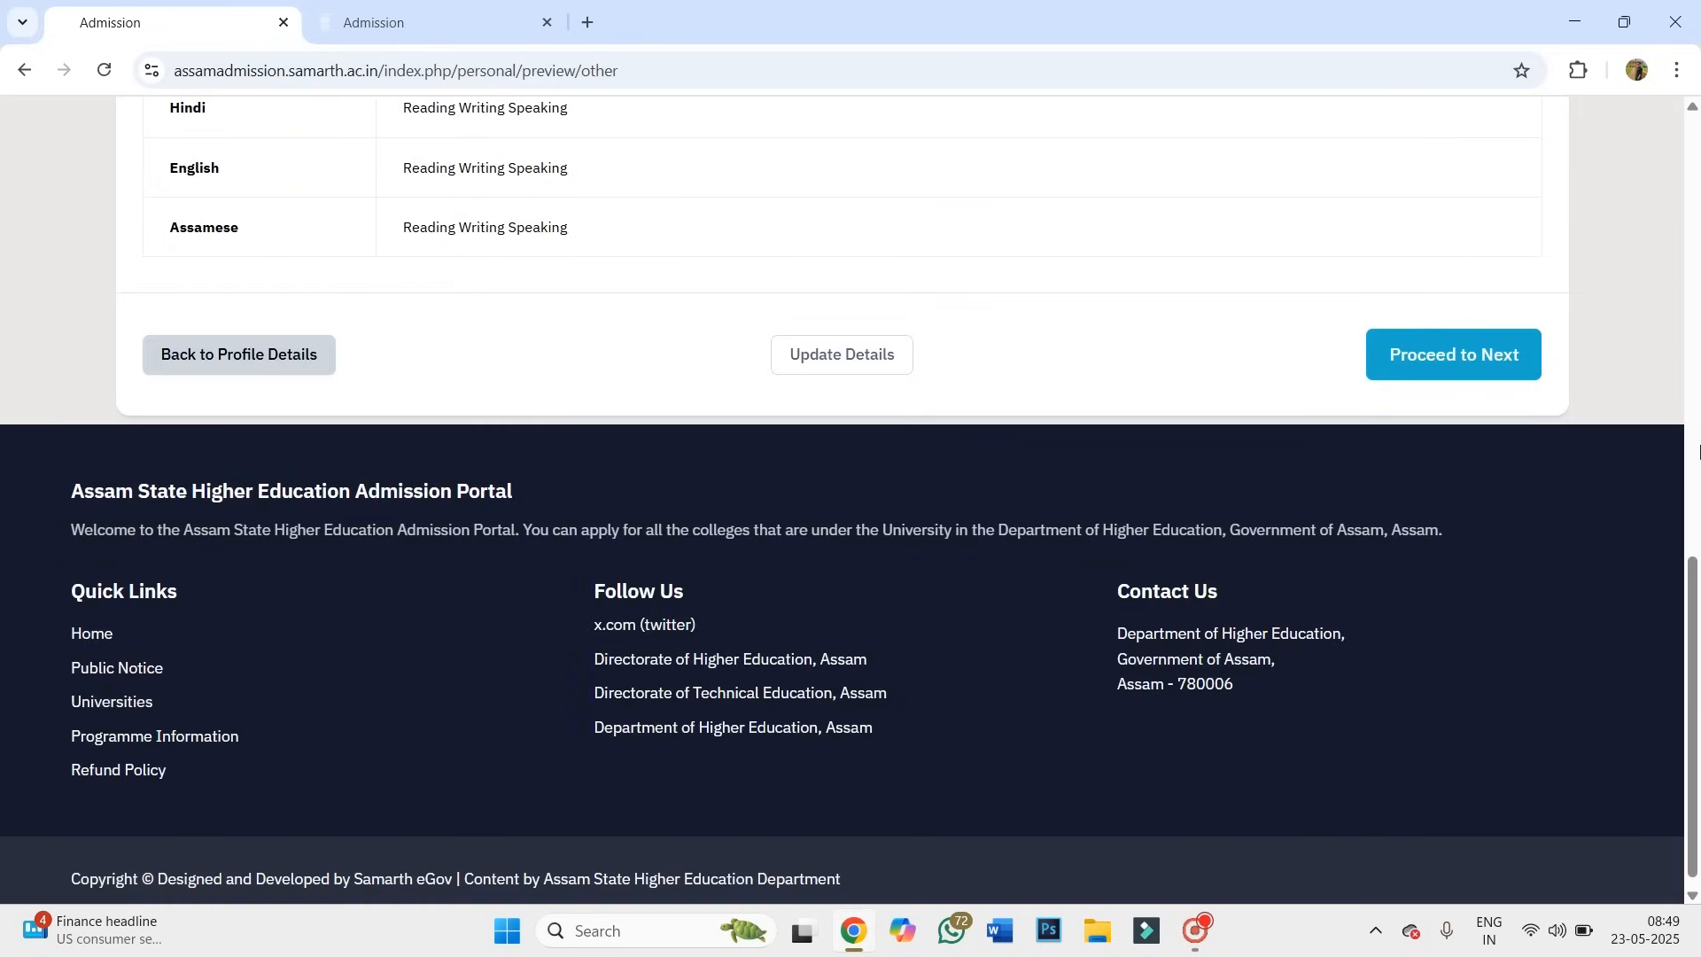
pyautogui.click(1494, 363)
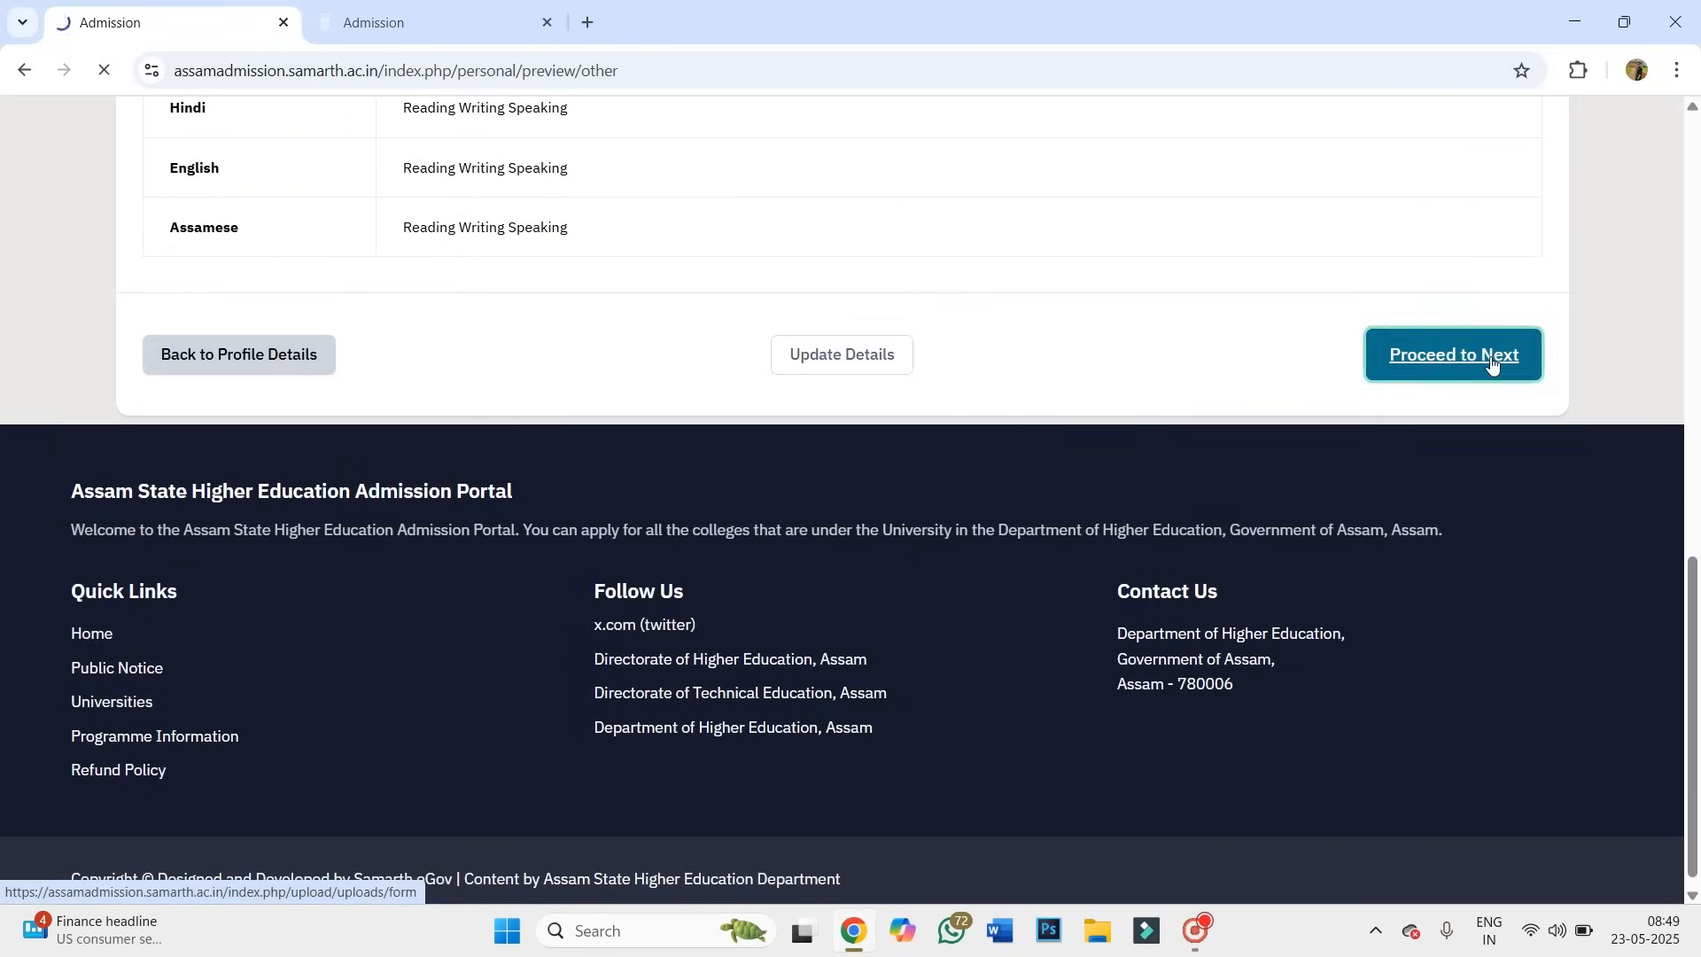
# Review the upload instructions and the photo, signature, category certificate and ID proof requirements.
pyautogui.scroll(-2, 505, 496)
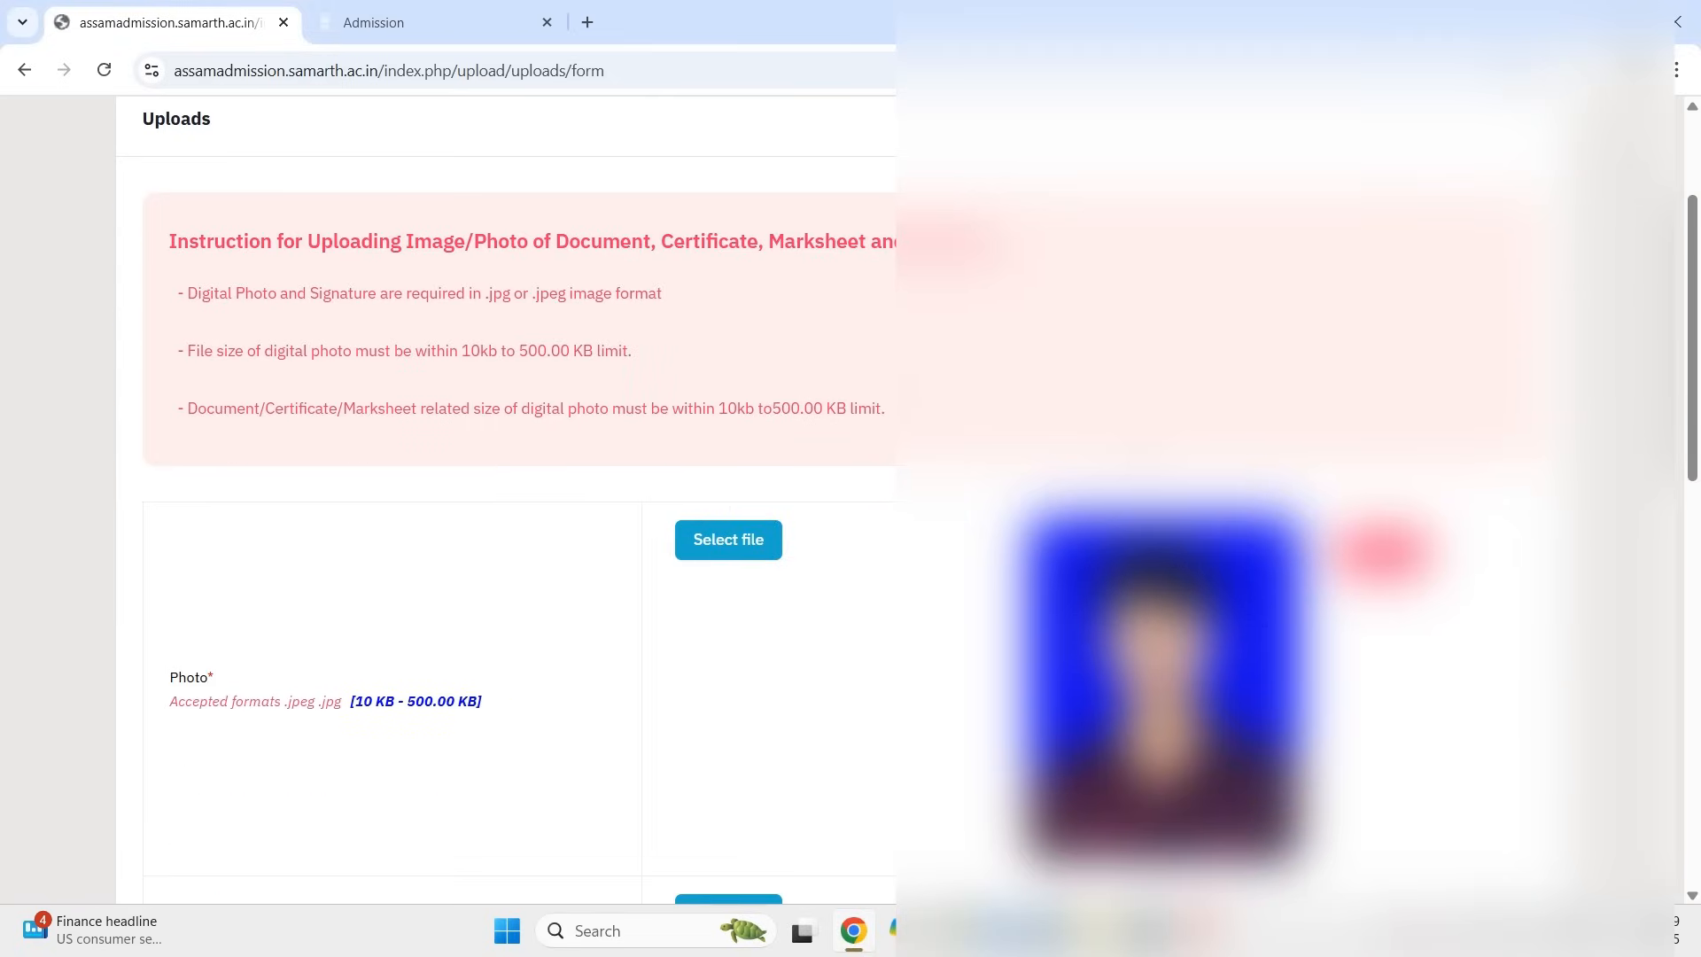
pyautogui.scroll(-3, 505, 497)
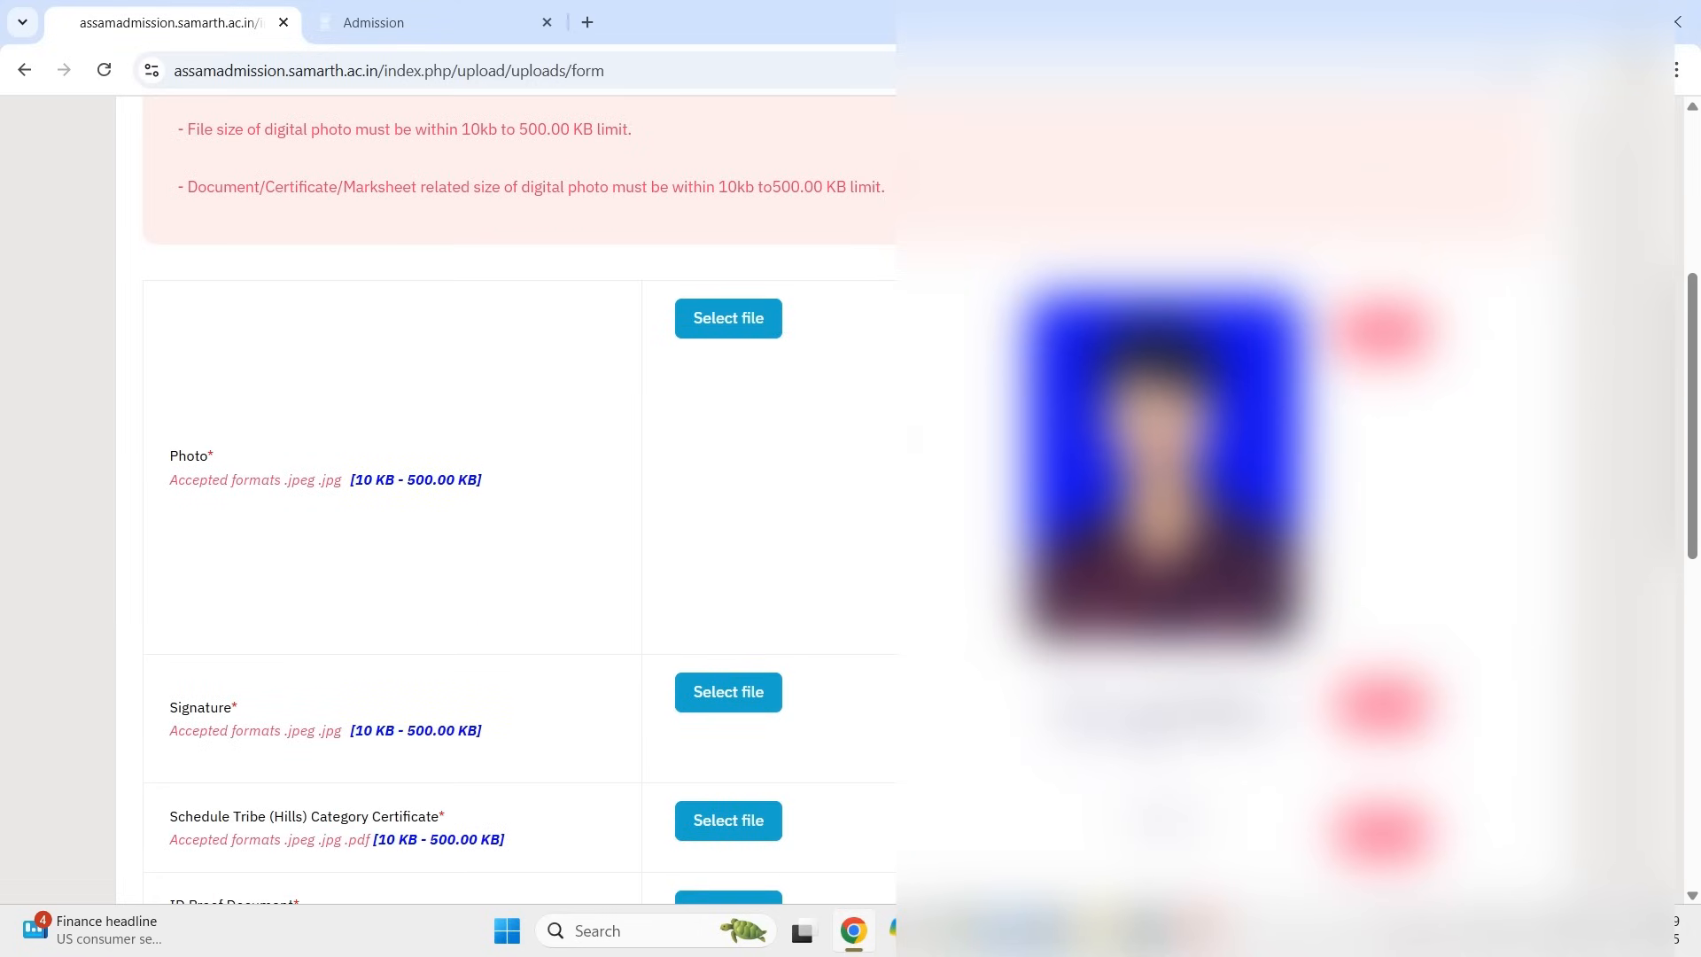
pyautogui.scroll(-2, 283, 468)
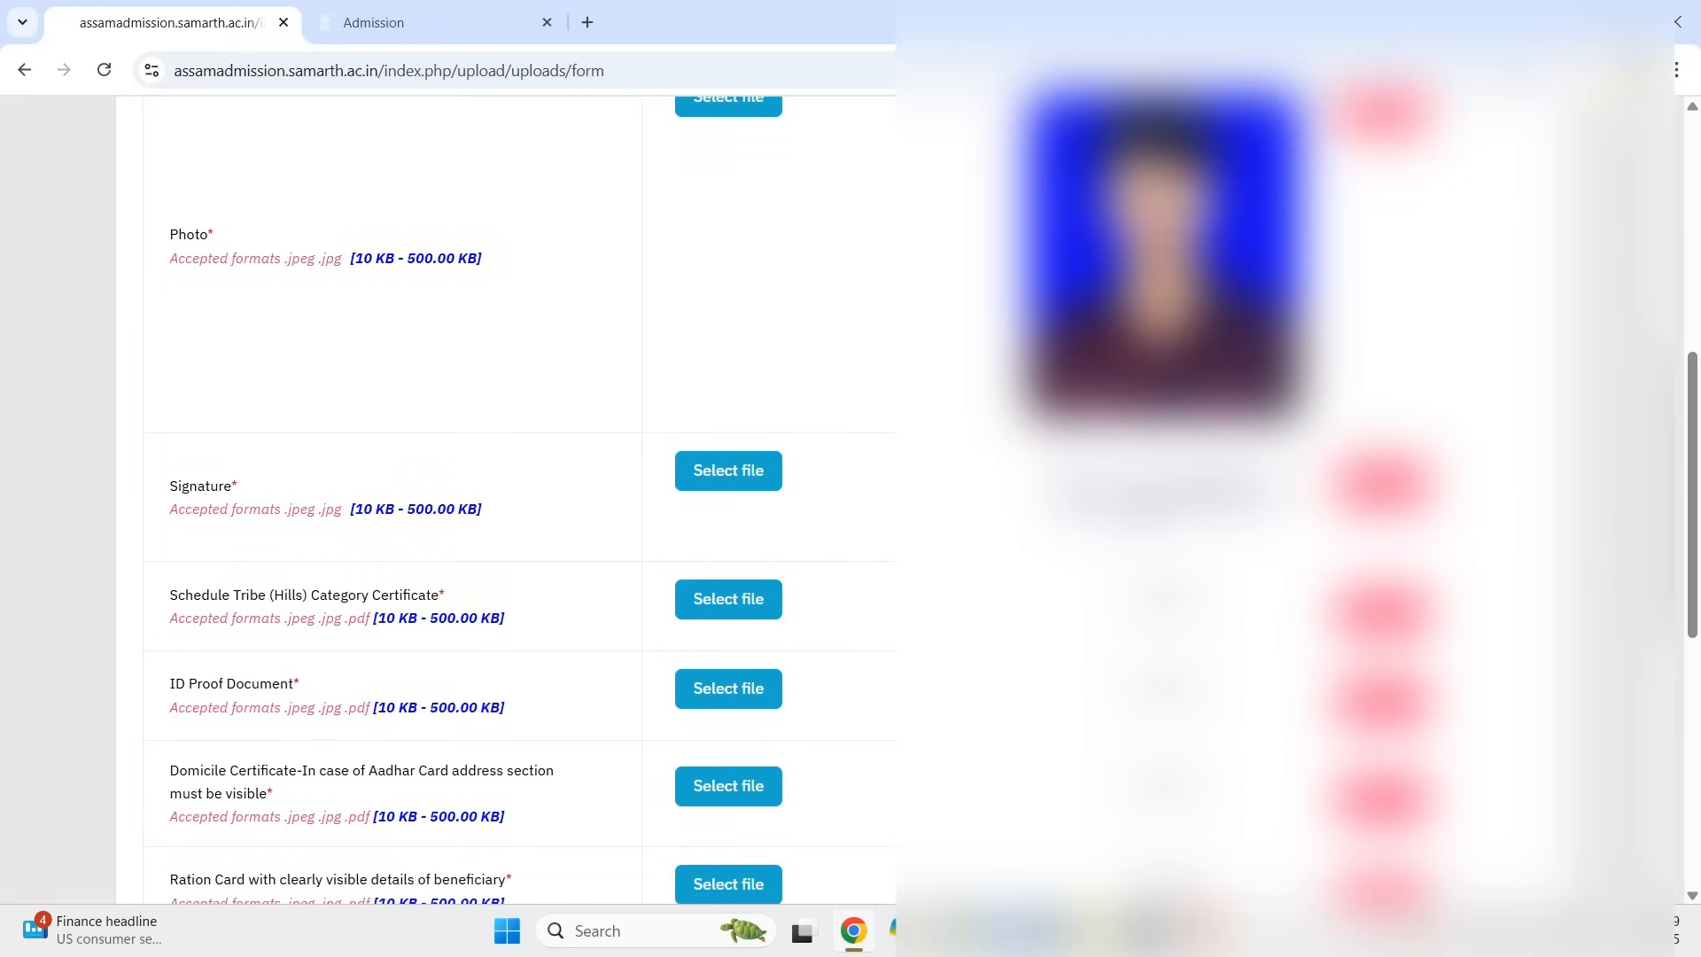
pyautogui.scroll(-3, 505, 496)
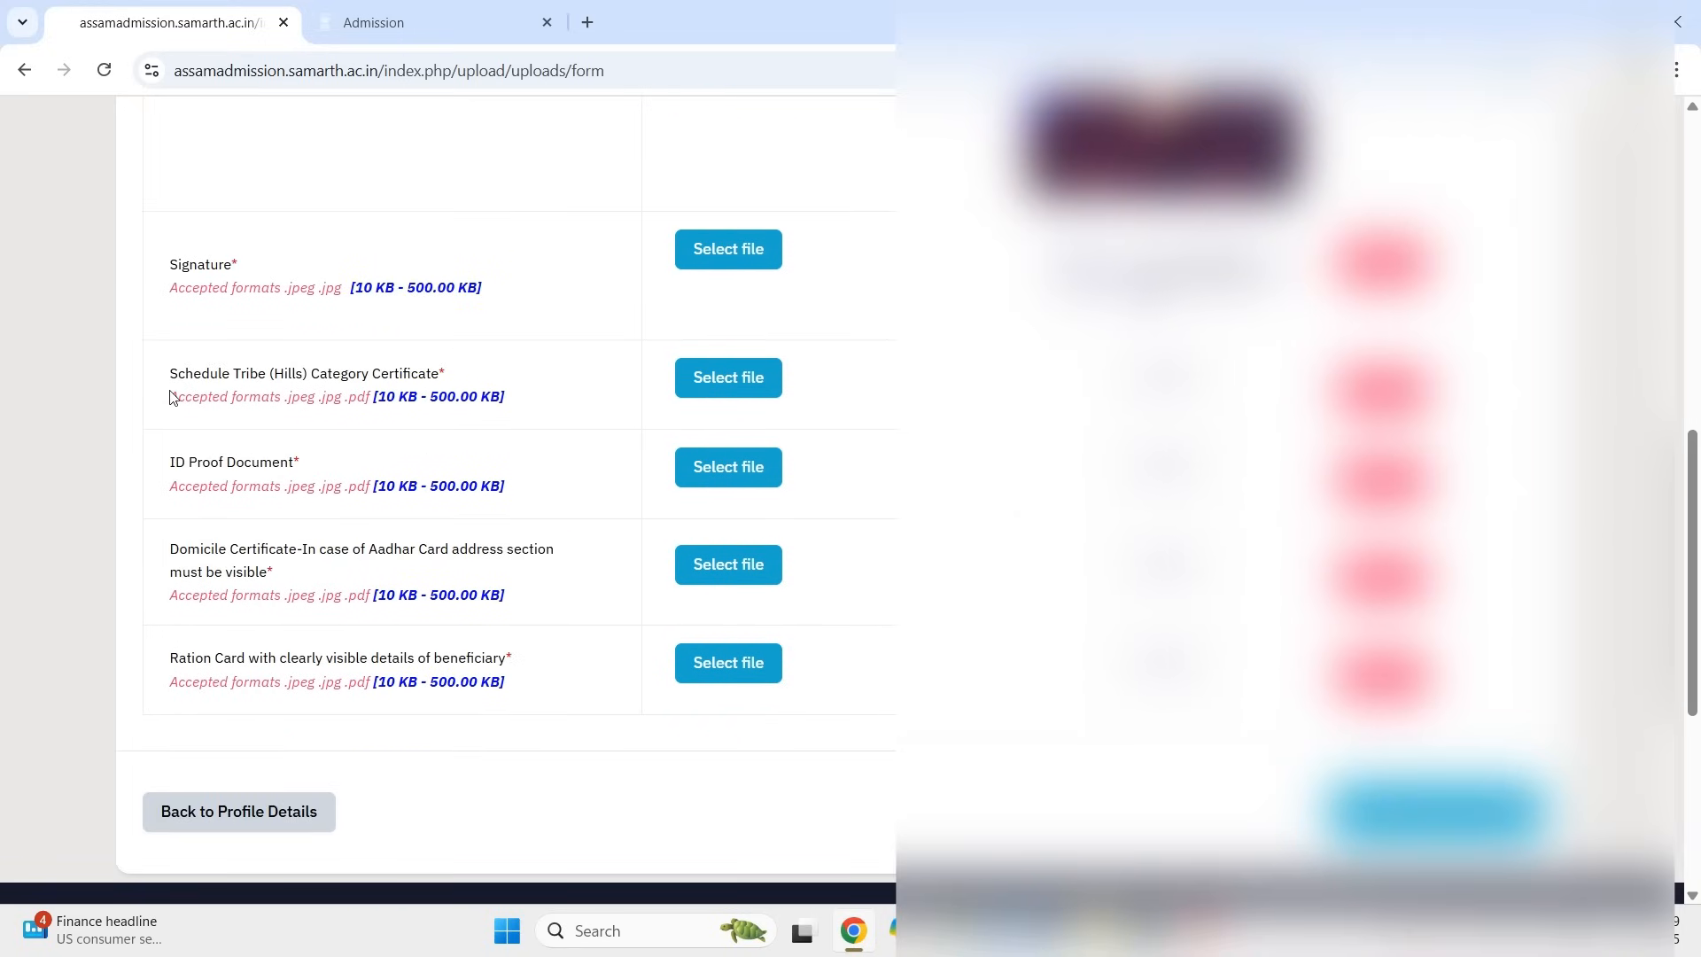
pyautogui.moveTo(193, 375); pyautogui.dragTo(439, 390)
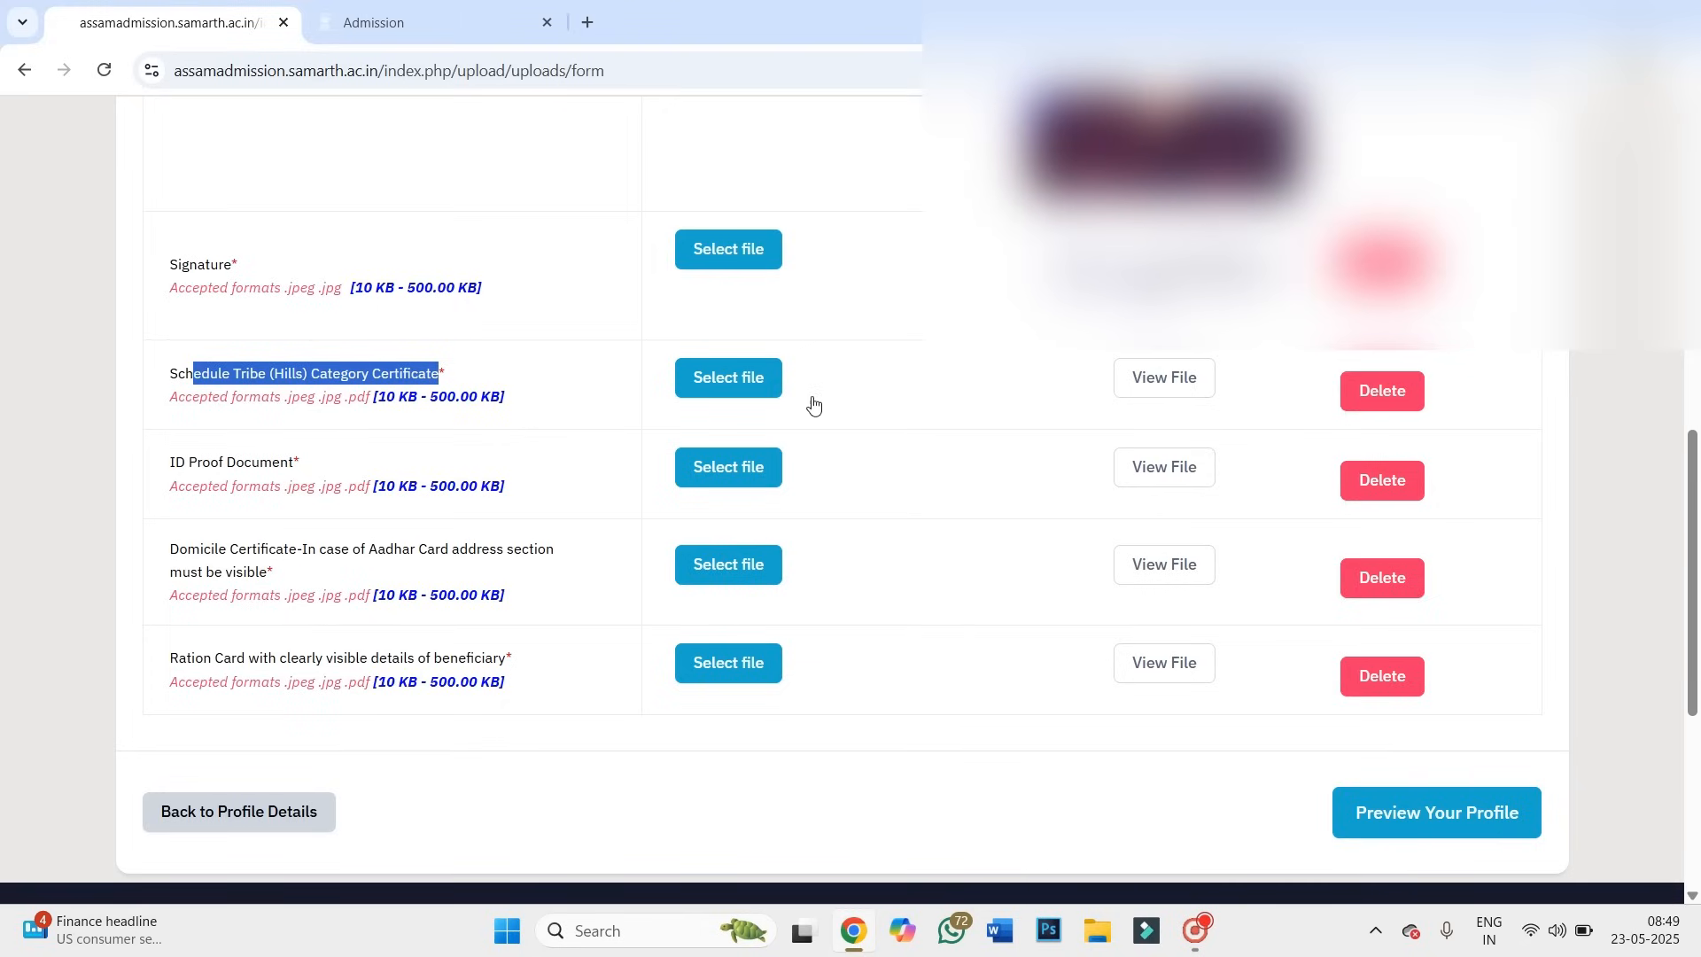
pyautogui.moveTo(170, 461); pyautogui.dragTo(290, 462)
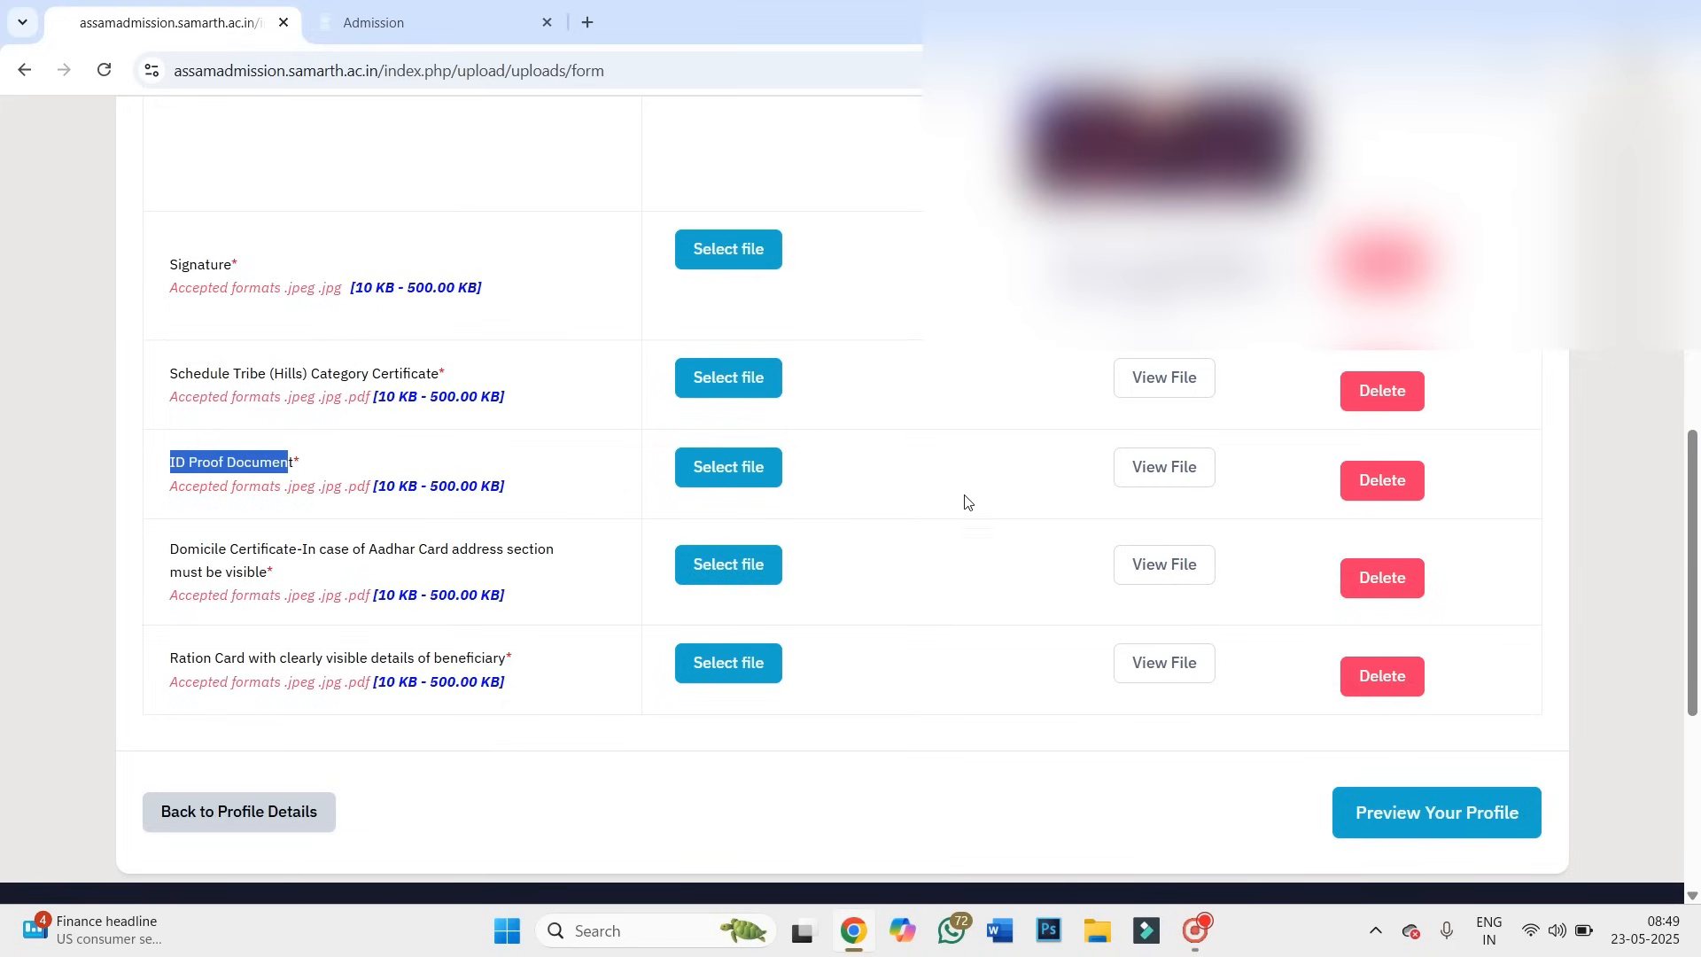
# Examine the upload requirements for the domicile certificate and for the ration card with visible beneficiary details.
pyautogui.scroll(-2, 392, 398)
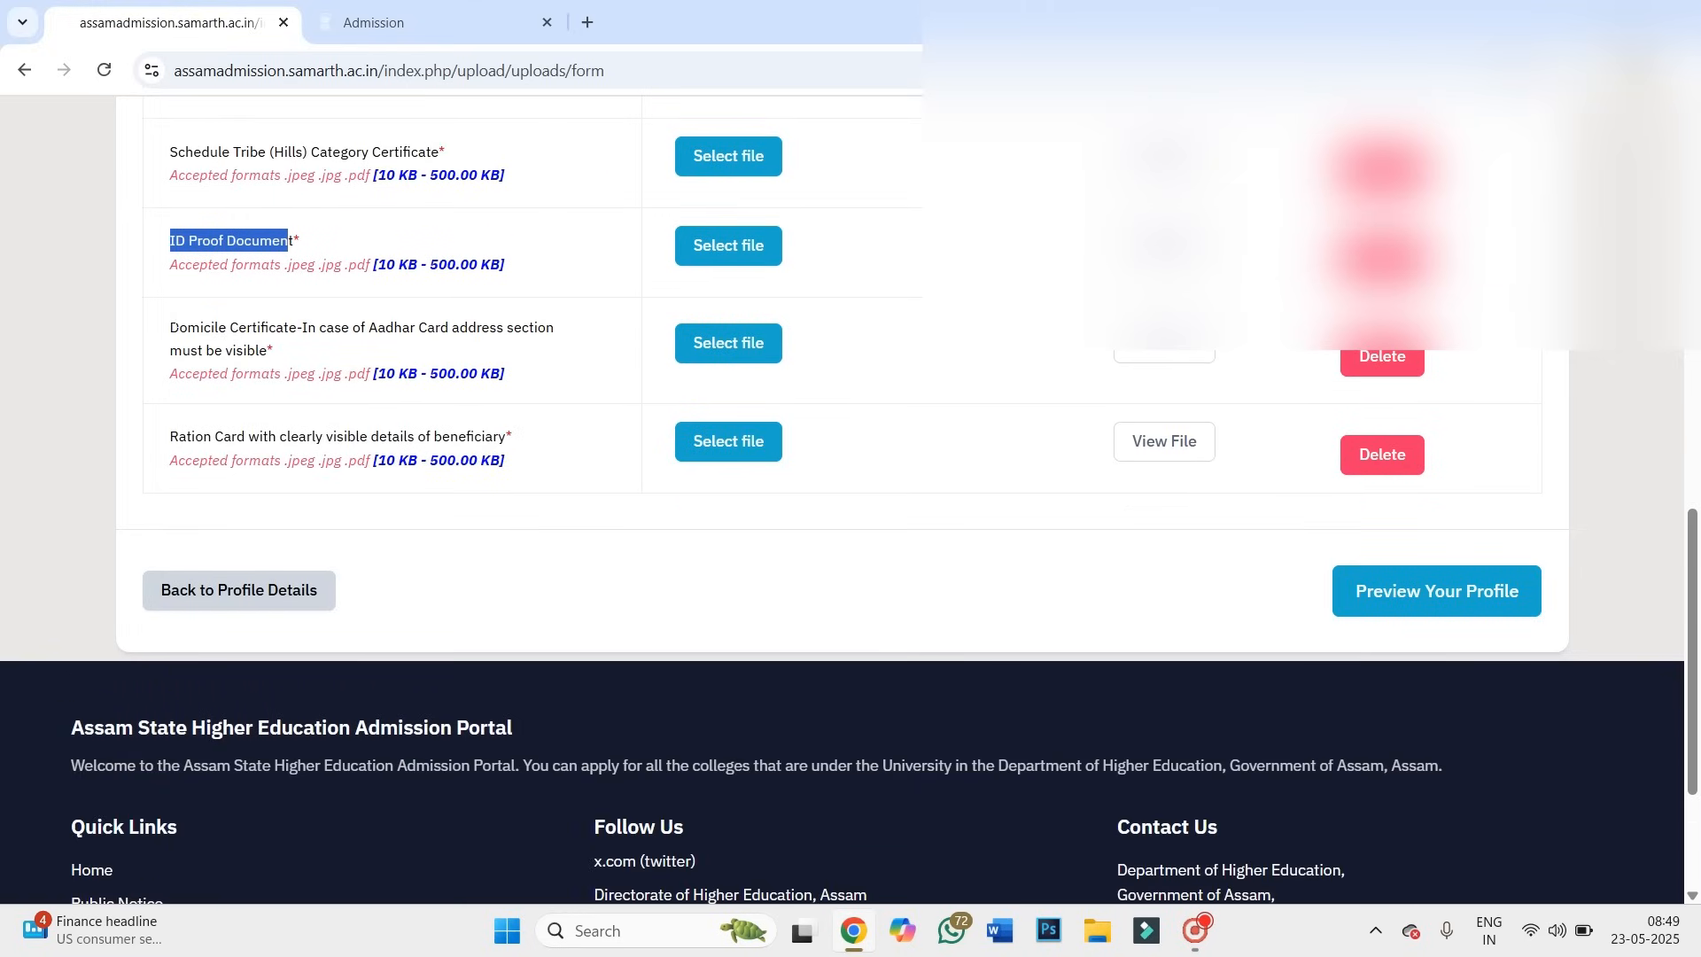
pyautogui.moveTo(157, 327); pyautogui.dragTo(554, 342)
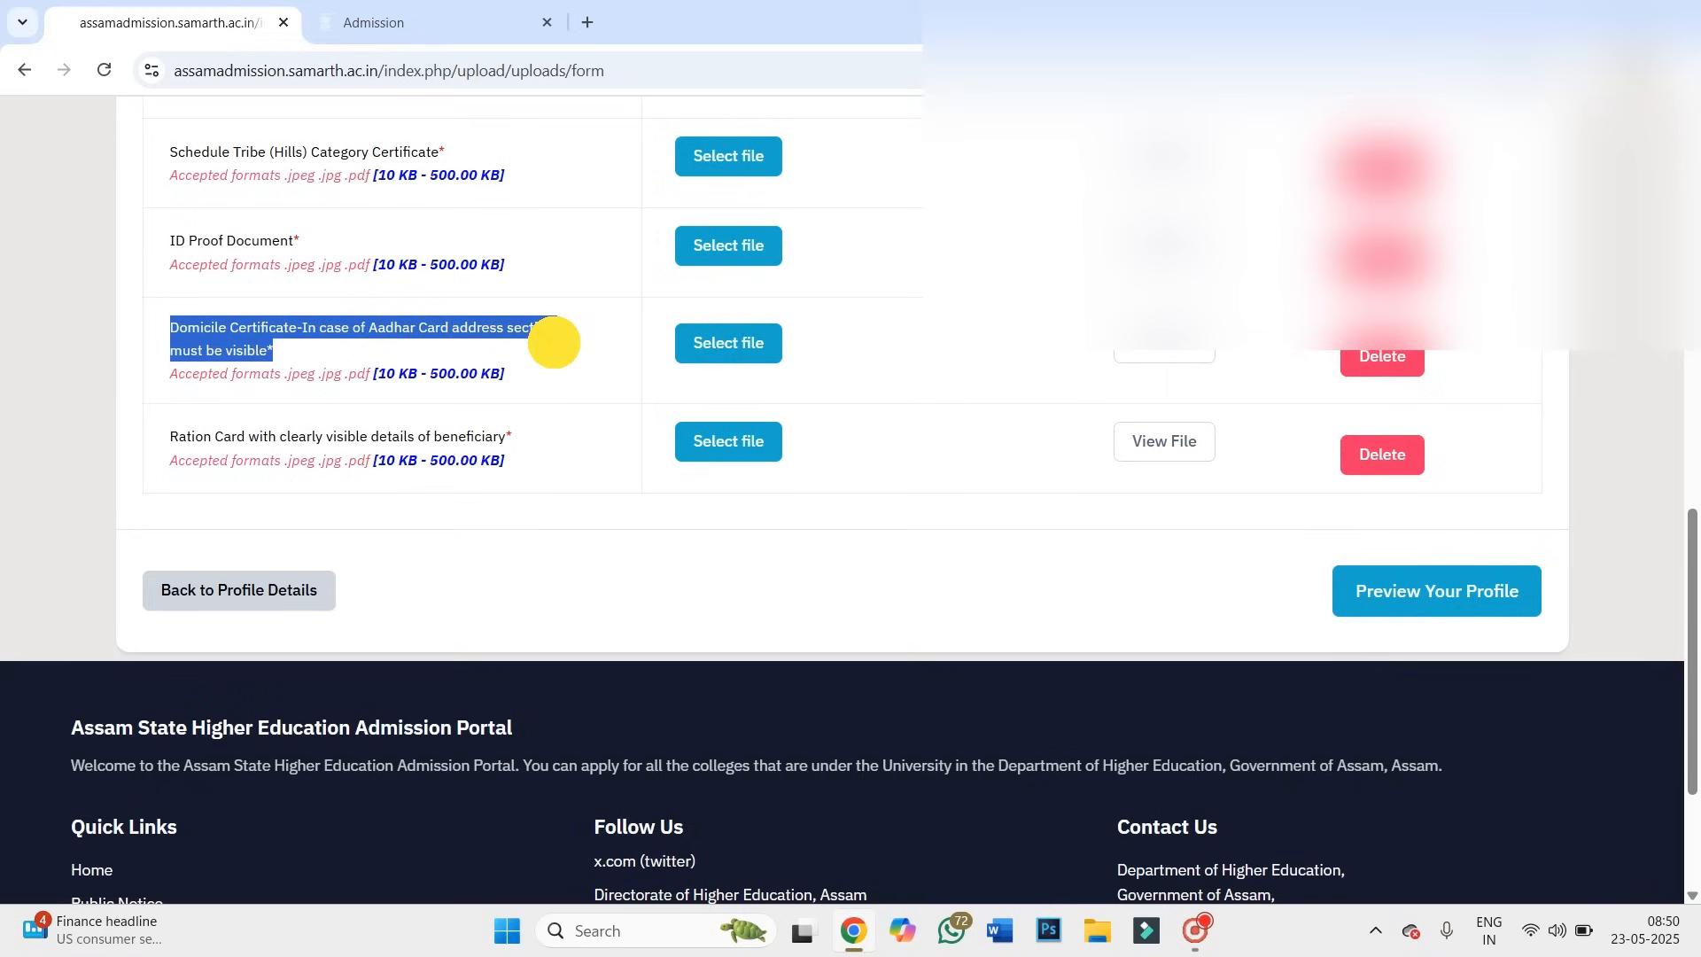
pyautogui.moveTo(554, 342); pyautogui.dragTo(556, 348)
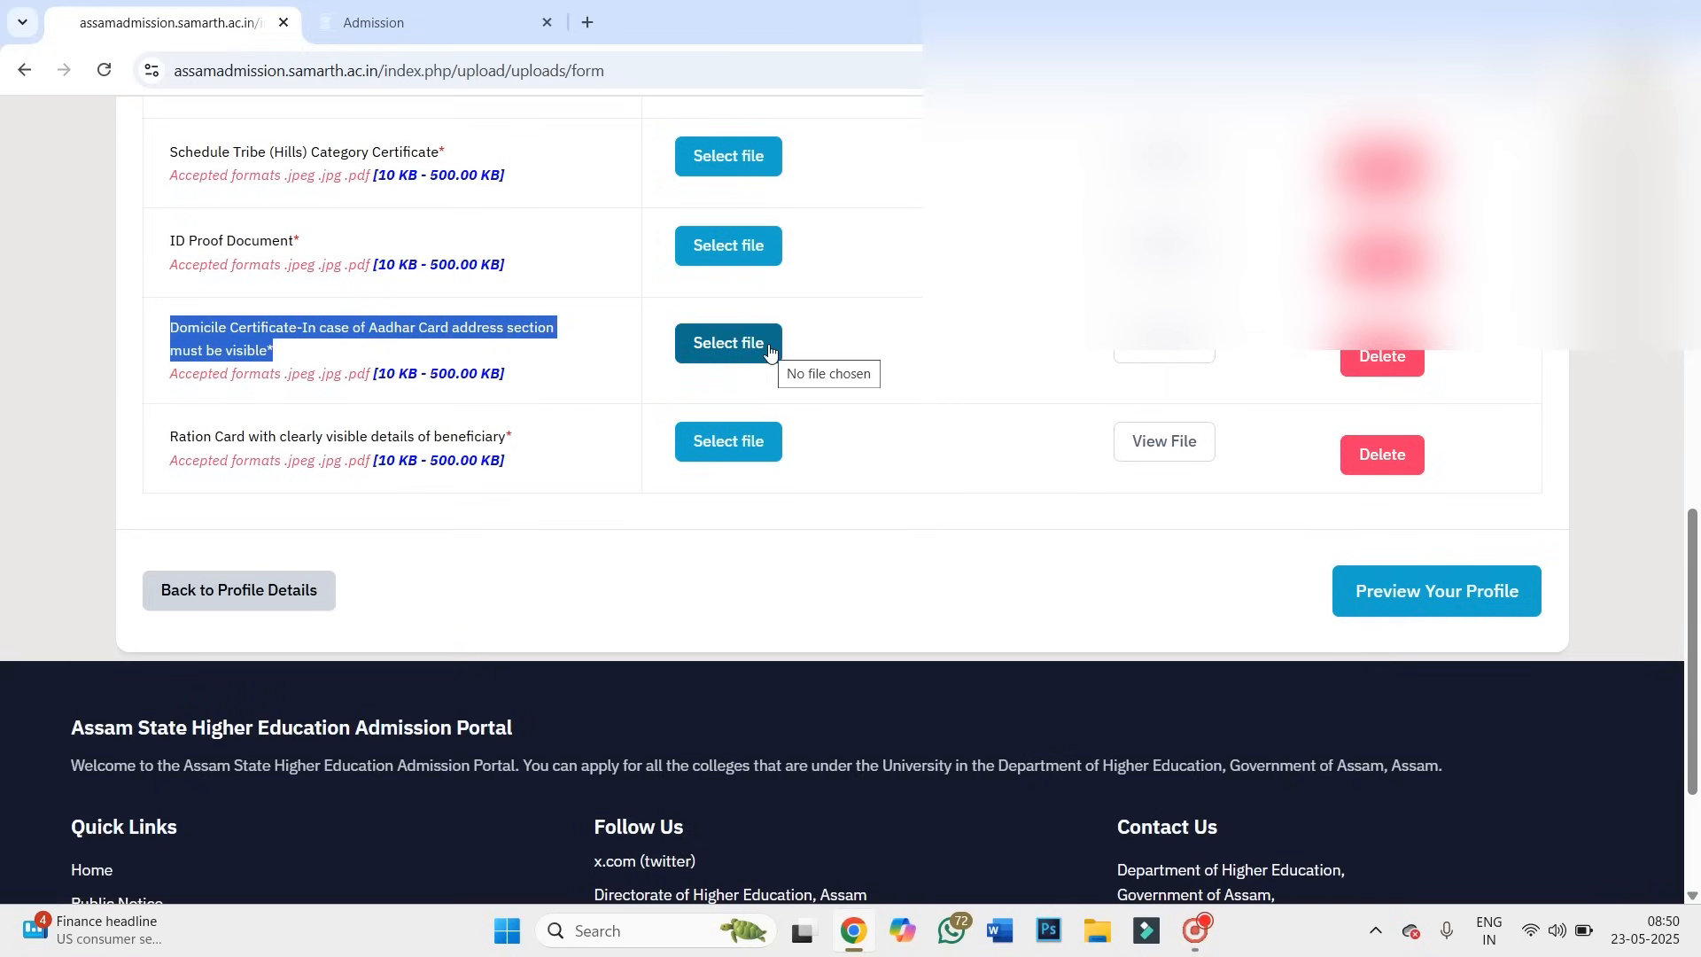
pyautogui.click(606, 337)
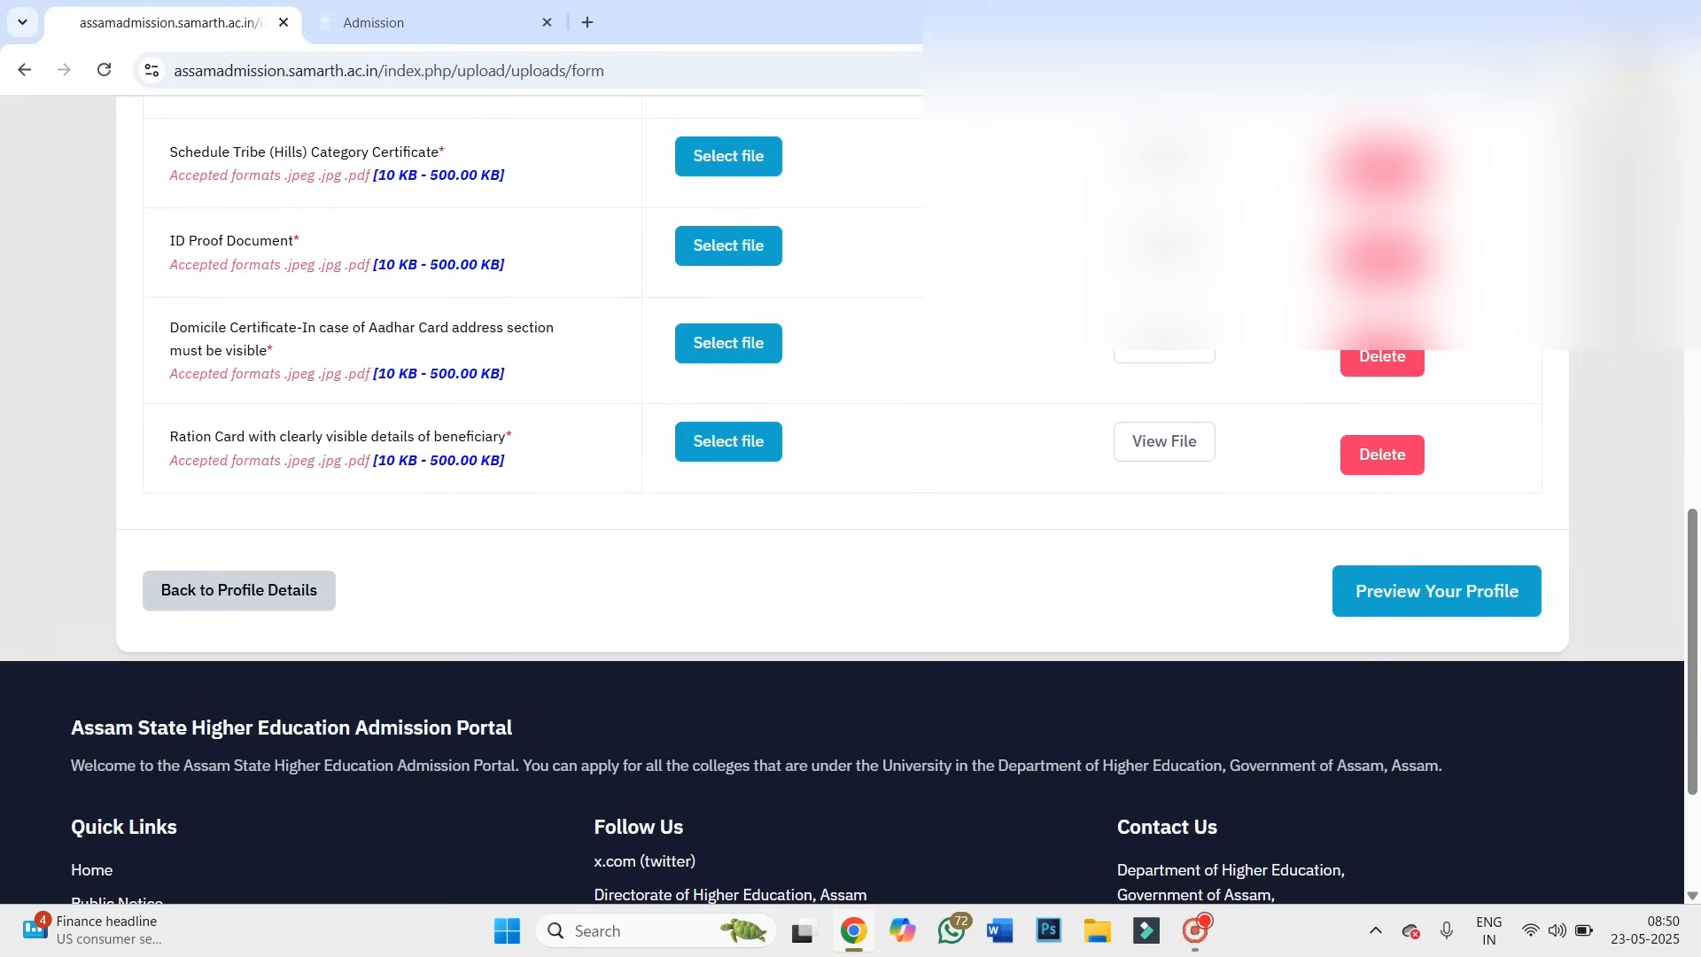
pyautogui.moveTo(188, 328); pyautogui.dragTo(288, 329)
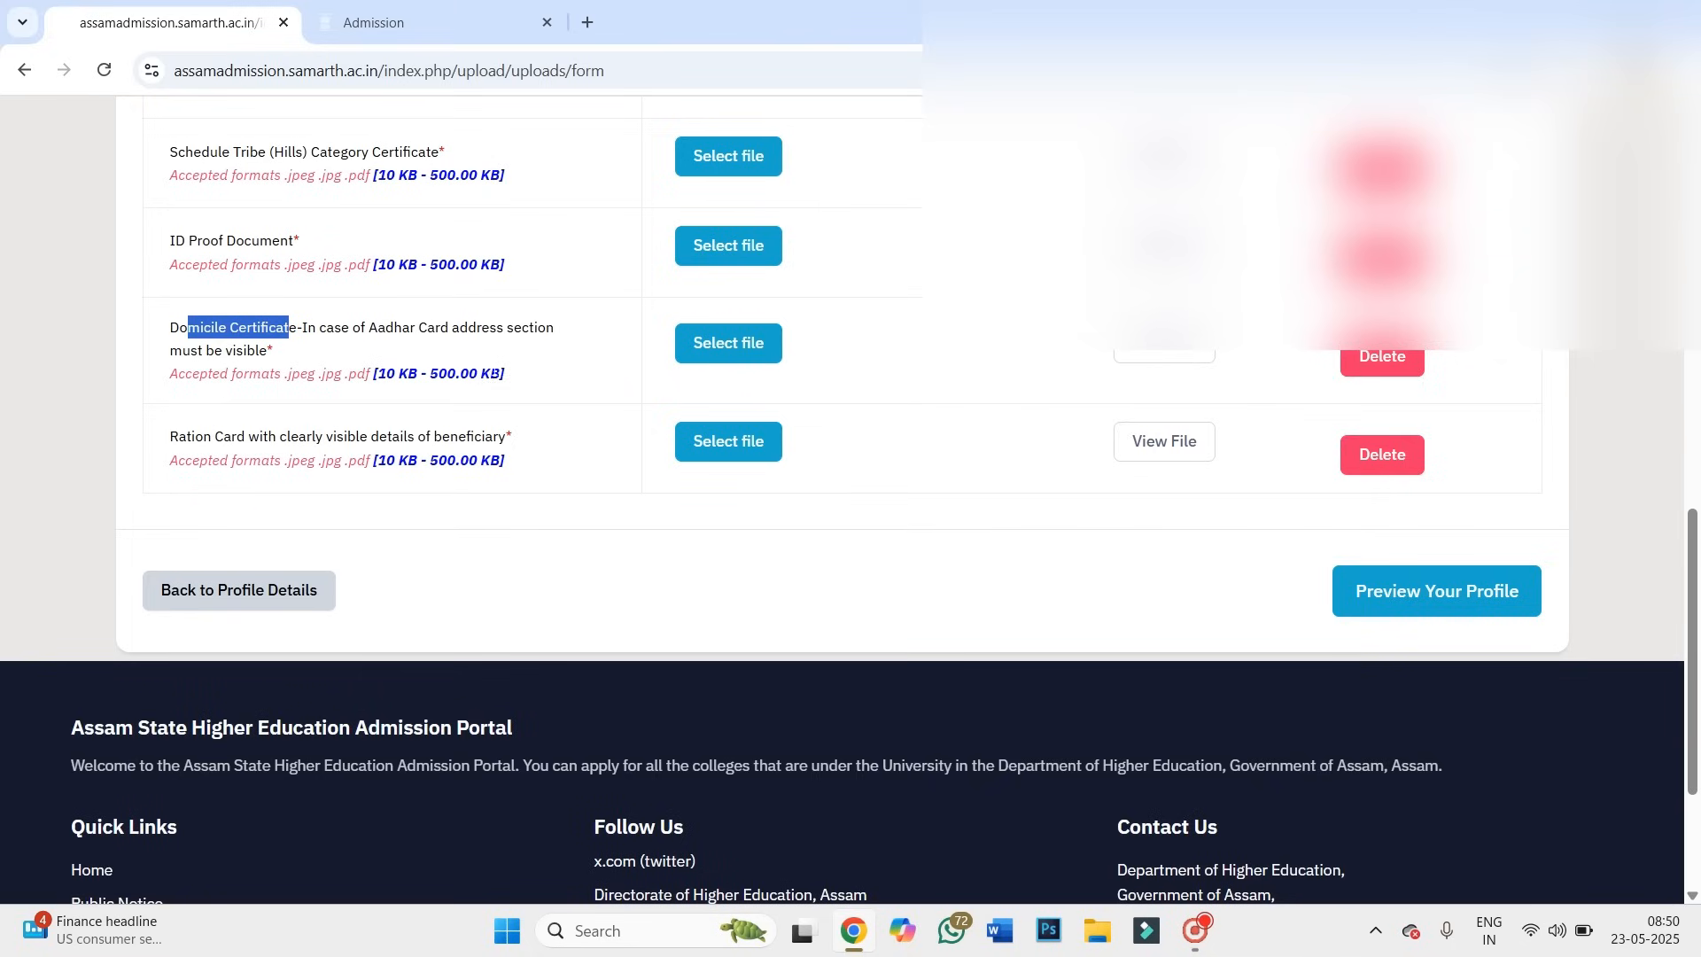
pyautogui.click(592, 364)
pyautogui.scroll(-1, 128, 363)
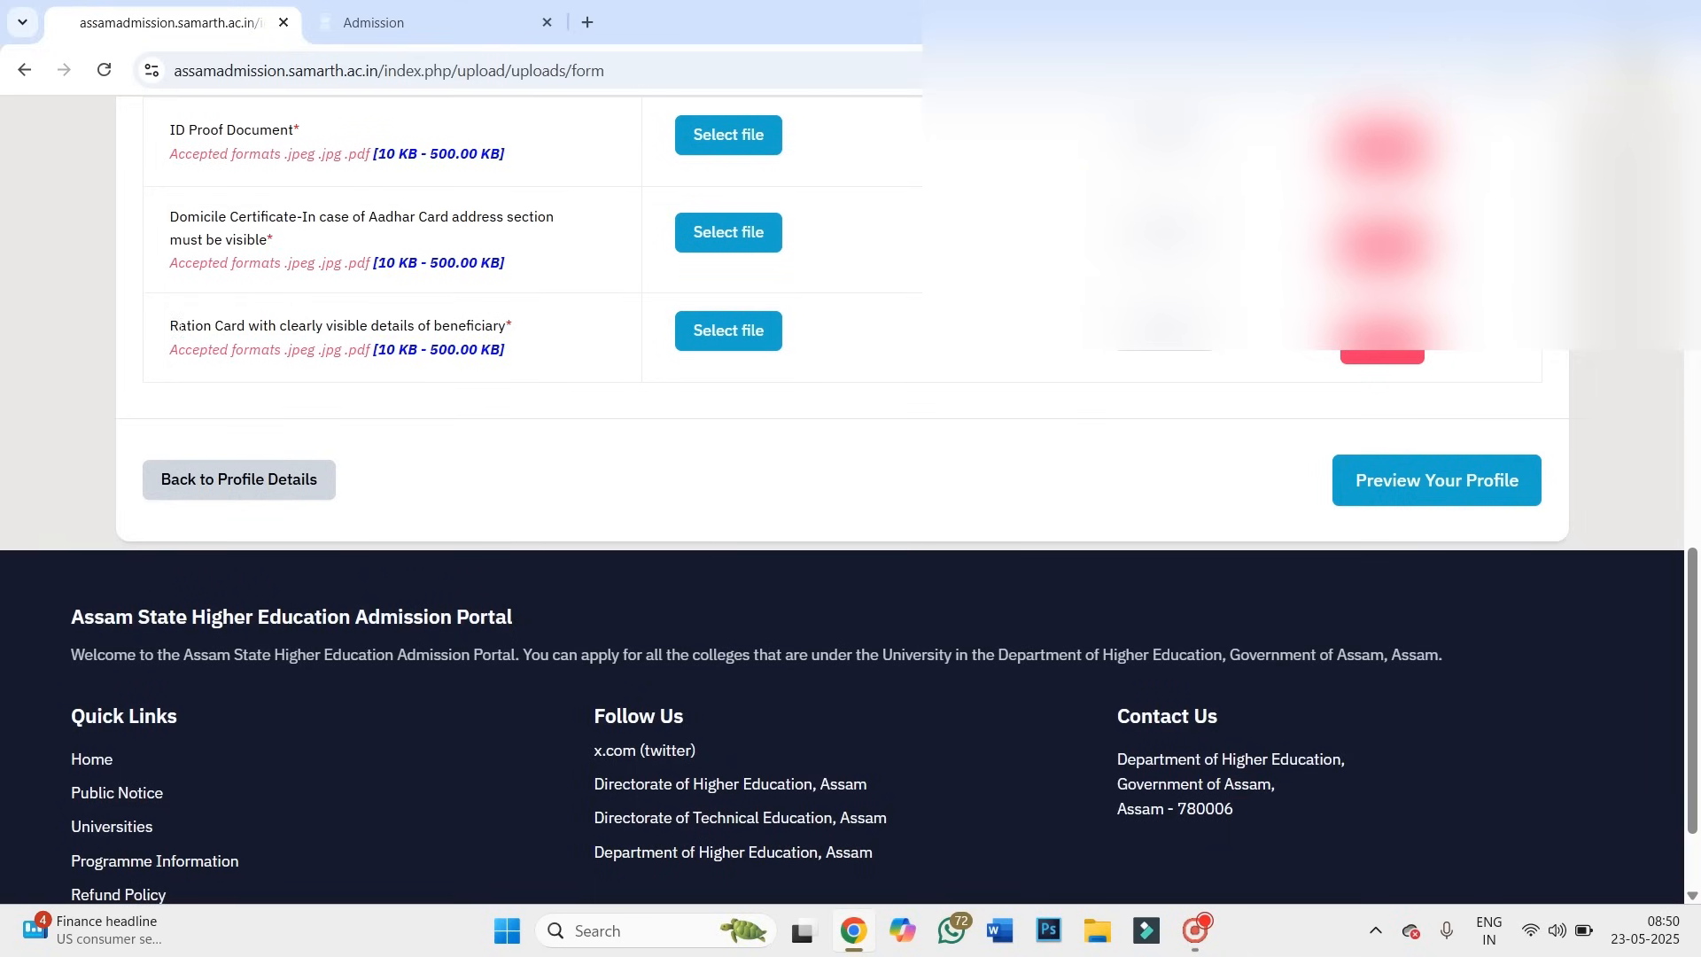
pyautogui.moveTo(171, 326); pyautogui.dragTo(512, 324)
pyautogui.click(531, 327)
pyautogui.moveTo(328, 326); pyautogui.dragTo(588, 342)
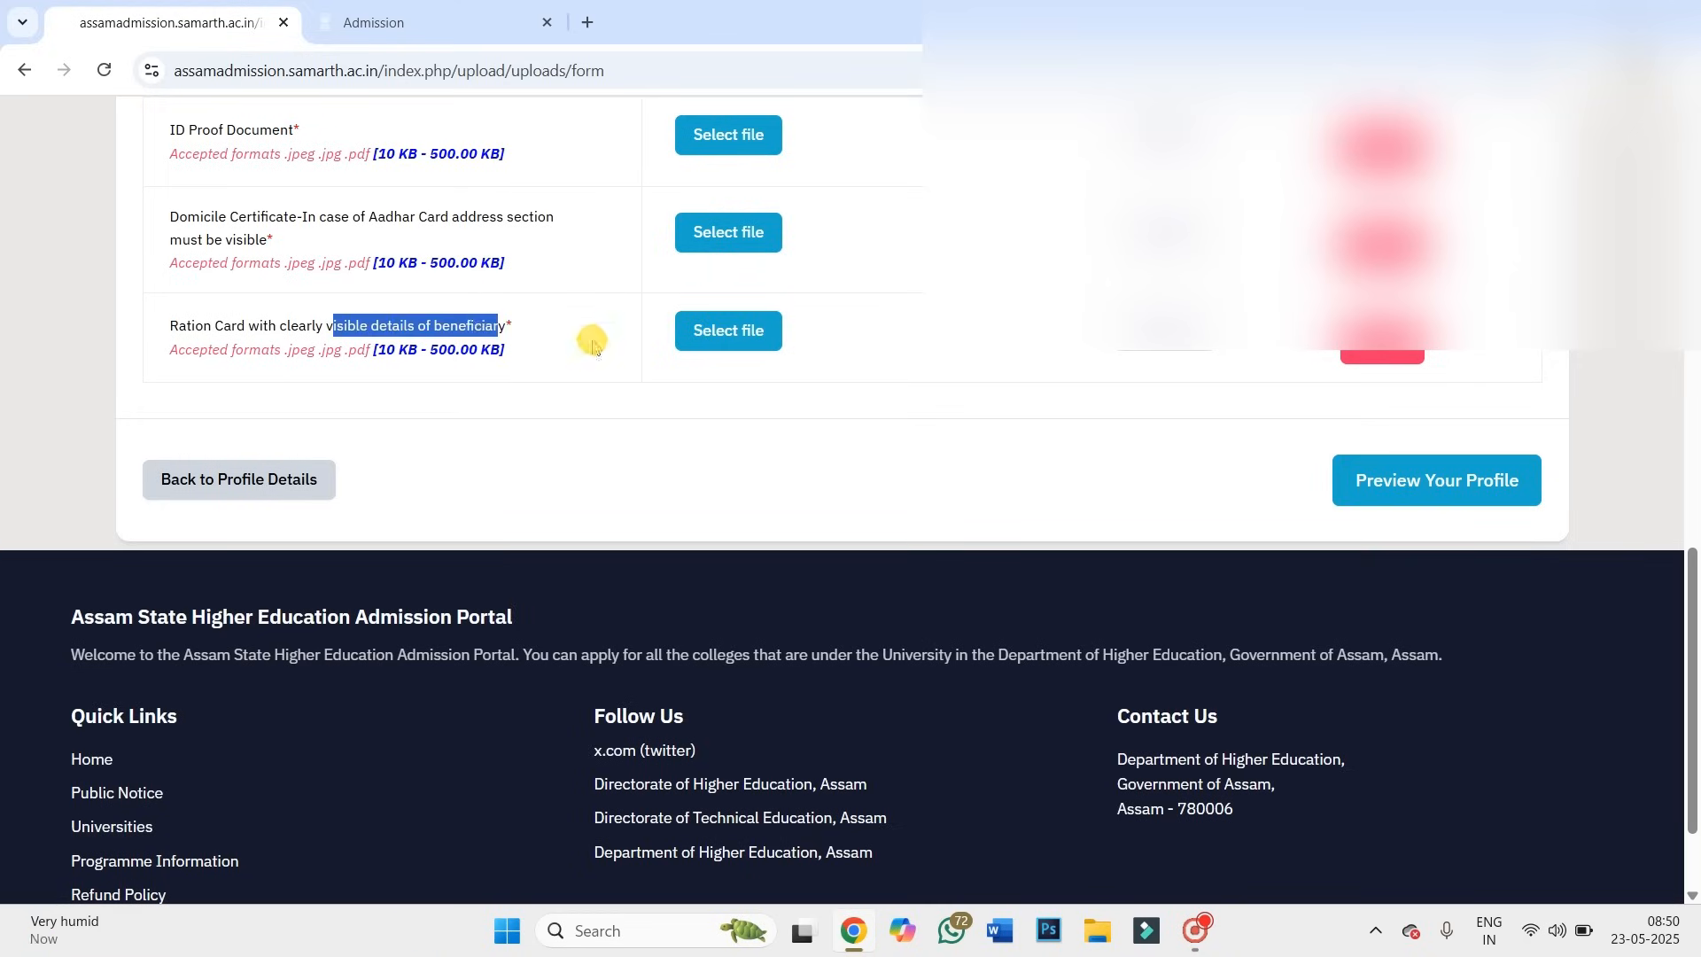
pyautogui.click(593, 346)
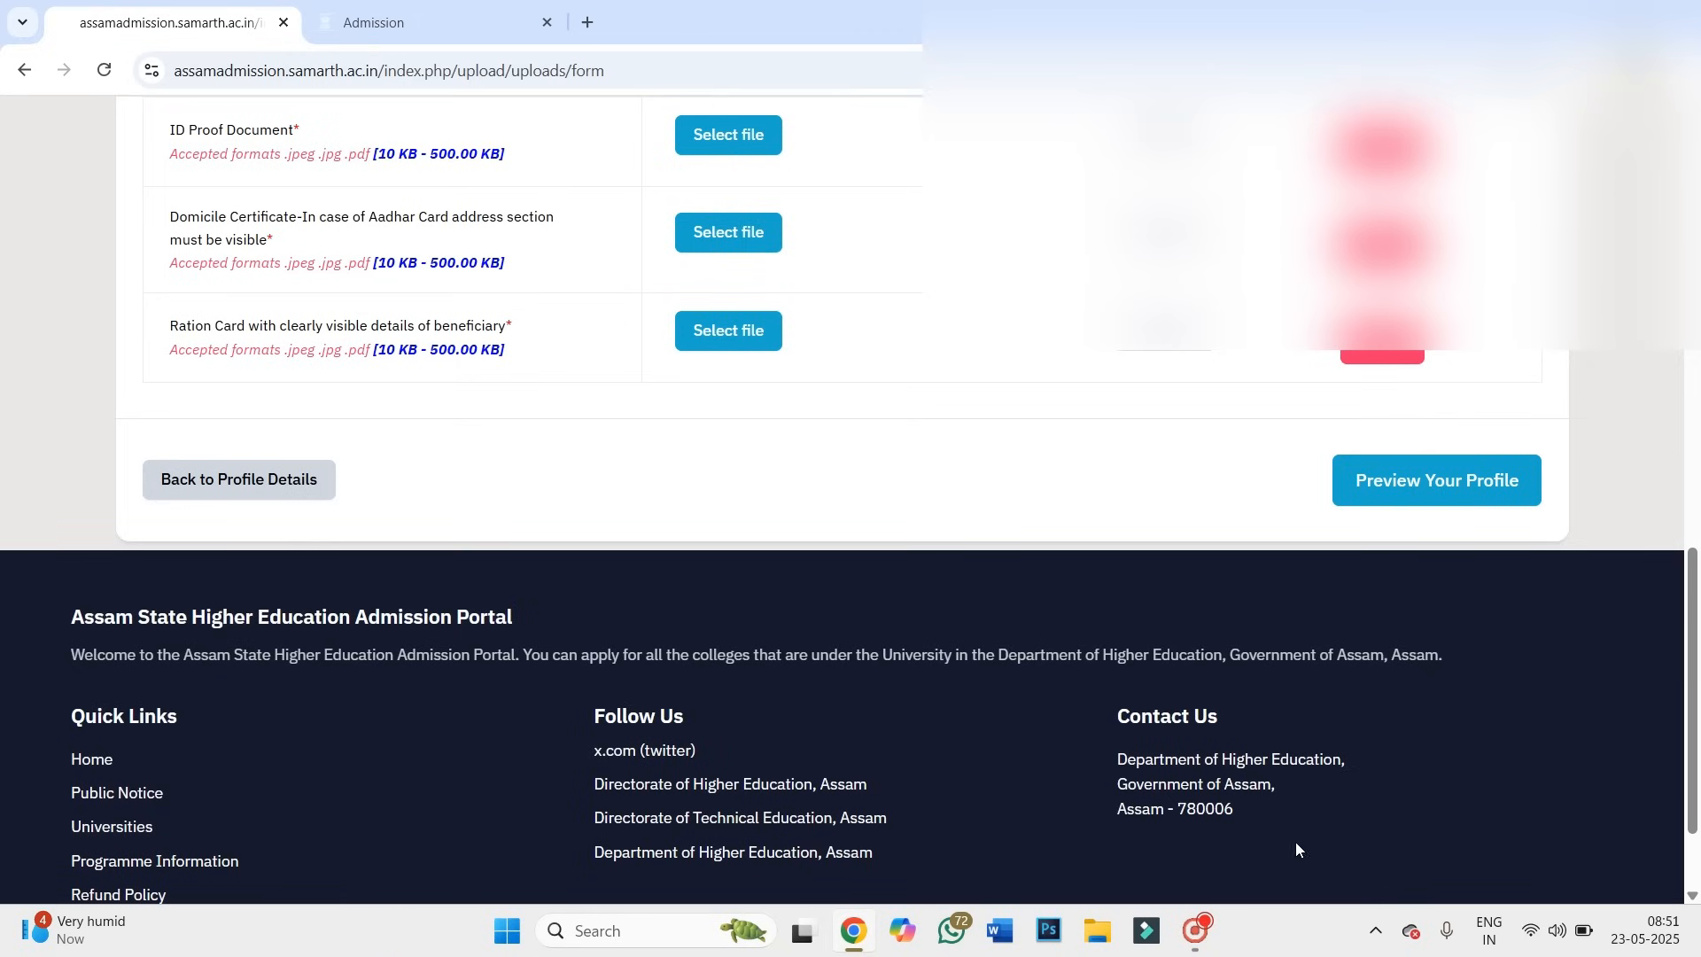
# Open and cancel the file selection for the ration card, and proceed to the full profile preview.
pyautogui.click(772, 316)
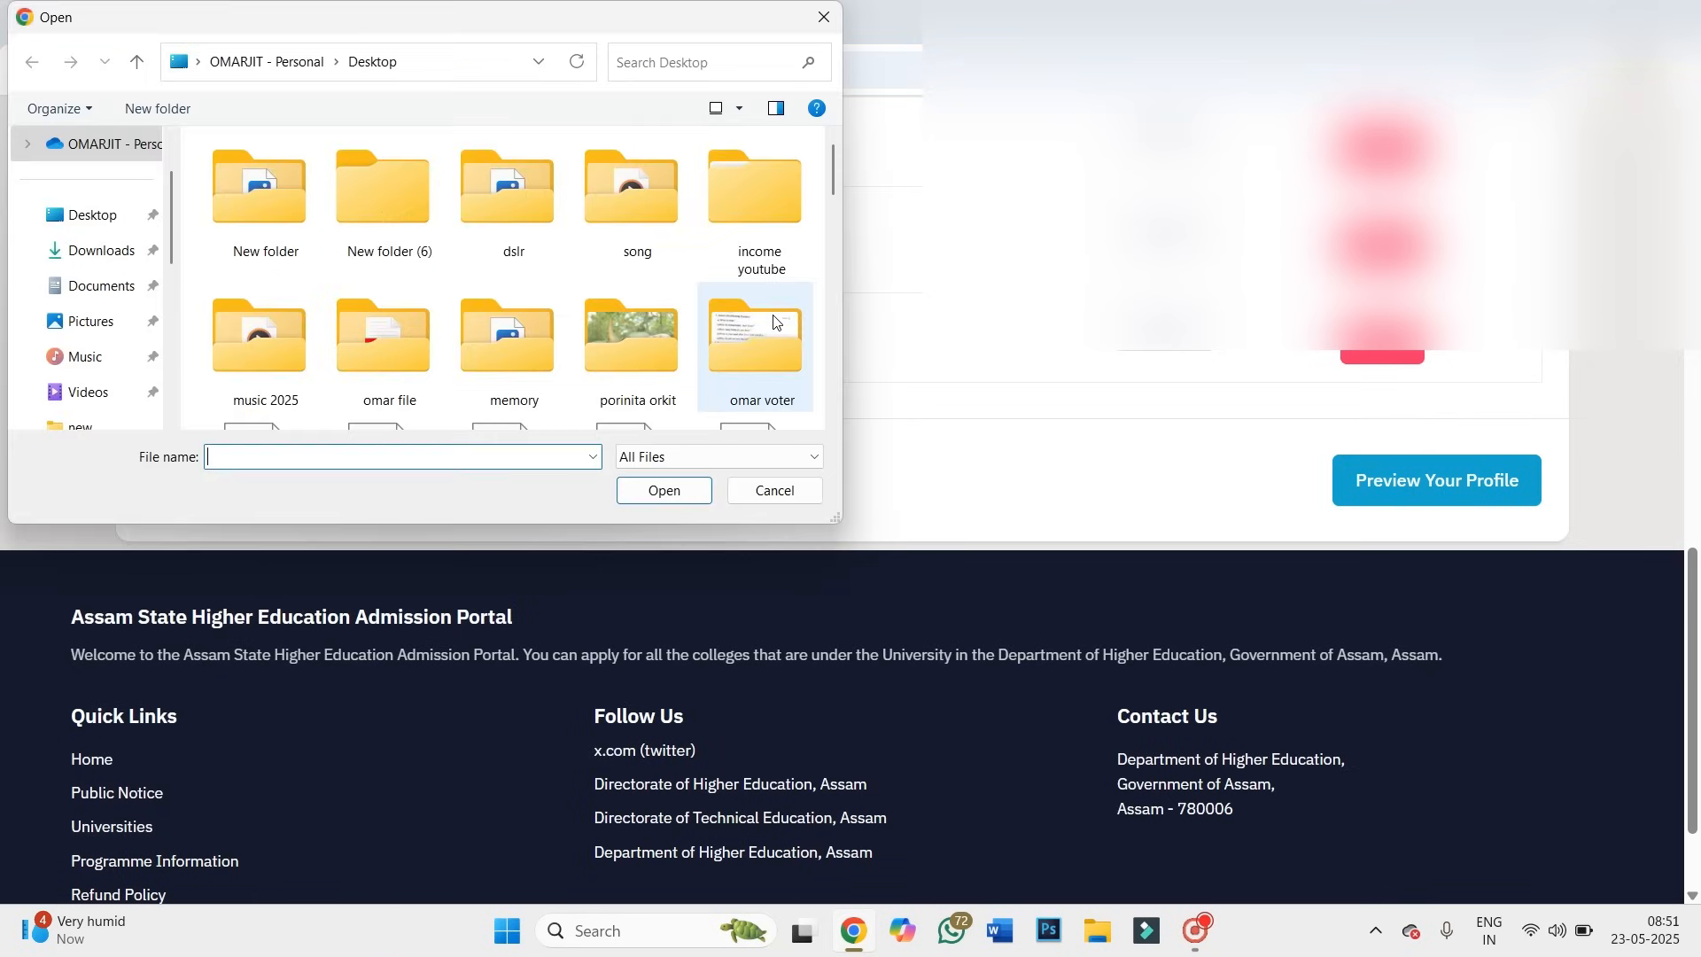
pyautogui.click(753, 490)
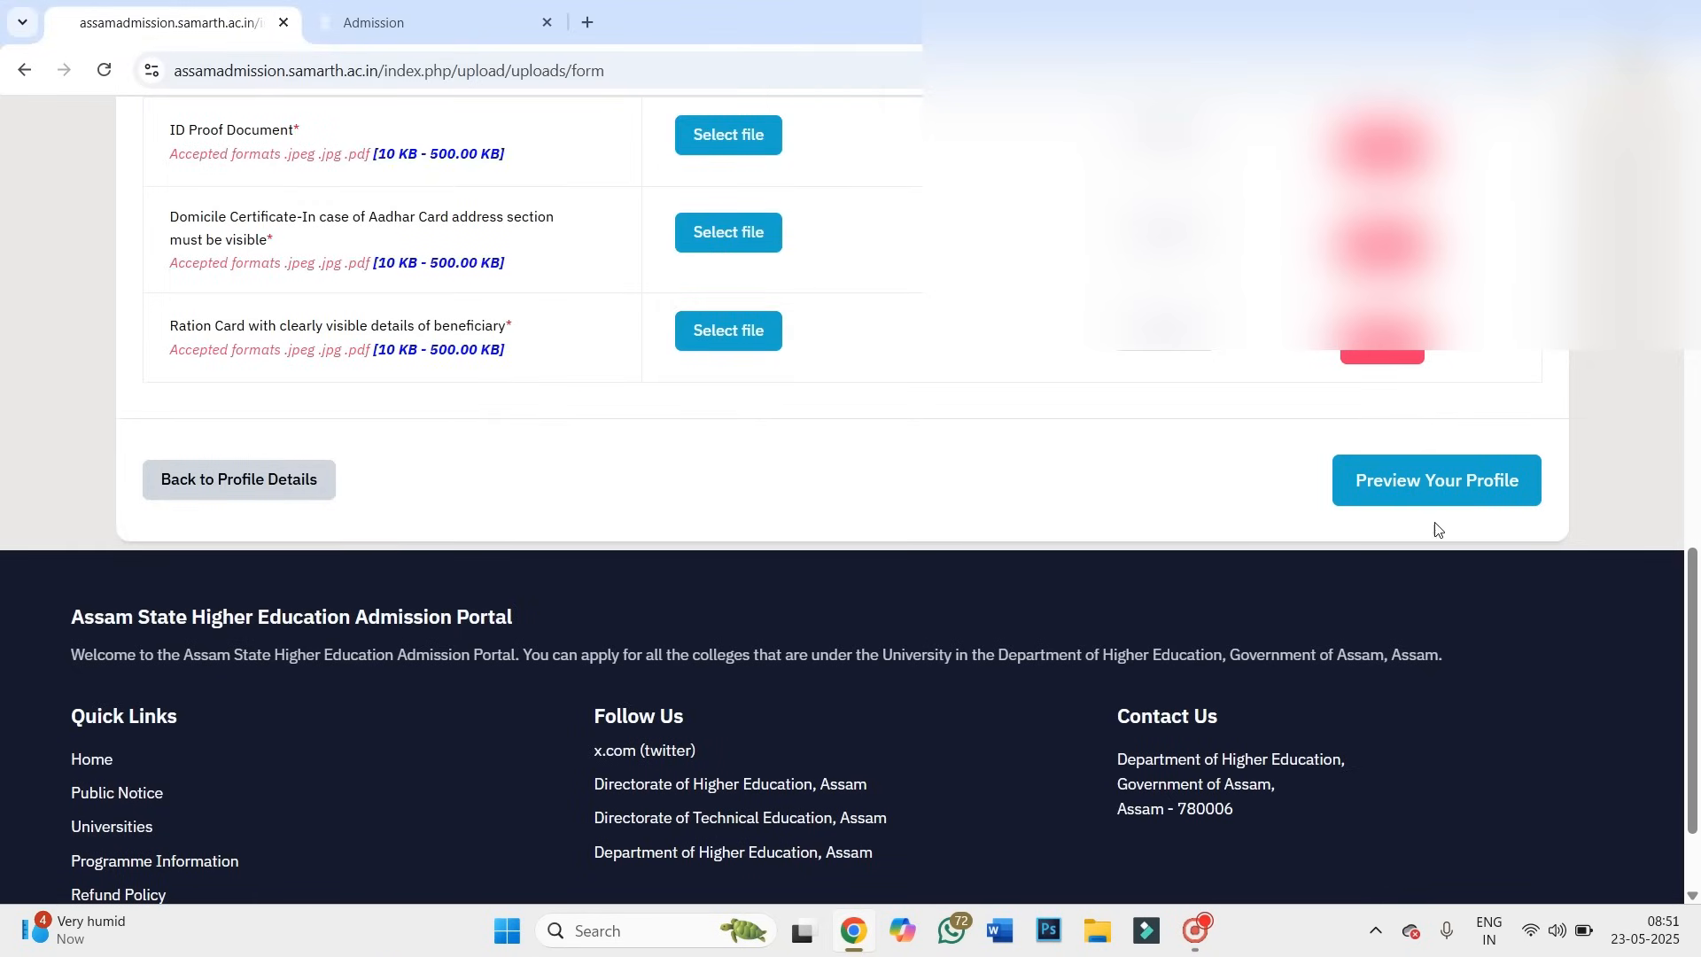
pyautogui.click(1464, 503)
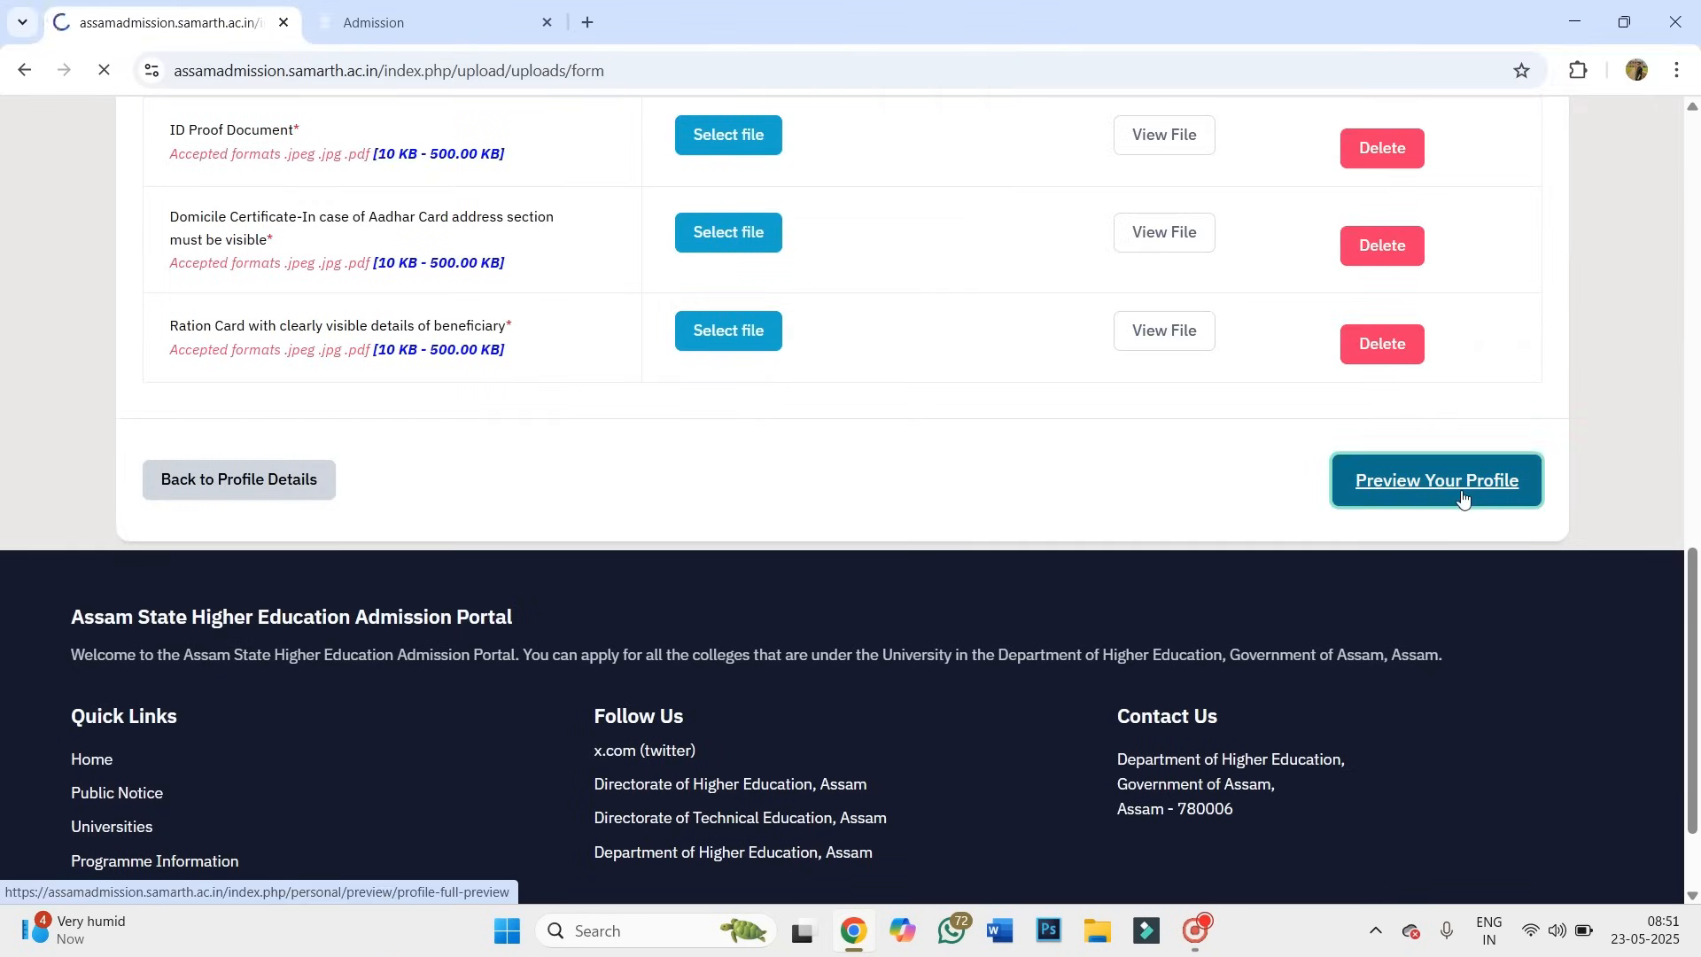
# Accept the declaration beneath the full profile preview, then confirm and lock the profile, approving its submission.
pyautogui.scroll(-20, 1465, 498)
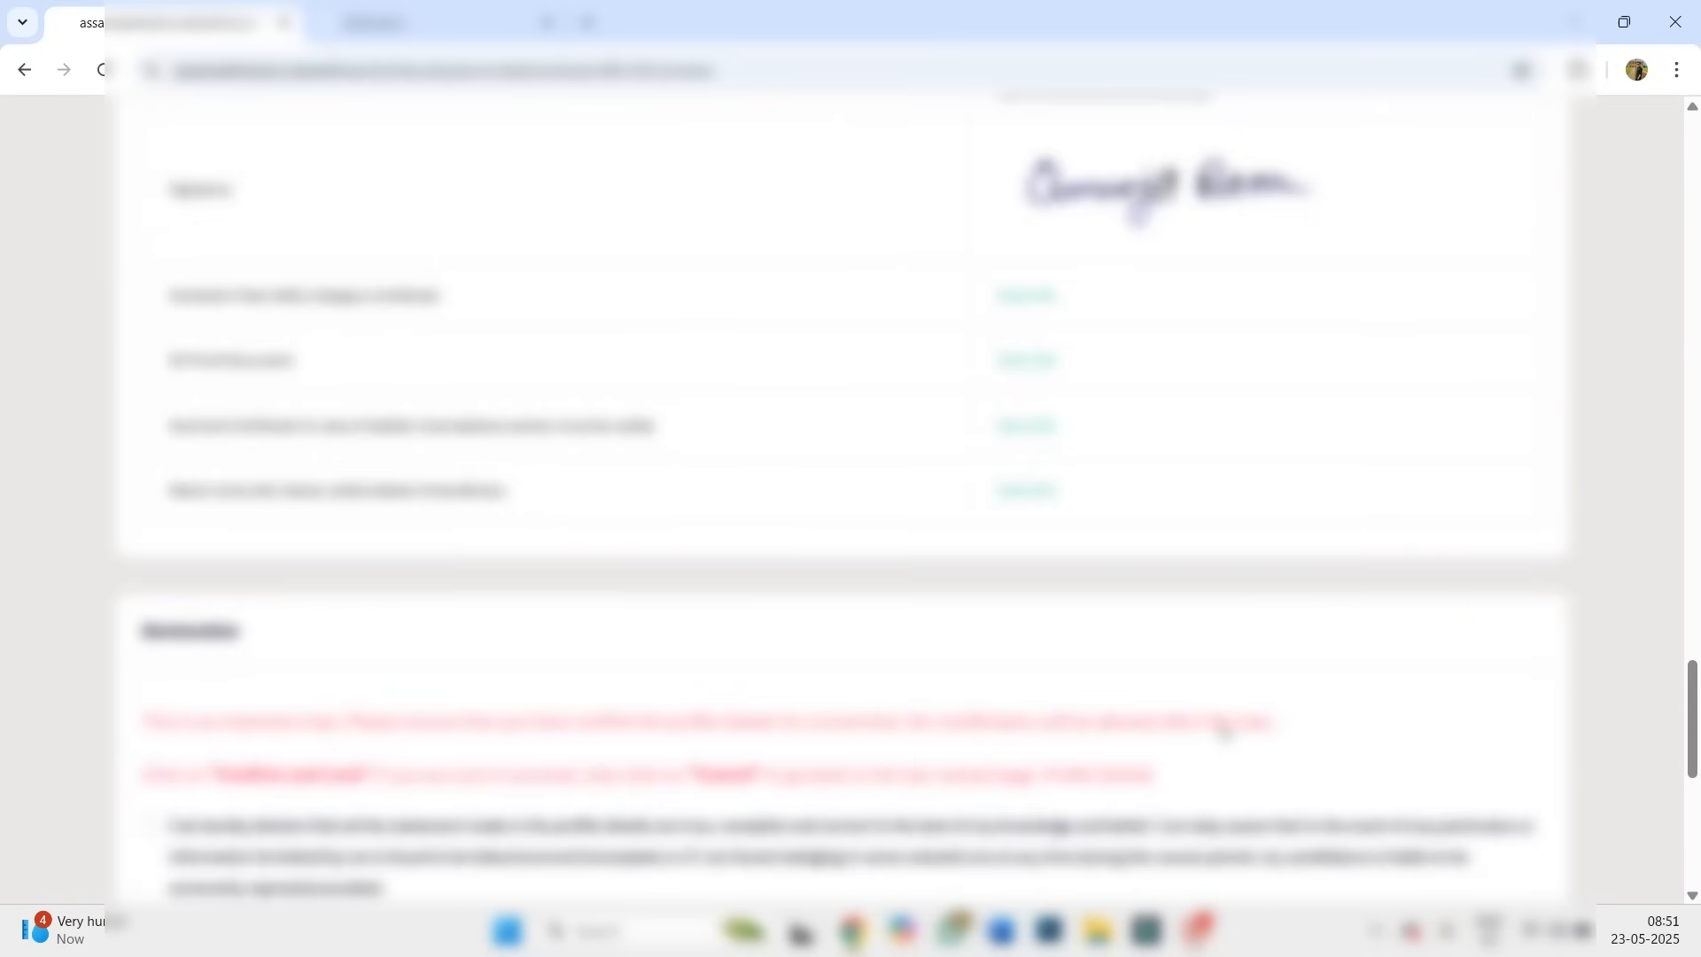
pyautogui.scroll(5, 851, 496)
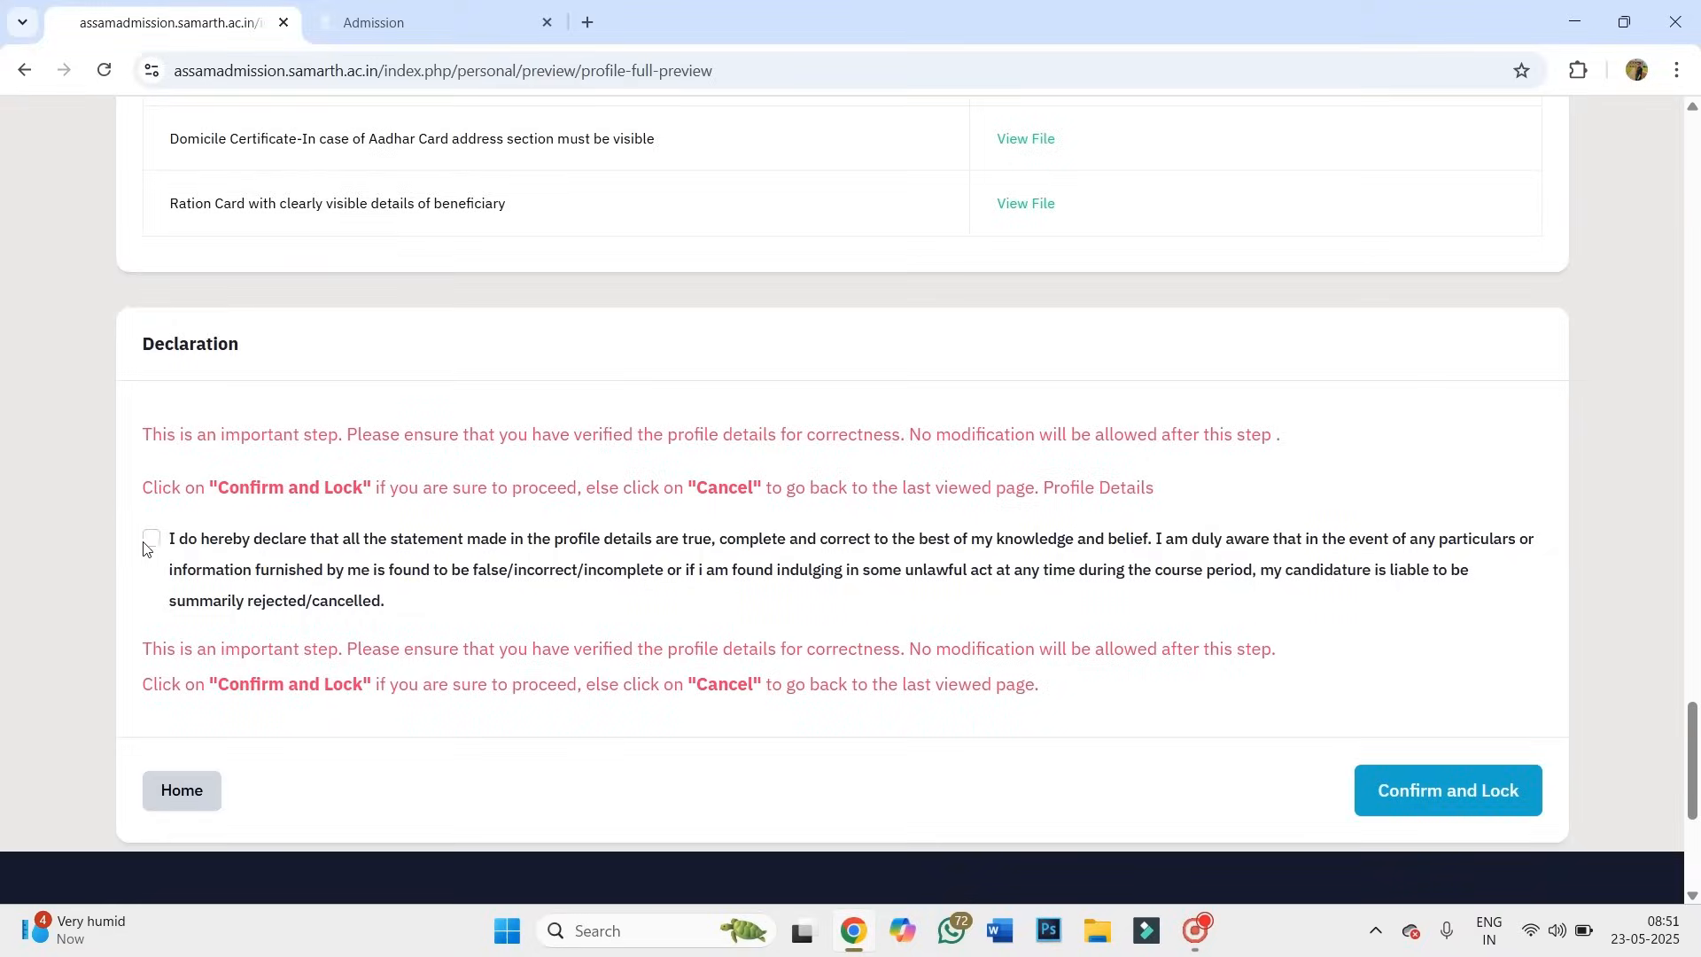
pyautogui.click(147, 540)
pyautogui.scroll(-3, 711, 626)
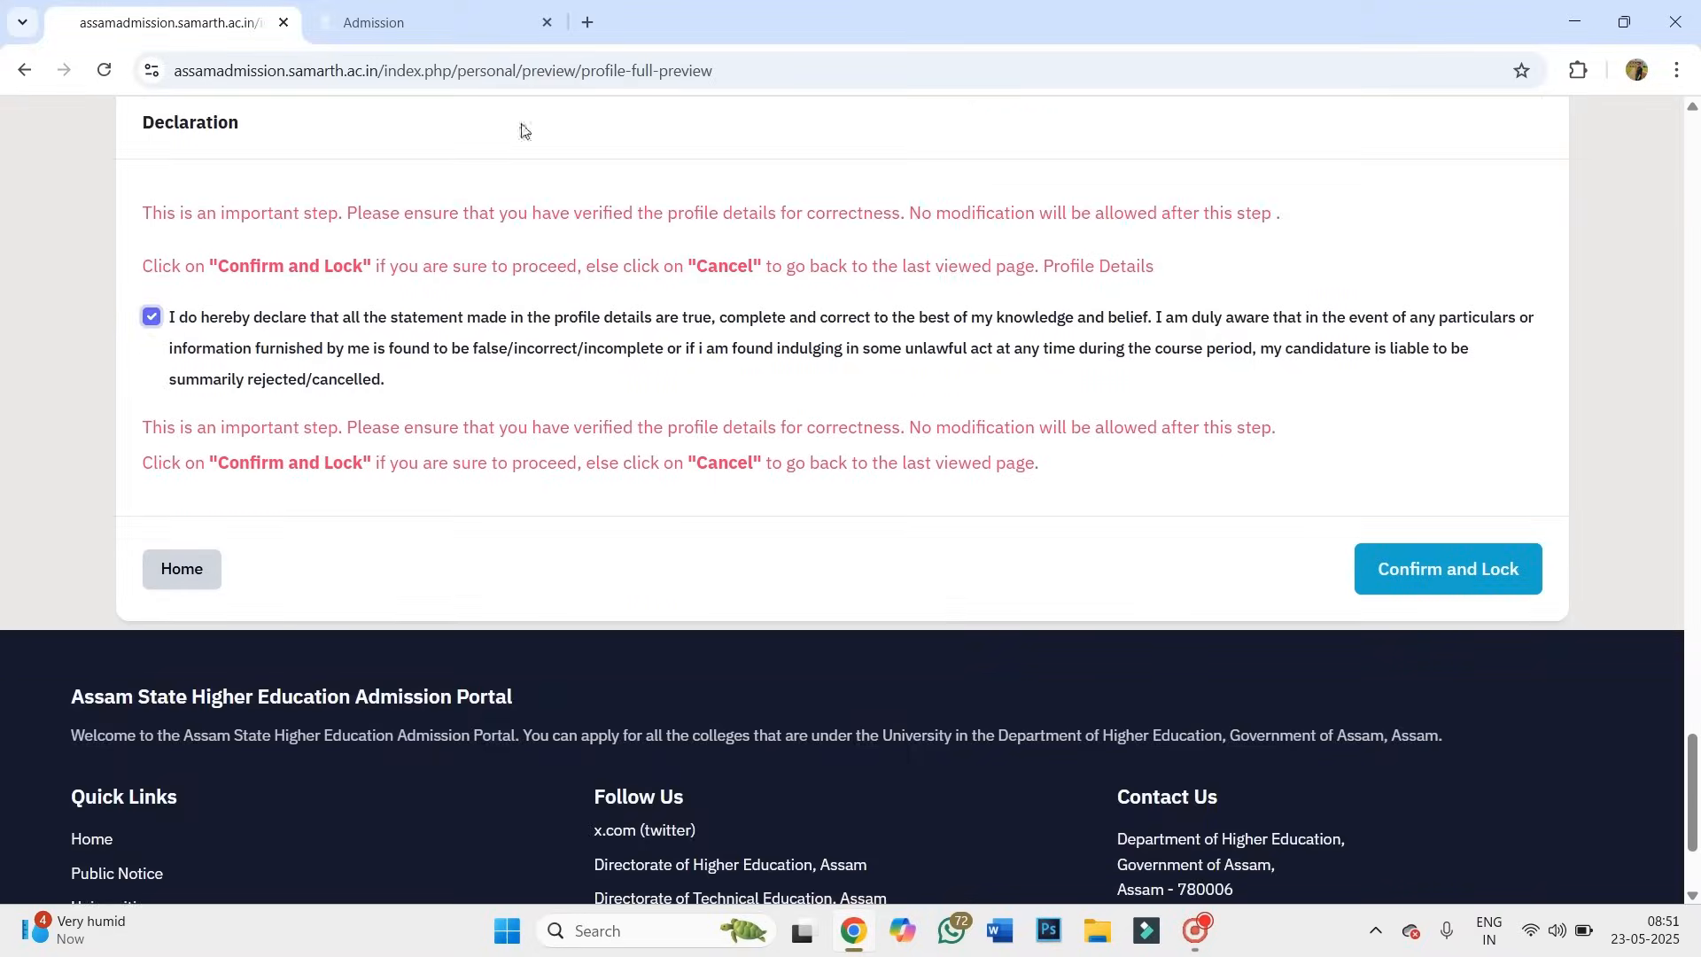
pyautogui.click(1478, 595)
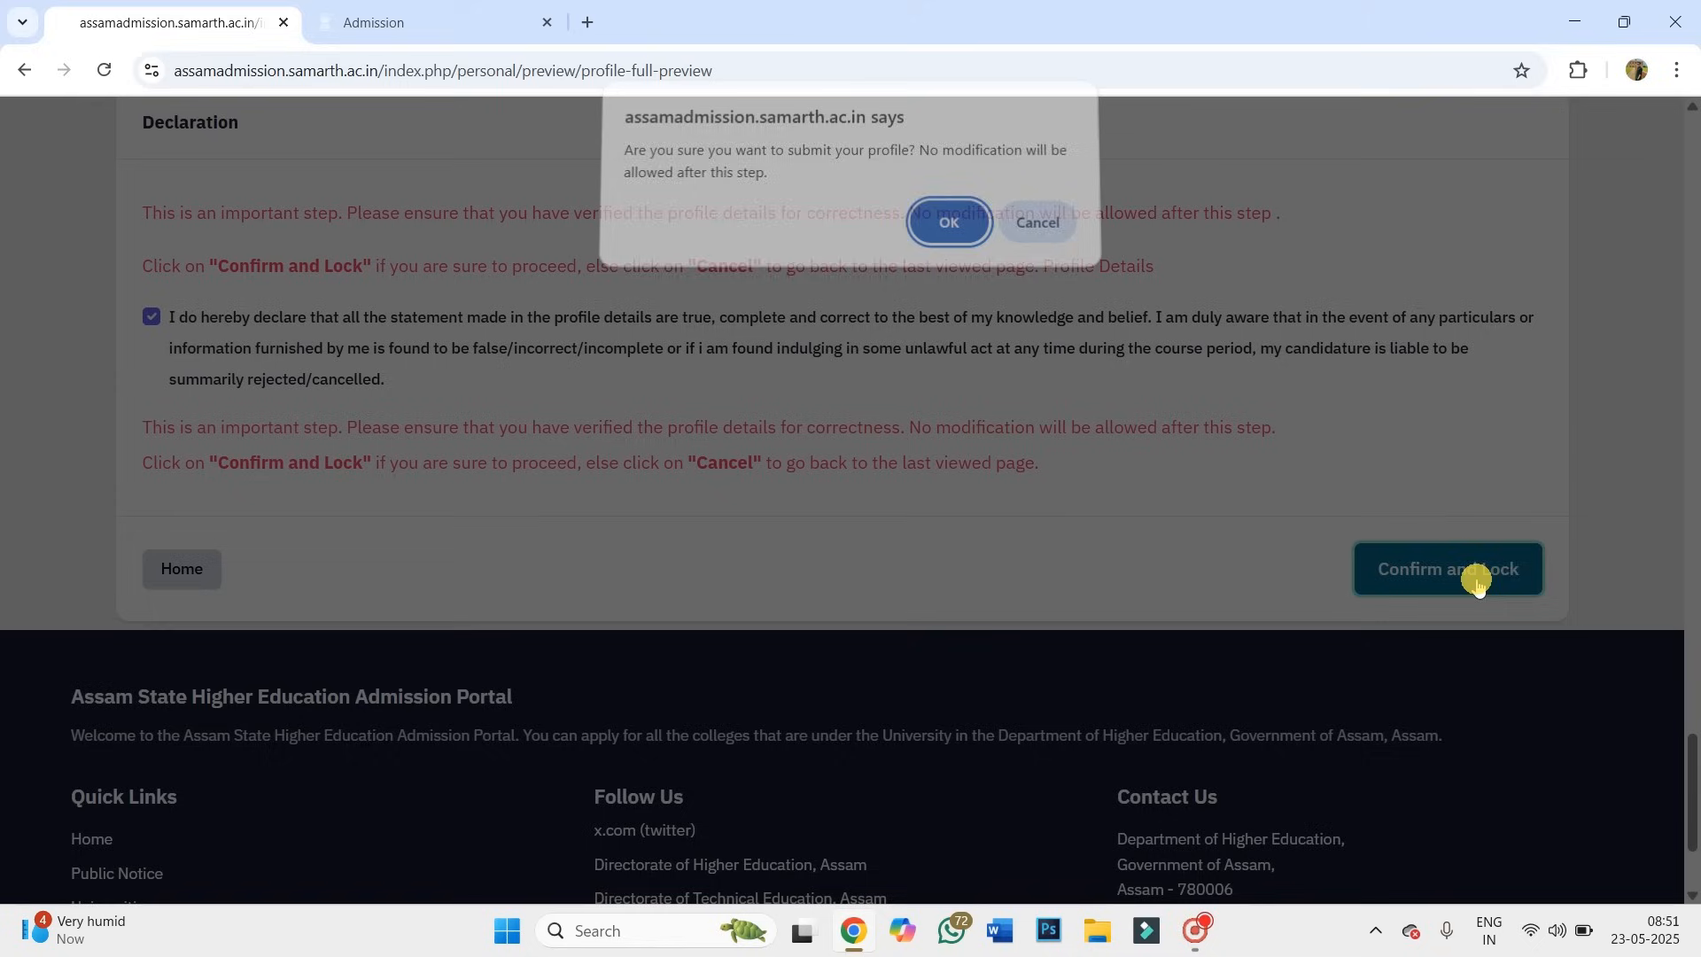
pyautogui.click(952, 250)
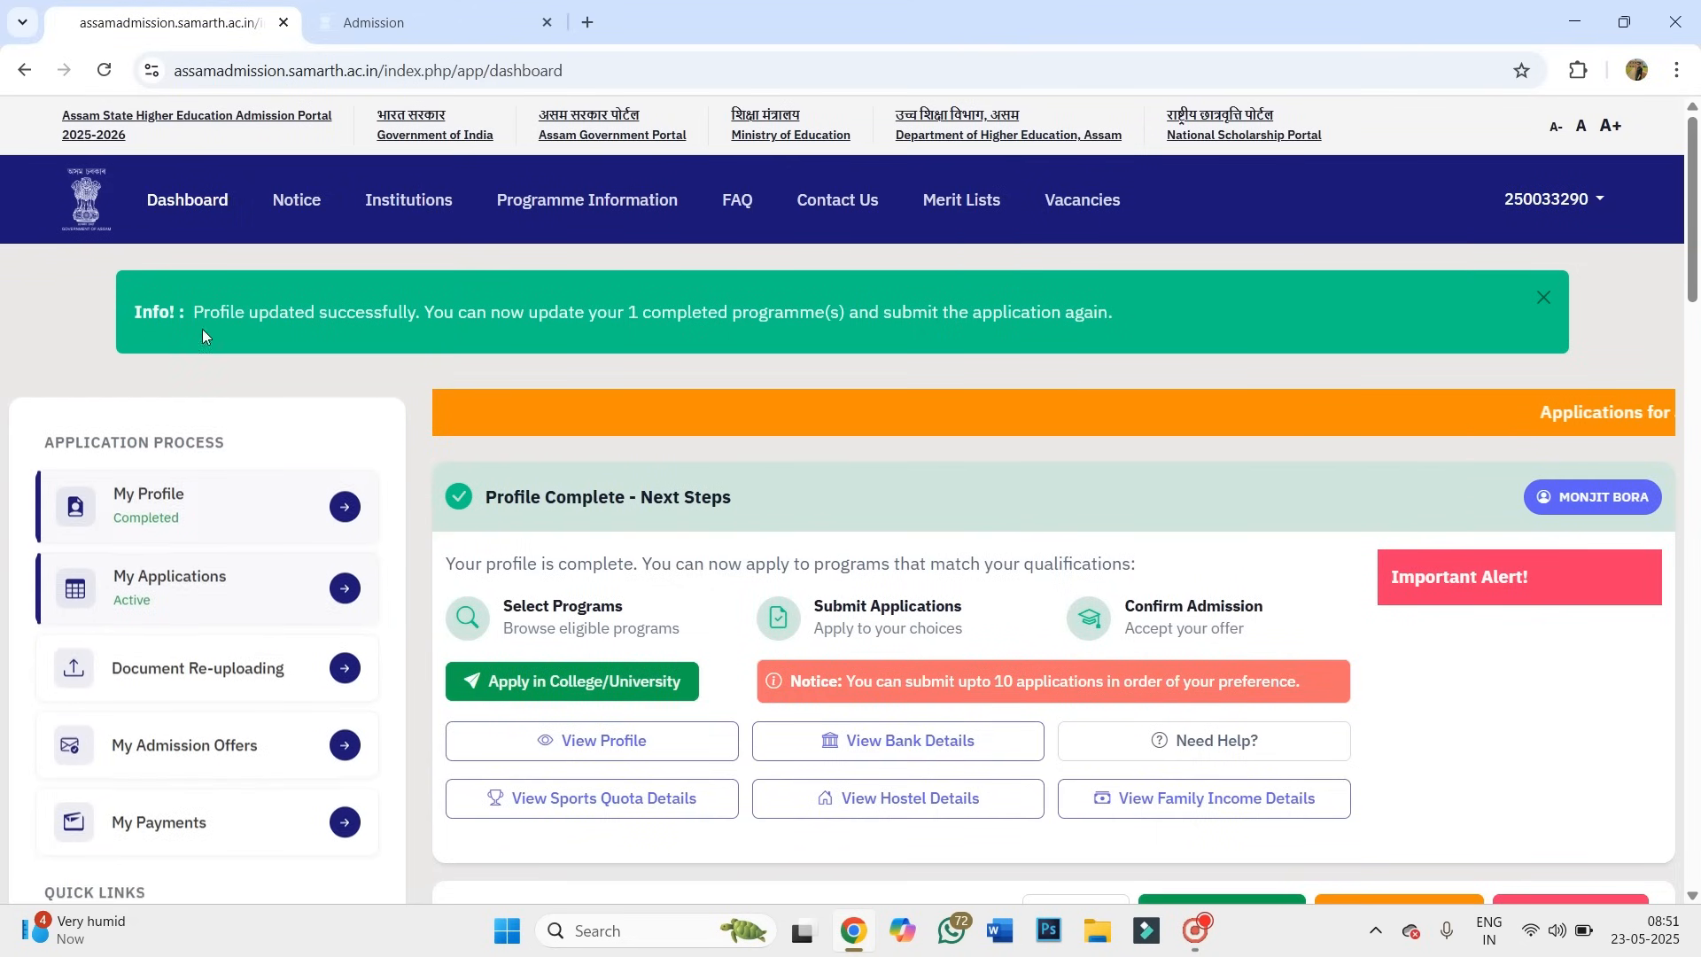
# Examine the profile update notice and the in-process and submitted programme applications on the dashboard.
pyautogui.moveTo(204, 314); pyautogui.dragTo(1104, 324)
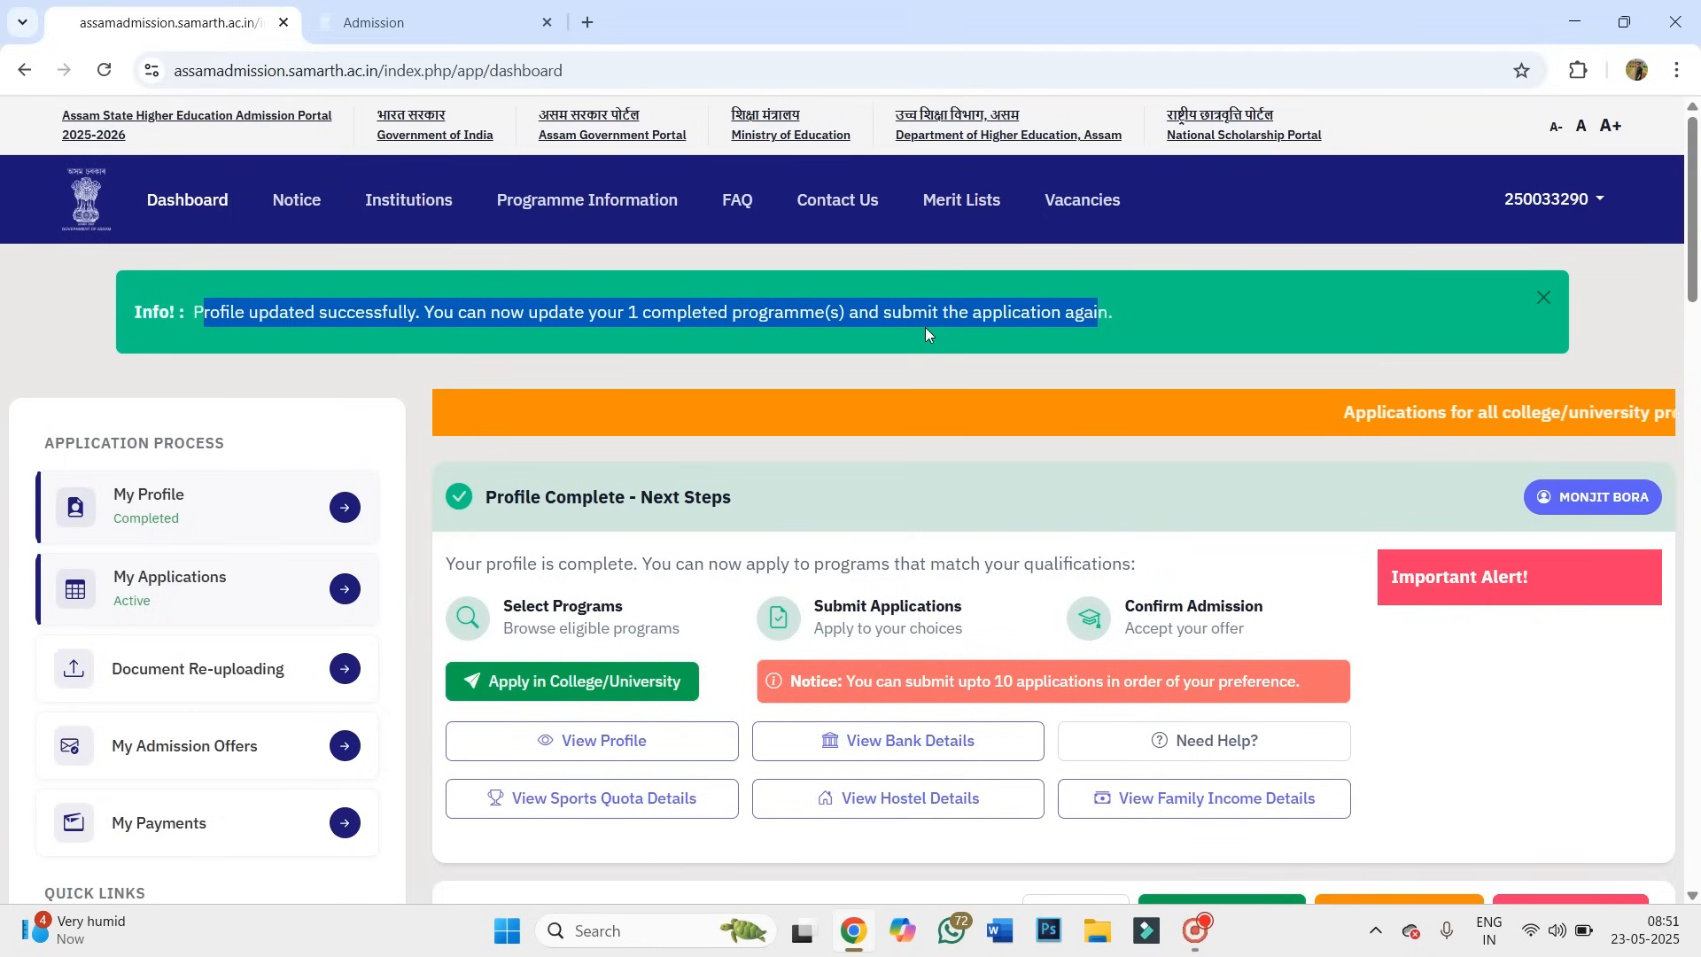
pyautogui.scroll(-1, 858, 434)
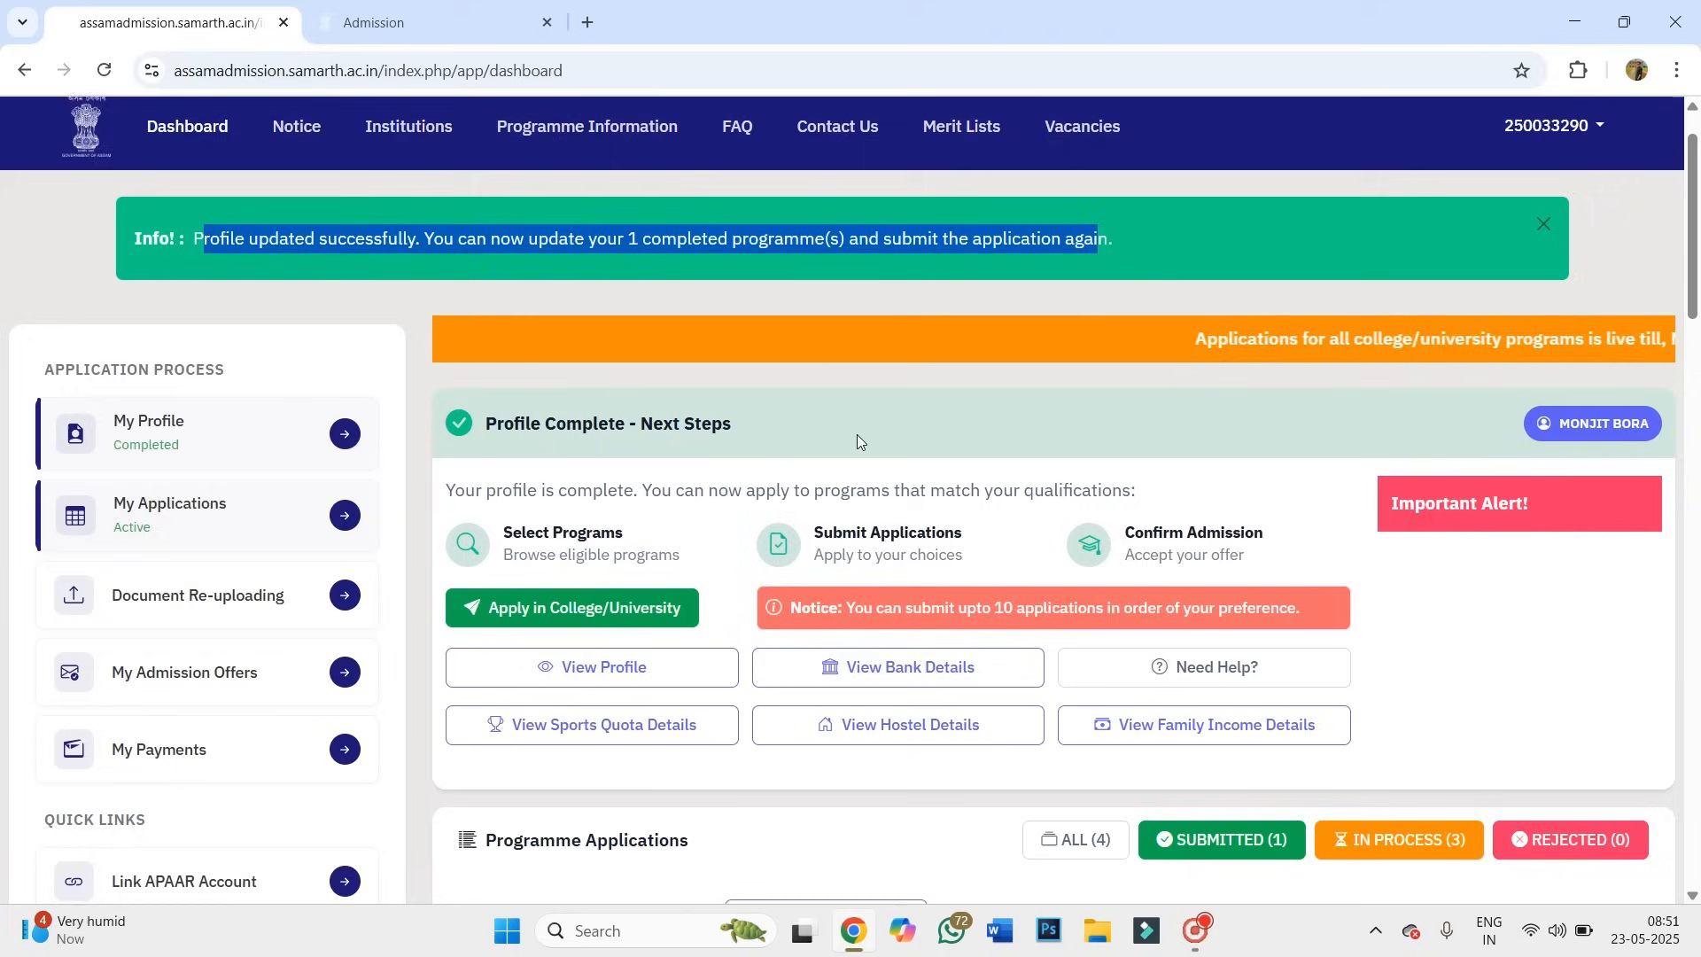
pyautogui.scroll(-2, 858, 434)
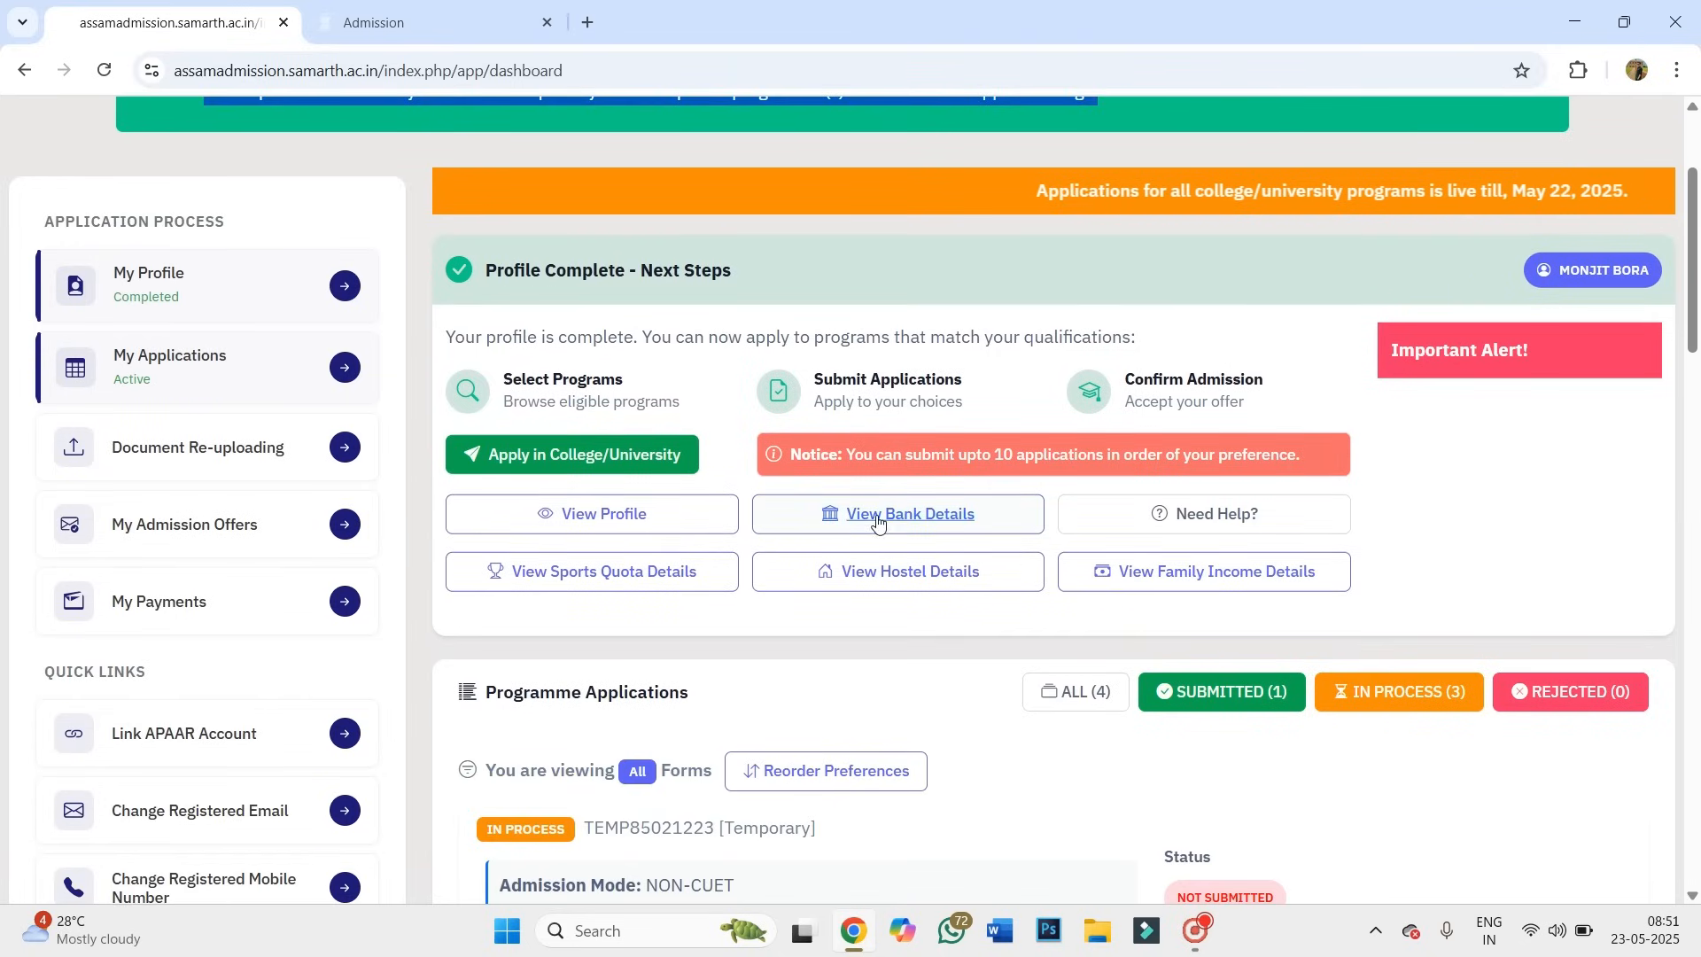
pyautogui.scroll(-9, 949, 559)
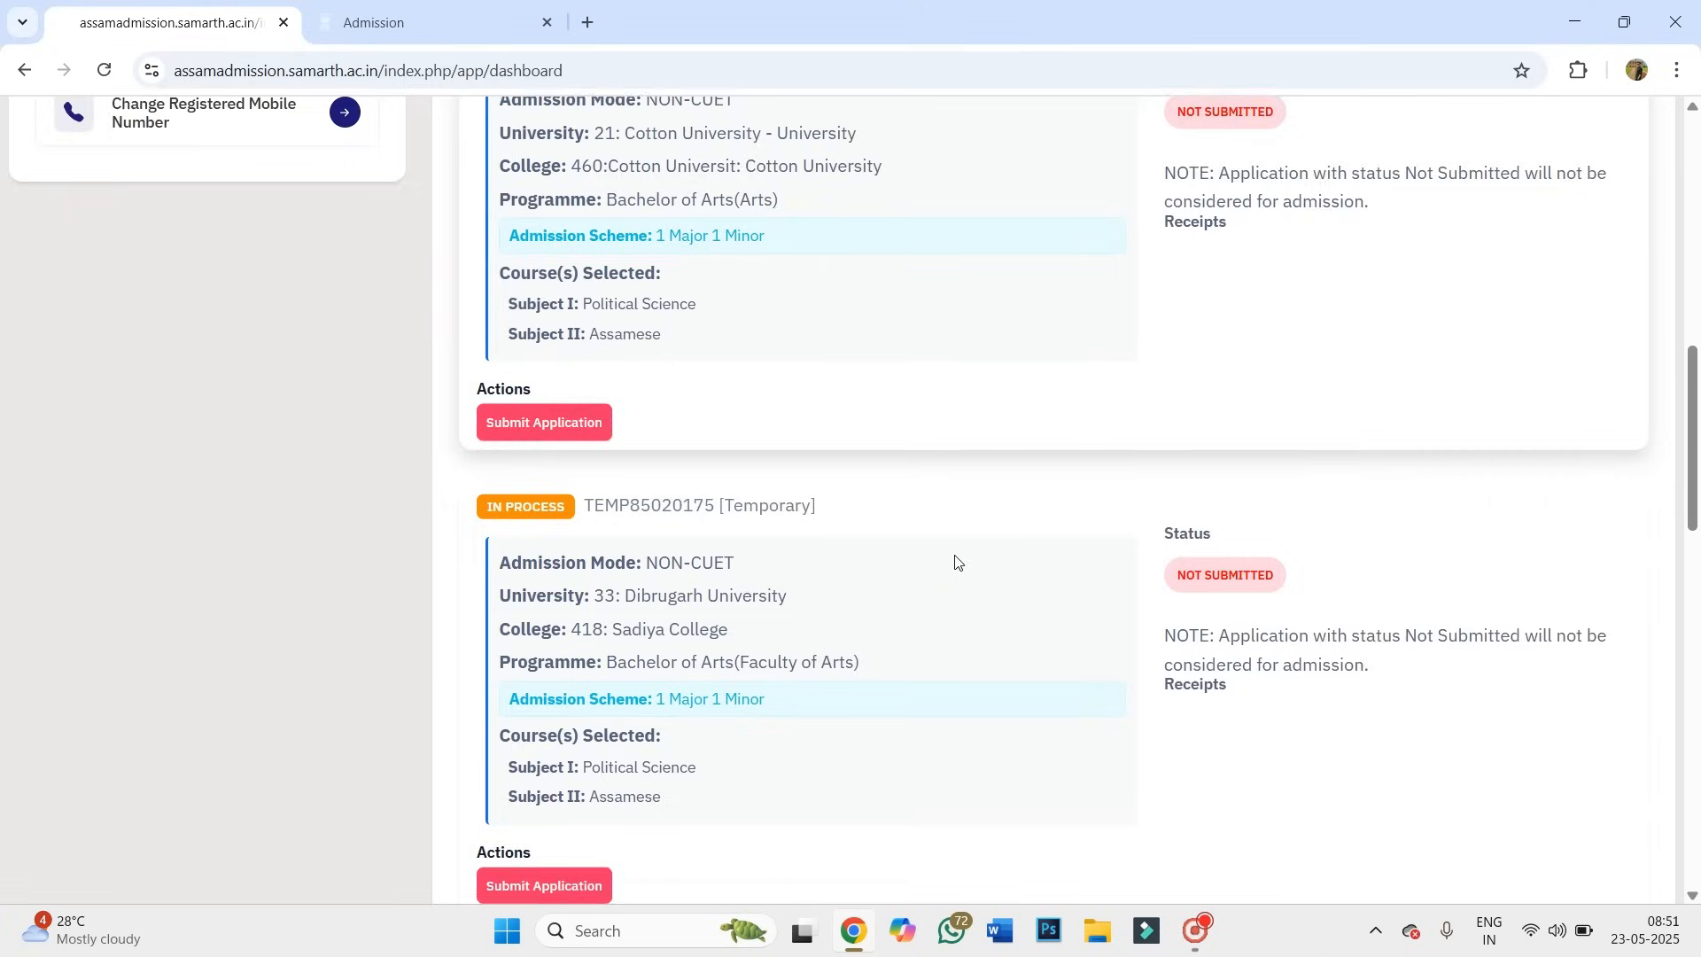
pyautogui.scroll(-11, 955, 562)
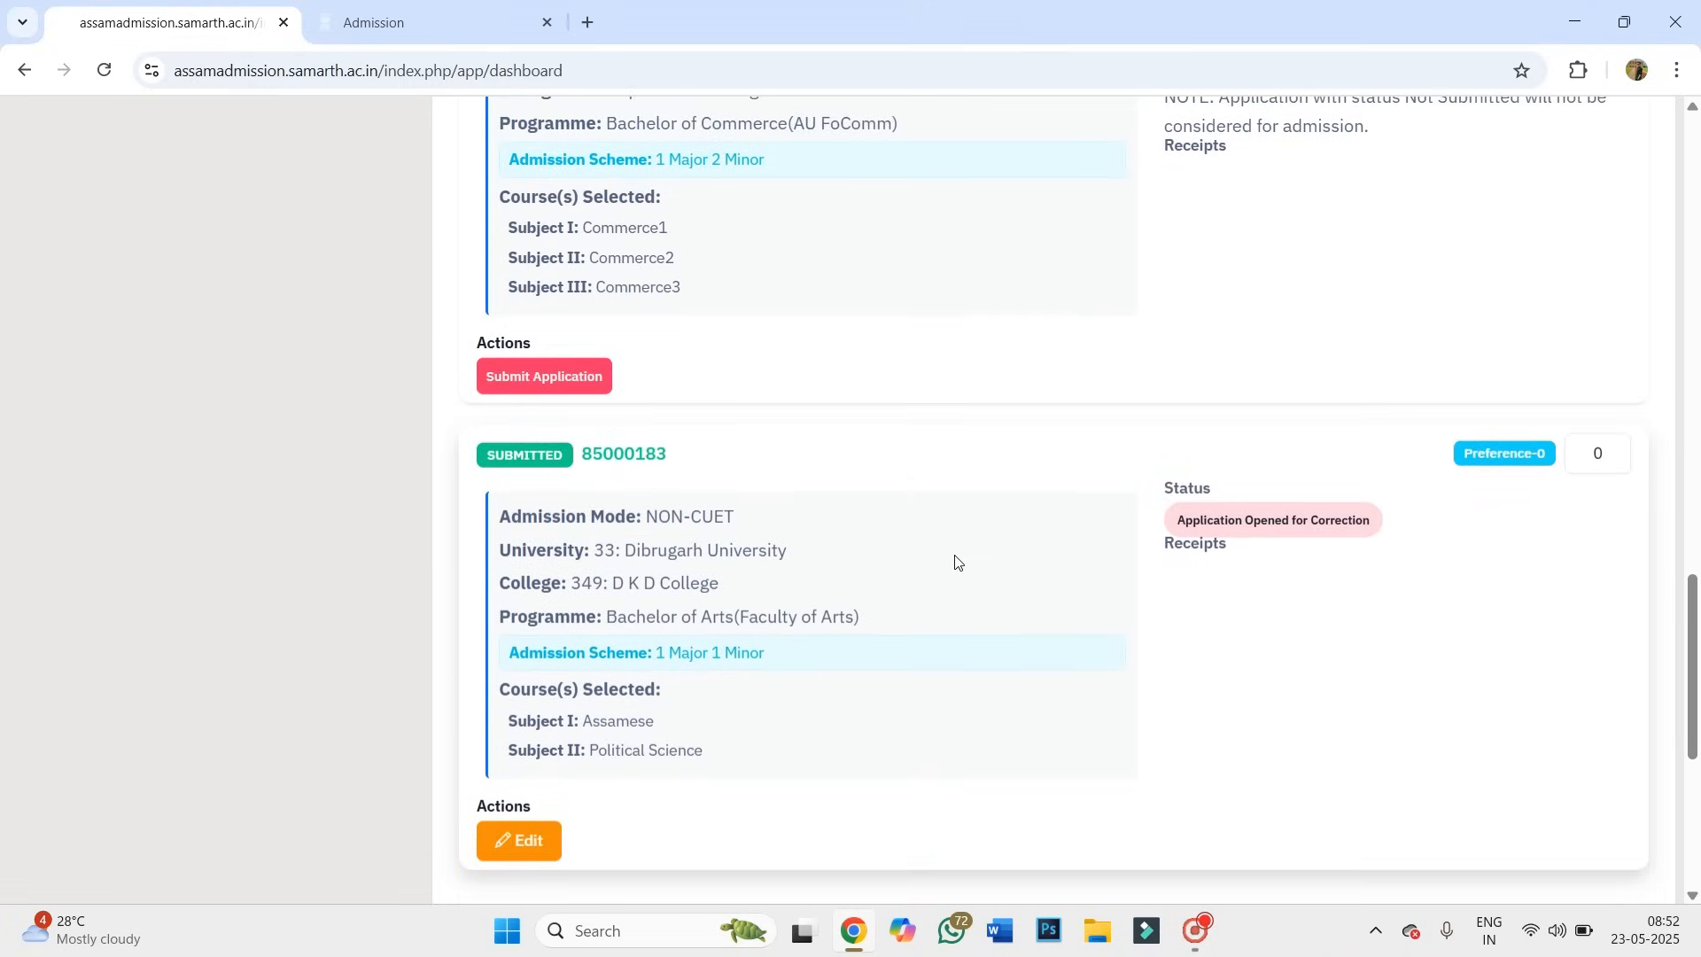
pyautogui.scroll(-1, 955, 562)
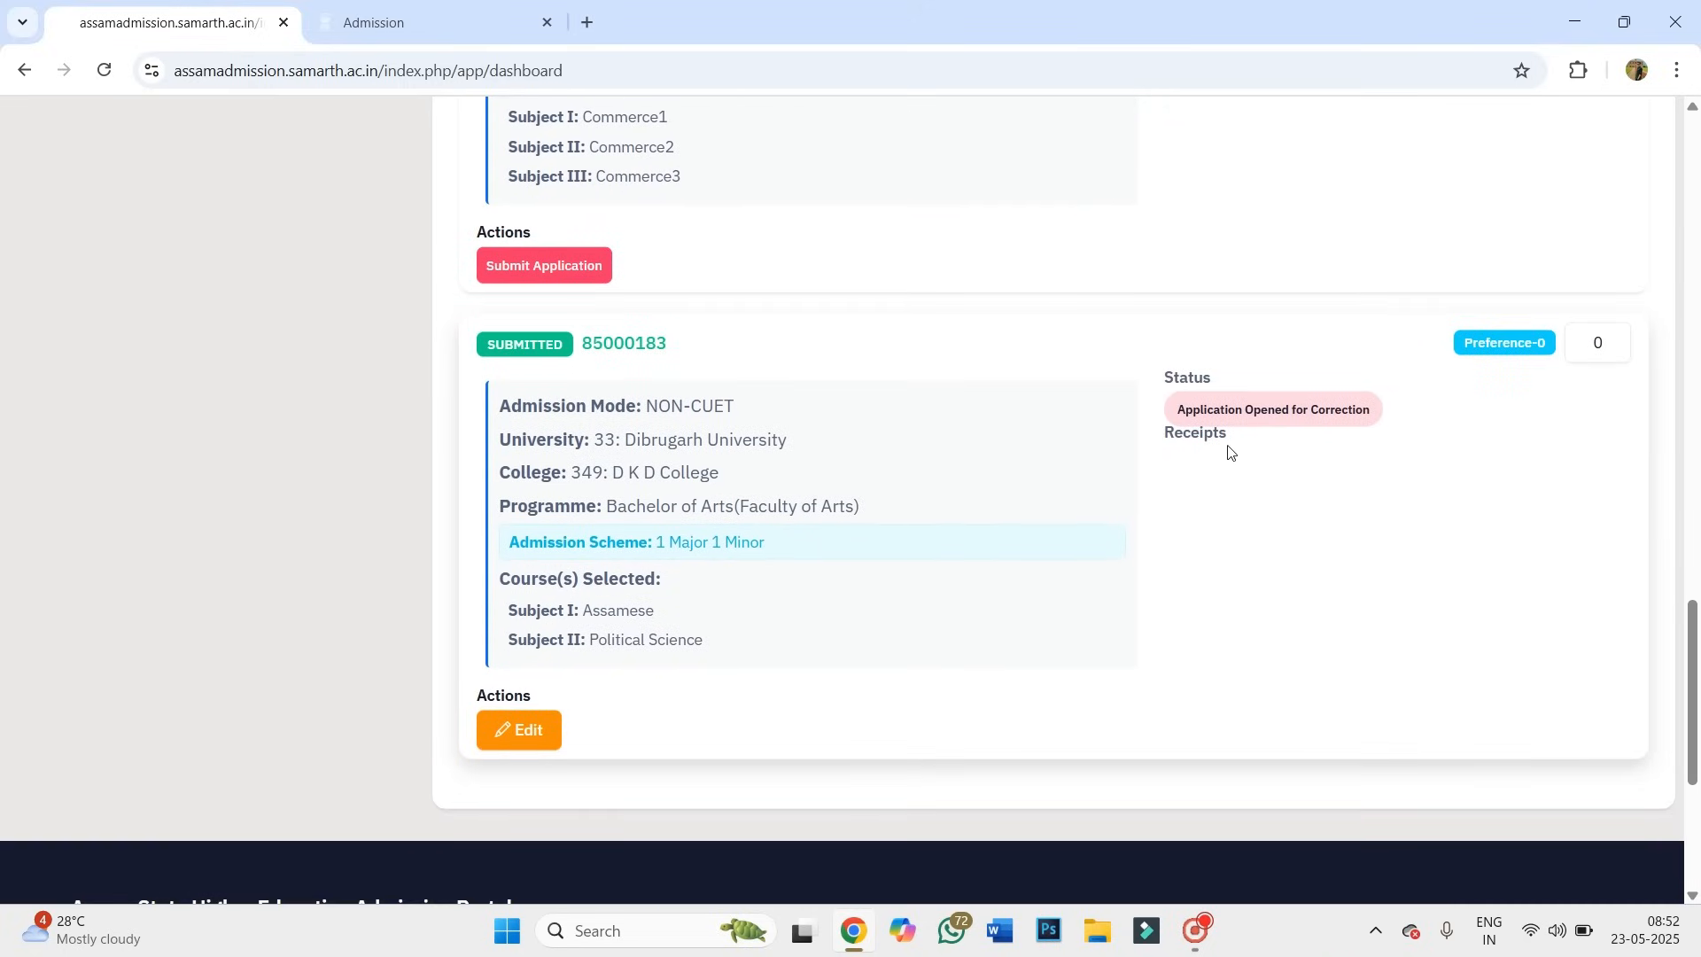
pyautogui.scroll(4, 771, 487)
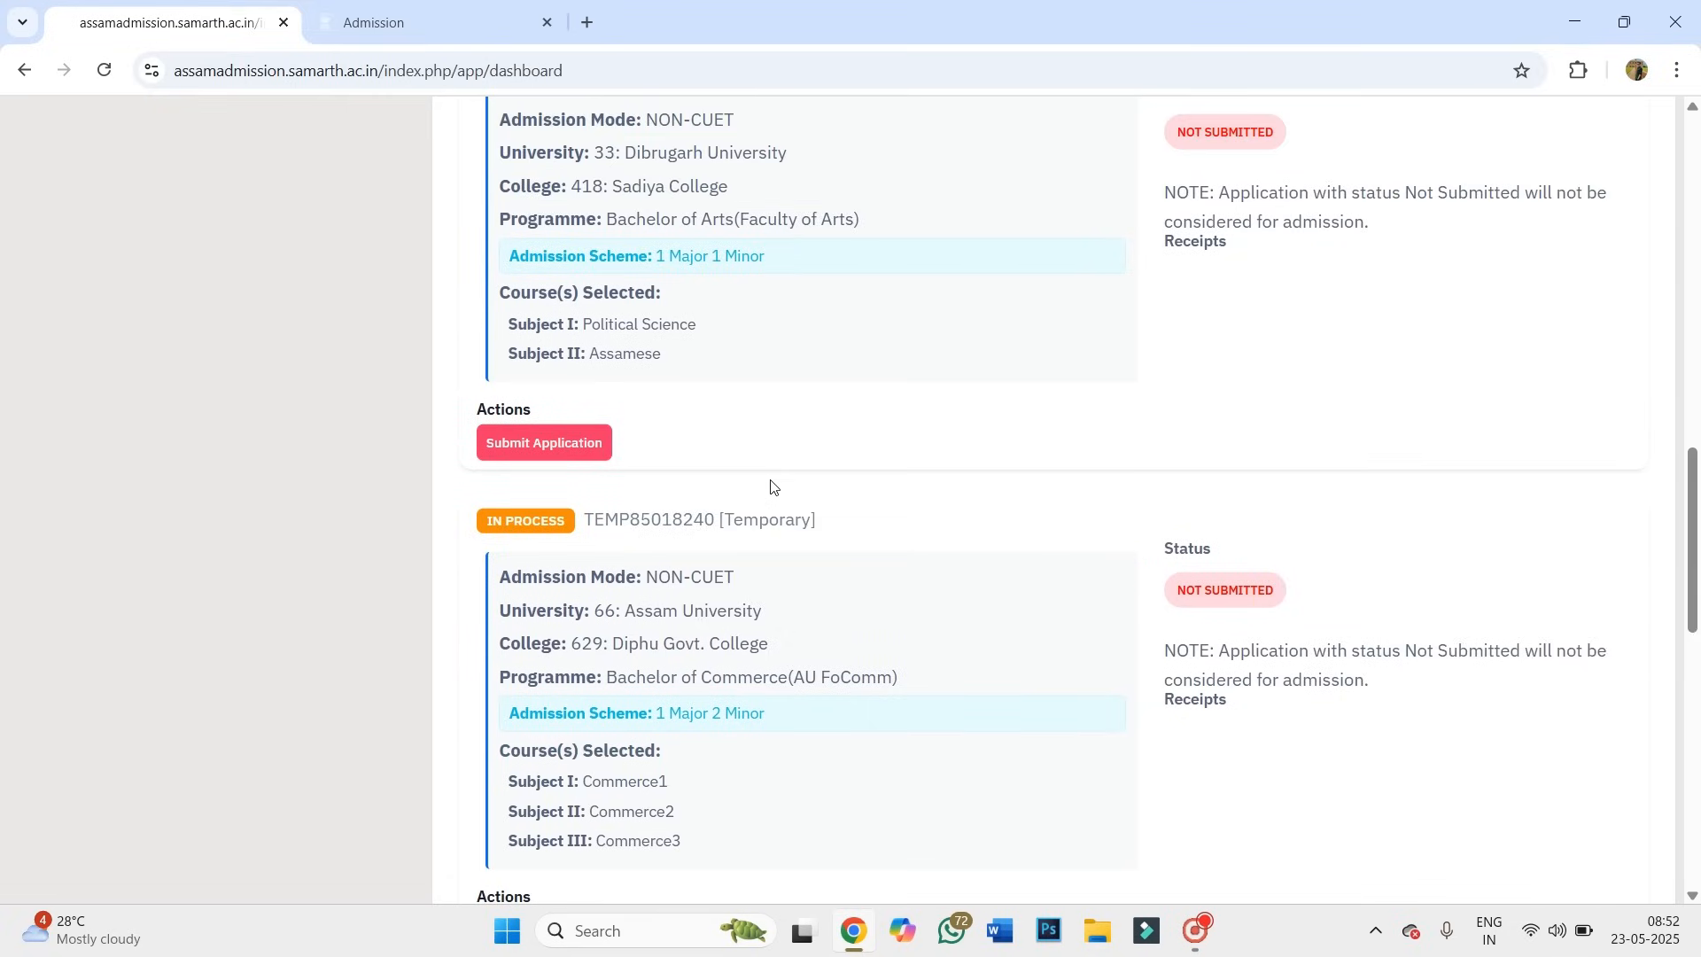
pyautogui.scroll(-2, 771, 487)
pyautogui.scroll(4, 877, 509)
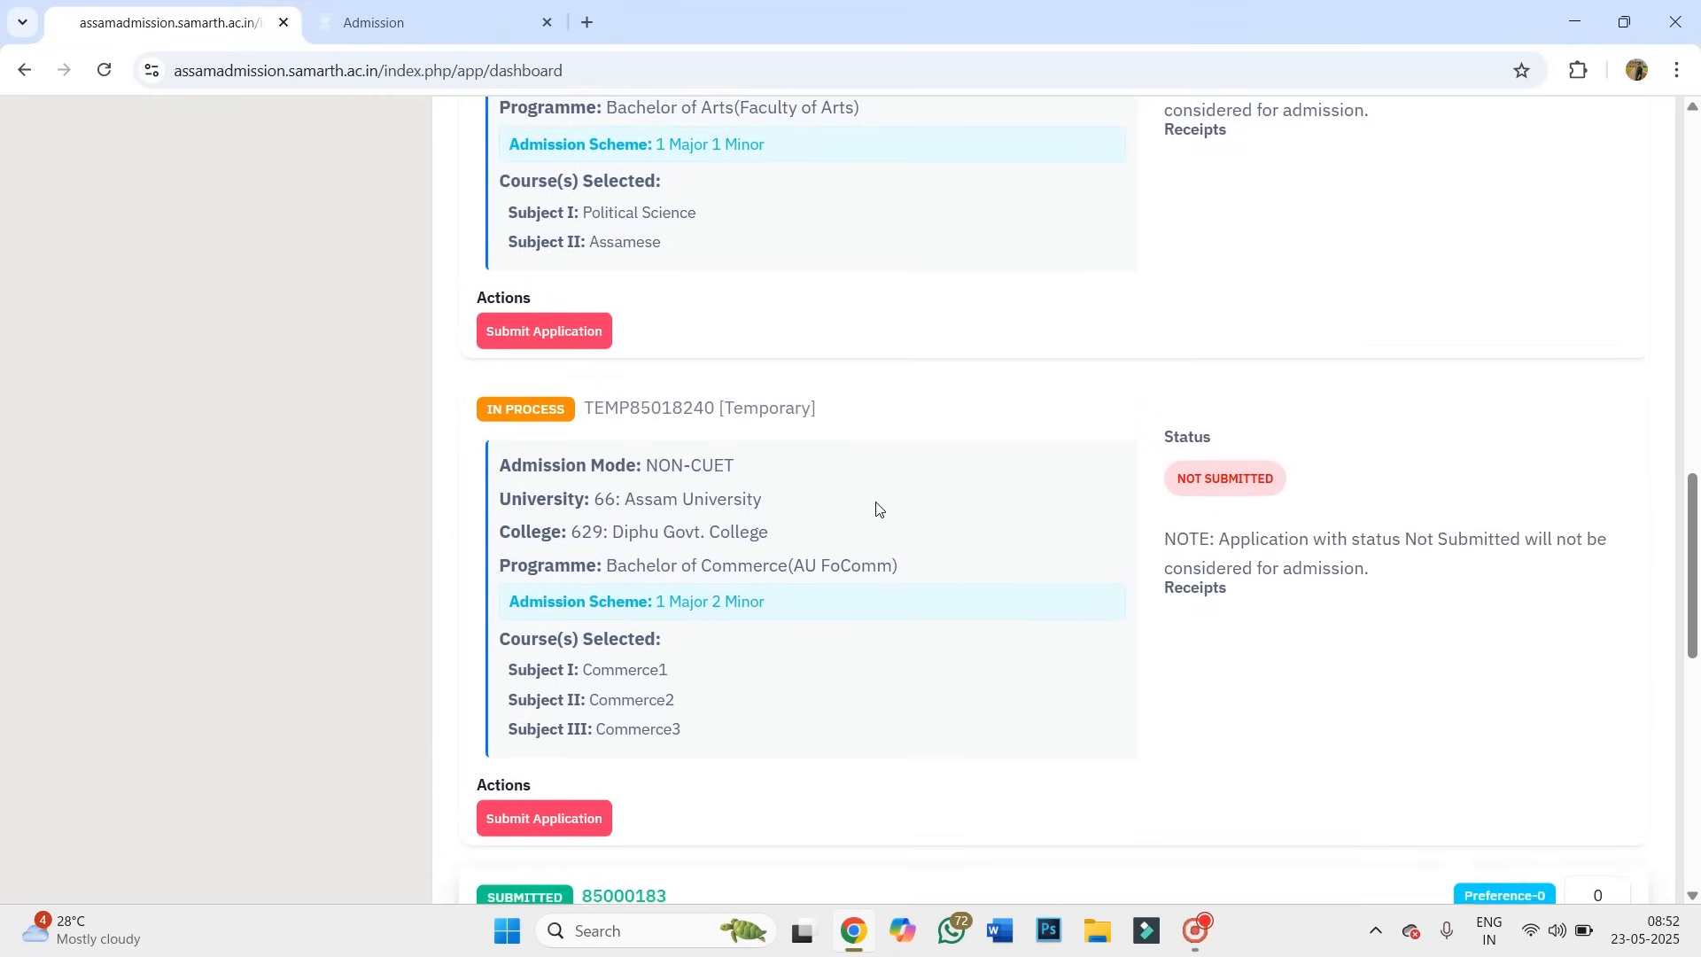
pyautogui.scroll(-4, 876, 509)
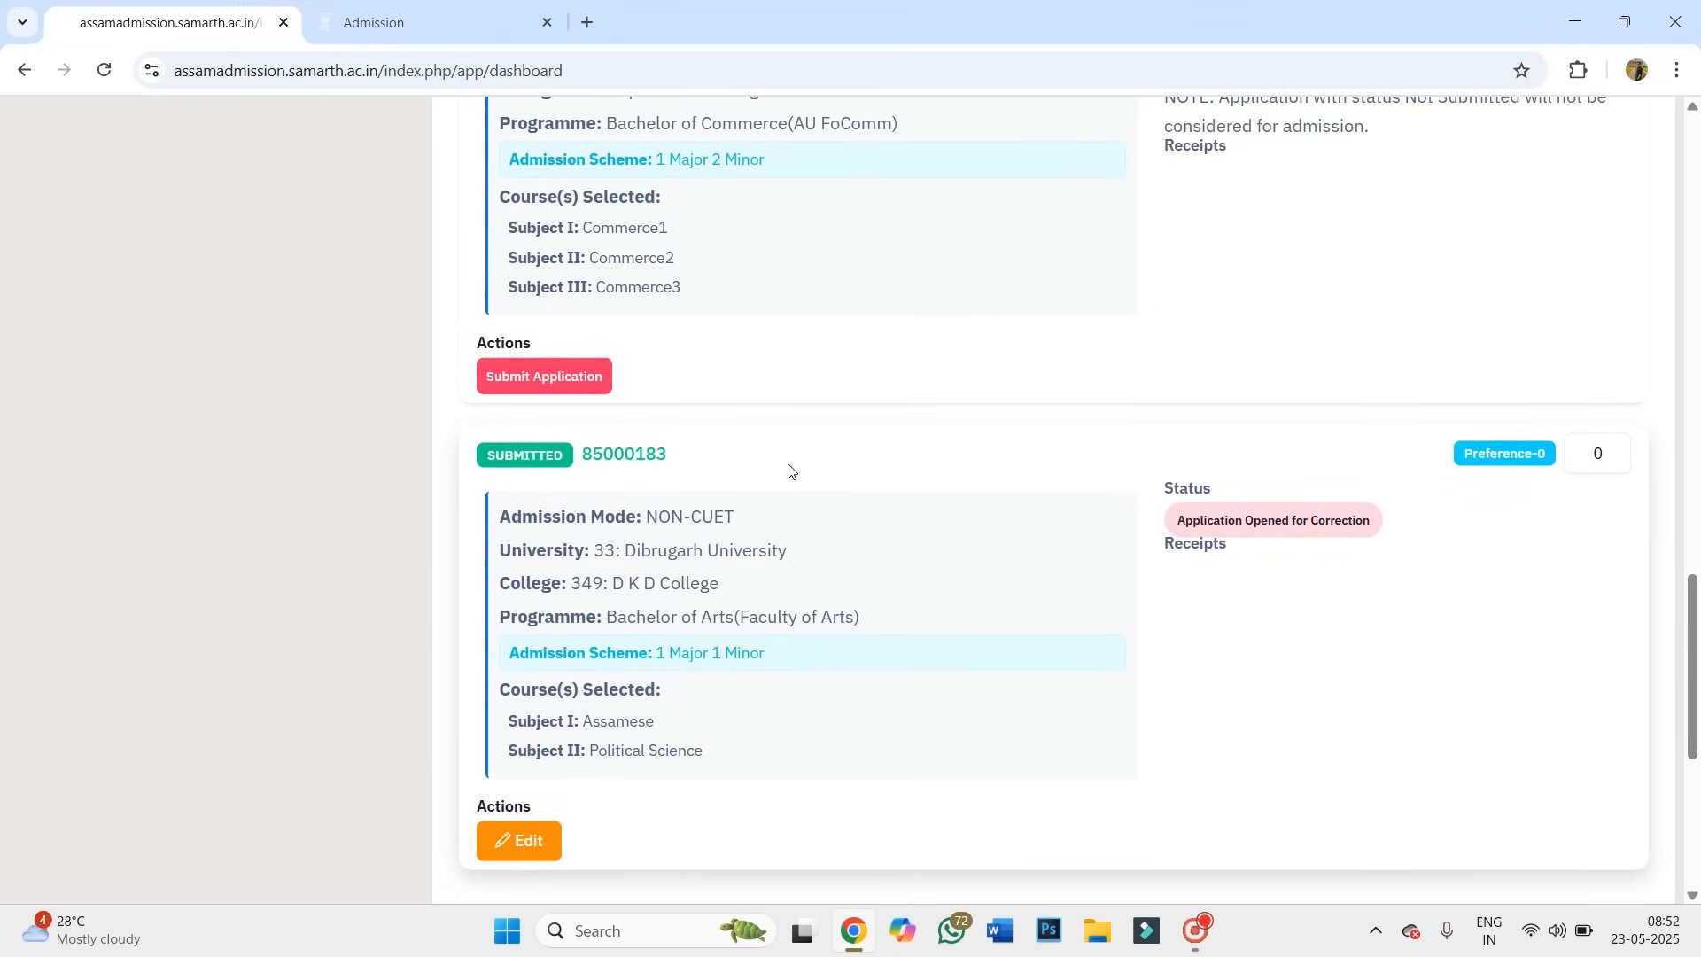
pyautogui.scroll(-3, 969, 478)
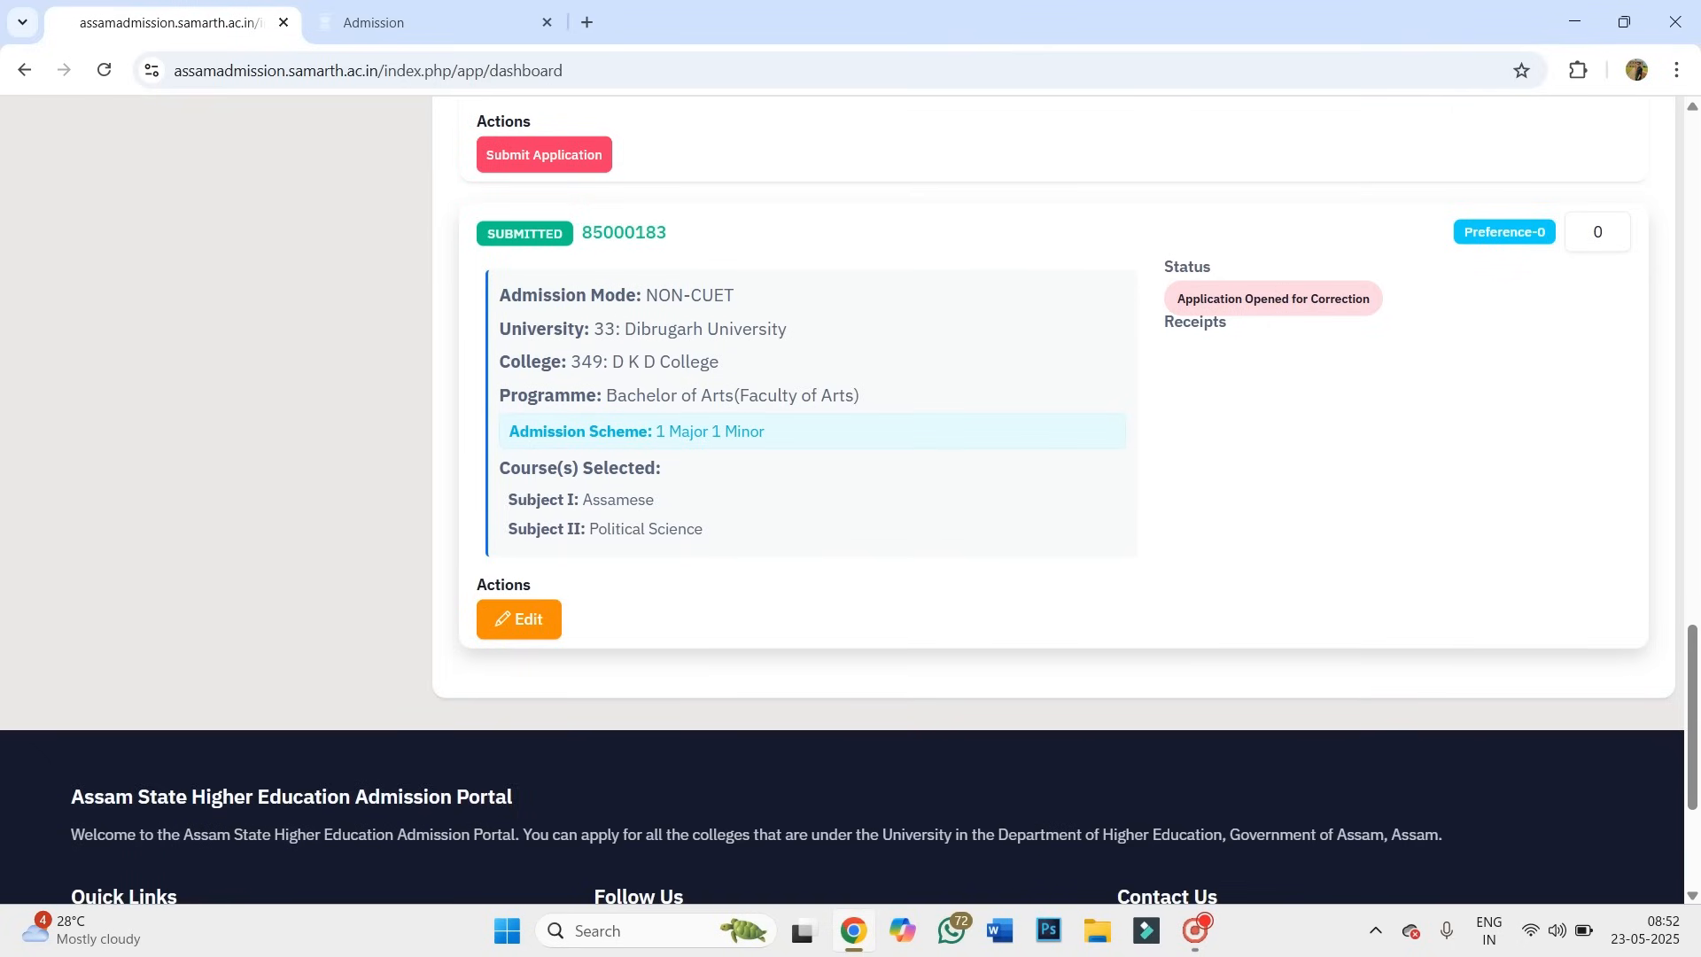
# Compare the status of the submitted D K D College application with that of the in-process Diphu Govt. College application.
pyautogui.moveTo(1186, 299); pyautogui.dragTo(1391, 316)
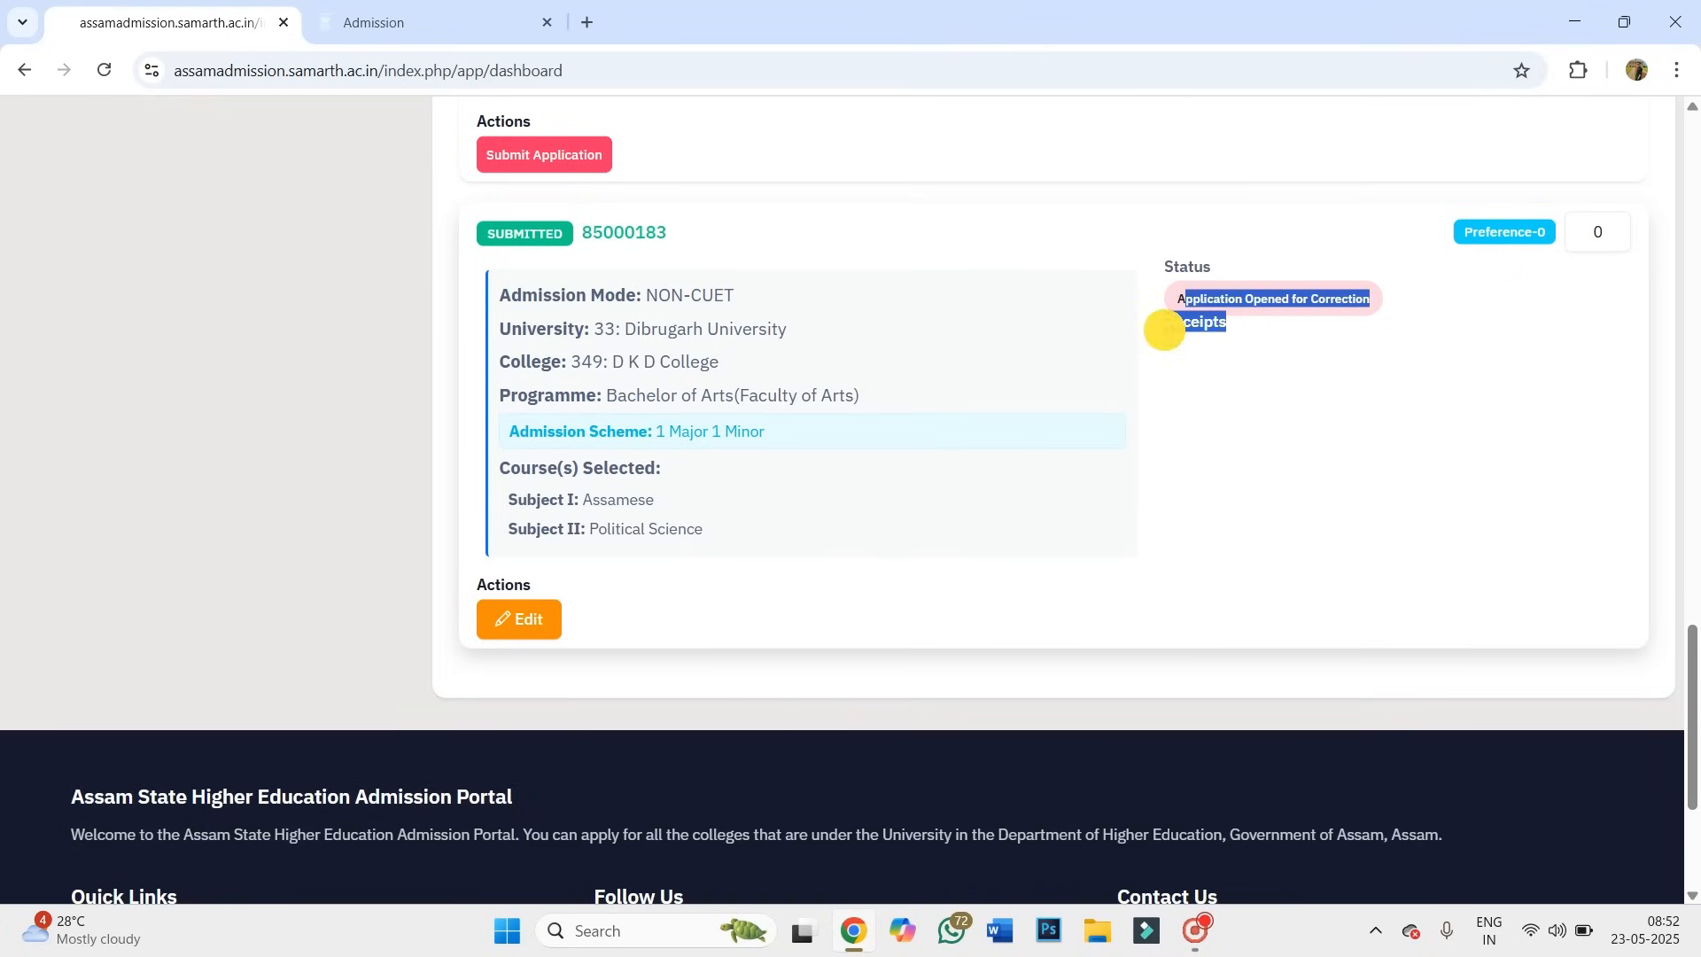
pyautogui.click(1162, 292)
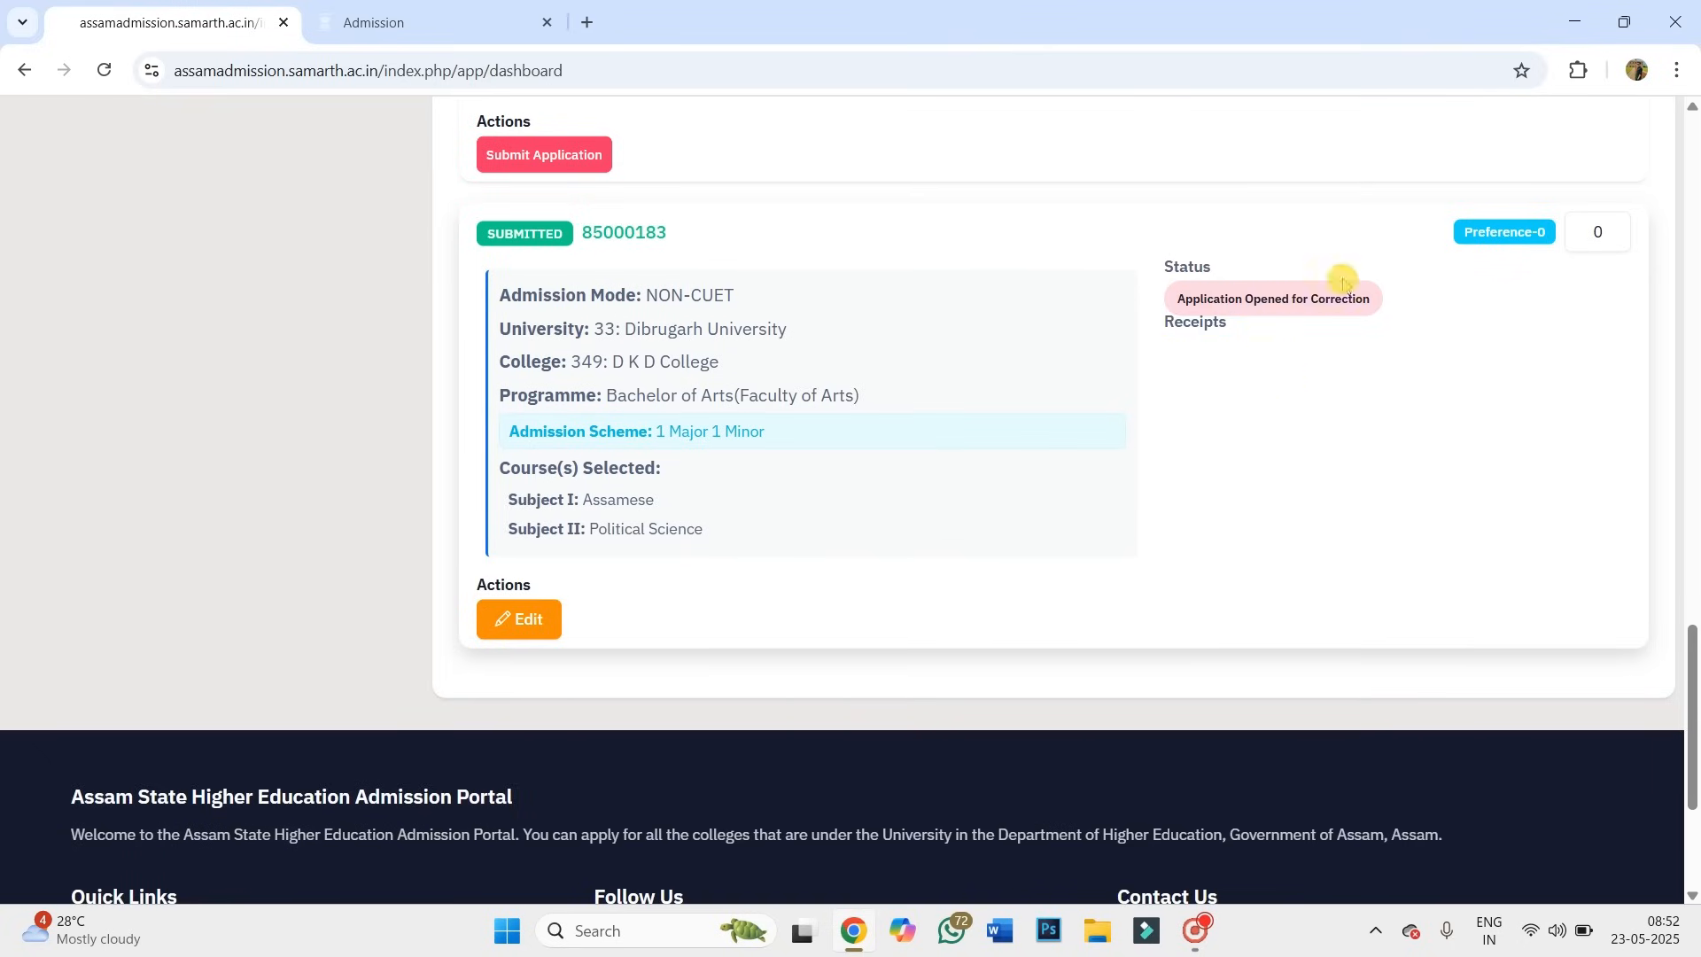
pyautogui.scroll(1, 1232, 372)
pyautogui.scroll(6, 1232, 372)
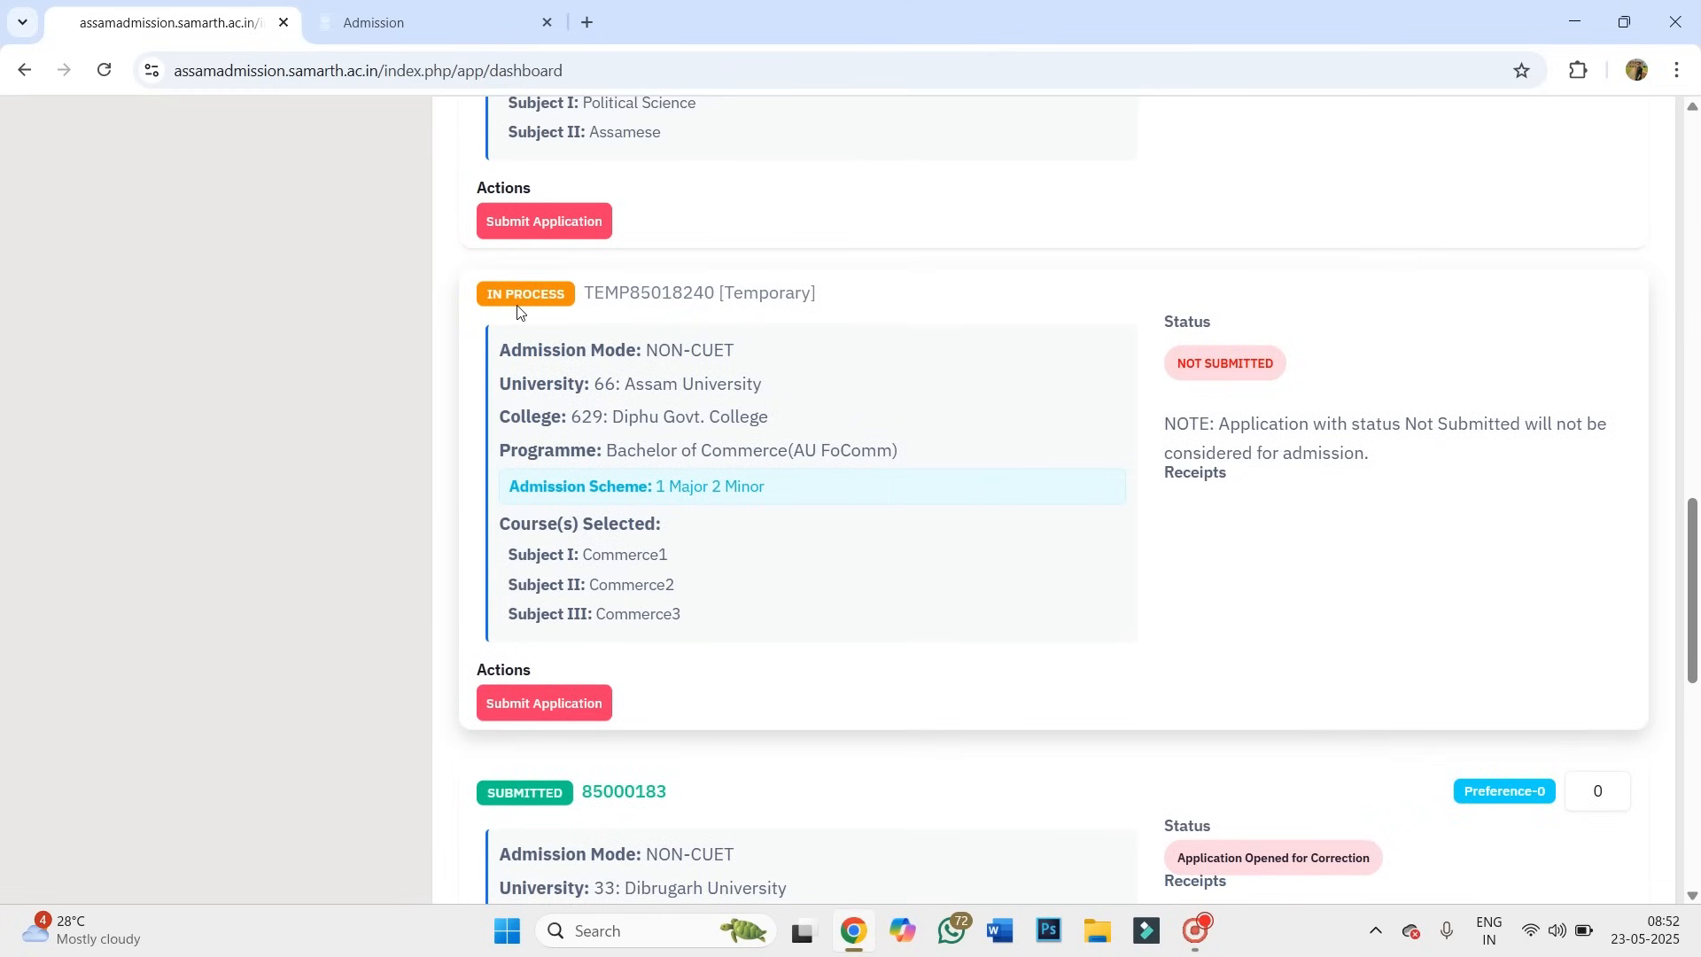
pyautogui.moveTo(1179, 359); pyautogui.dragTo(1282, 397)
pyautogui.scroll(-5, 1012, 439)
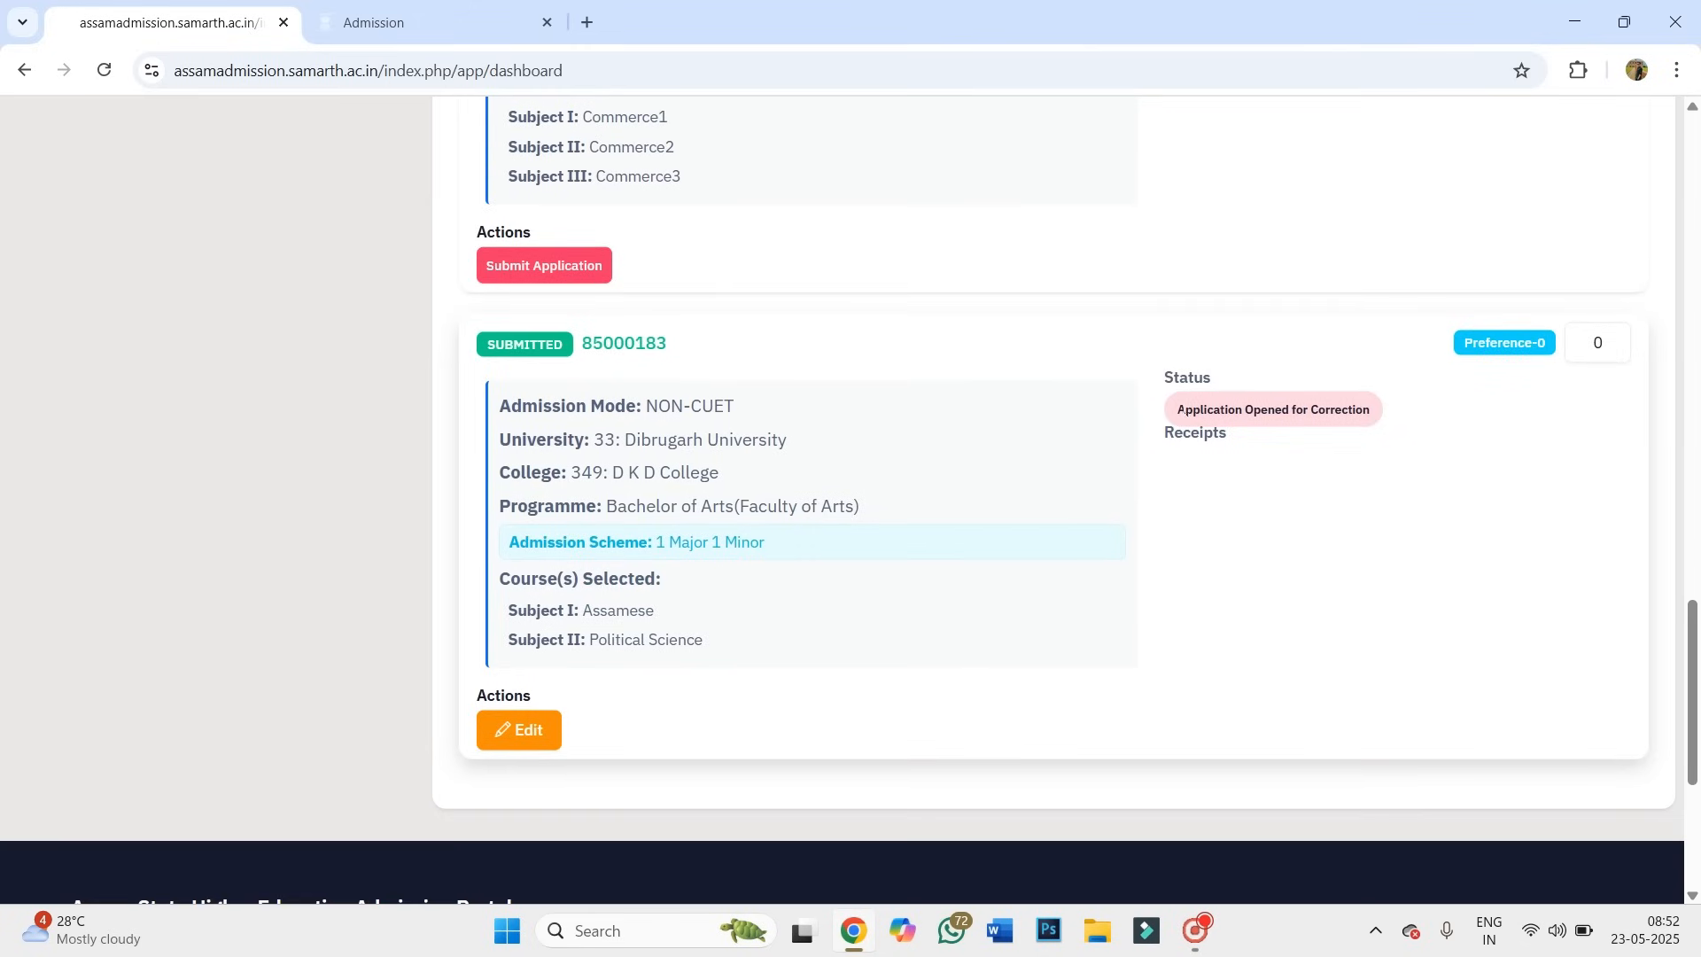
pyautogui.moveTo(1181, 410); pyautogui.dragTo(1292, 444)
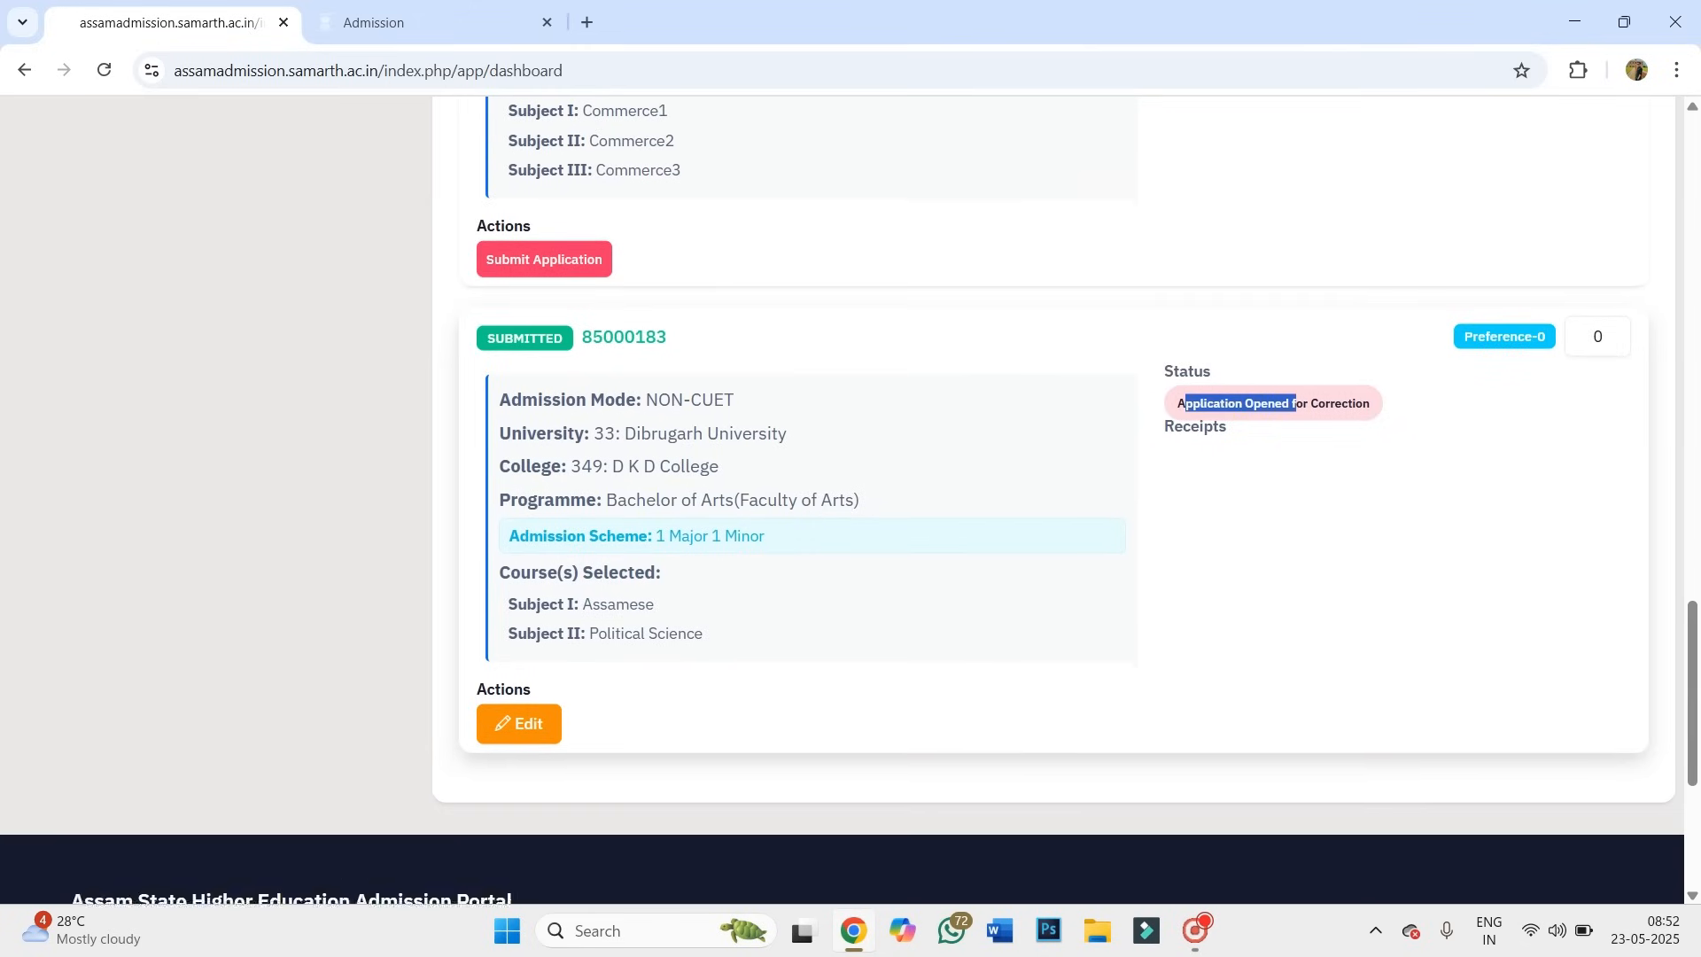
# Check the university and college of the submitted D K D College Bachelor of Arts application and open it for editing.
pyautogui.scroll(-1, 514, 268)
pyautogui.moveTo(627, 329); pyautogui.dragTo(767, 349)
pyautogui.moveTo(643, 362); pyautogui.dragTo(698, 361)
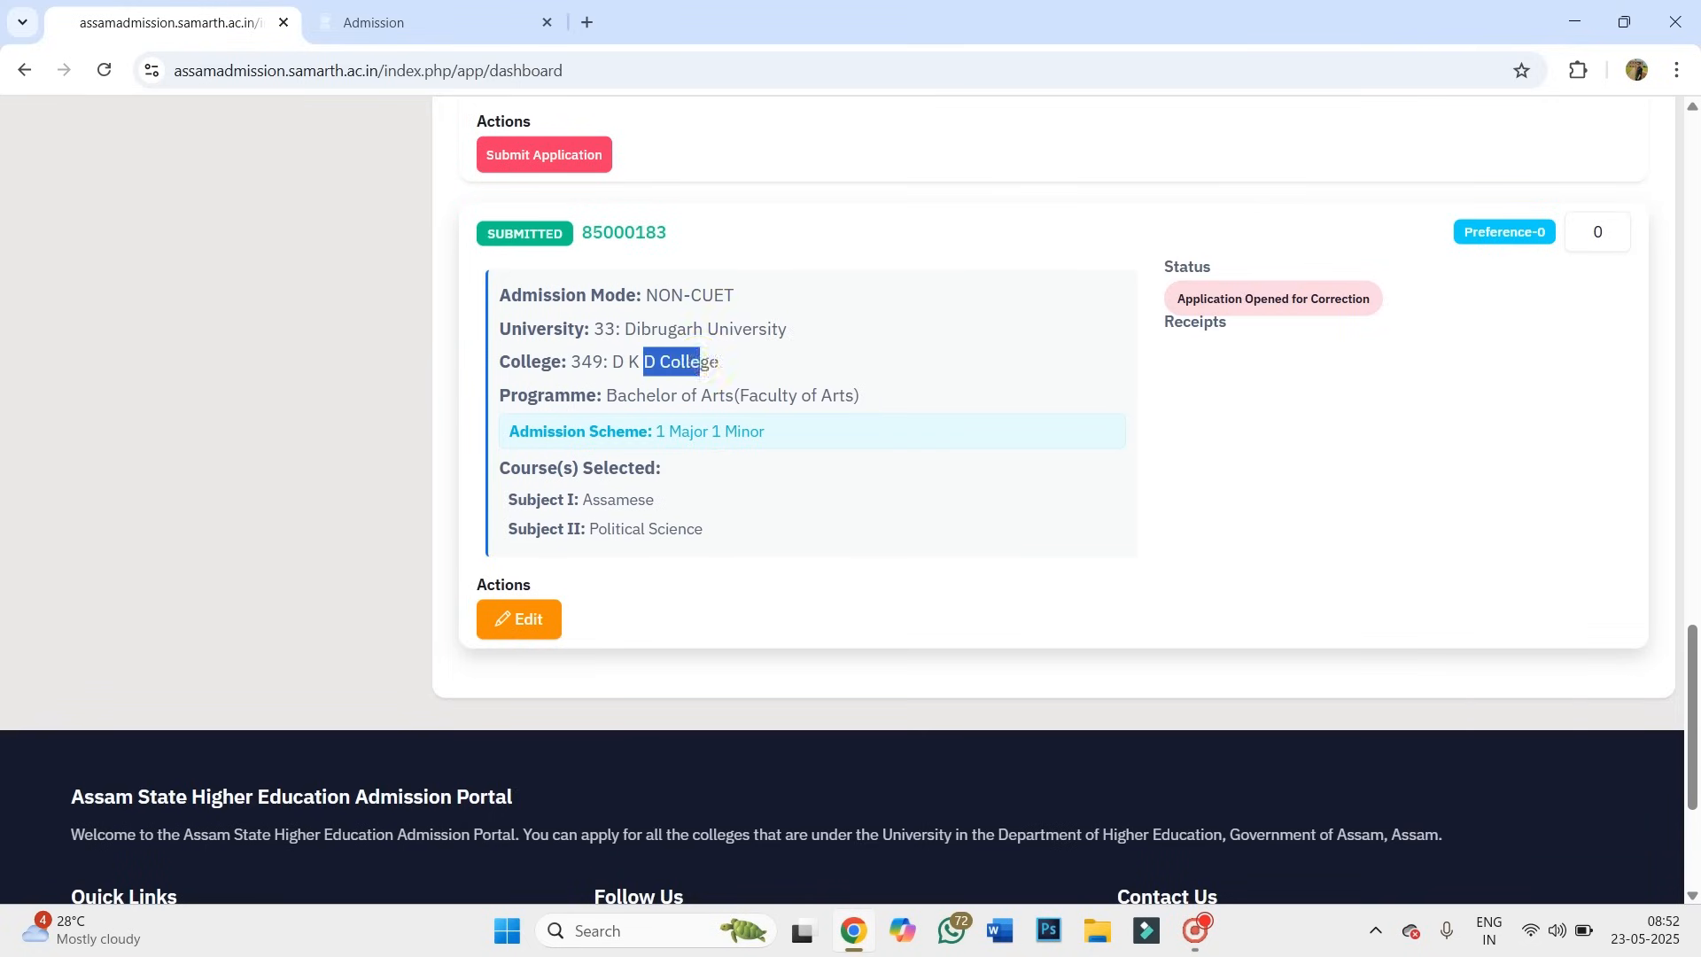
pyautogui.click(803, 430)
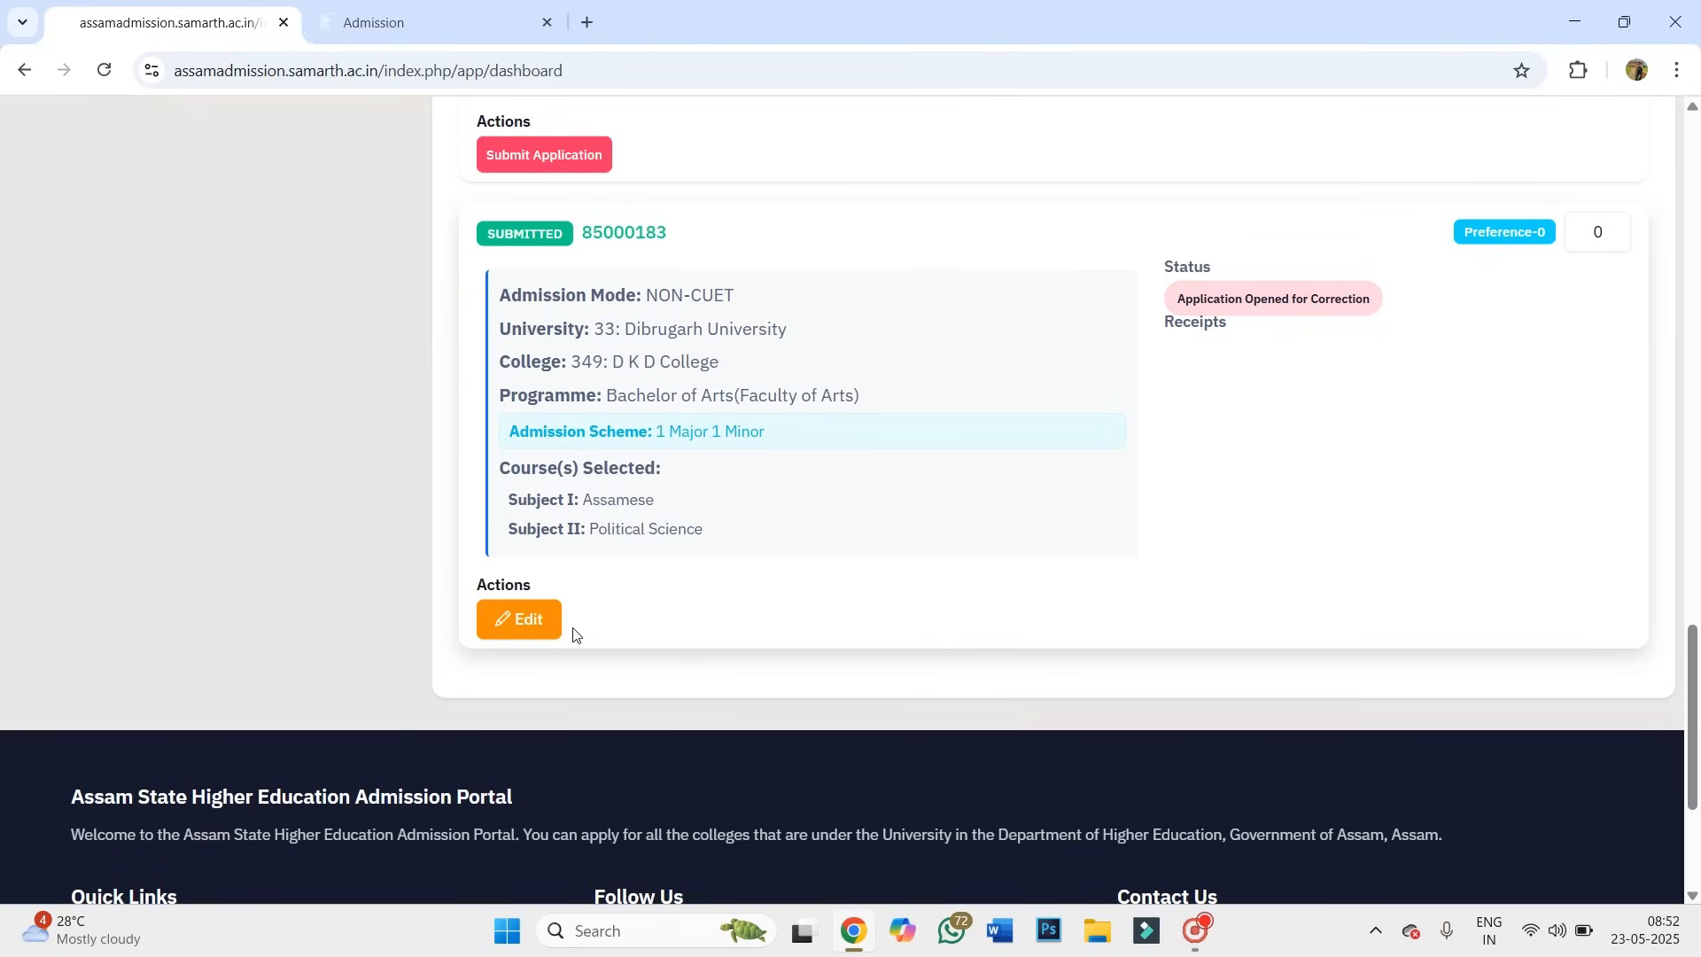
pyautogui.click(549, 622)
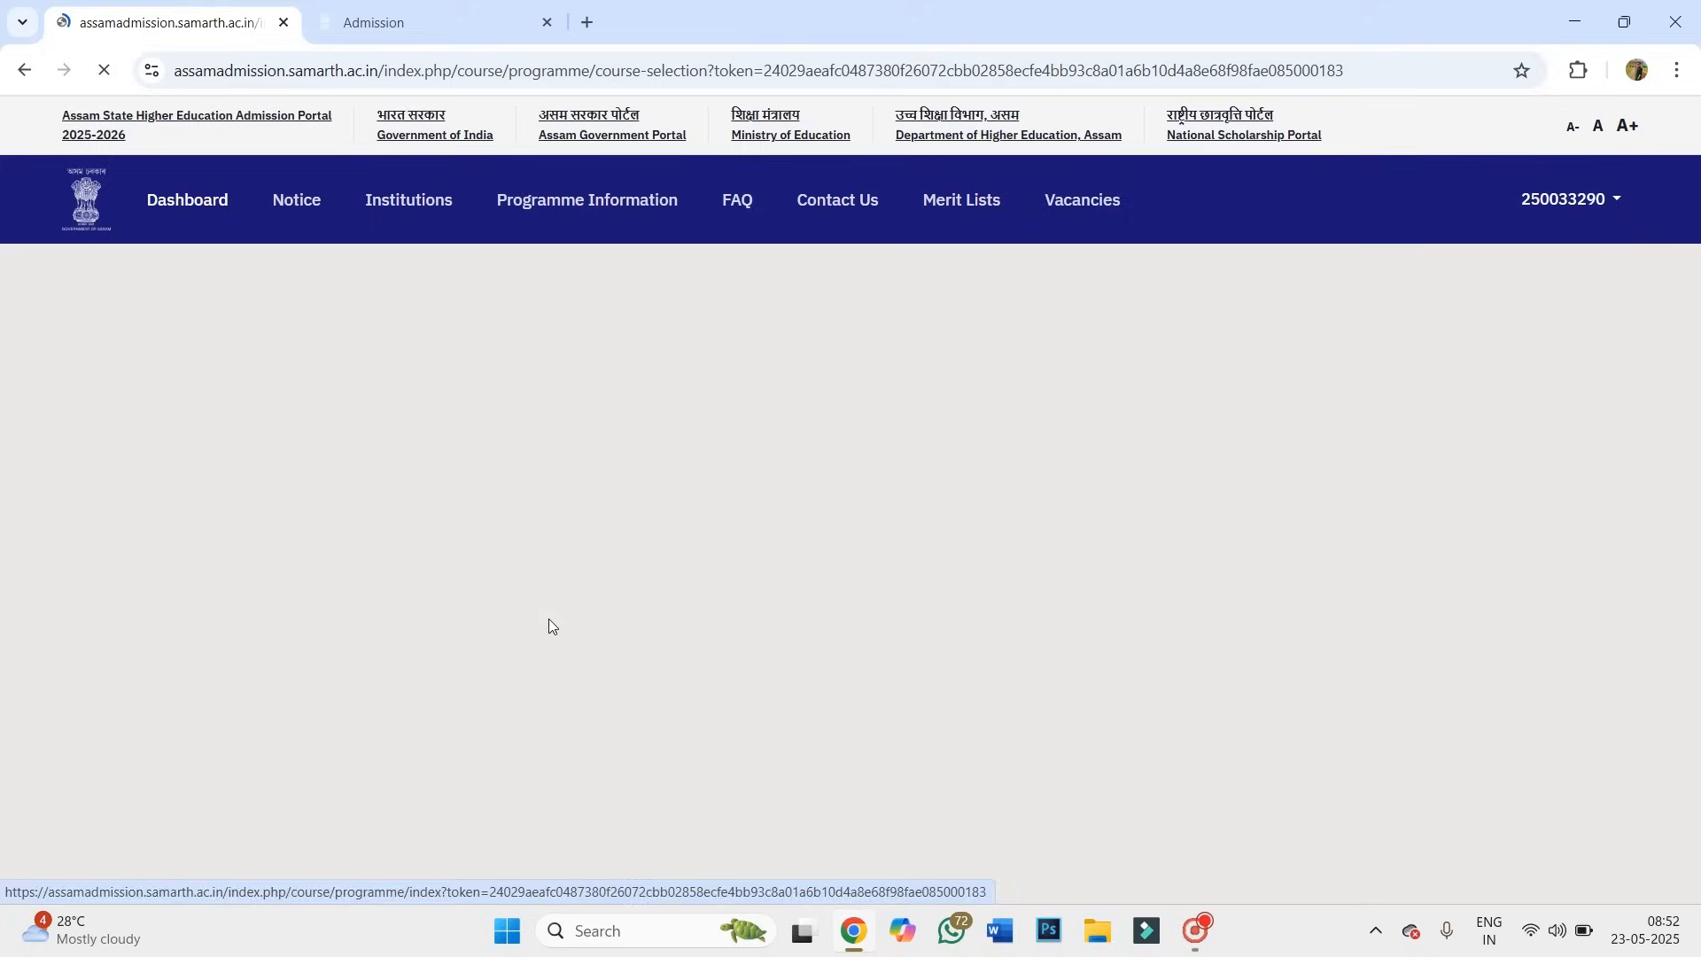
# Change Subject I to Geography in the Bachelor of Arts course preferences.
pyautogui.scroll(-1, 585, 556)
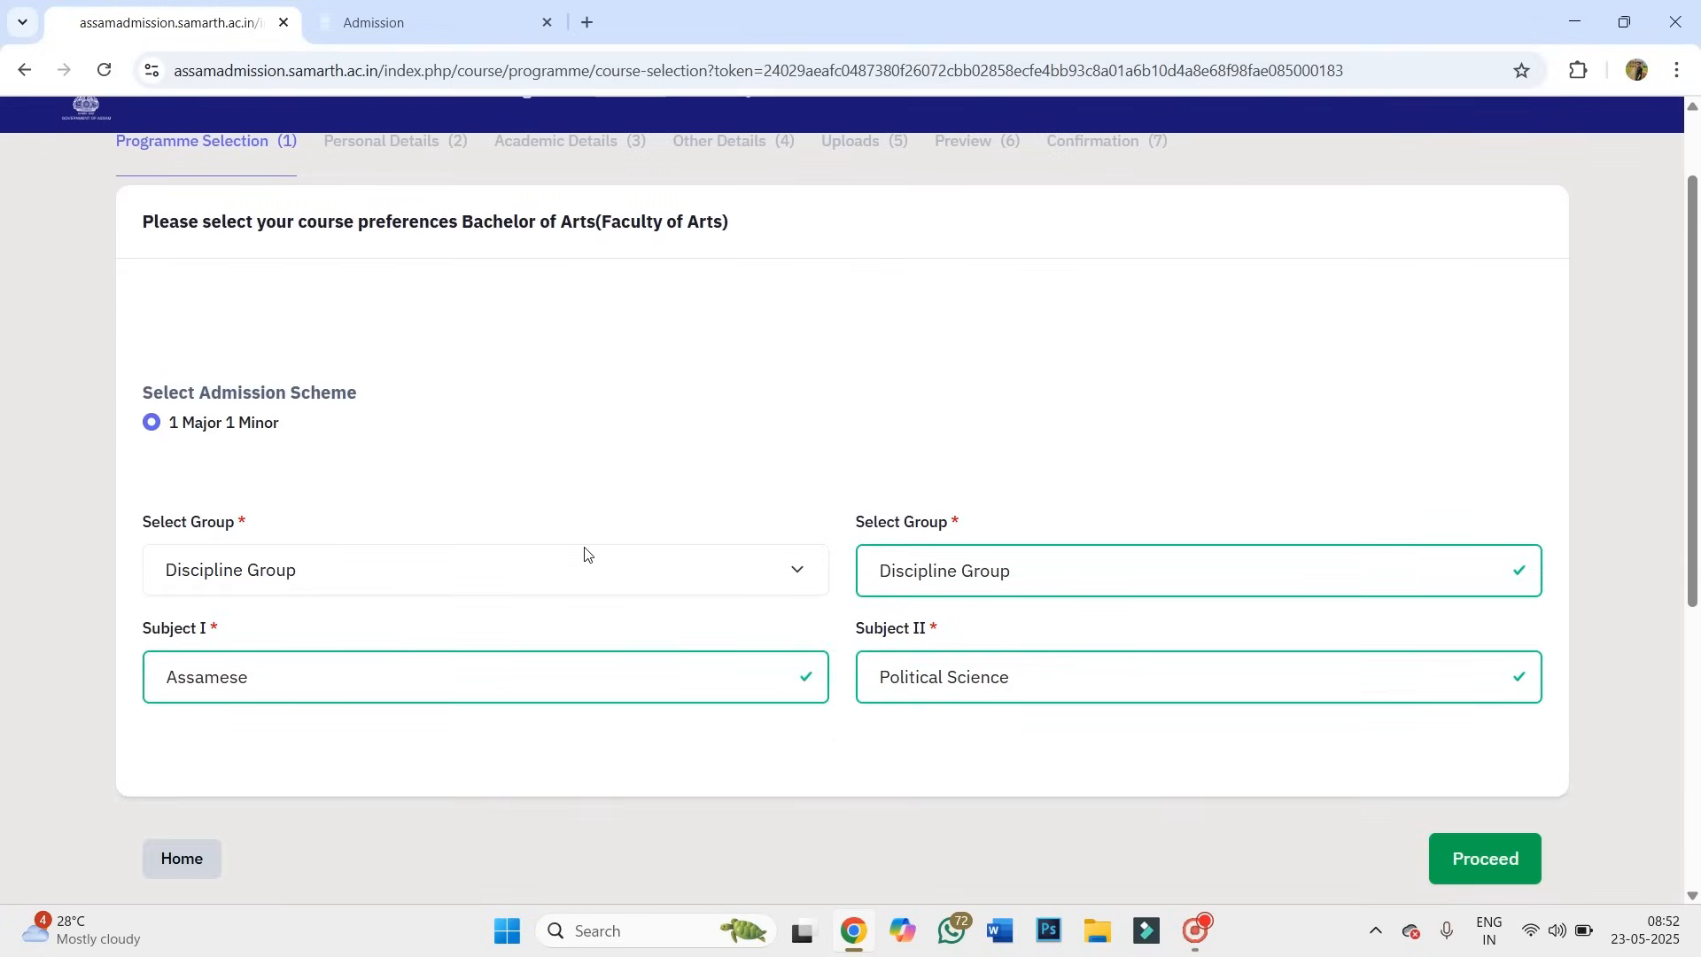
pyautogui.scroll(-1, 585, 555)
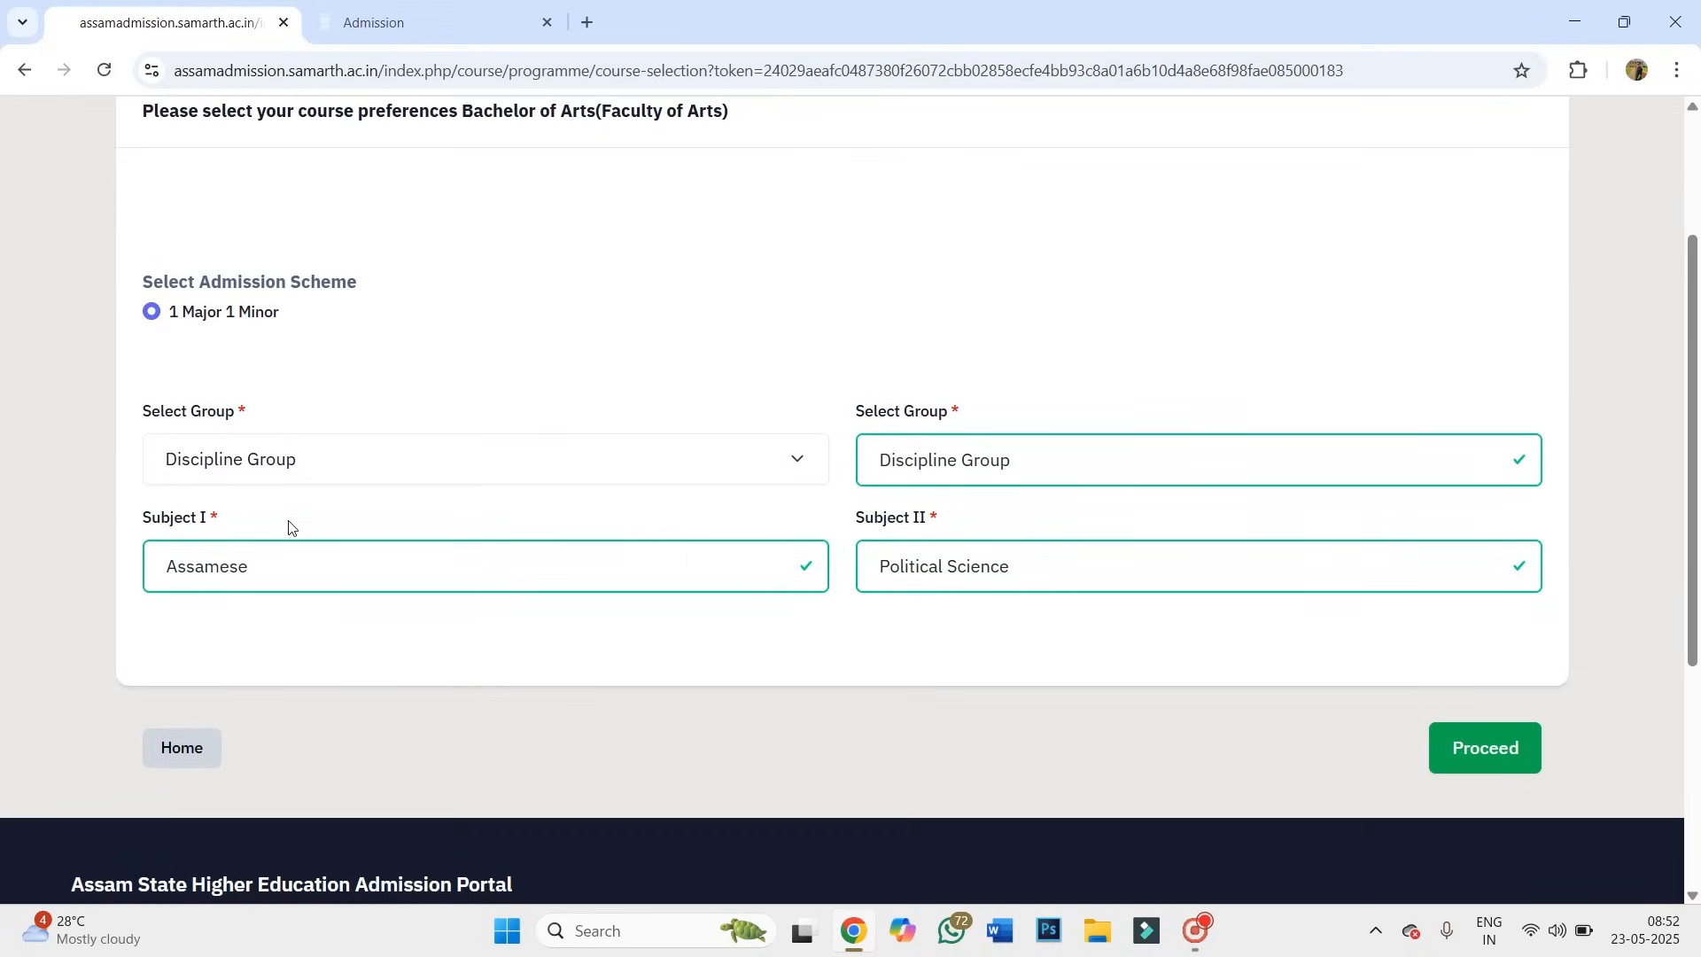
pyautogui.click(284, 560)
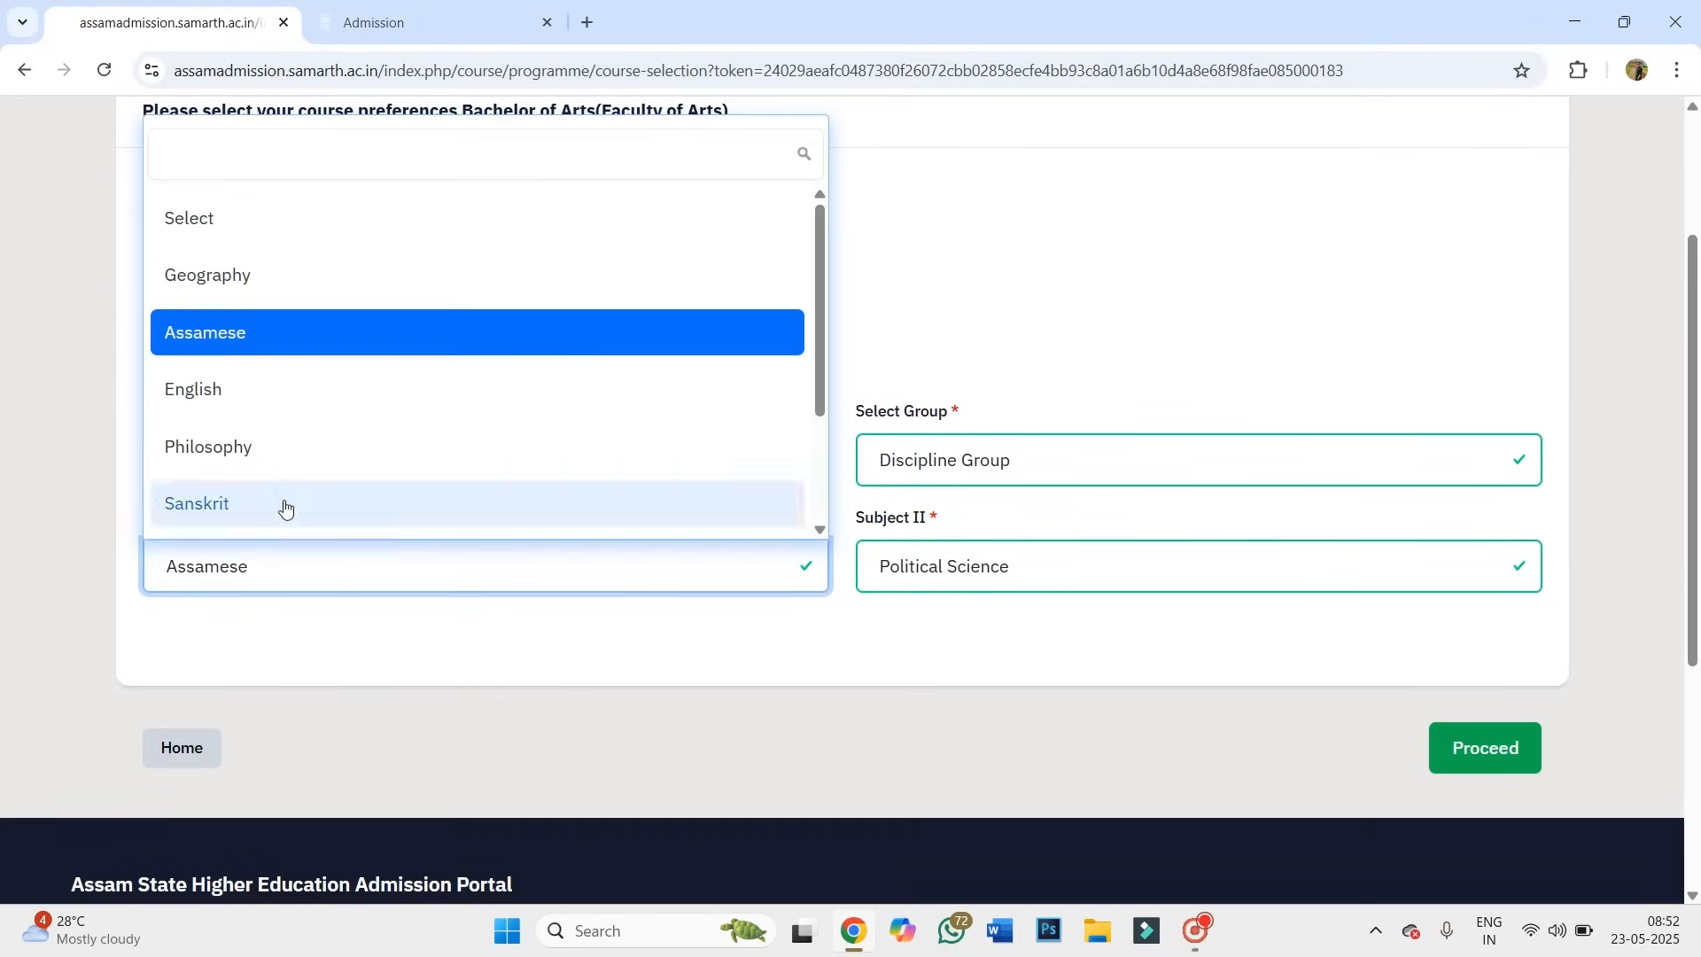
pyautogui.scroll(-2, 270, 423)
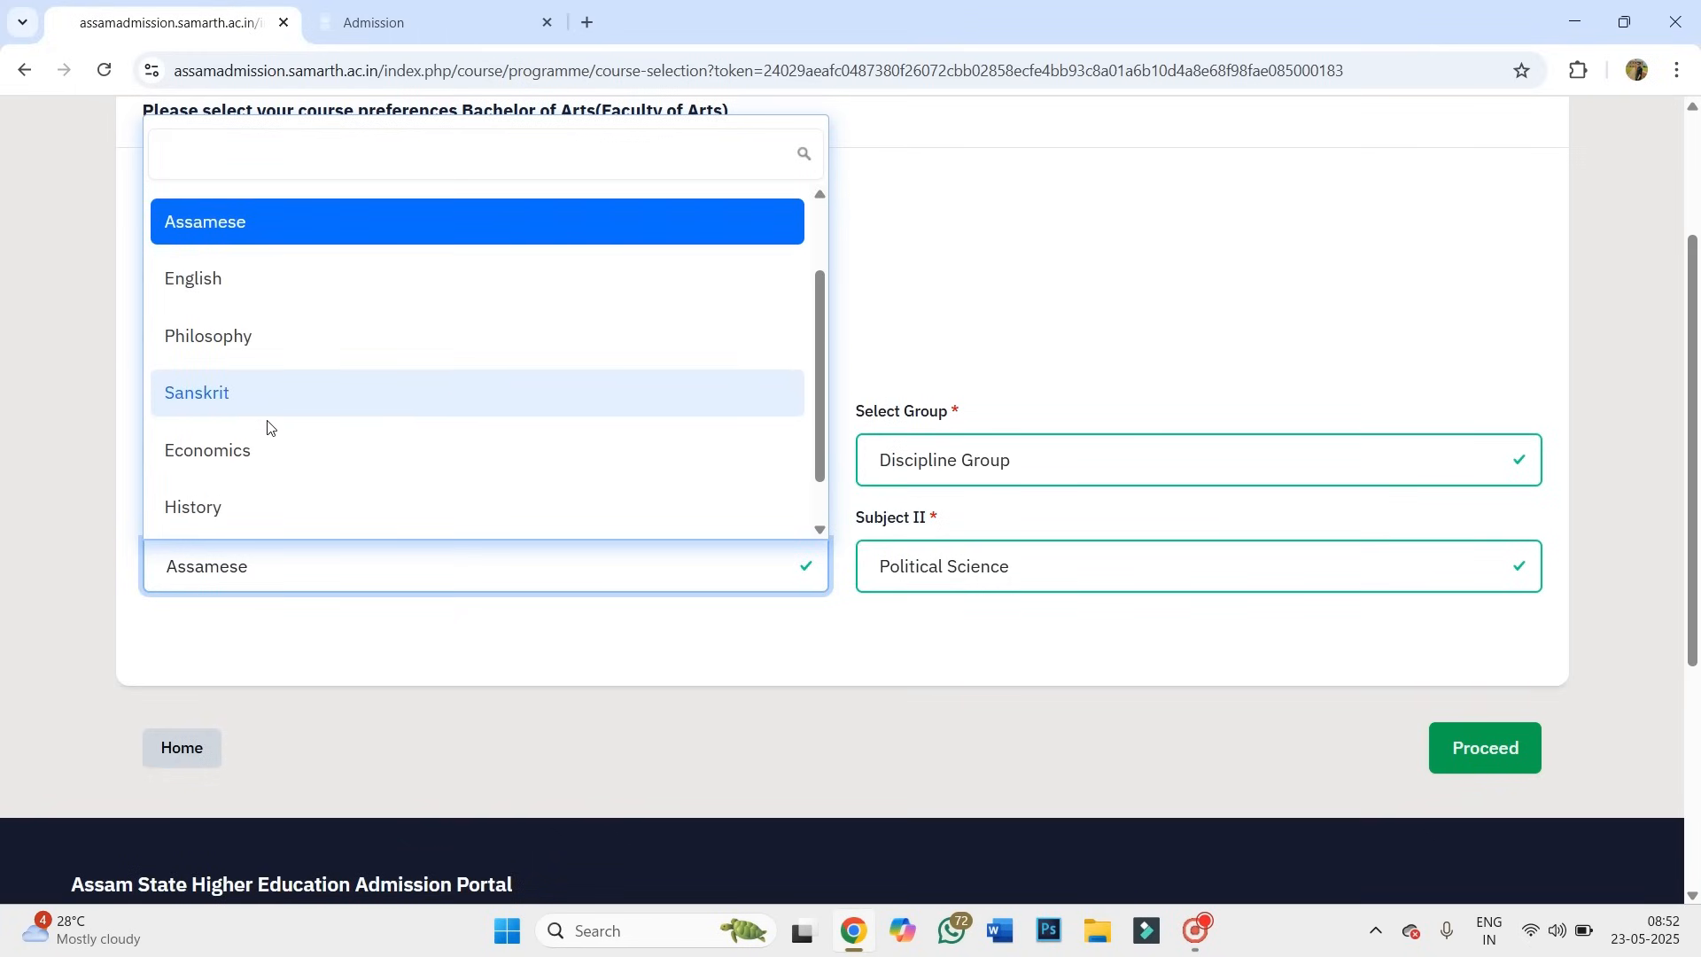
pyautogui.scroll(3, 283, 443)
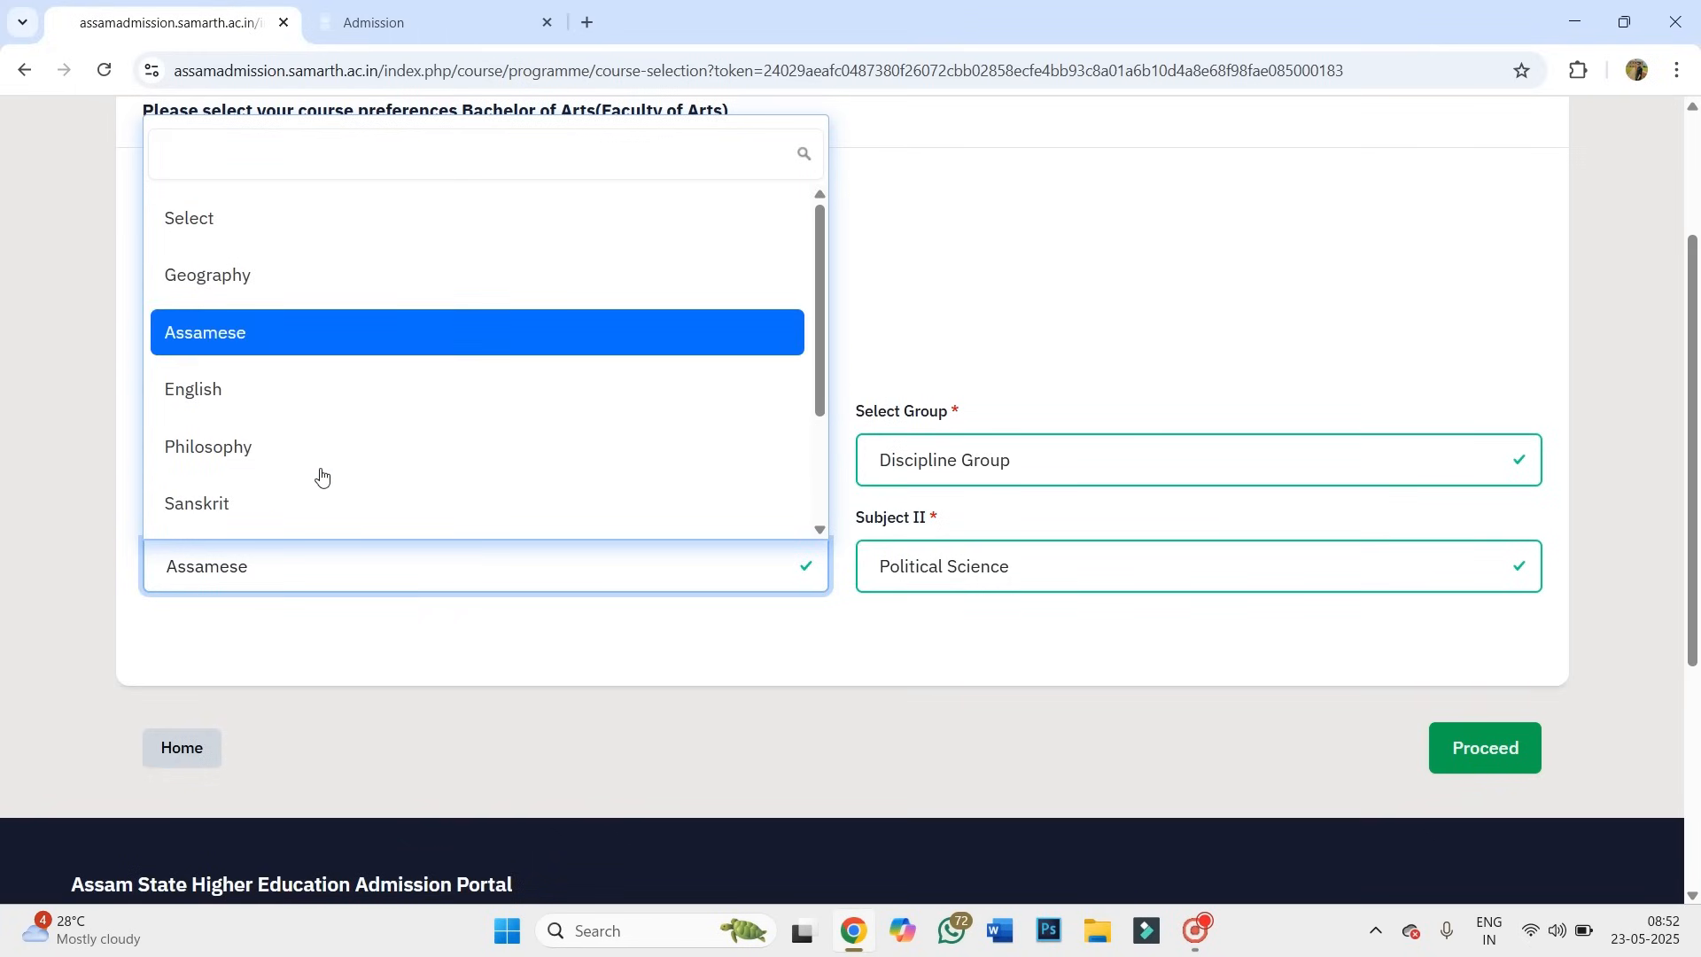
pyautogui.click(292, 296)
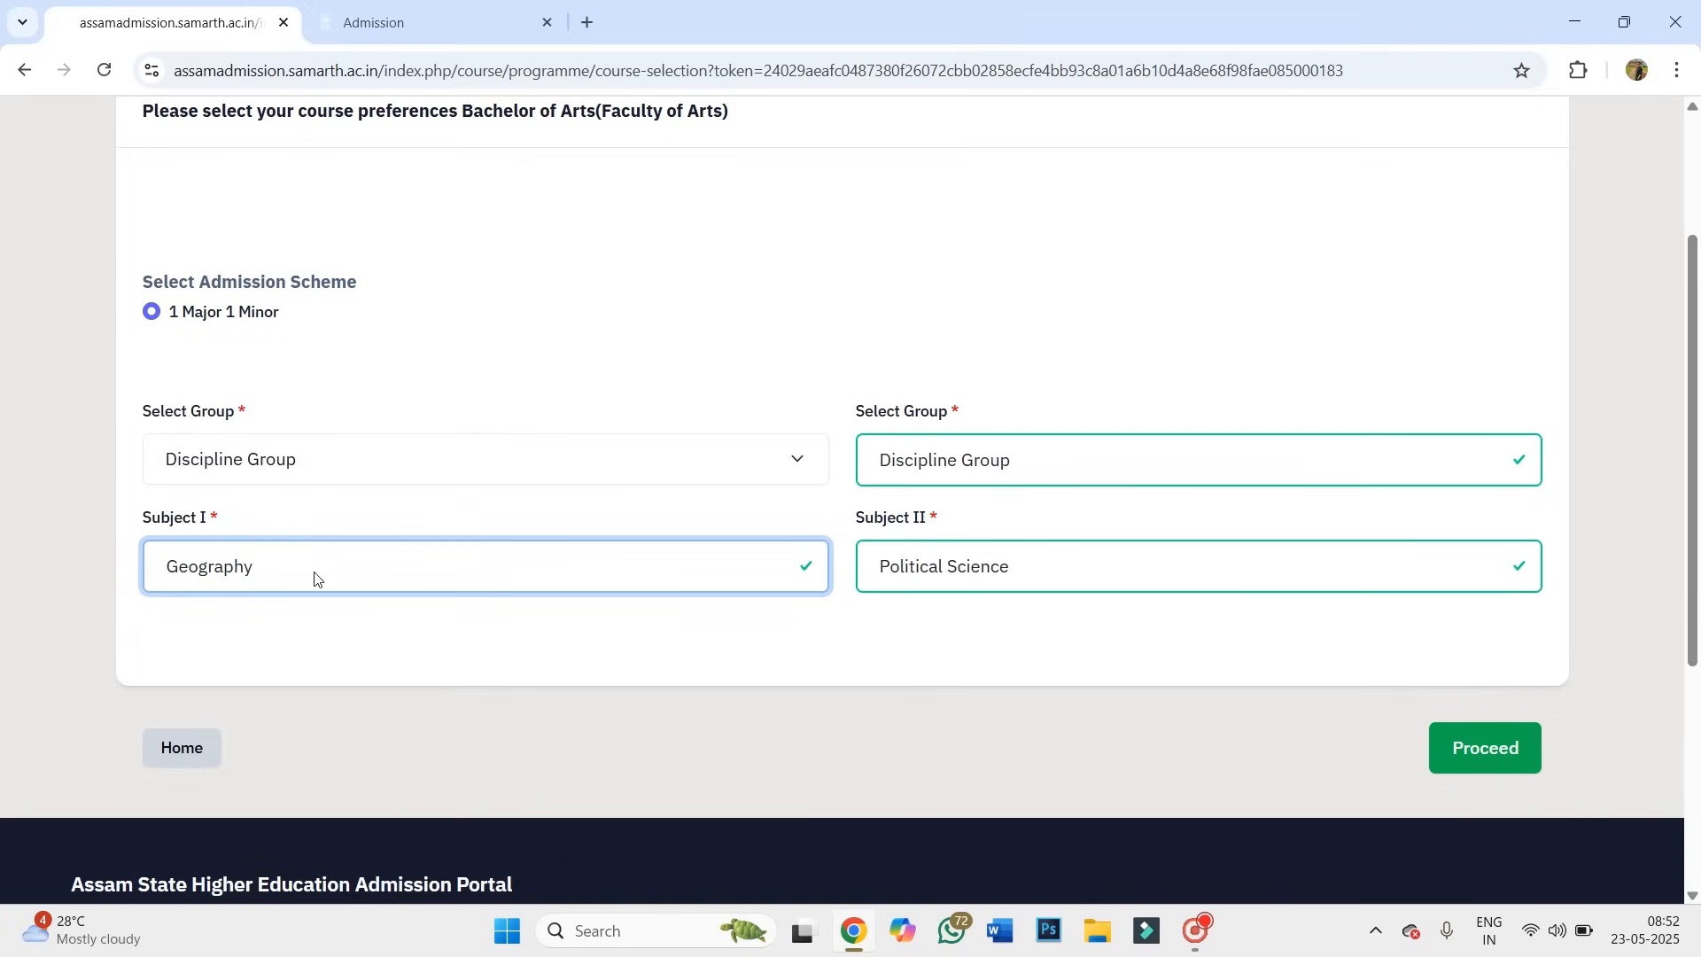
# Change Subject II to Assamese and save the course selection, proceeding to the programme selection summary.
pyautogui.click(1053, 578)
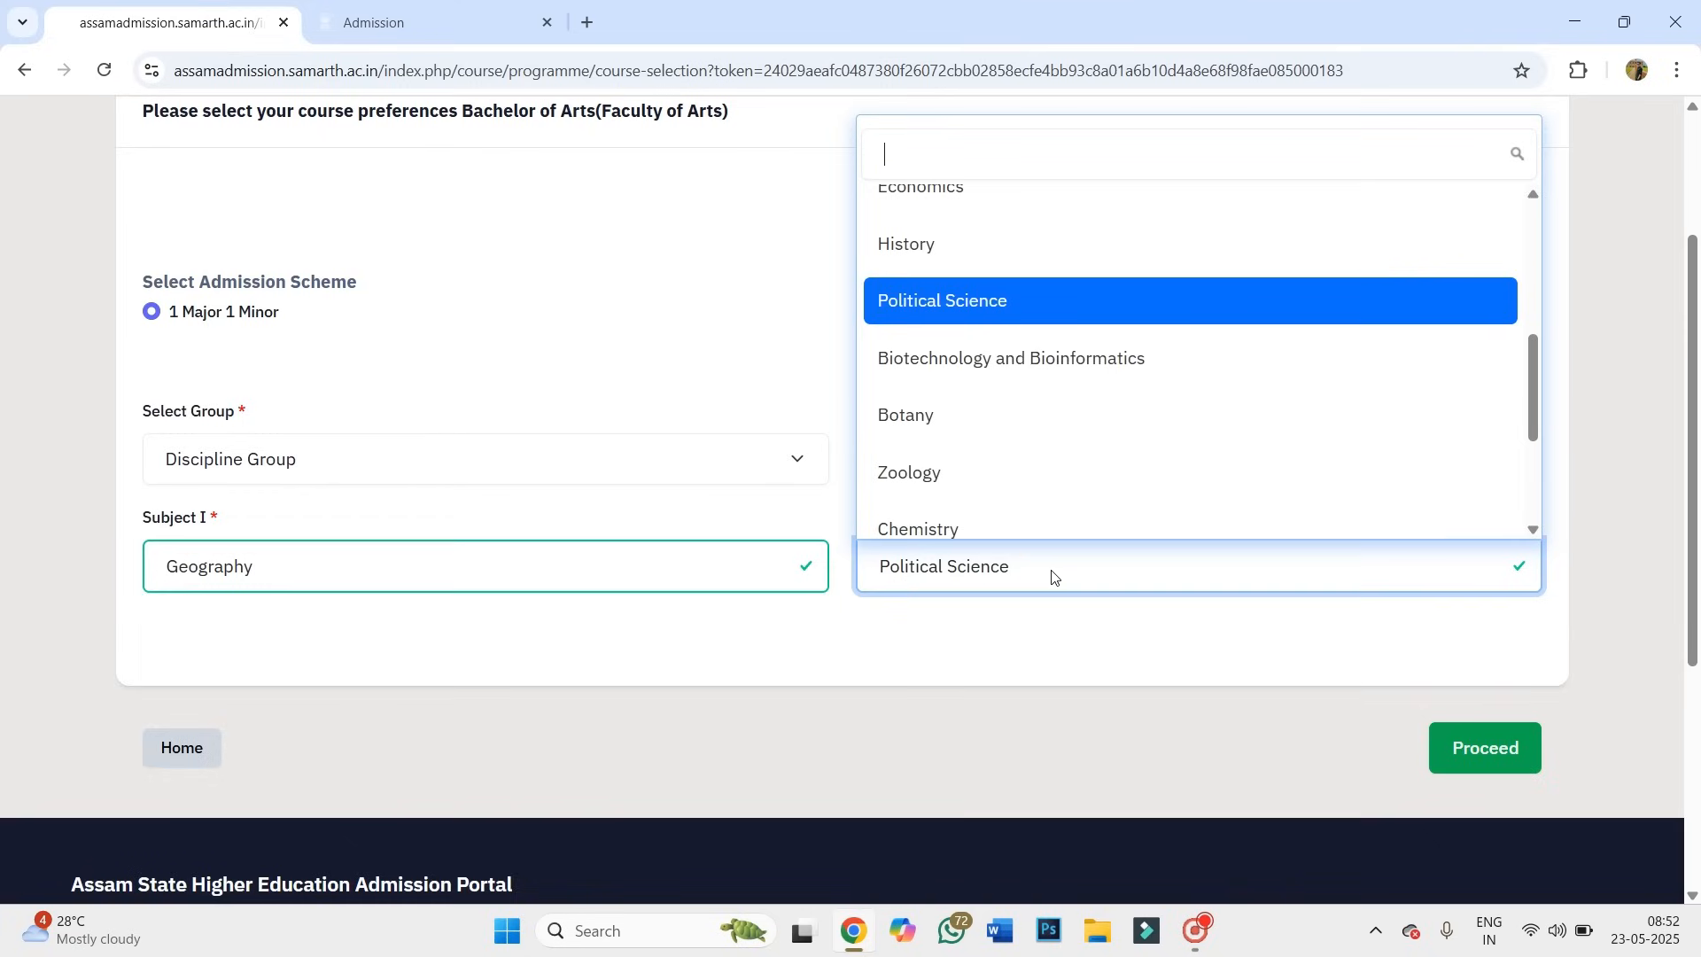
pyautogui.scroll(-3, 980, 412)
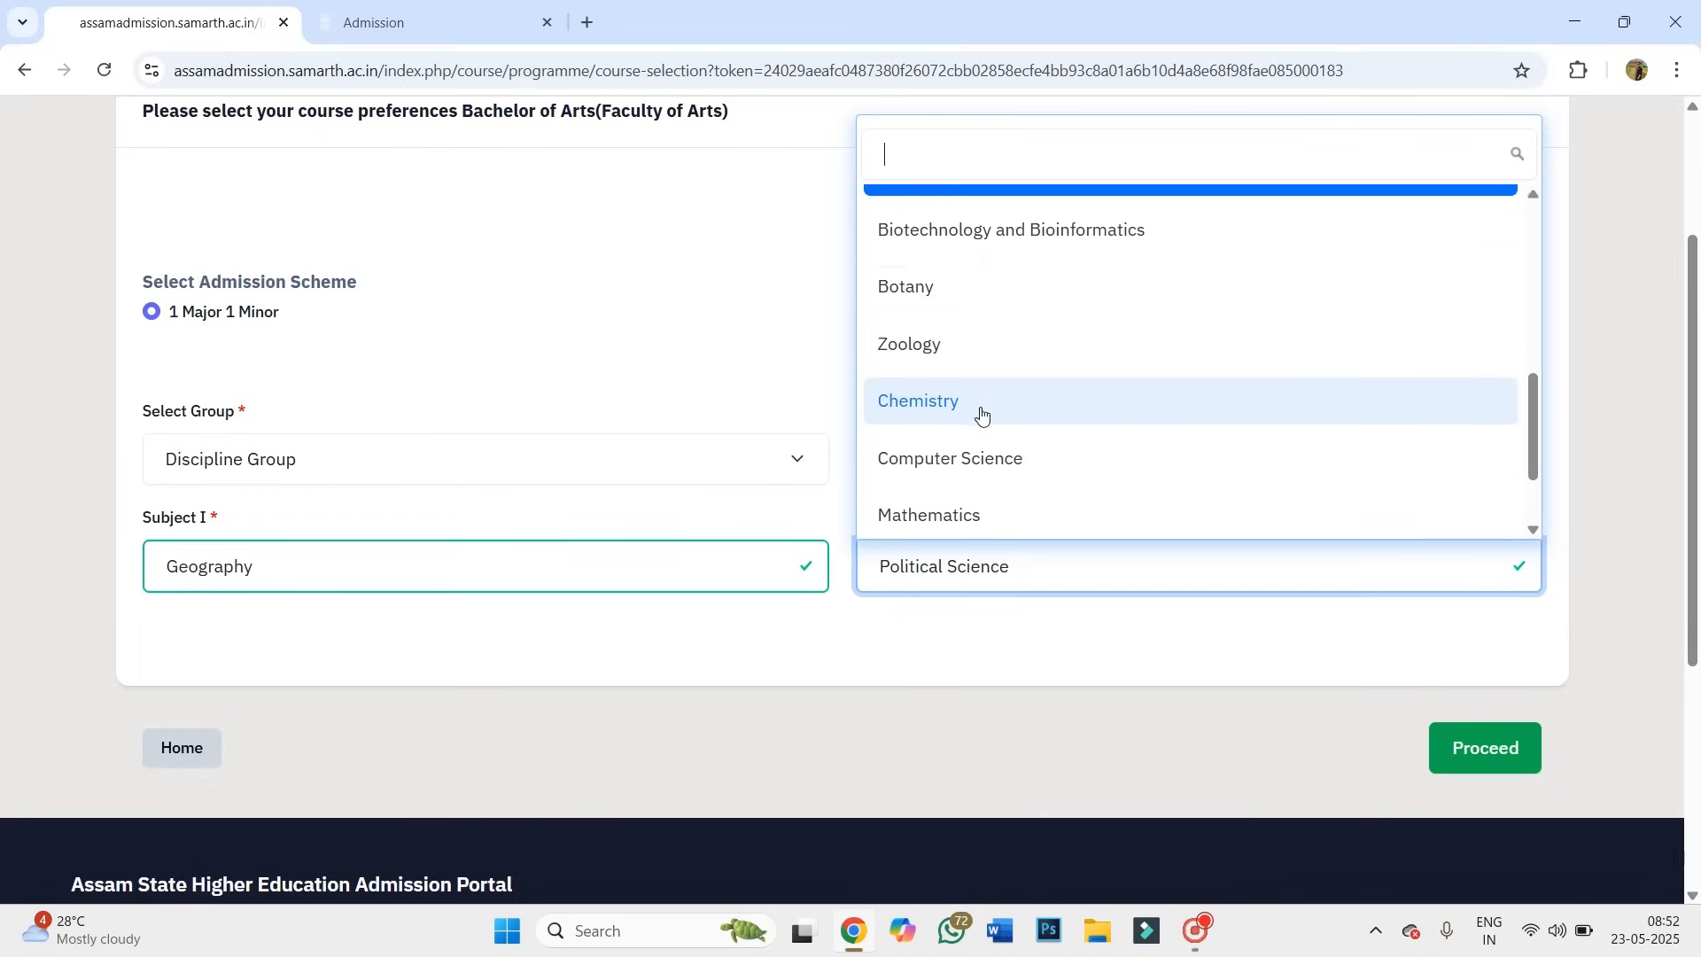
pyautogui.scroll(6, 983, 417)
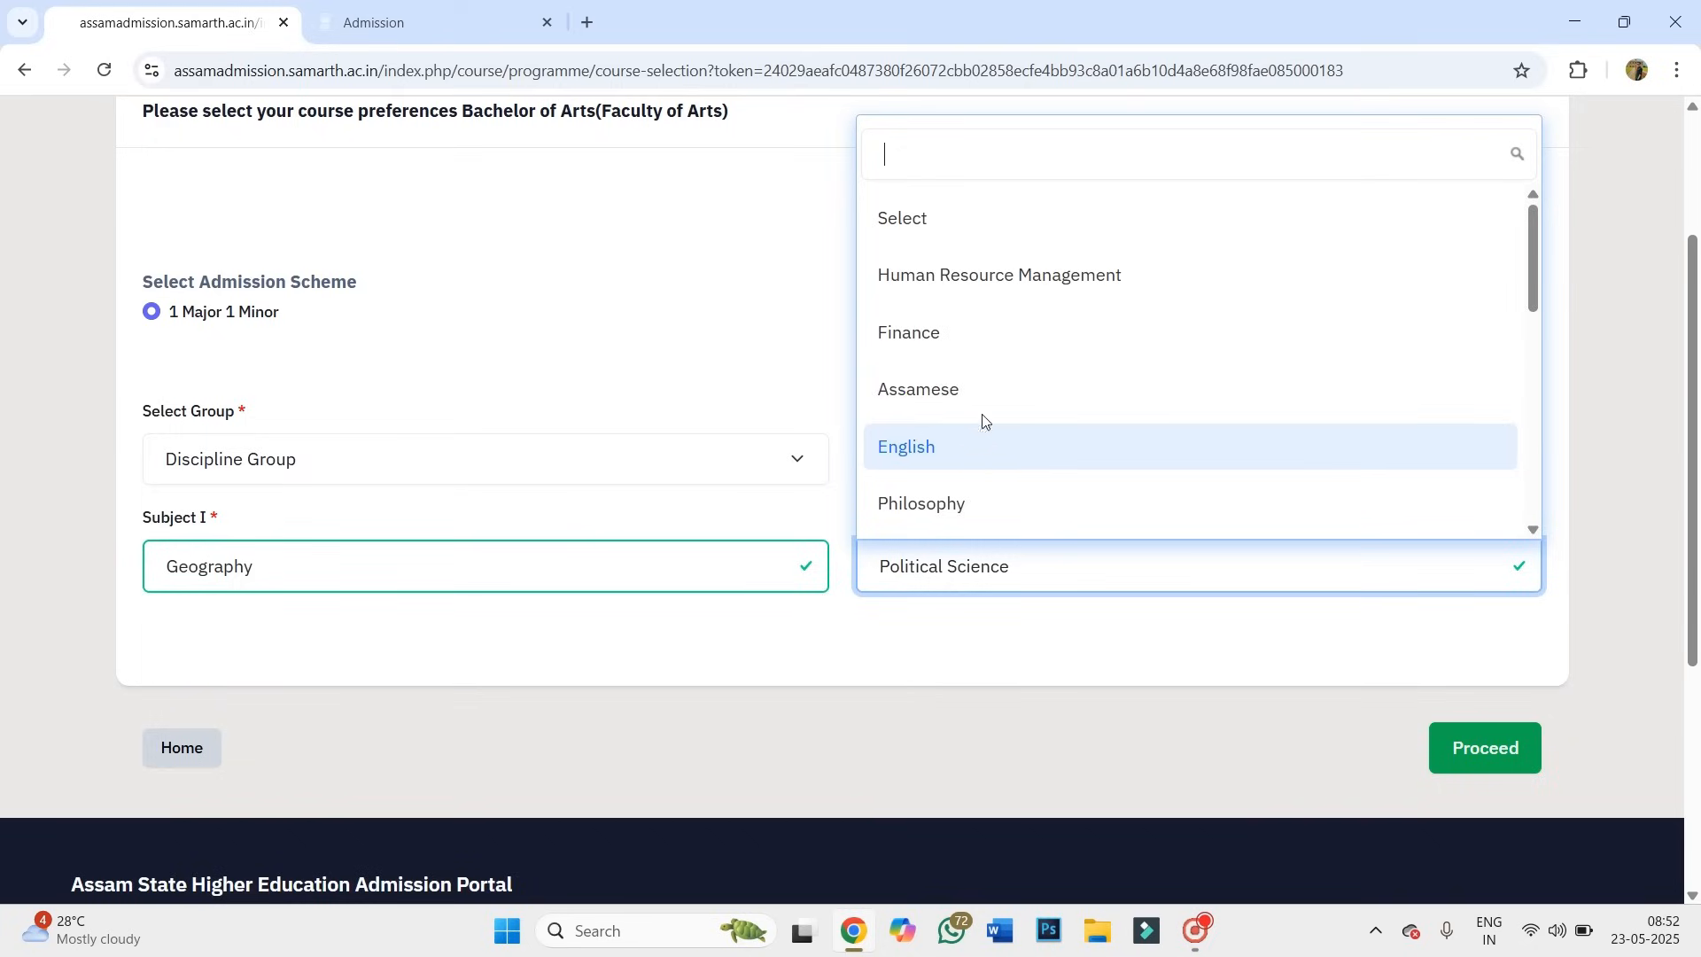
pyautogui.click(983, 406)
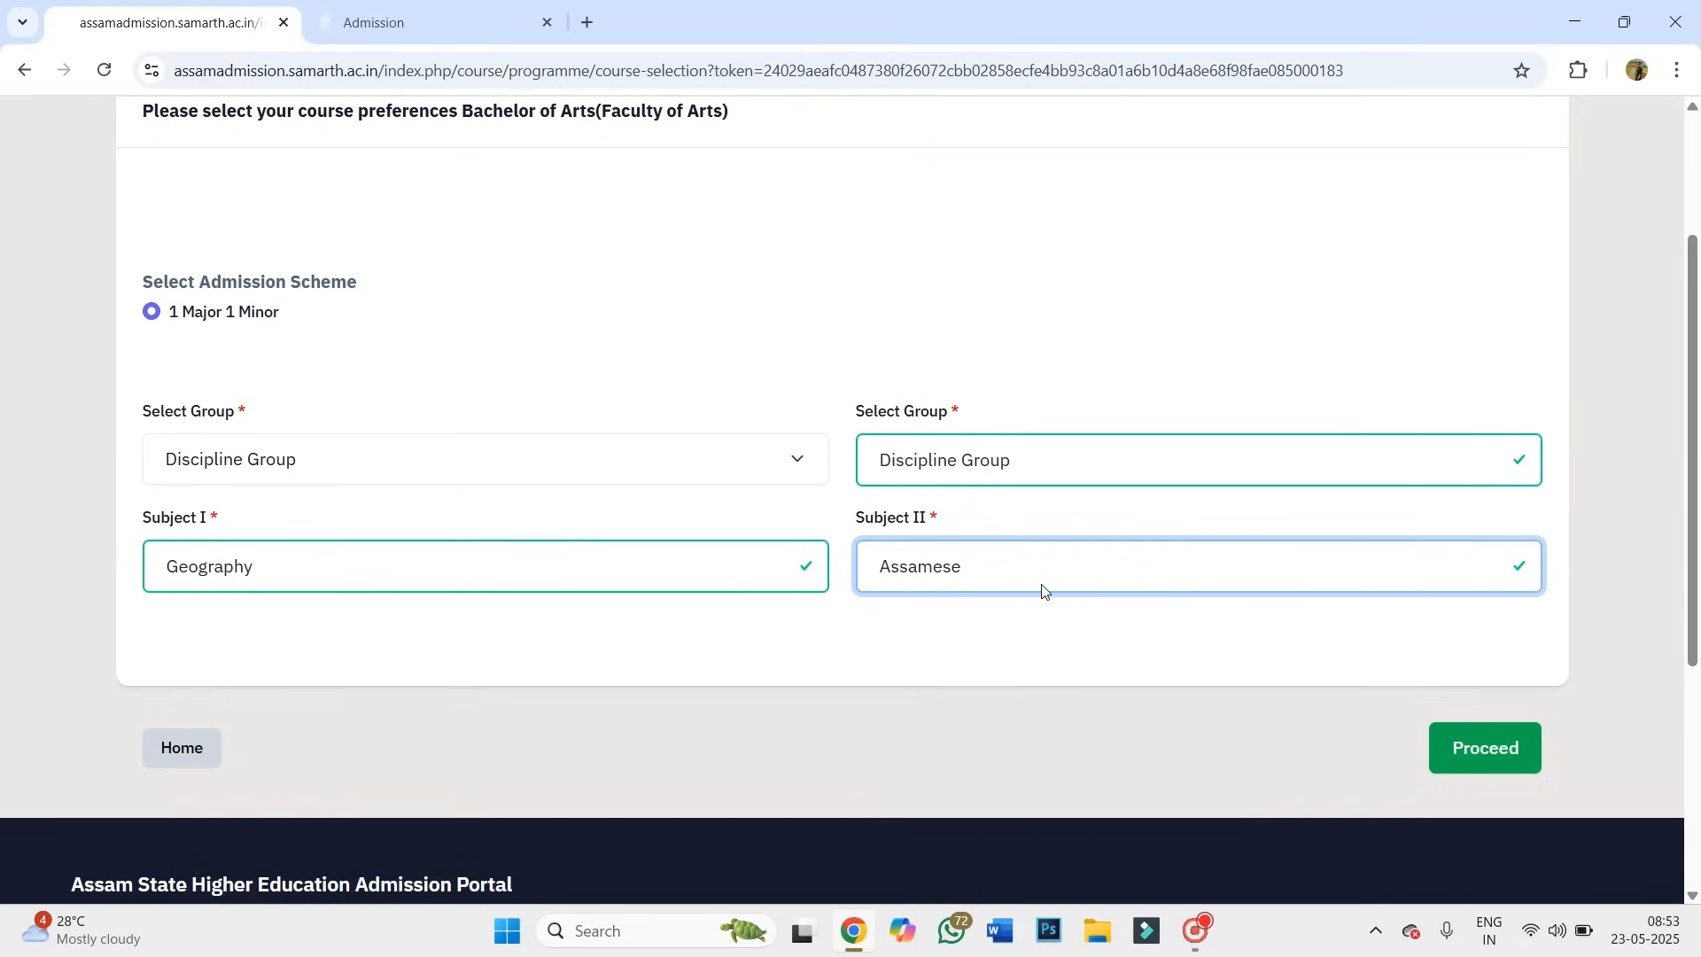
pyautogui.click(1466, 747)
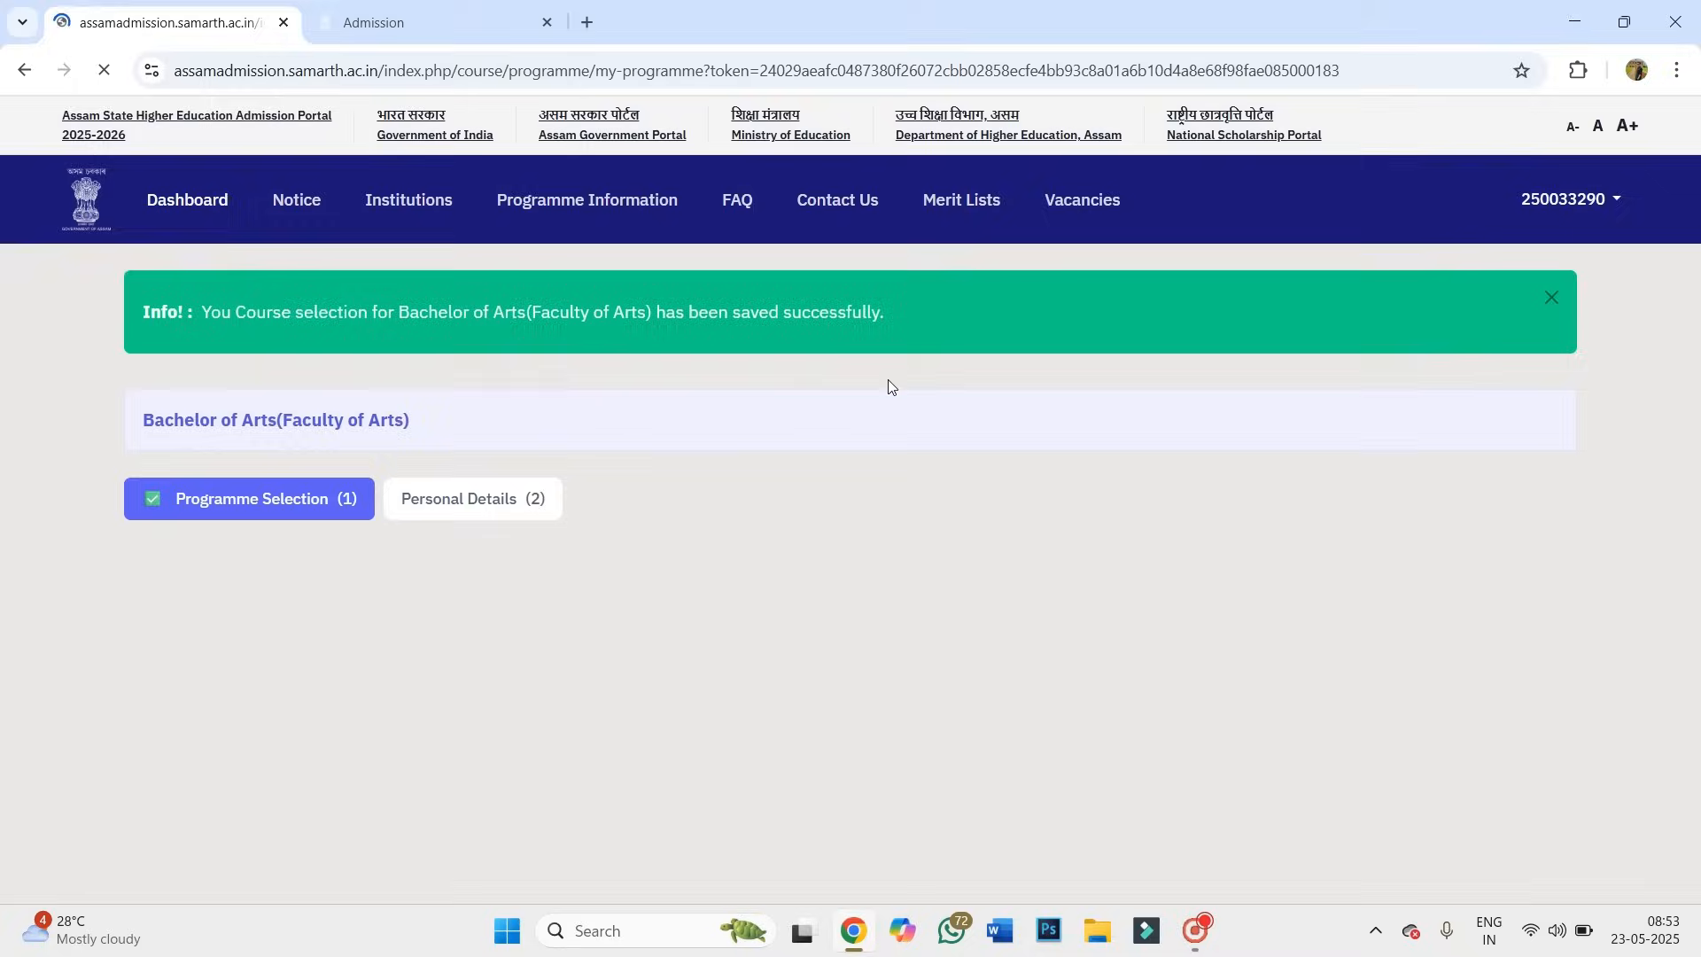
pyautogui.scroll(-3, 889, 439)
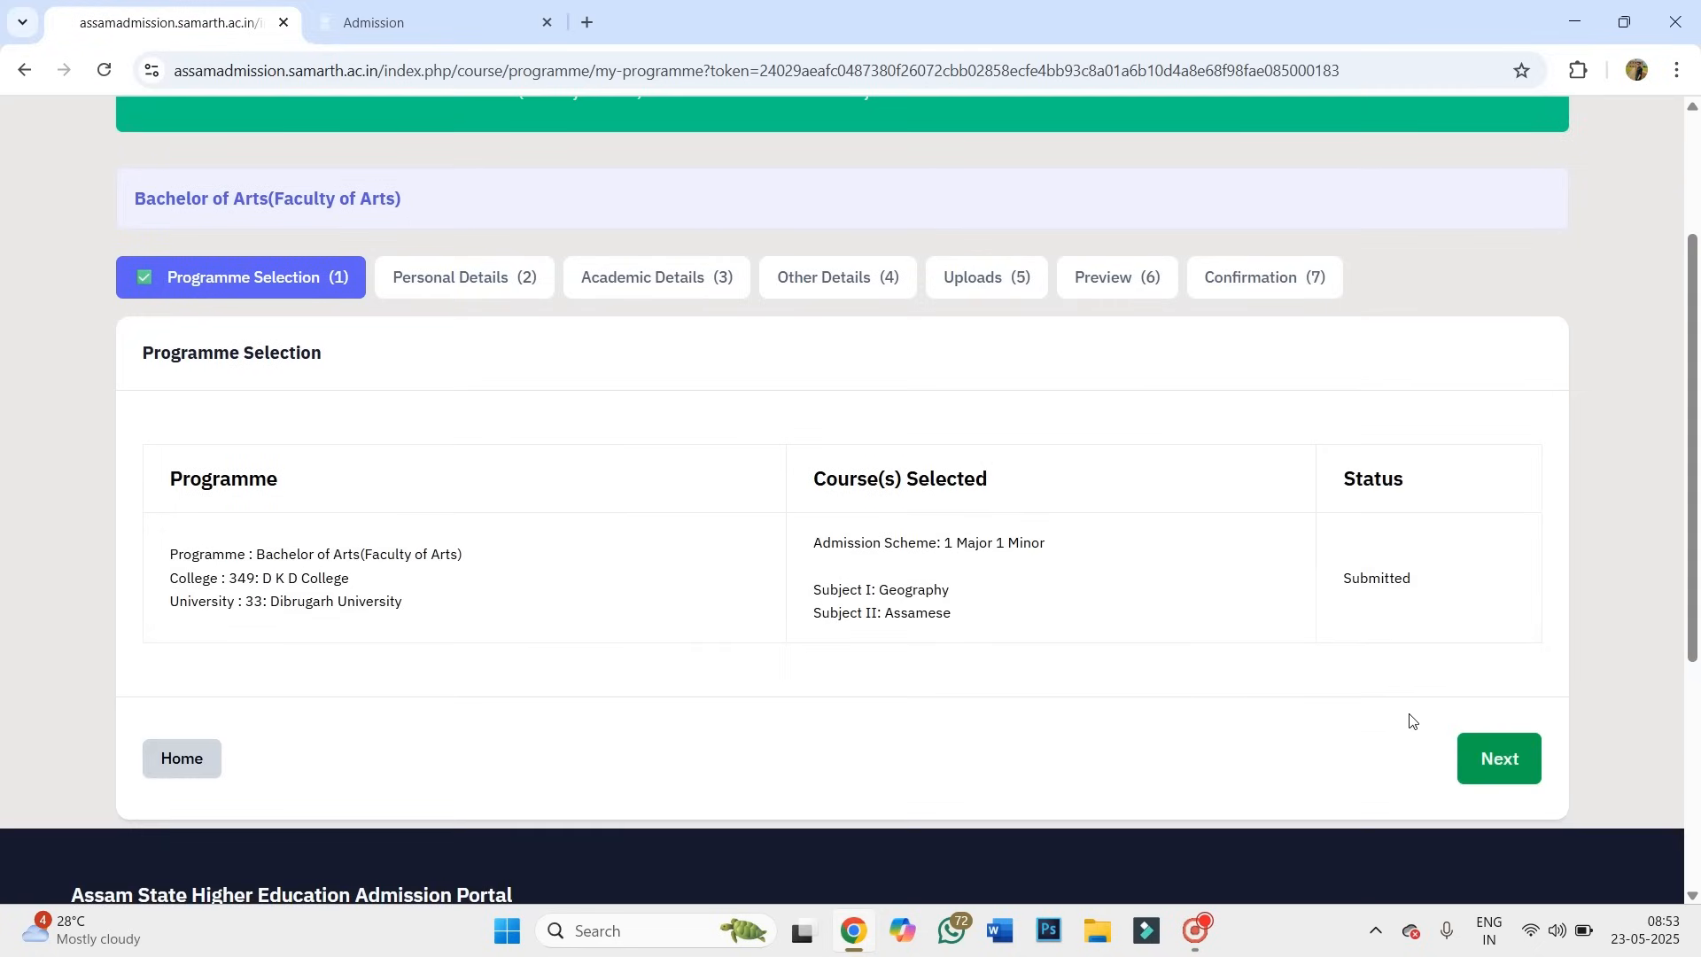
# Proceed past the programme selection summary and the personal details review to the Academic Details section.
pyautogui.click(1486, 747)
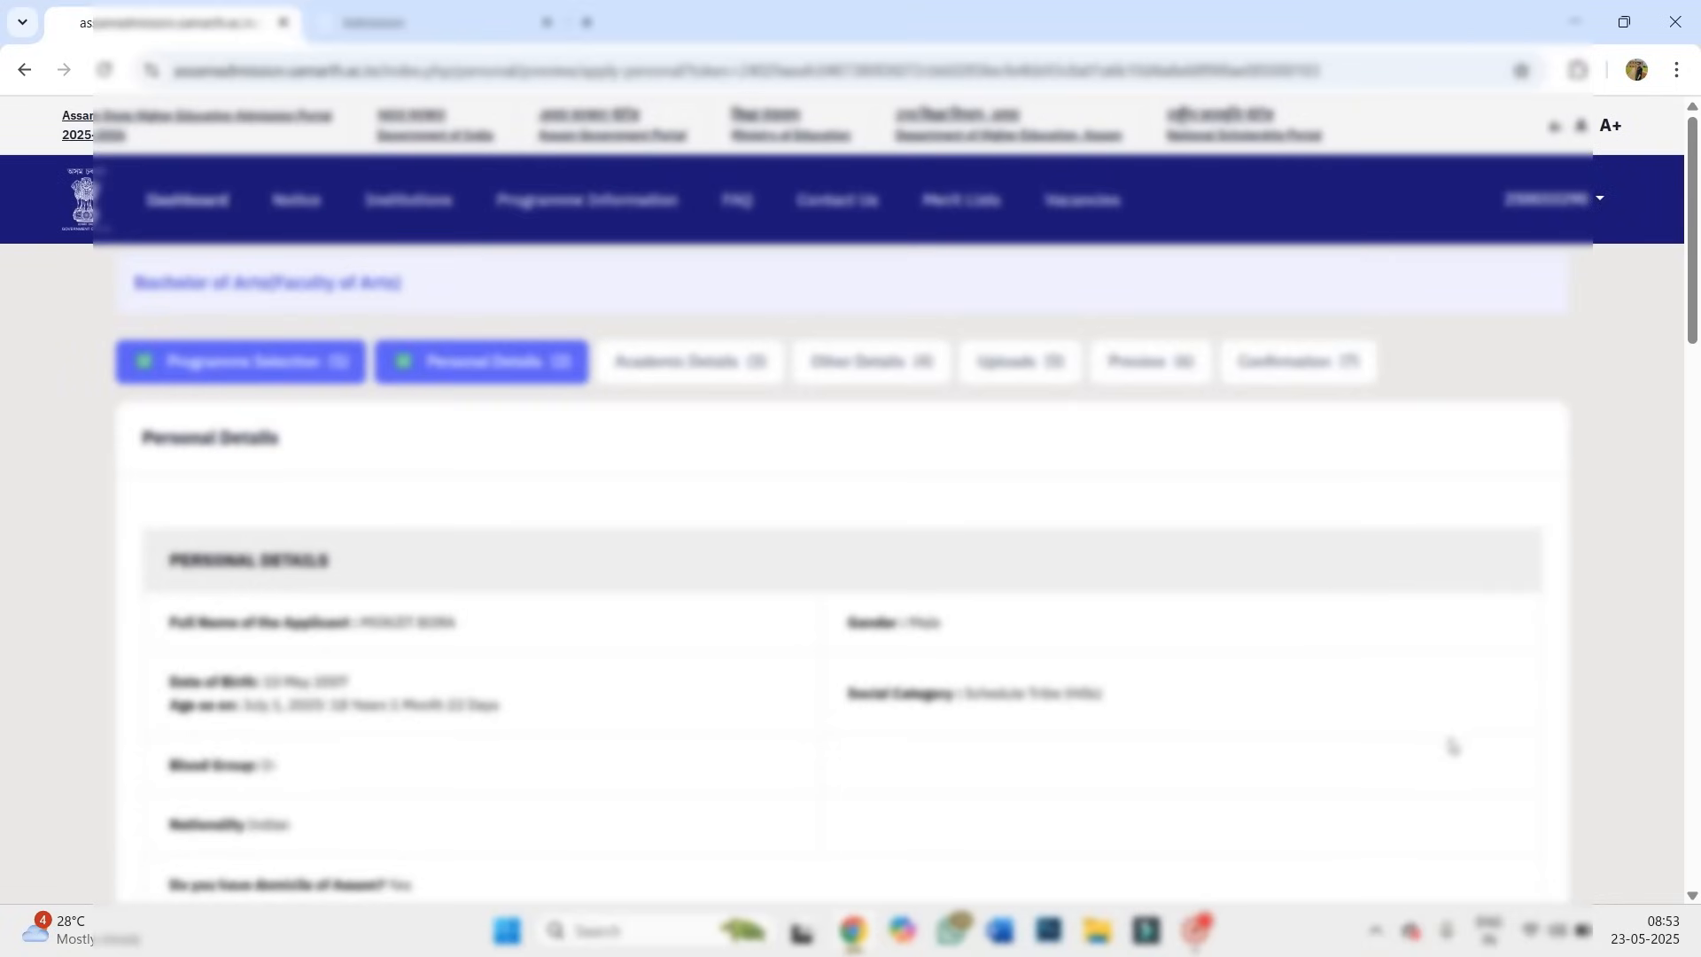
pyautogui.scroll(-20, 1452, 747)
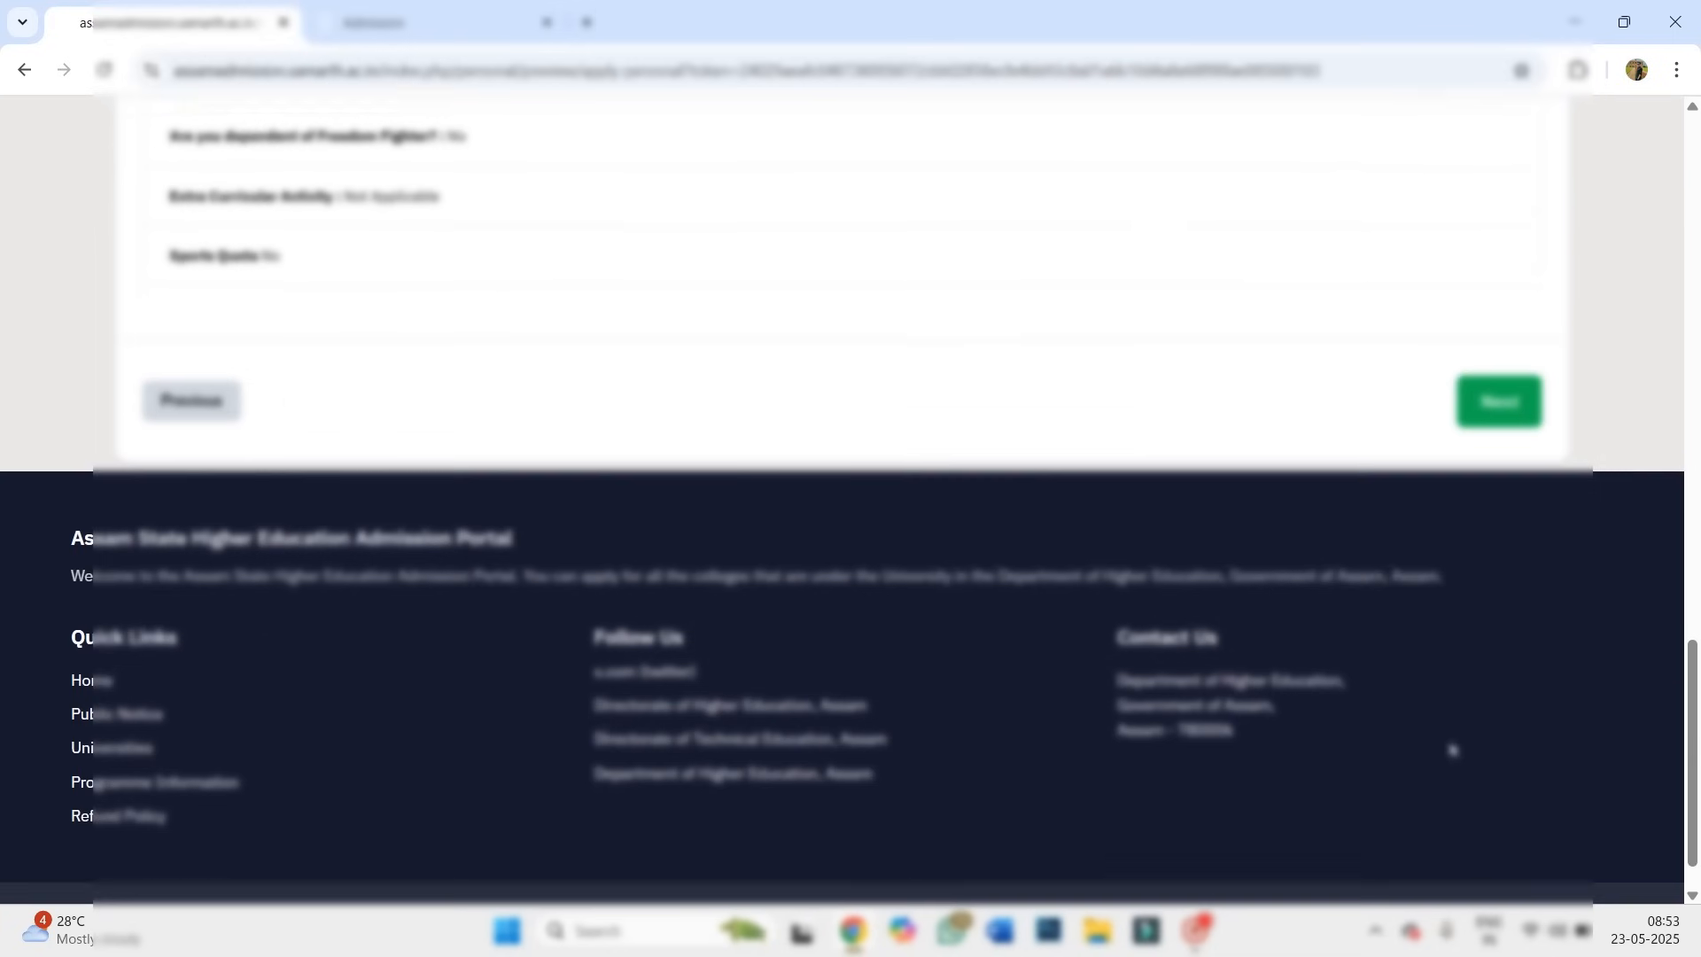
pyautogui.click(1517, 398)
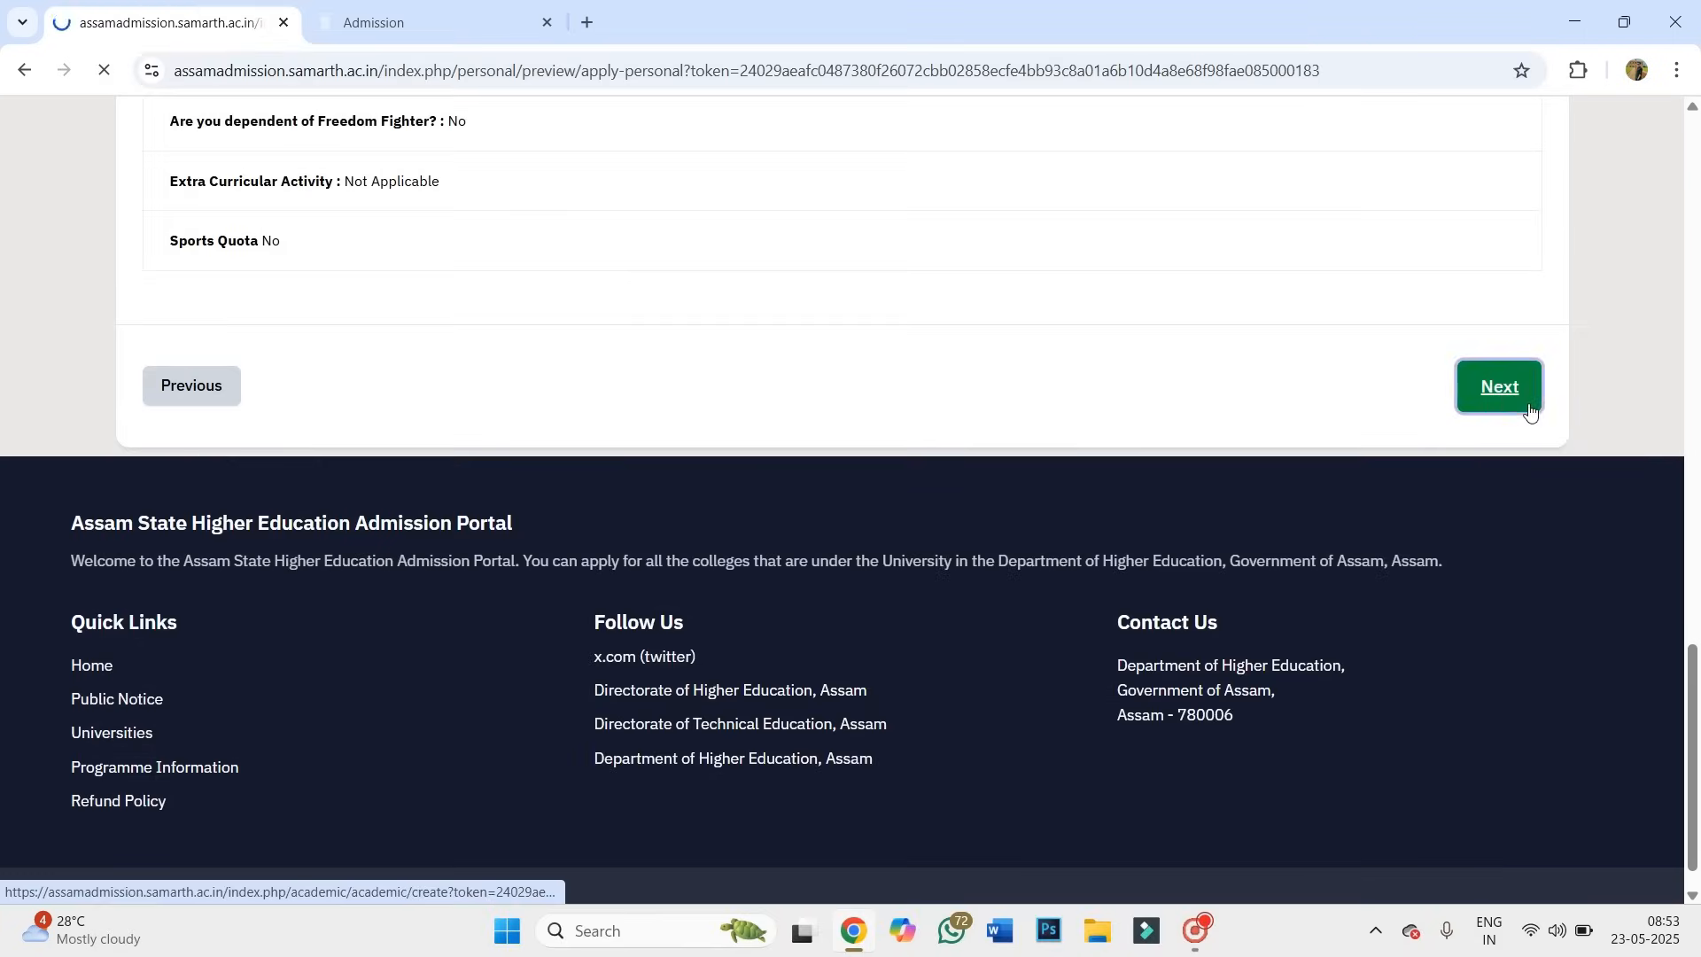
# Set the Class X percentage to 60, keeping 2023 as the year of passing and First Division as the division.
pyautogui.scroll(-3, 528, 592)
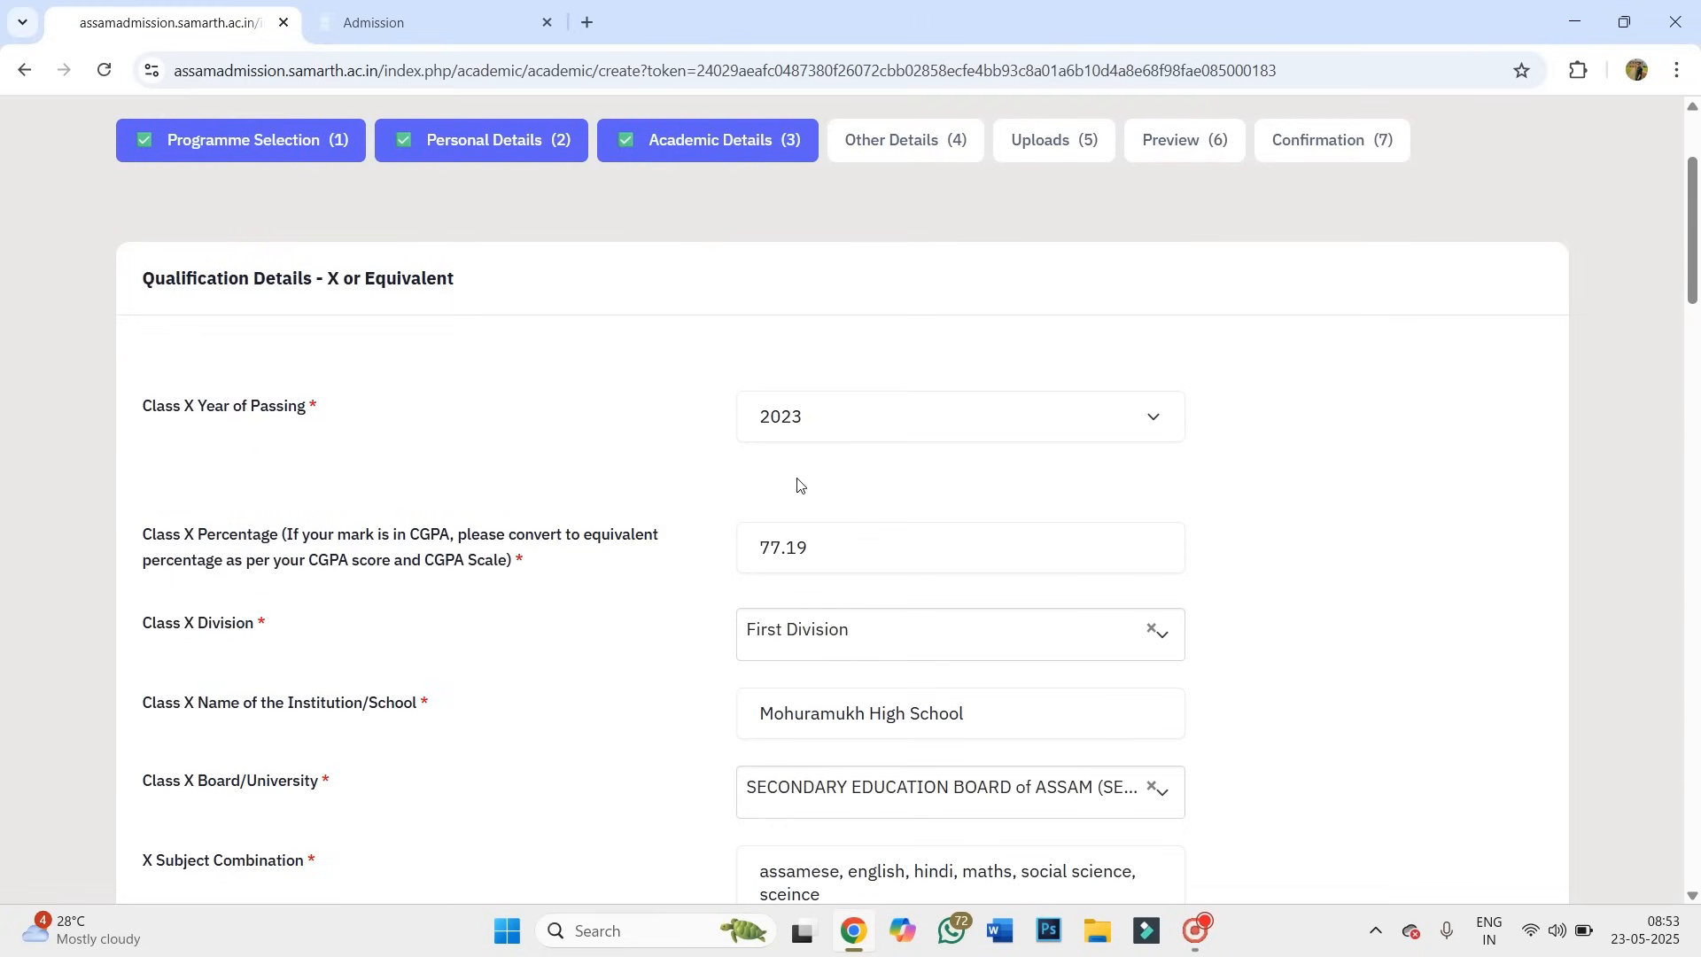
pyautogui.click(830, 433)
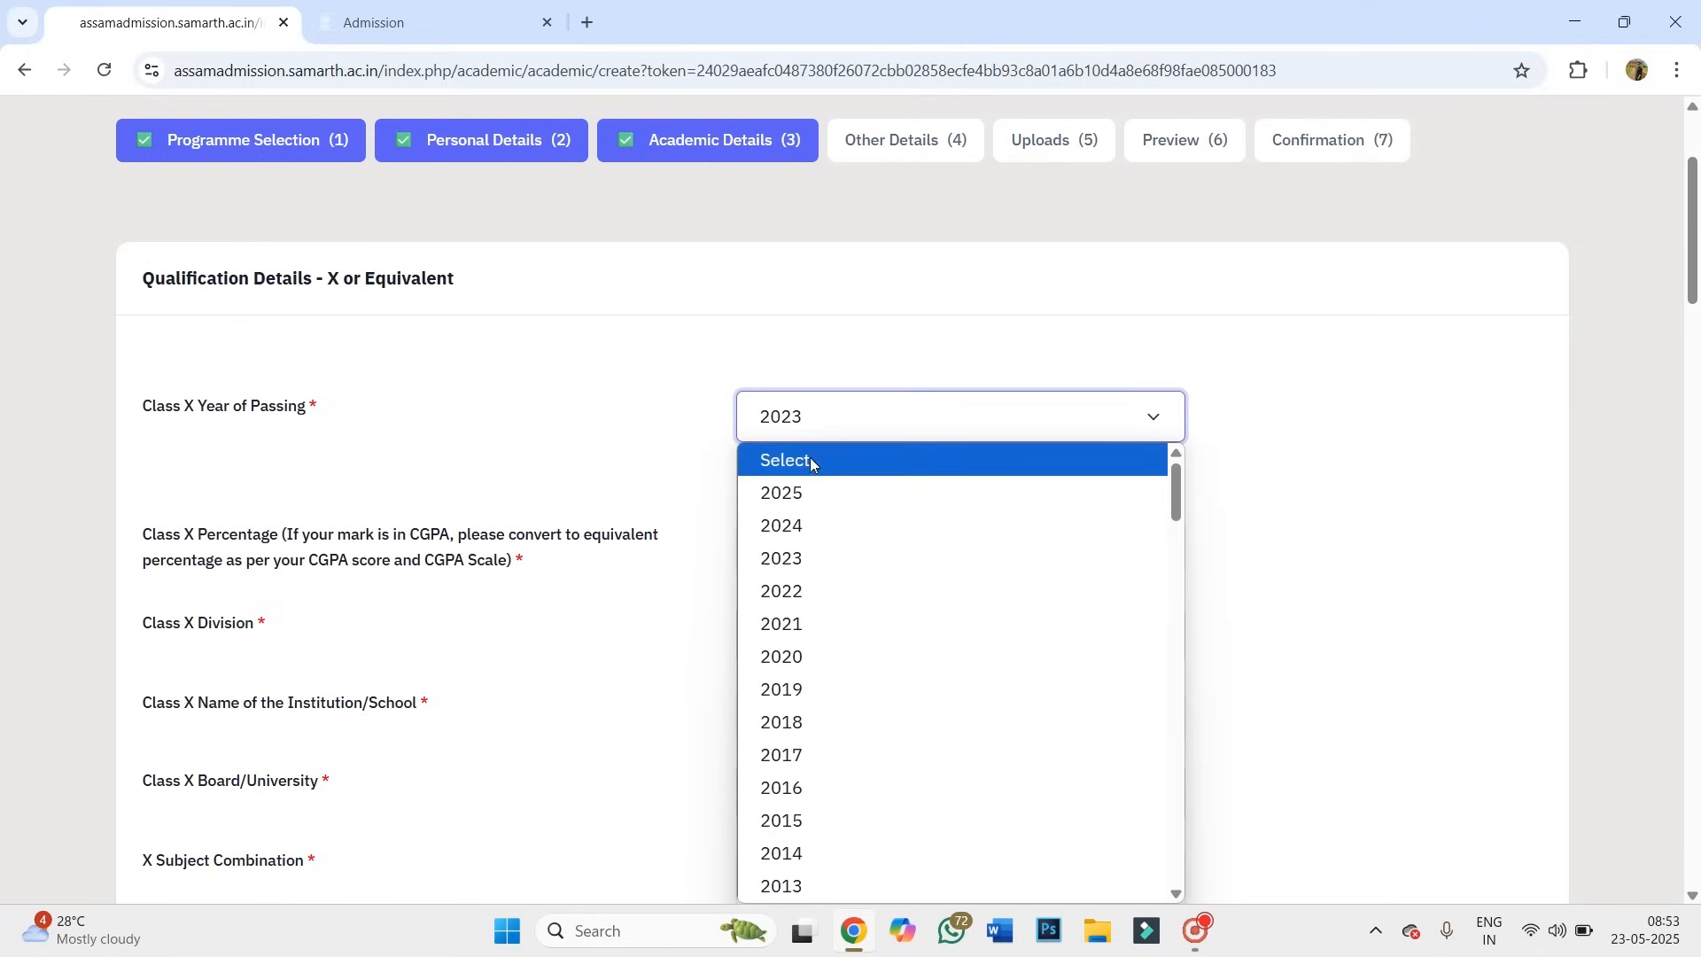
pyautogui.click(395, 402)
pyautogui.scroll(-2, 784, 458)
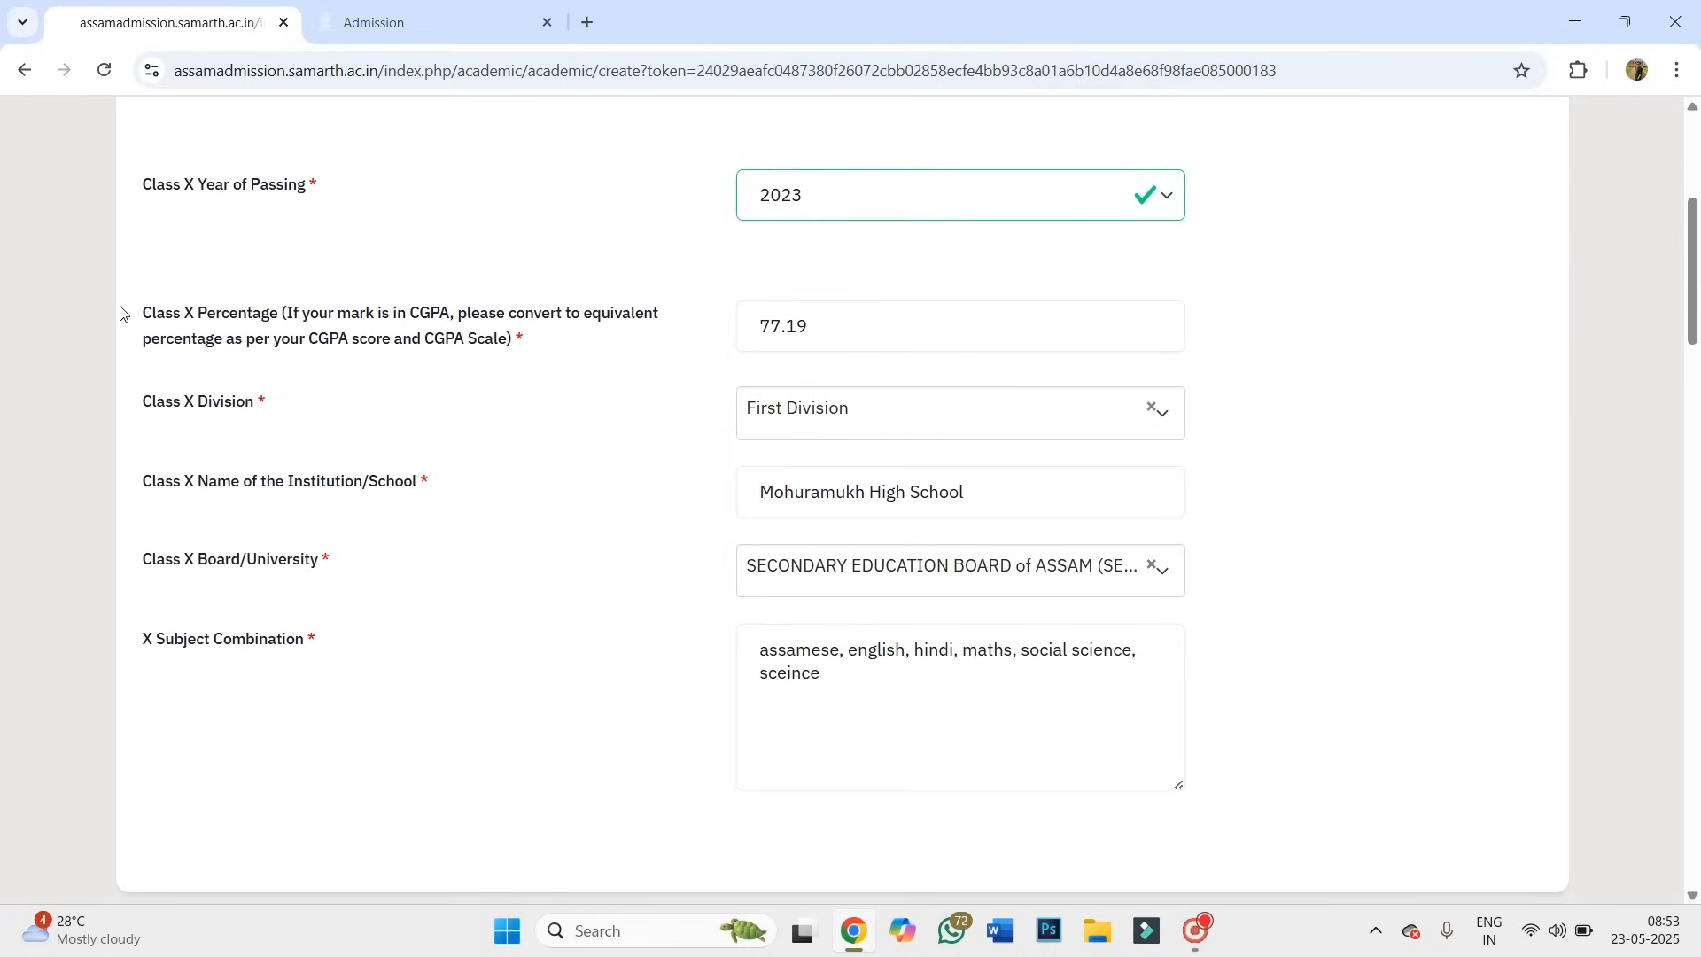
pyautogui.moveTo(146, 317); pyautogui.dragTo(273, 319)
pyautogui.click(904, 330)
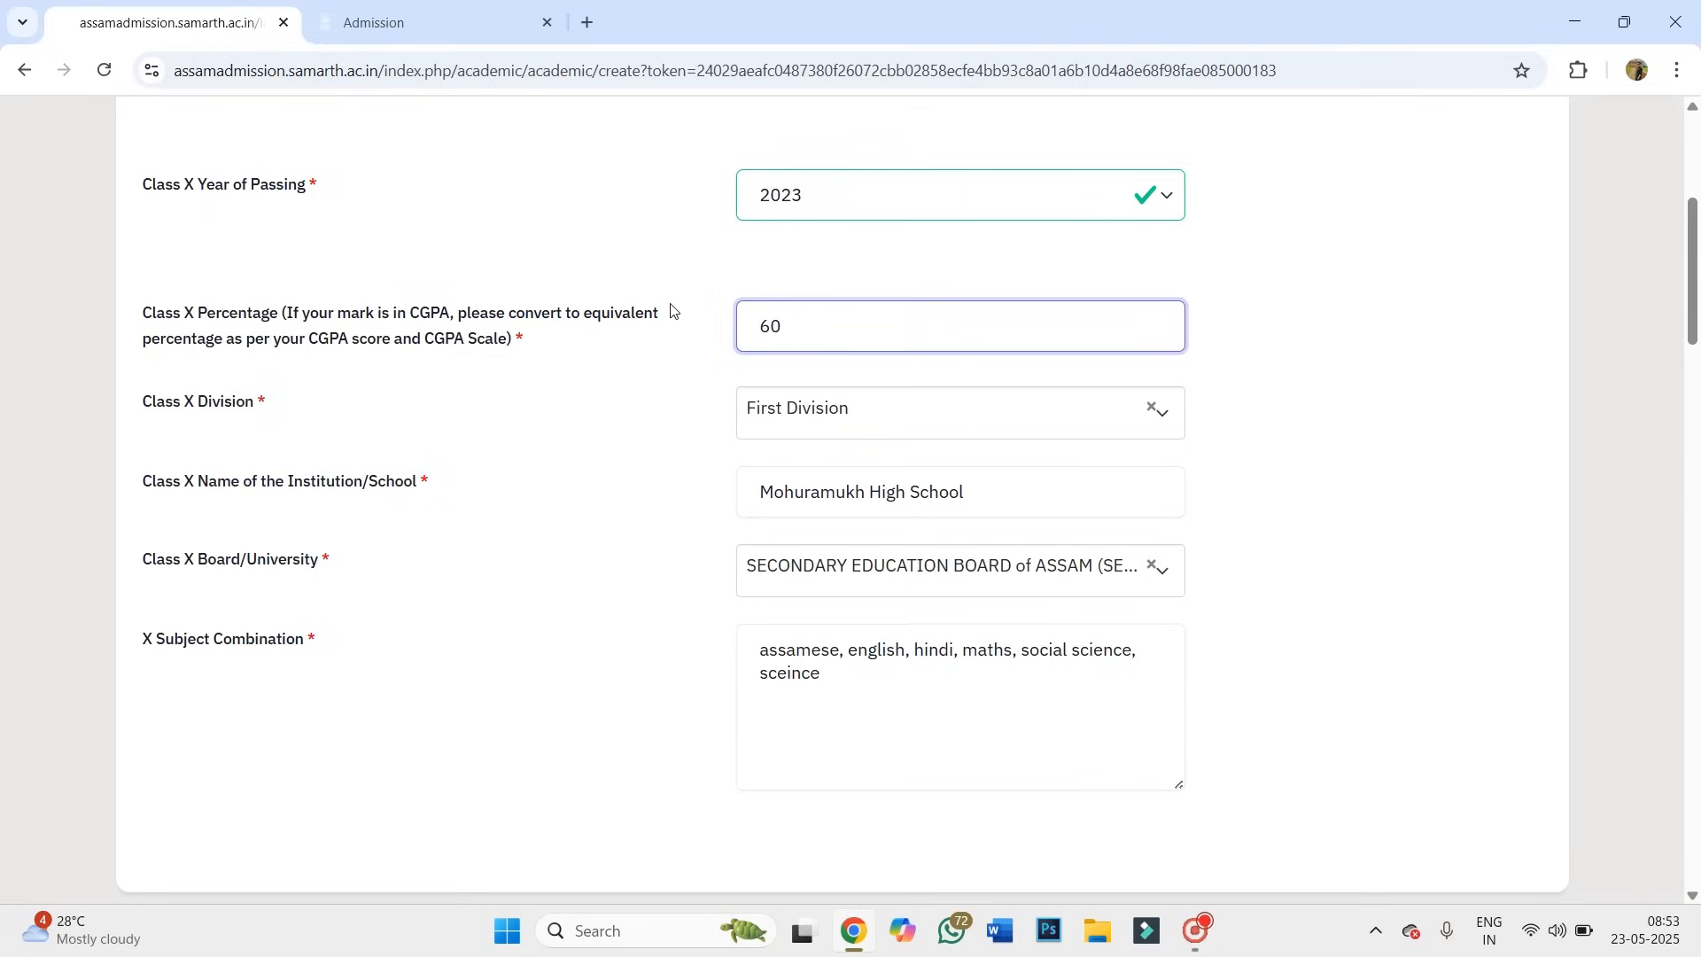
pyautogui.click(664, 255)
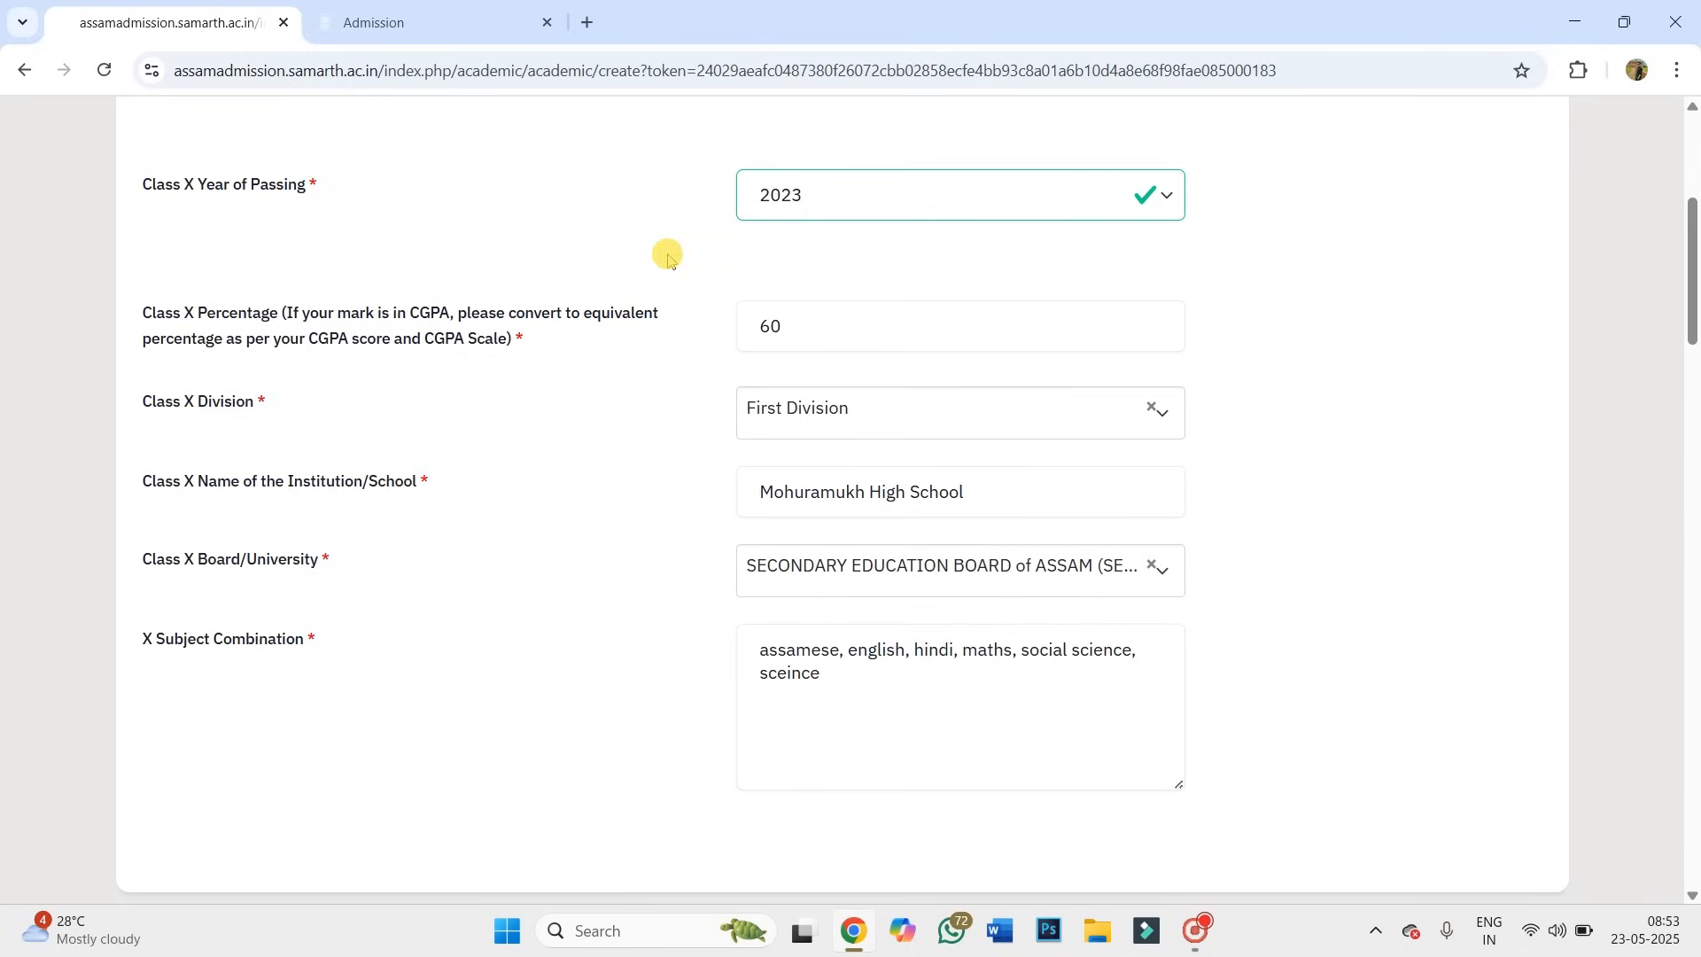
pyautogui.click(782, 394)
pyautogui.click(780, 397)
# Review the Class X institution, board and subject combination in the academic details.
pyautogui.scroll(-1, 630, 395)
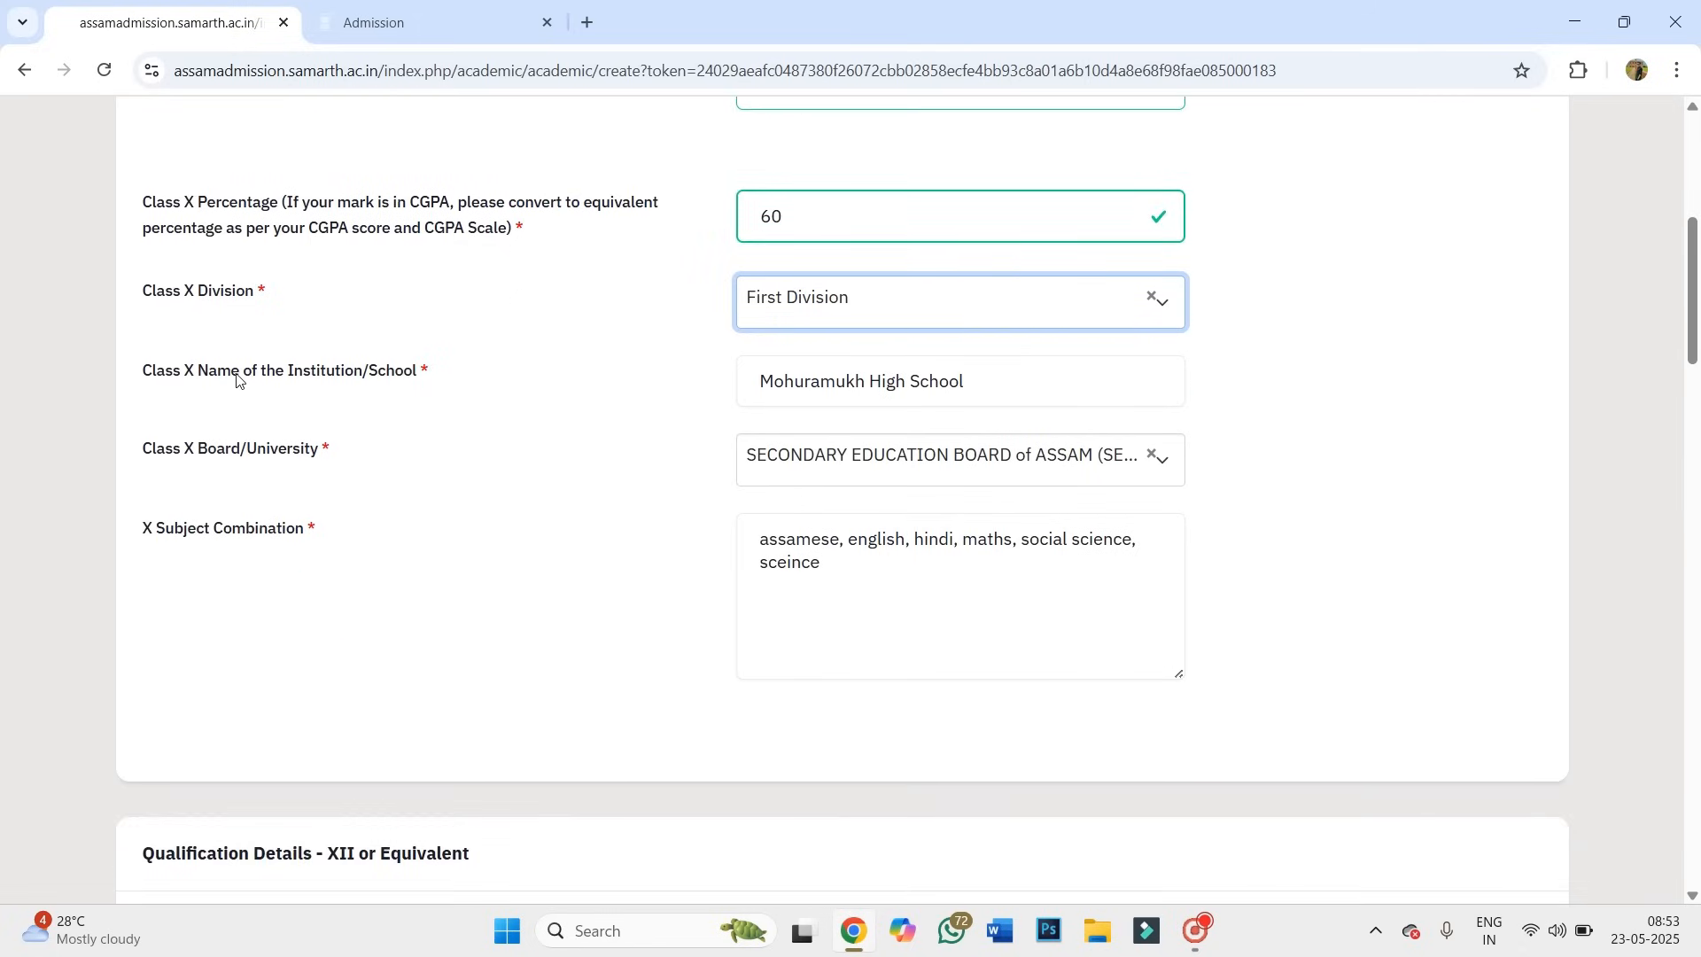
pyautogui.scroll(-1, 1055, 497)
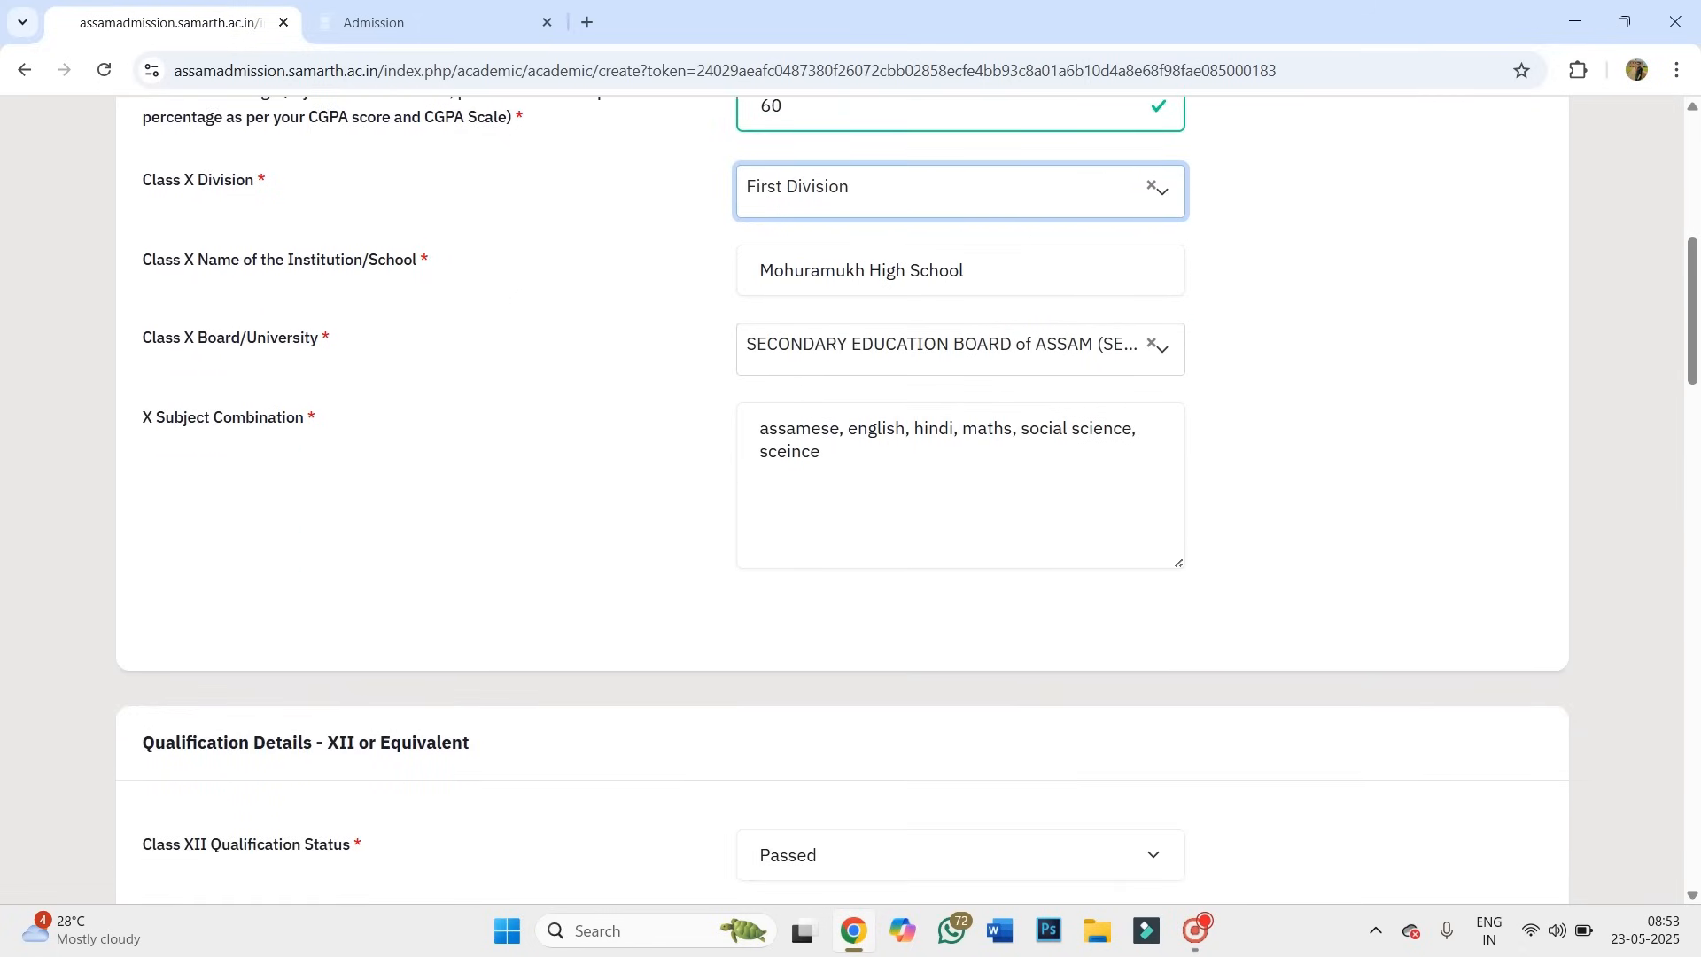
pyautogui.moveTo(136, 417); pyautogui.dragTo(378, 416)
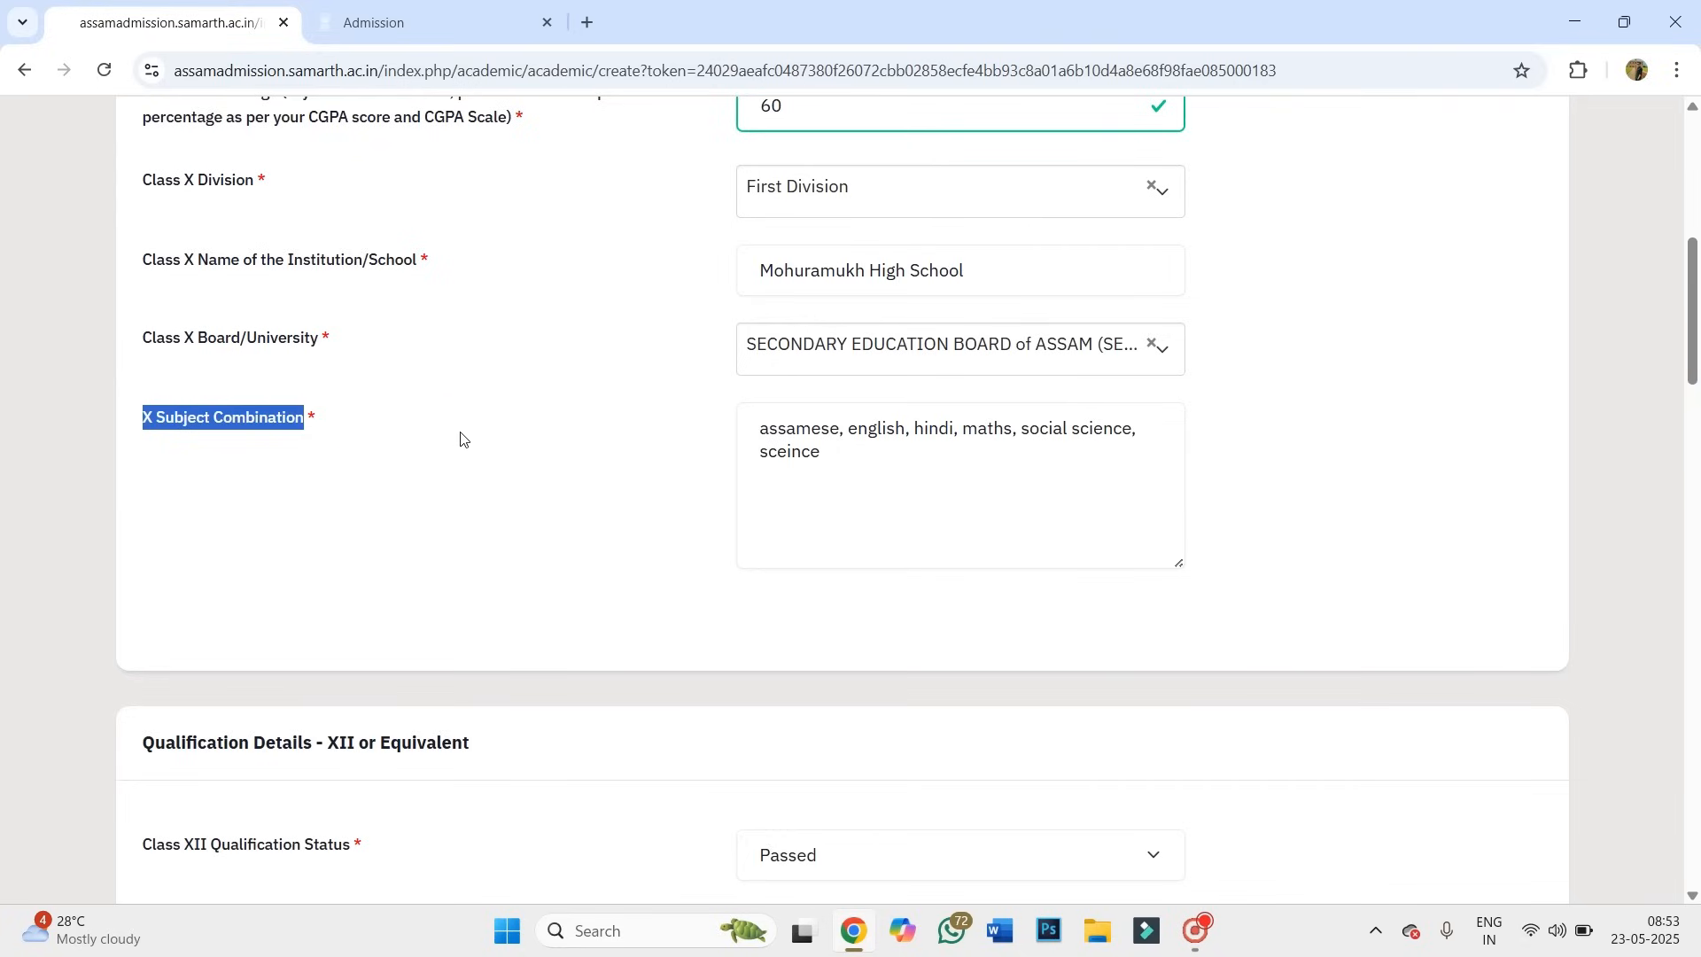
pyautogui.click(851, 471)
pyautogui.scroll(-2, 851, 470)
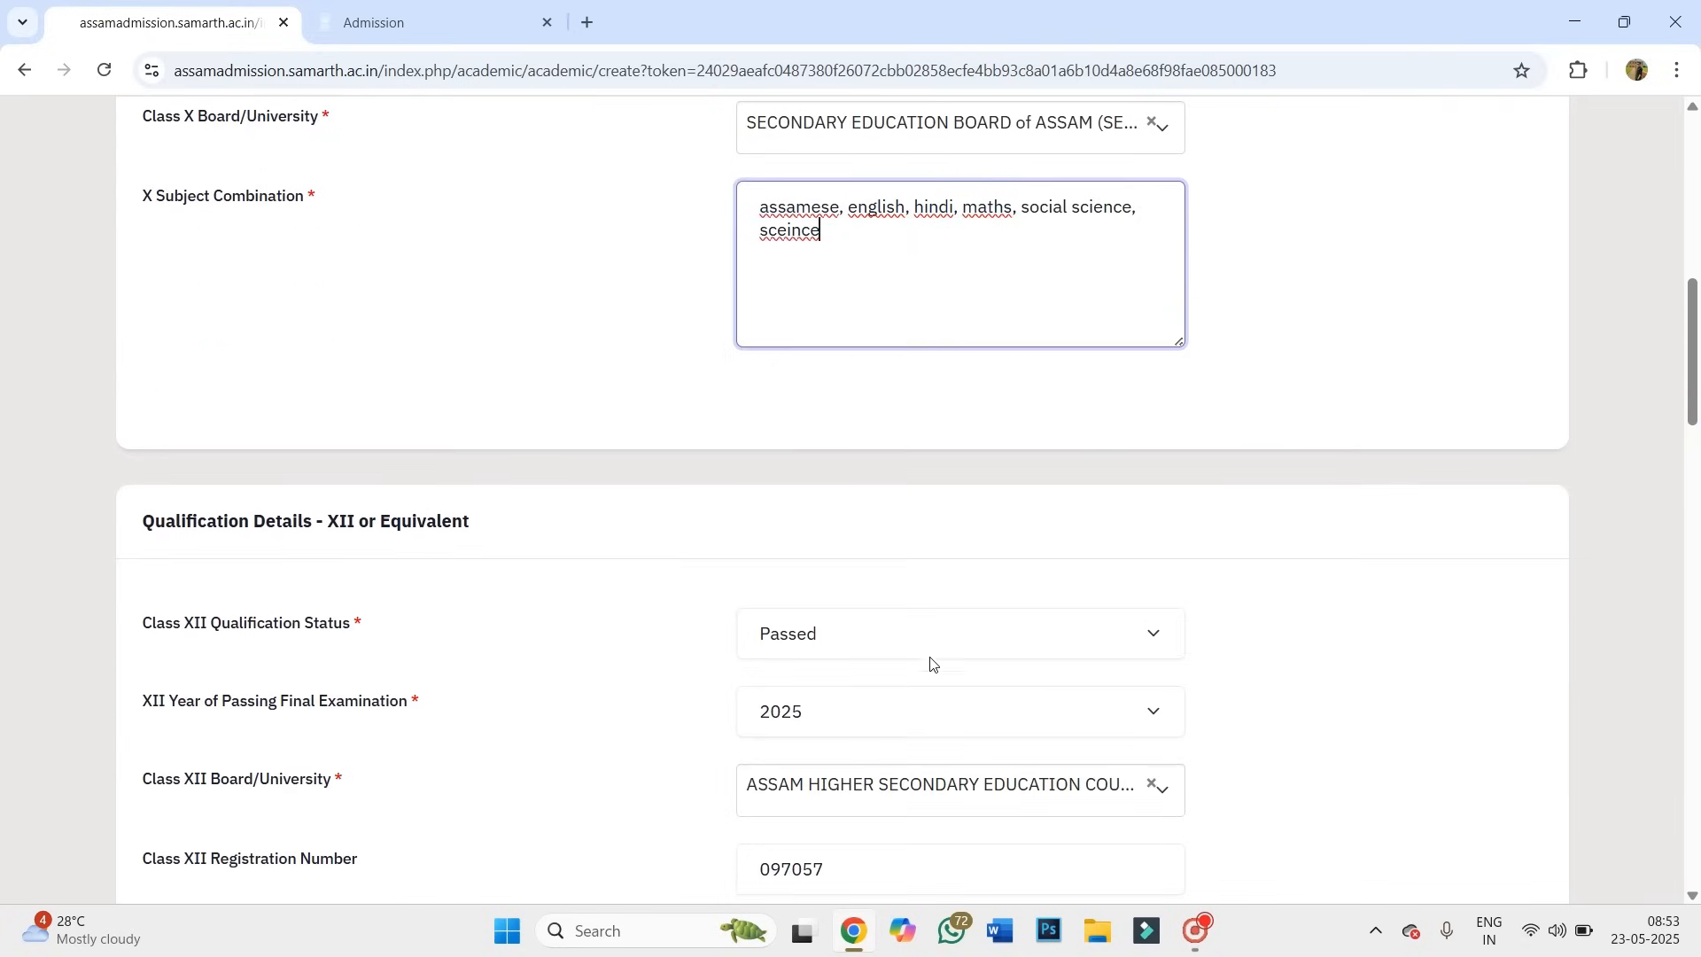
# Review the Class XII qualification status, board, roll number, division, institution and subject combination.
pyautogui.scroll(-1, 408, 511)
pyautogui.scroll(-1, 437, 509)
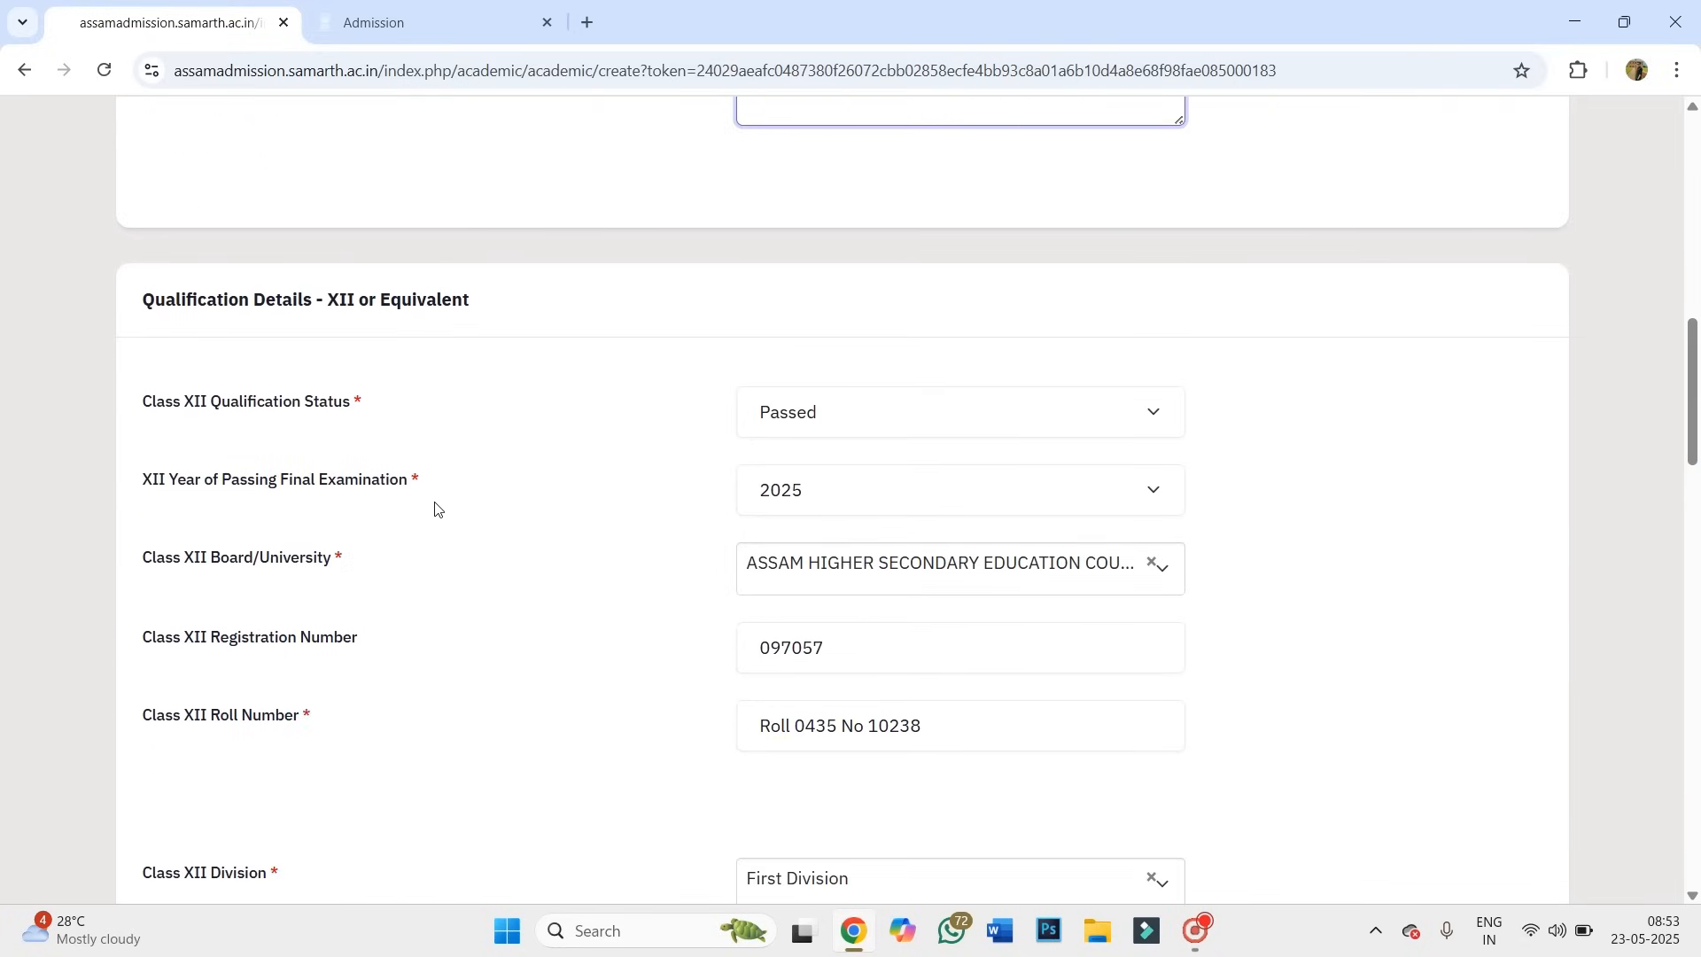
pyautogui.scroll(-5, 627, 528)
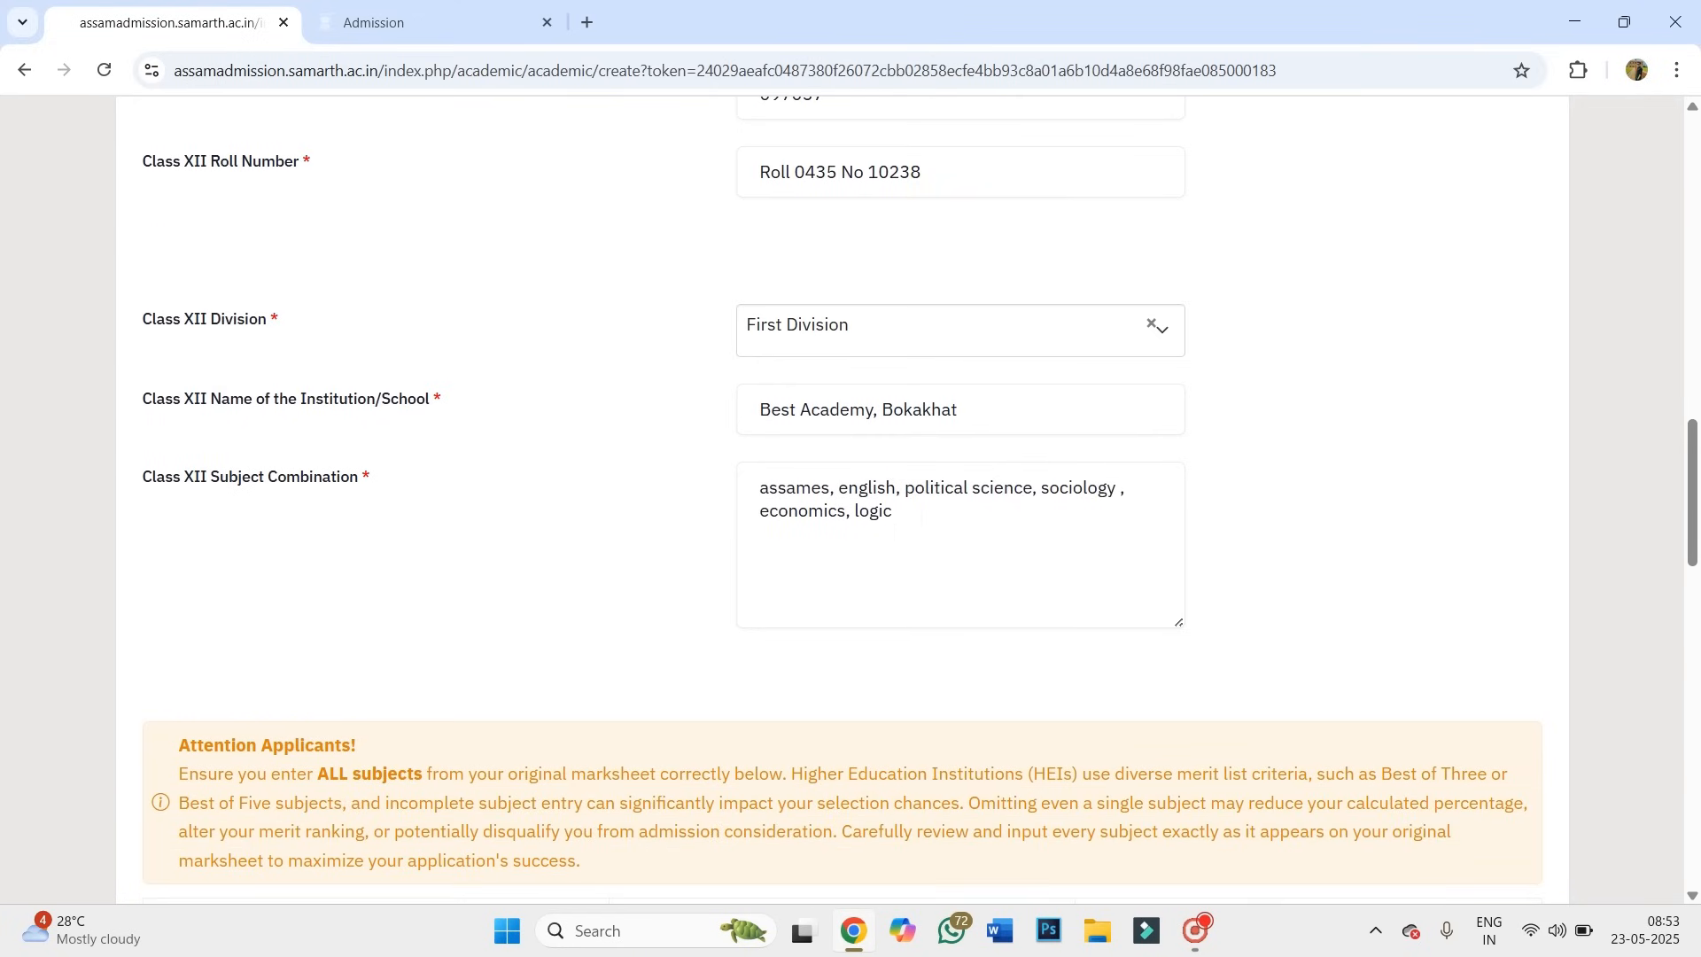
pyautogui.click(919, 520)
pyautogui.moveTo(144, 486); pyautogui.dragTo(337, 479)
pyautogui.click(938, 524)
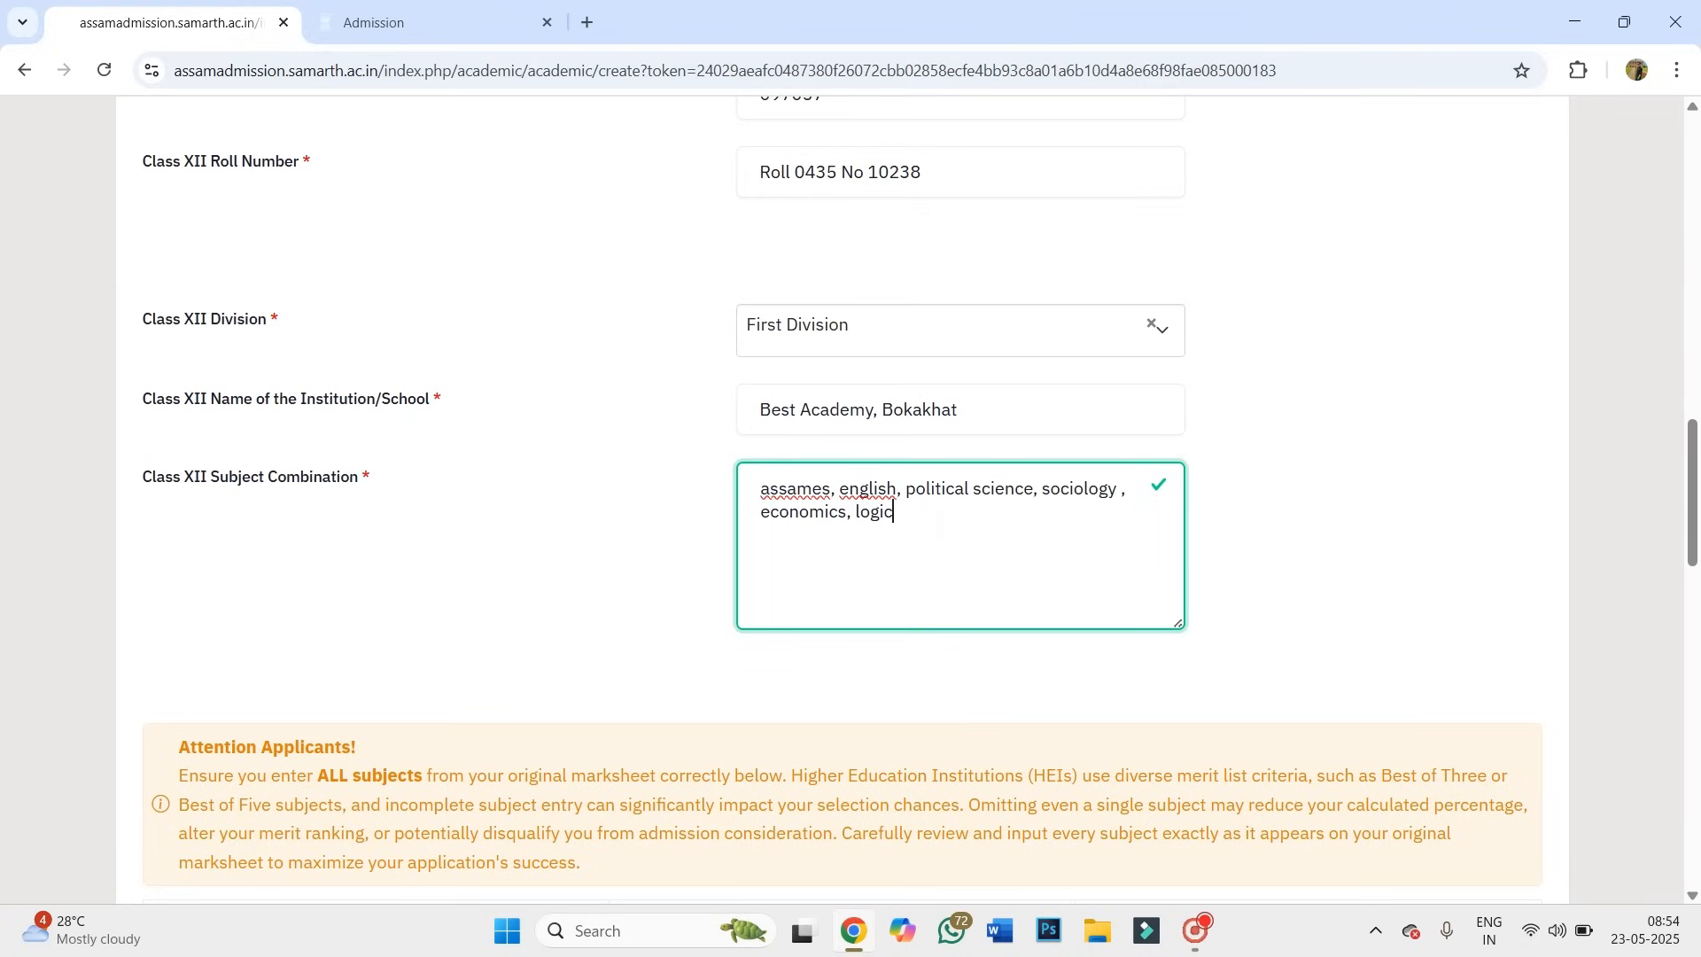
# Examine the Class XII subject marks table, comparing each subject's obtained and total marks with the overall totals and percentage.
pyautogui.scroll(-6, 942, 532)
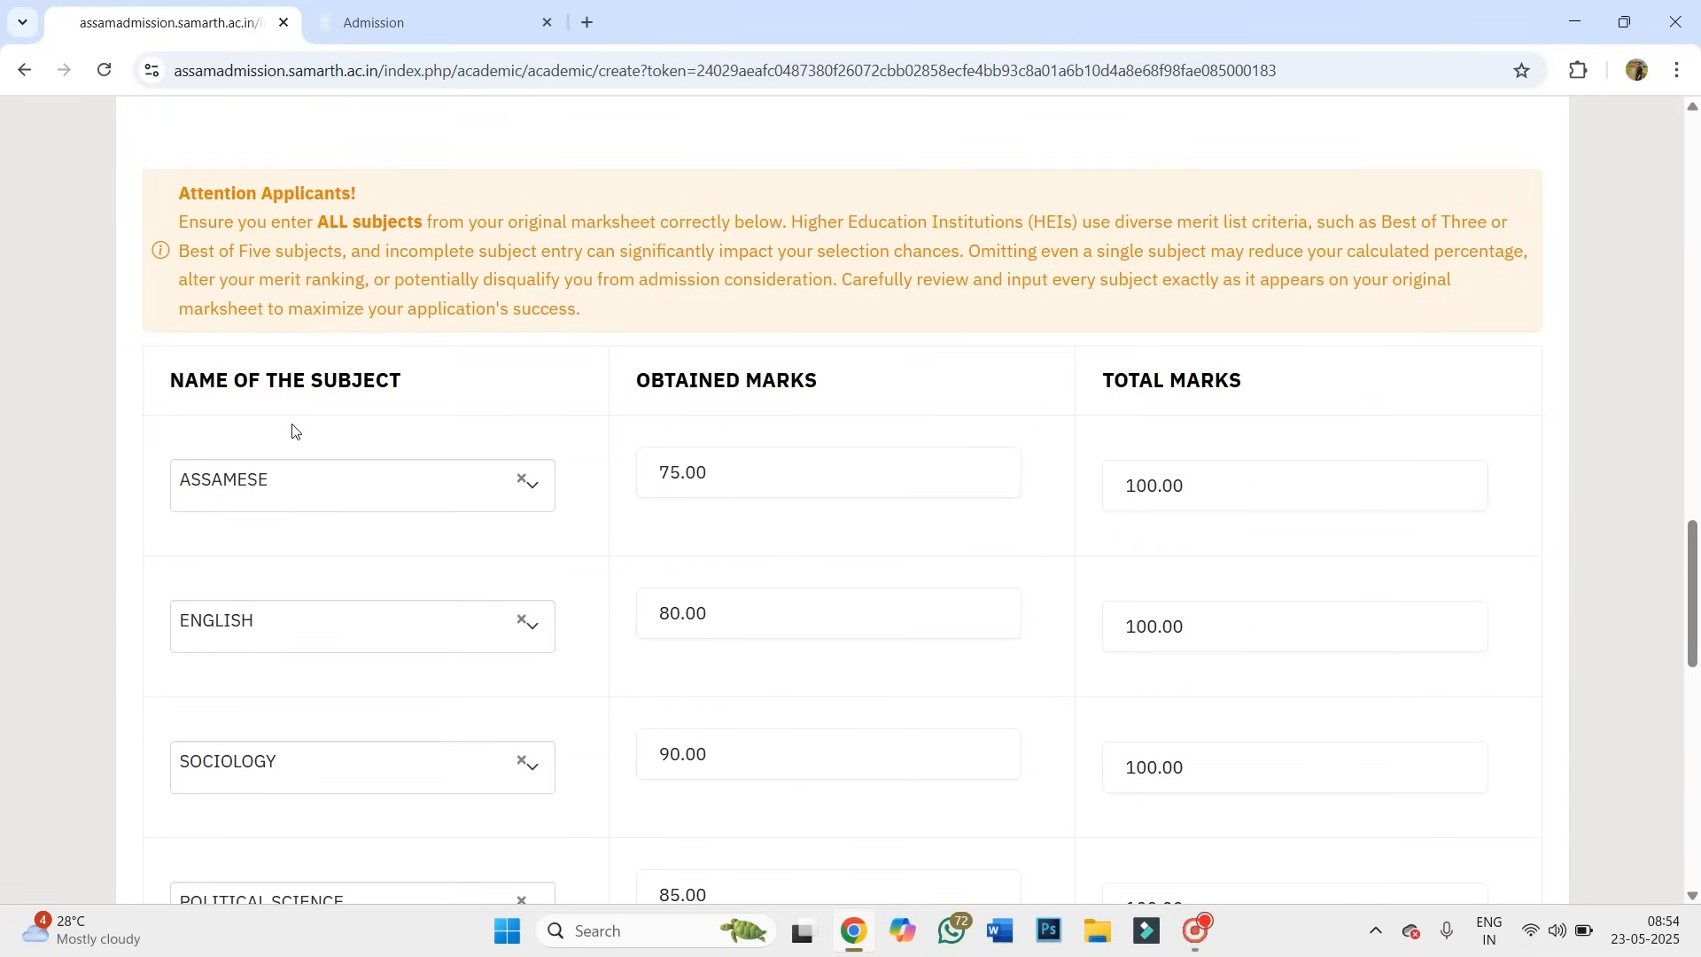
pyautogui.scroll(-7, 1227, 565)
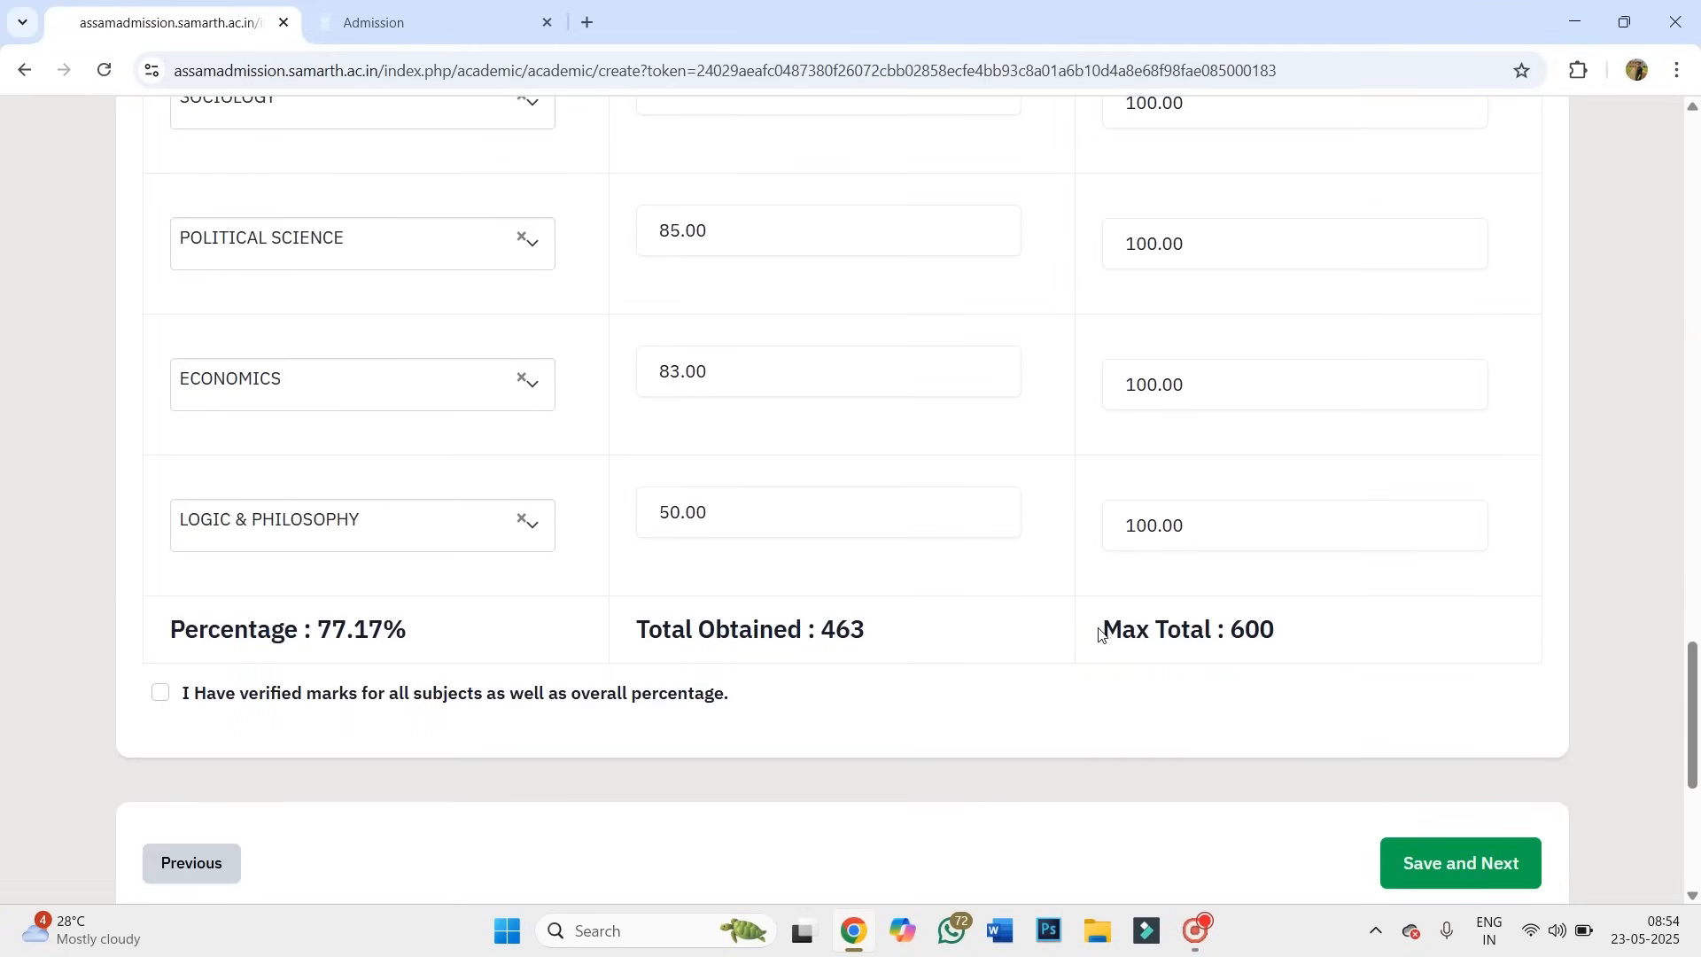
pyautogui.moveTo(1104, 629); pyautogui.dragTo(1257, 627)
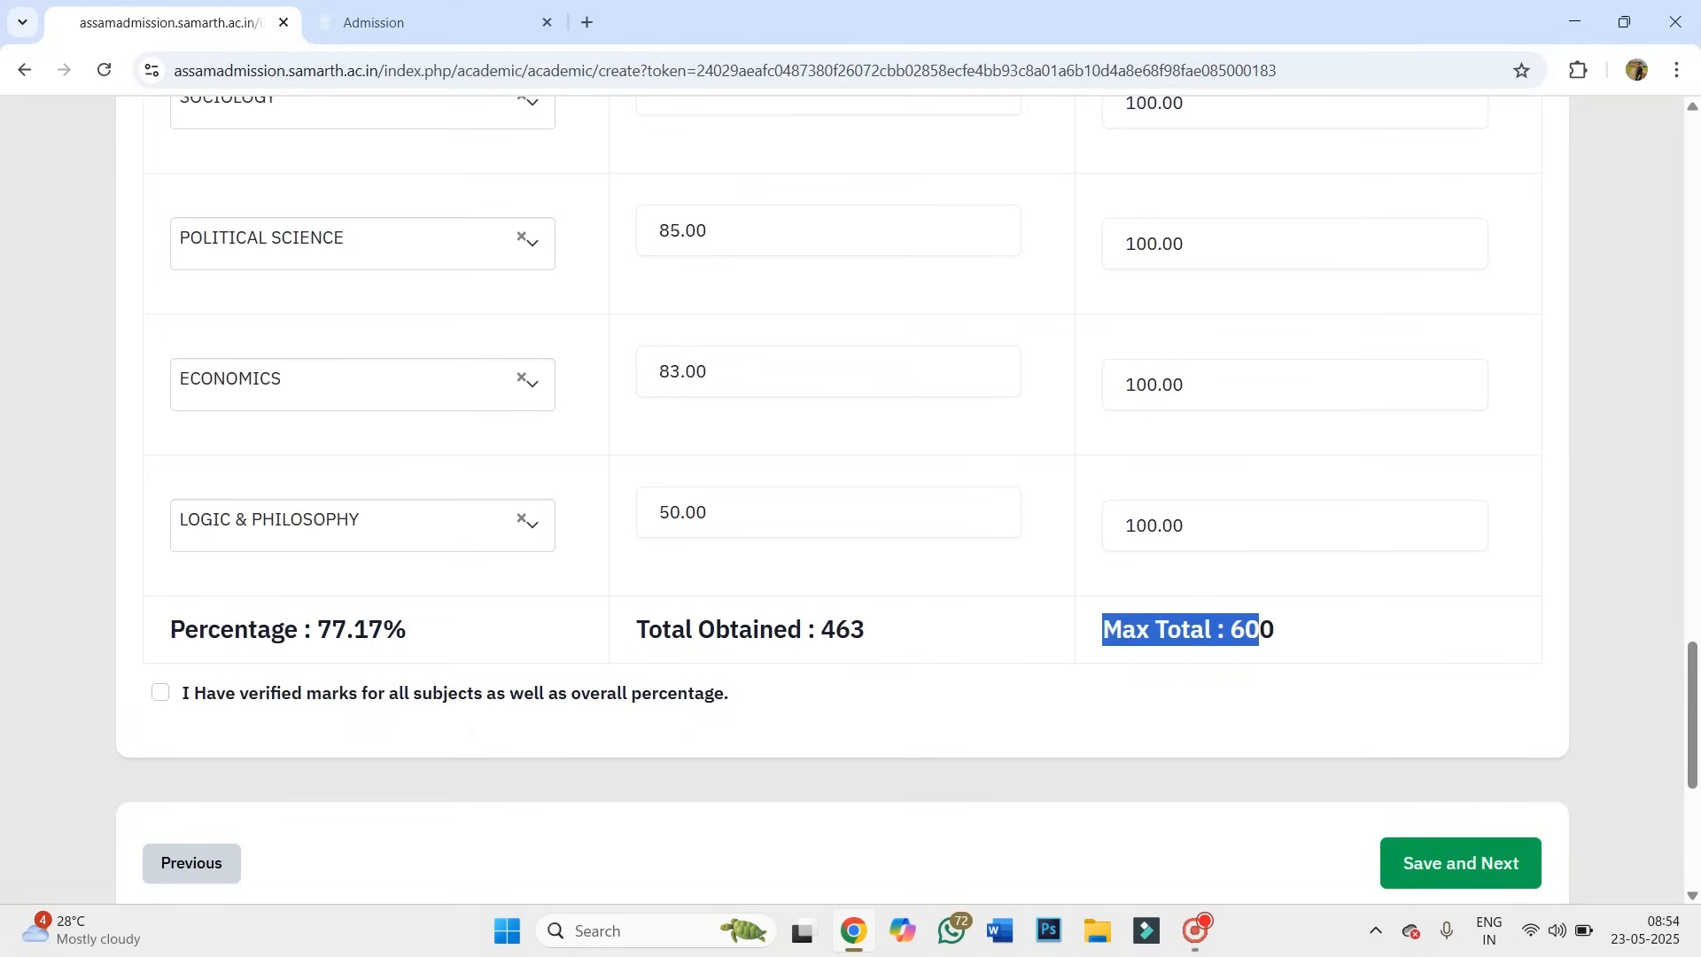
pyautogui.scroll(5, 648, 639)
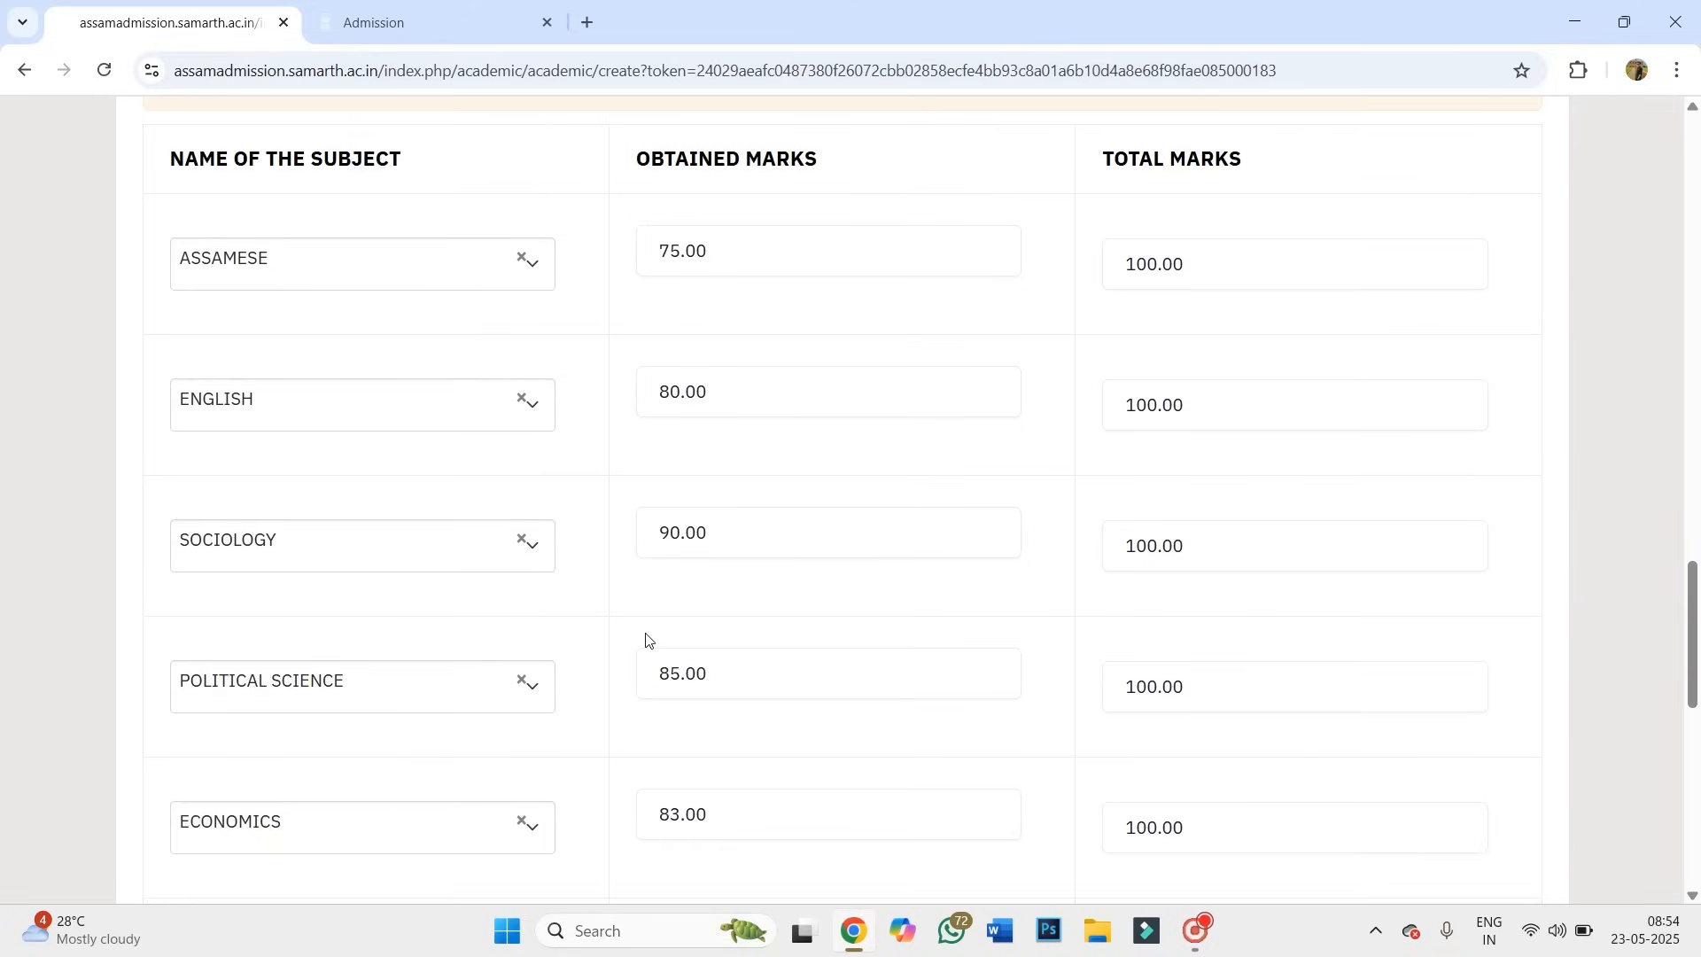
pyautogui.scroll(-3, 648, 640)
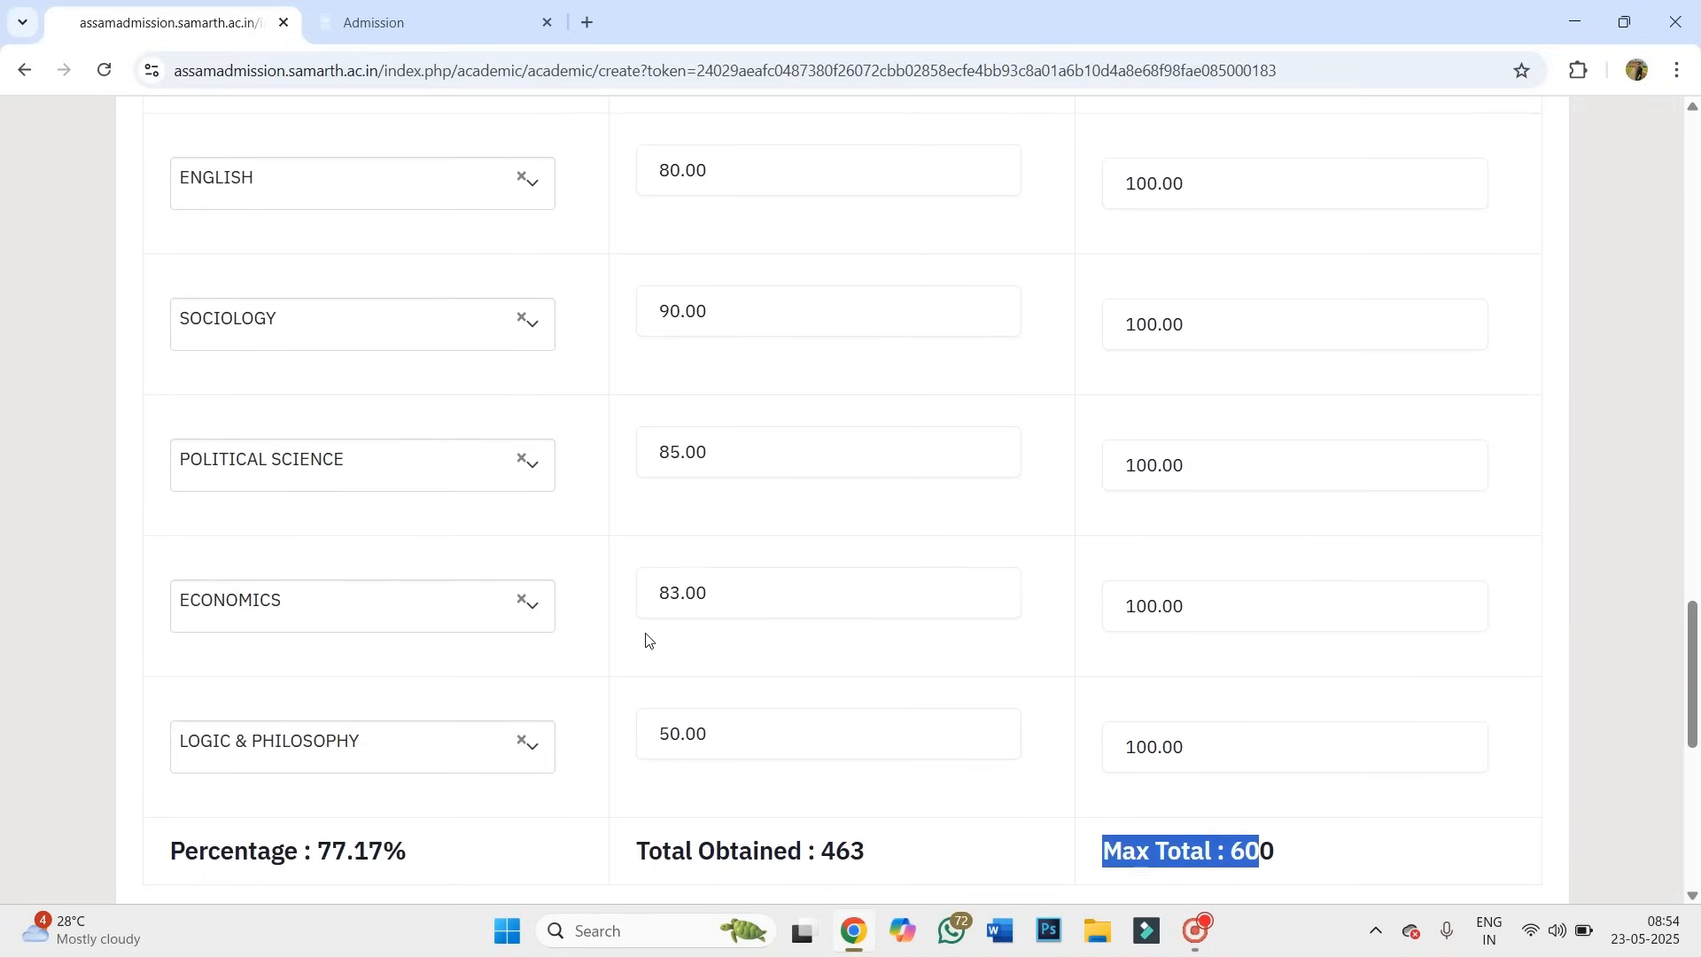
pyautogui.scroll(-1, 648, 640)
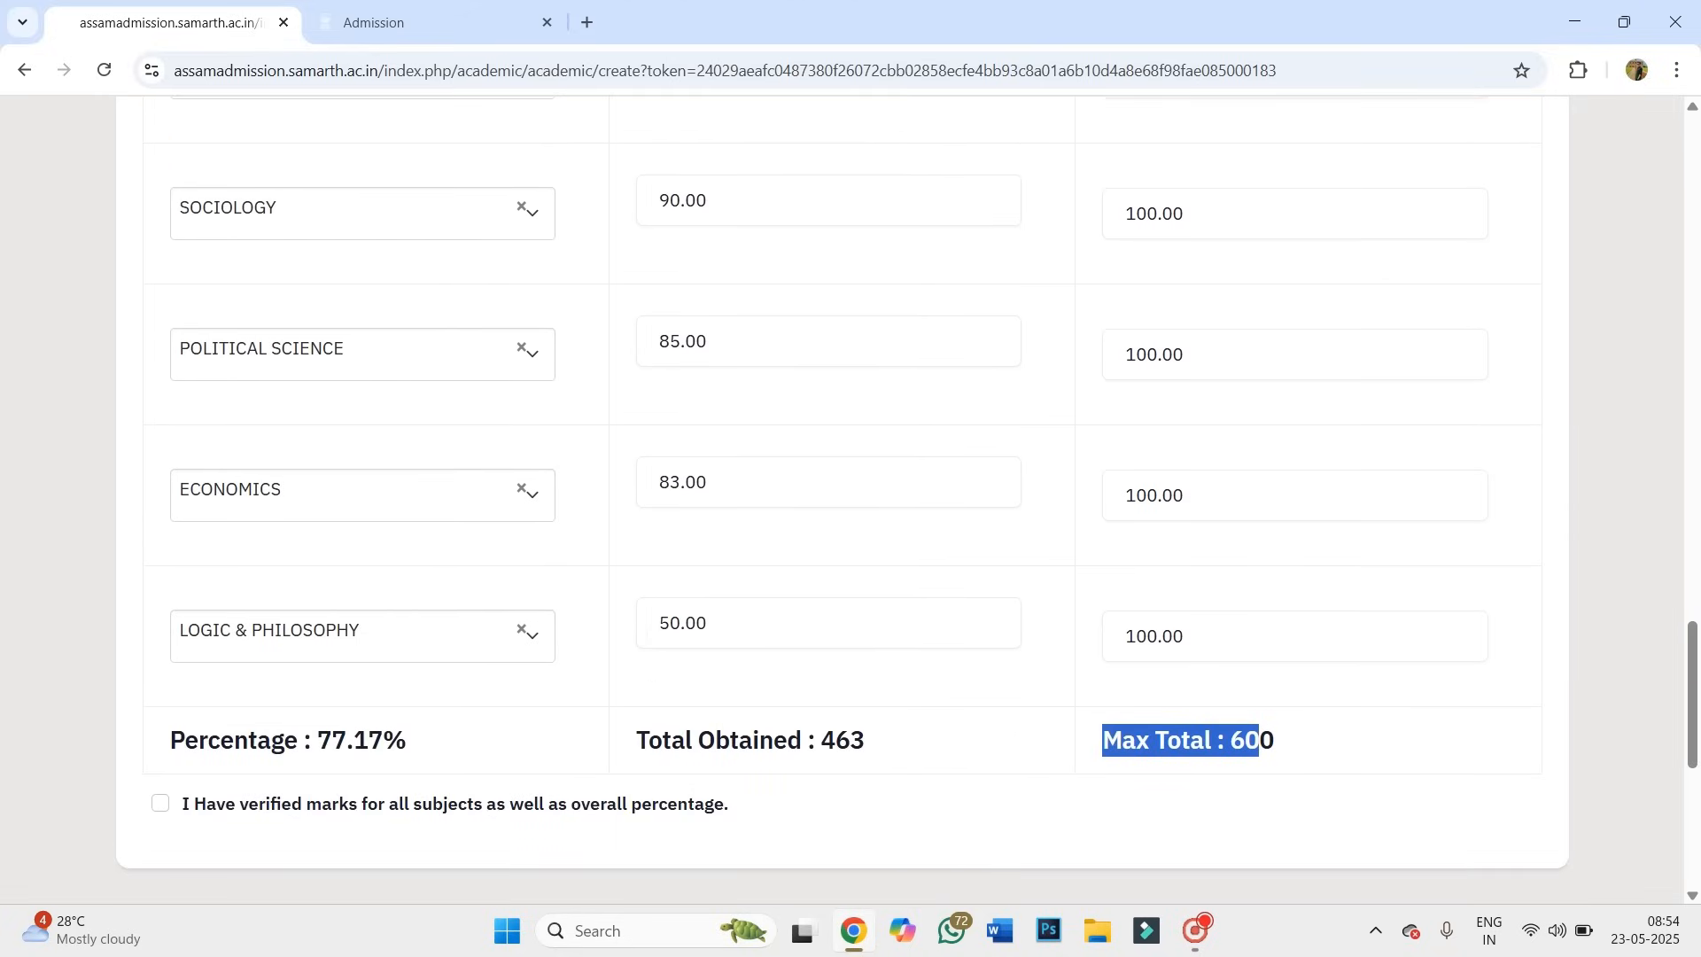
pyautogui.click(1098, 775)
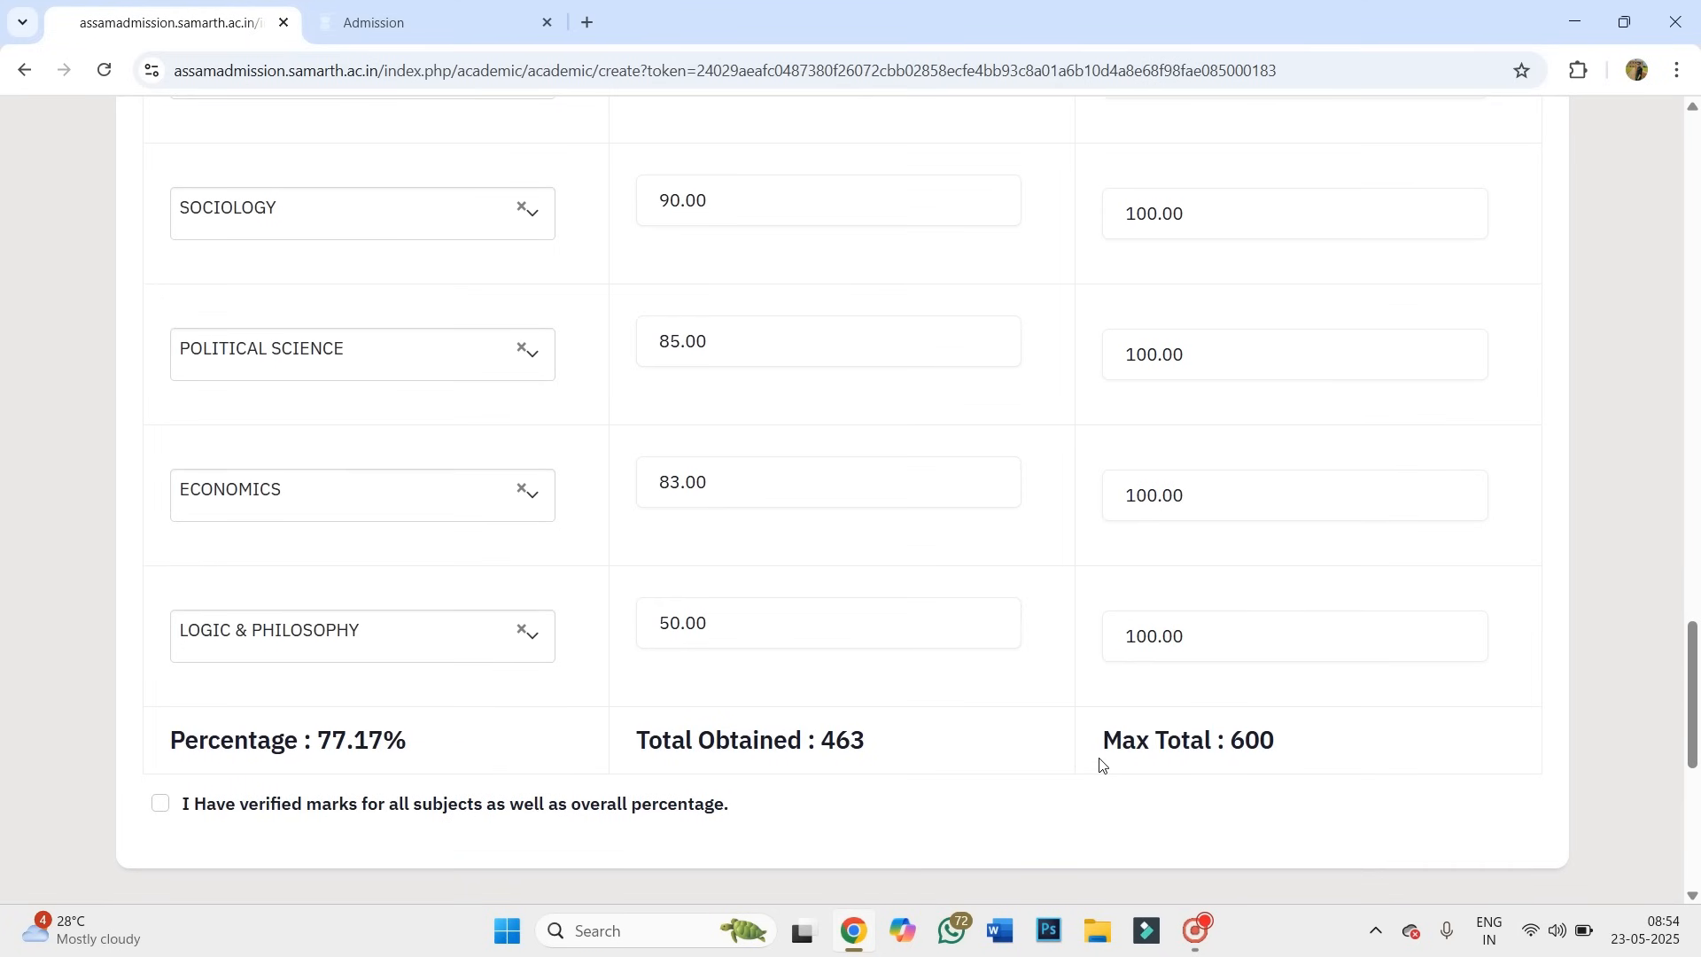
pyautogui.scroll(5, 1103, 766)
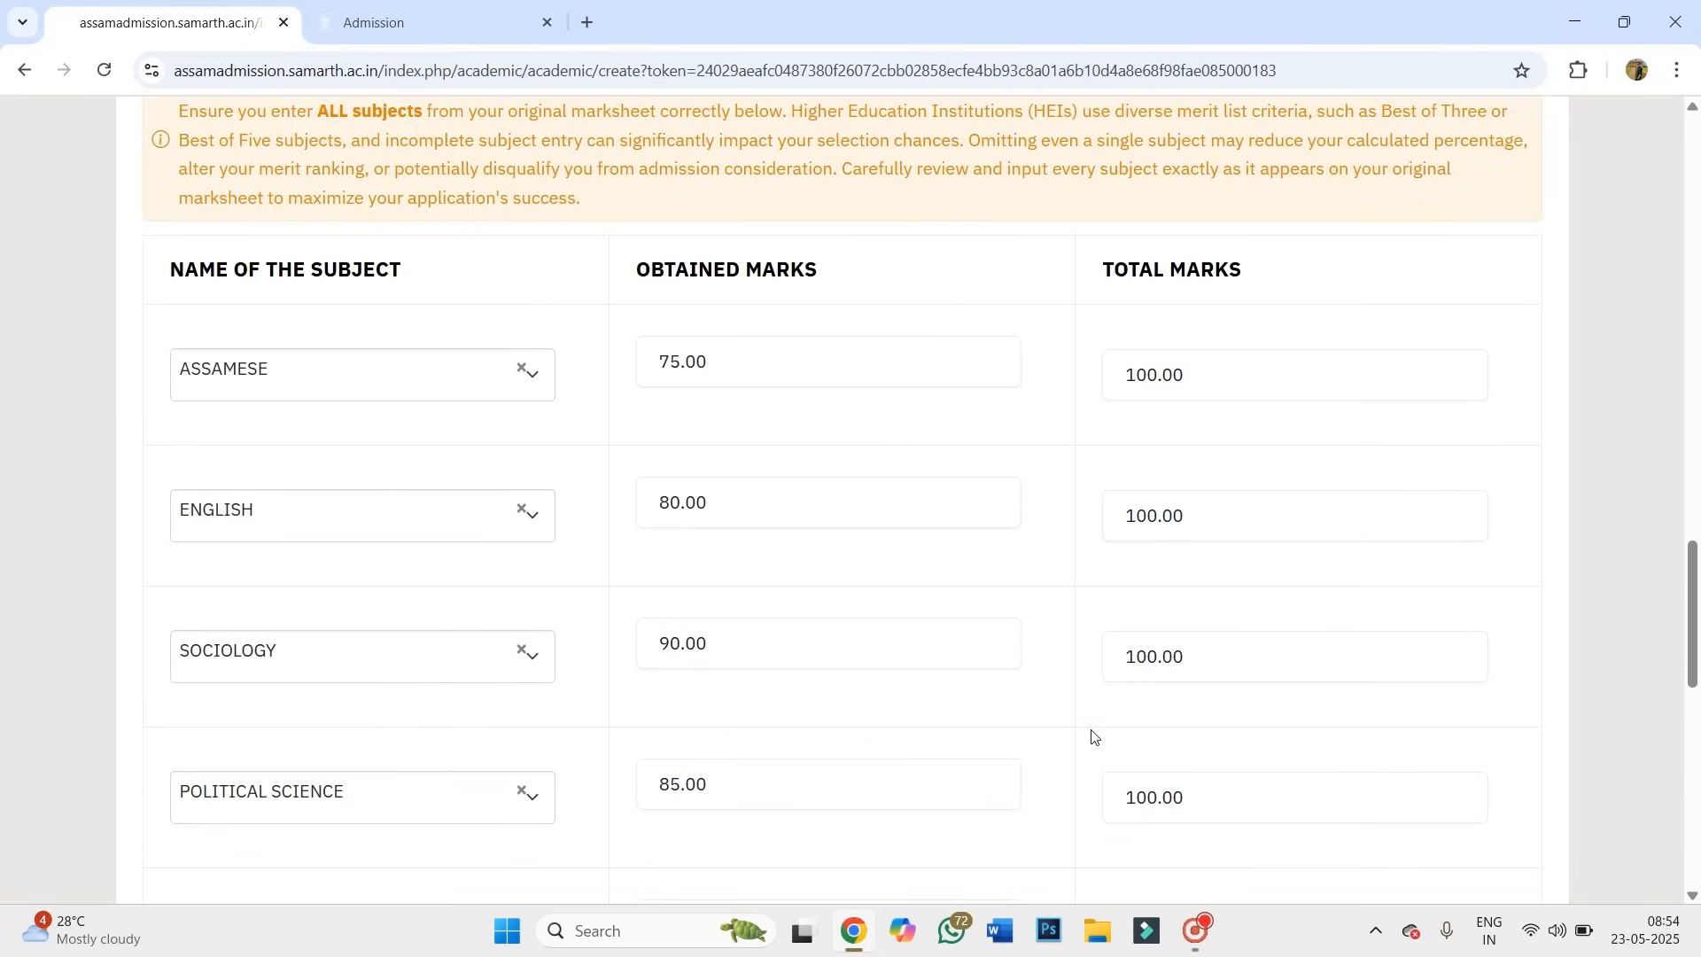
pyautogui.scroll(-6, 767, 574)
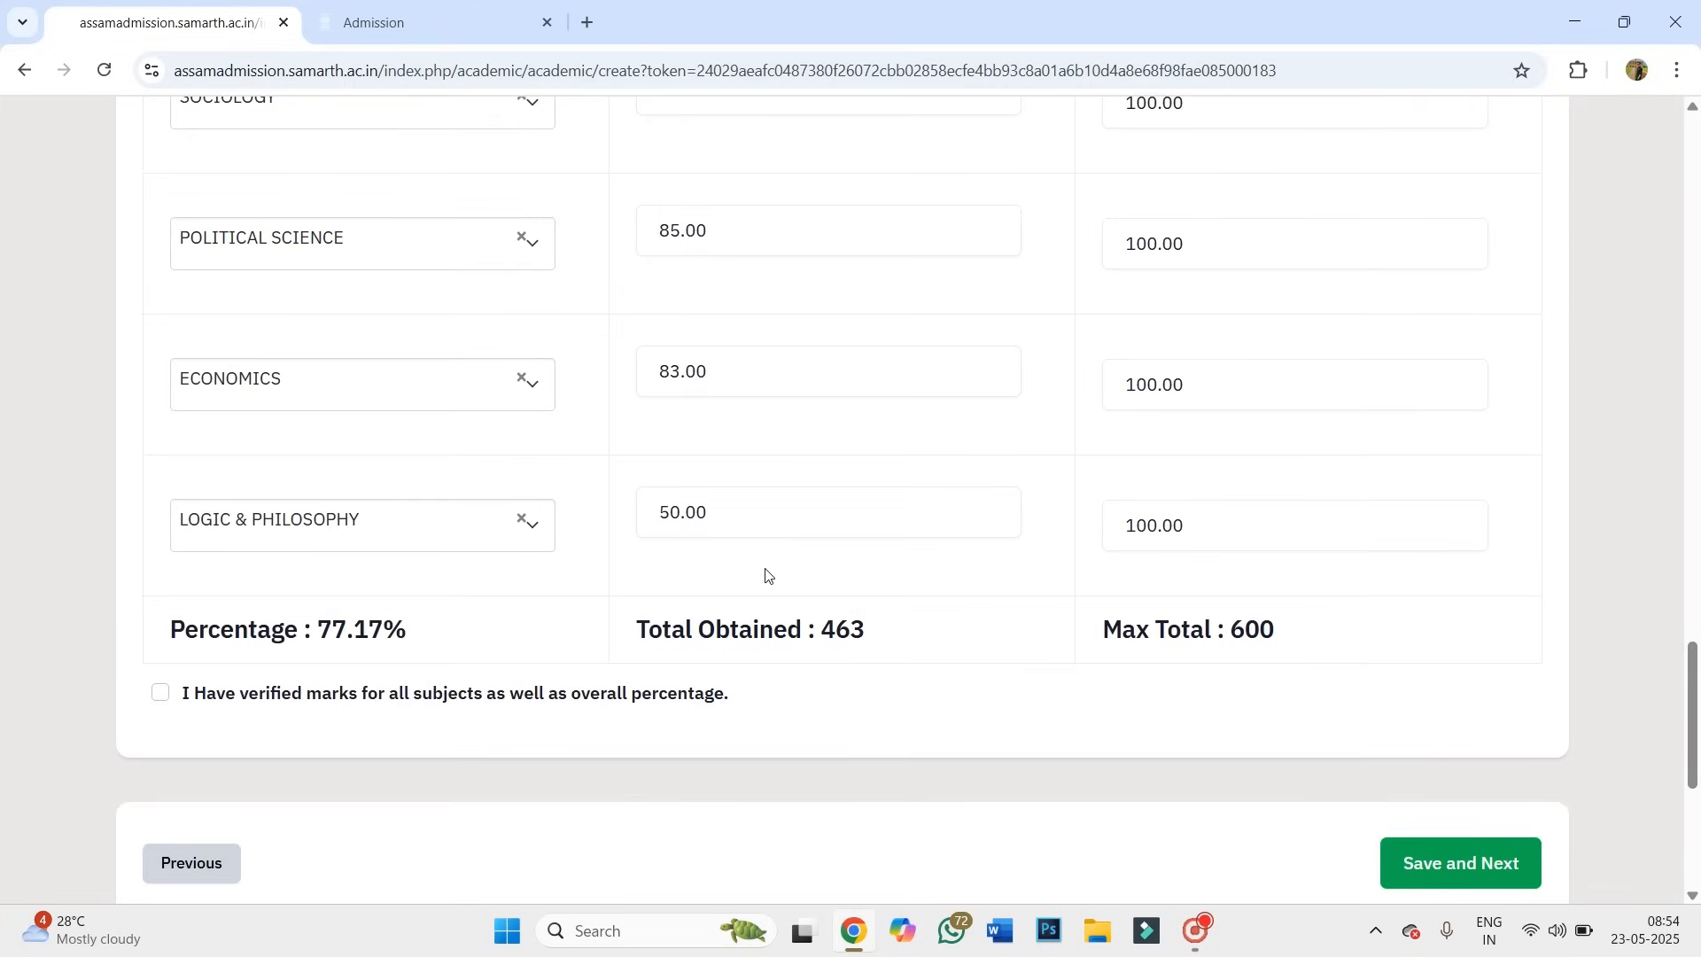
# Clear the Logic & Philosophy row in the Class XII marks table, removing its subject, obtained marks and total marks.
pyautogui.click(522, 519)
pyautogui.click(970, 518)
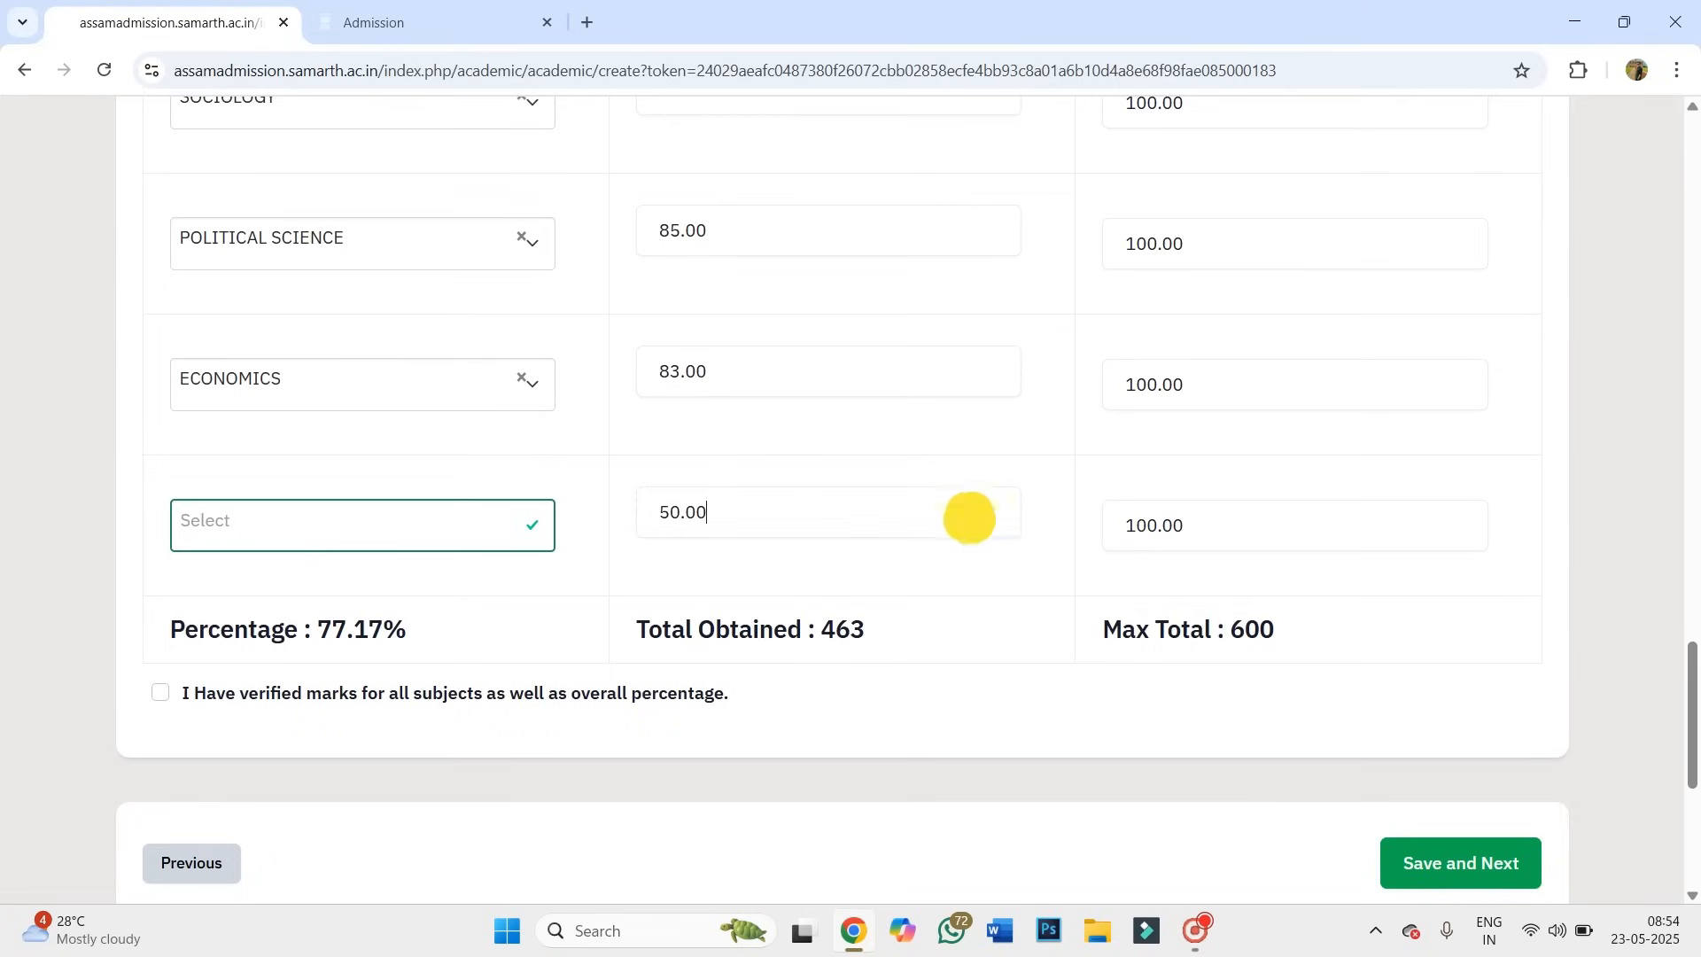
pyautogui.press('BackSpace')
pyautogui.press('BackSpace')
pyautogui.press('BackSpace')
pyautogui.click(1228, 525)
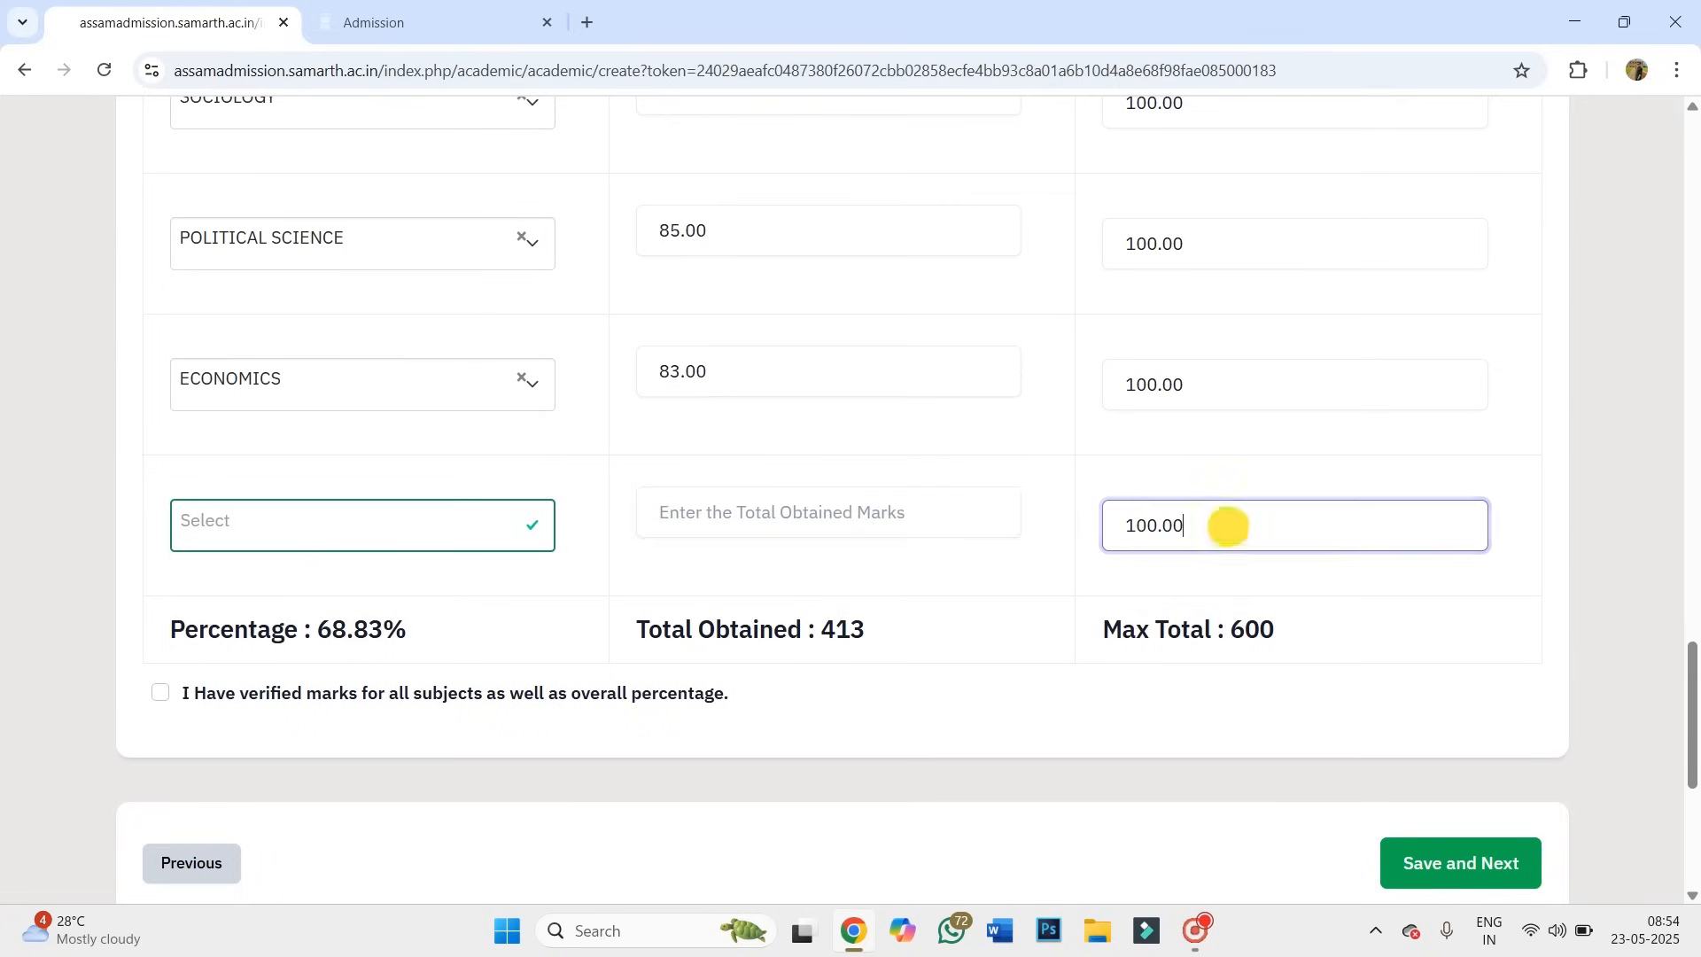
pyautogui.press('BackSpace')
pyautogui.press('BackSpace')
pyautogui.press('BackSpace')
pyautogui.press('BackSpace')
pyautogui.press('BackSpace')
pyautogui.press('BackSpace')
pyautogui.click(1143, 683)
# Check the recalculated maximum total, total obtained and percentage against the remaining Class XII subject marks.
pyautogui.scroll(-1, 1152, 689)
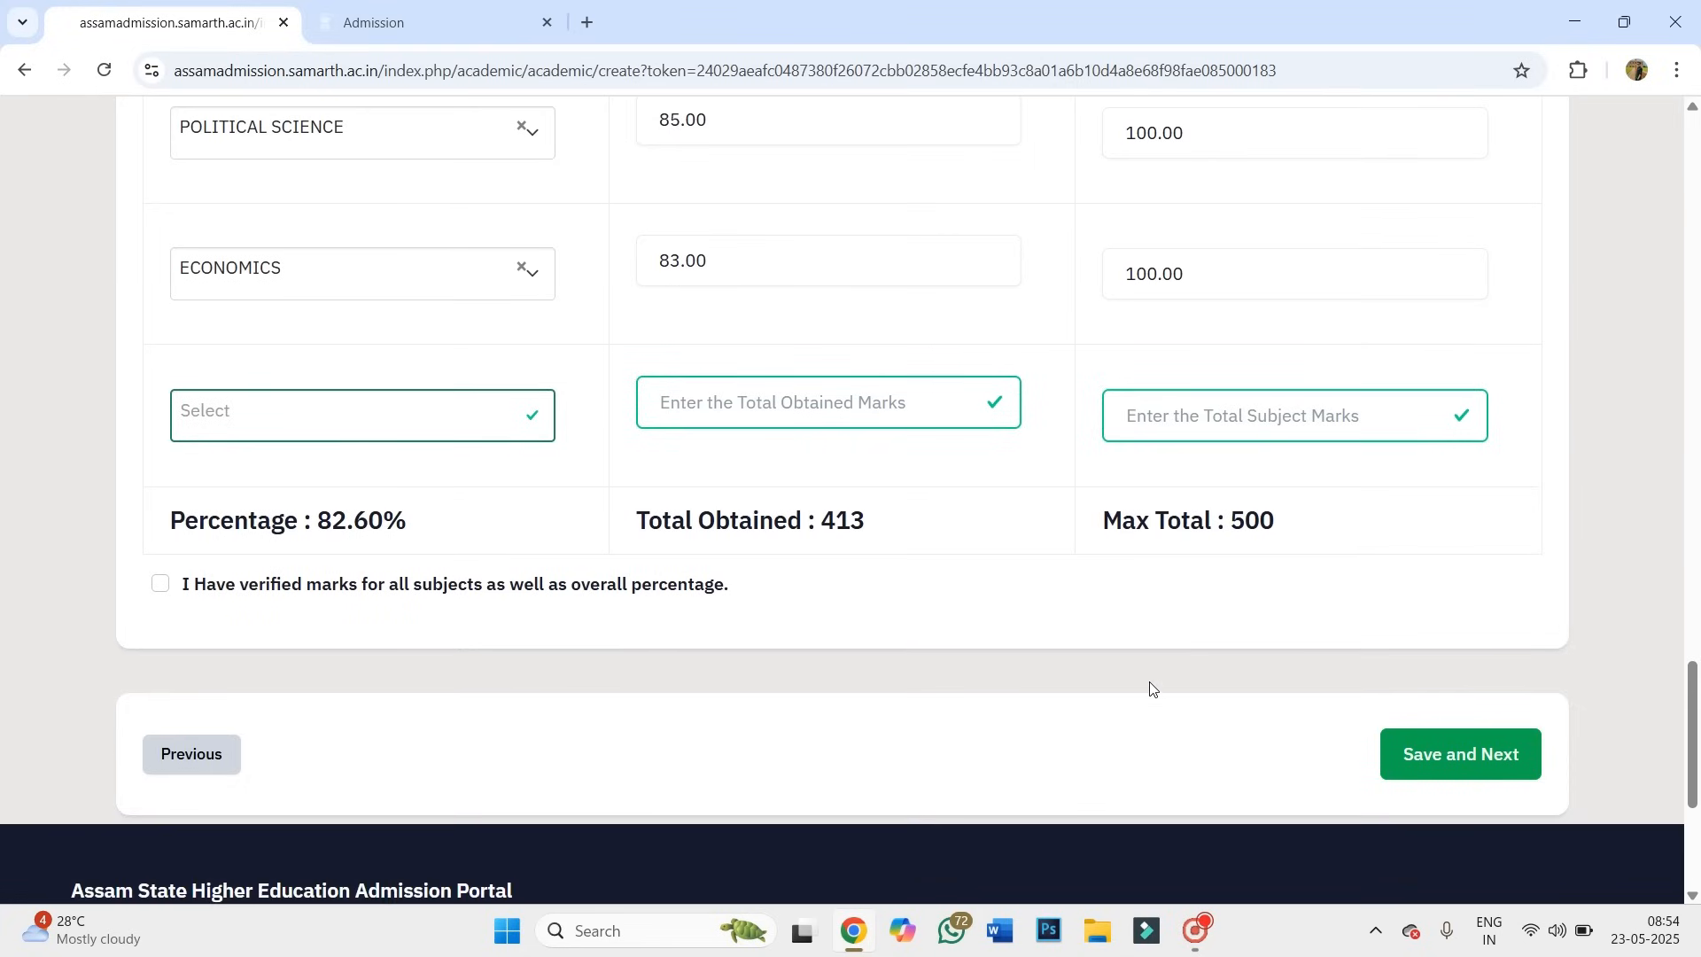
pyautogui.moveTo(1086, 522); pyautogui.dragTo(1226, 507)
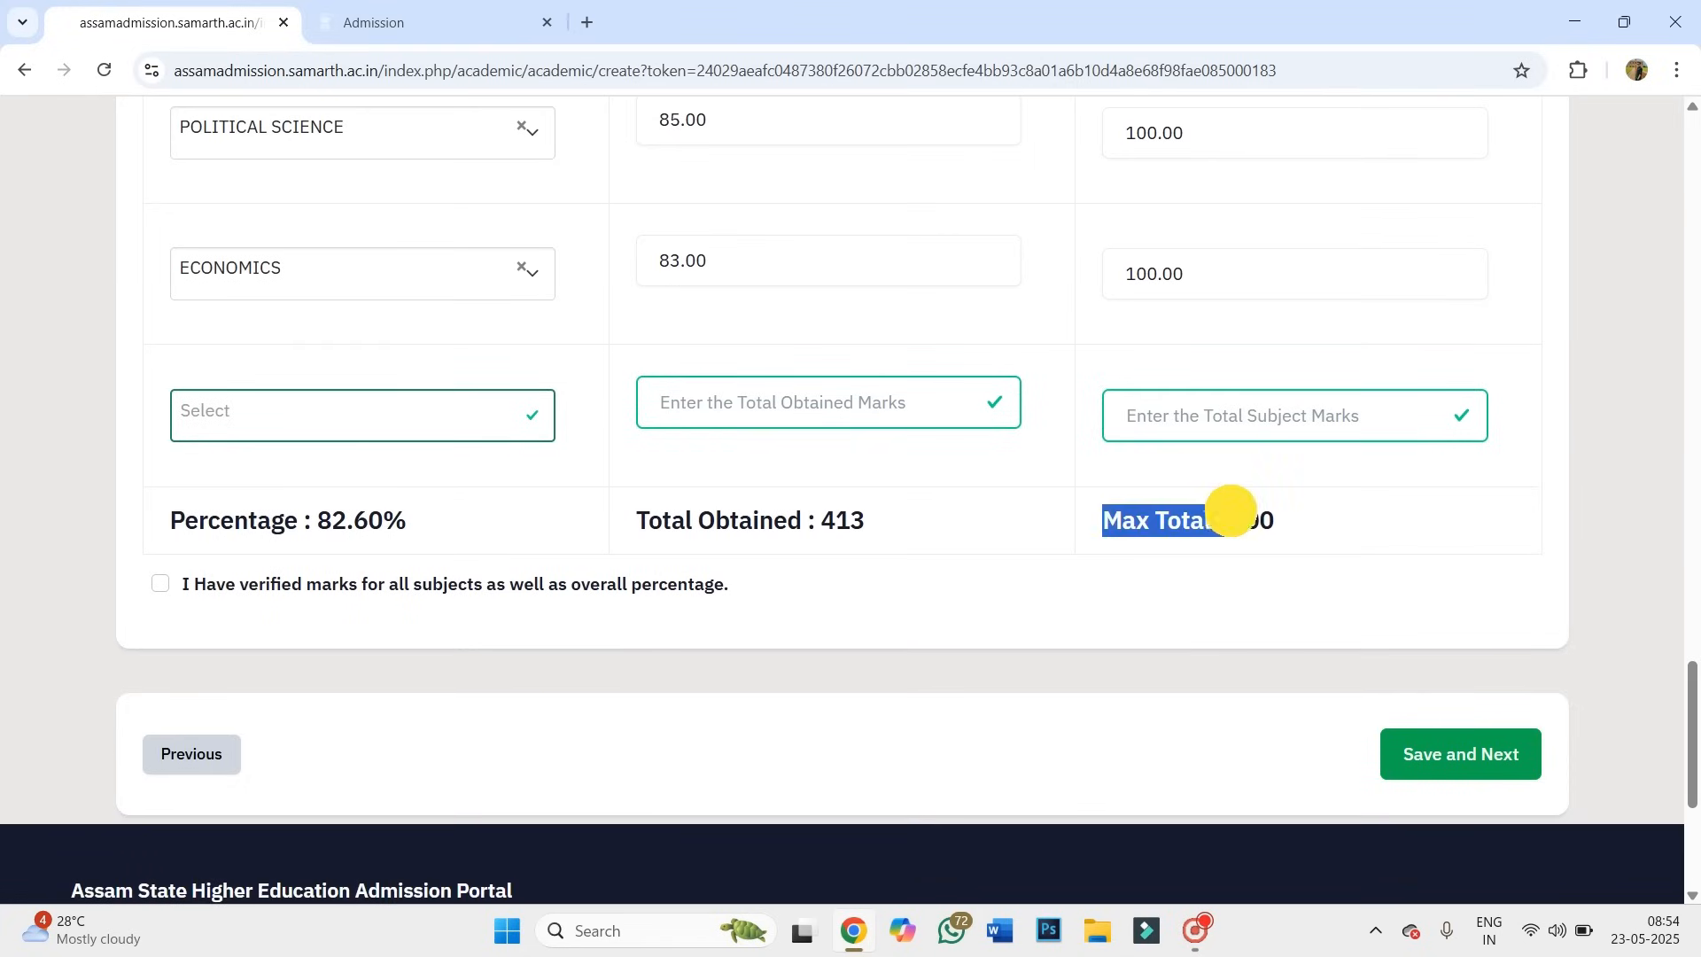
pyautogui.click(1242, 524)
pyautogui.click(822, 521)
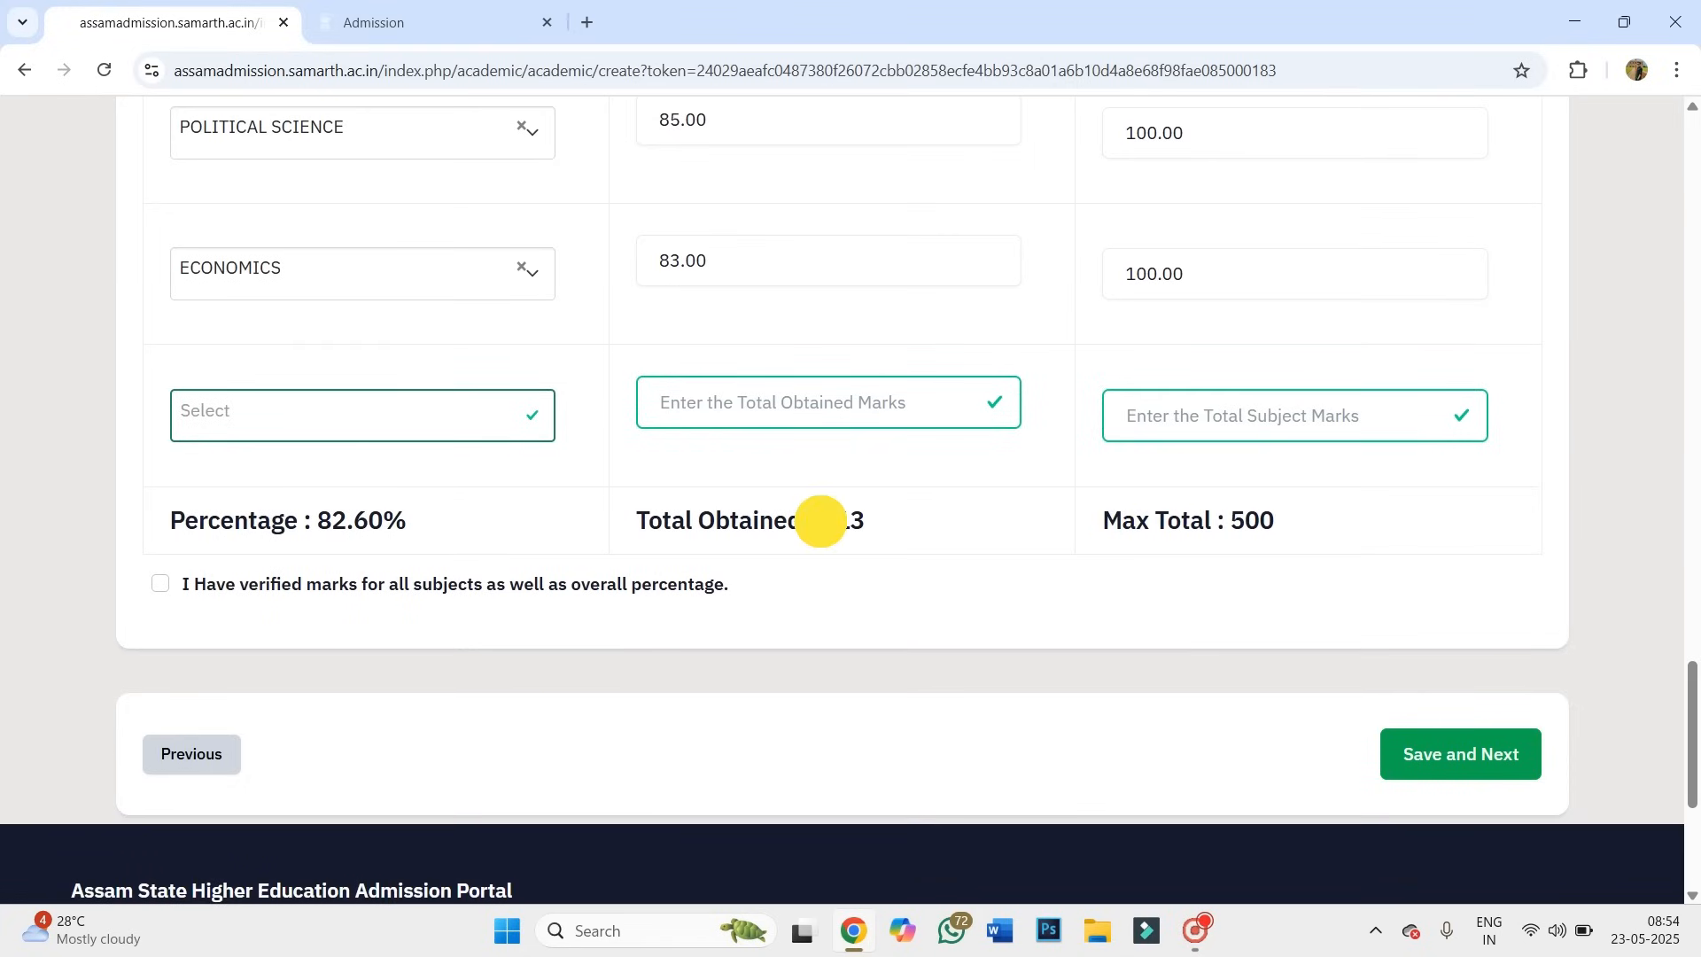
pyautogui.moveTo(827, 521); pyautogui.dragTo(897, 520)
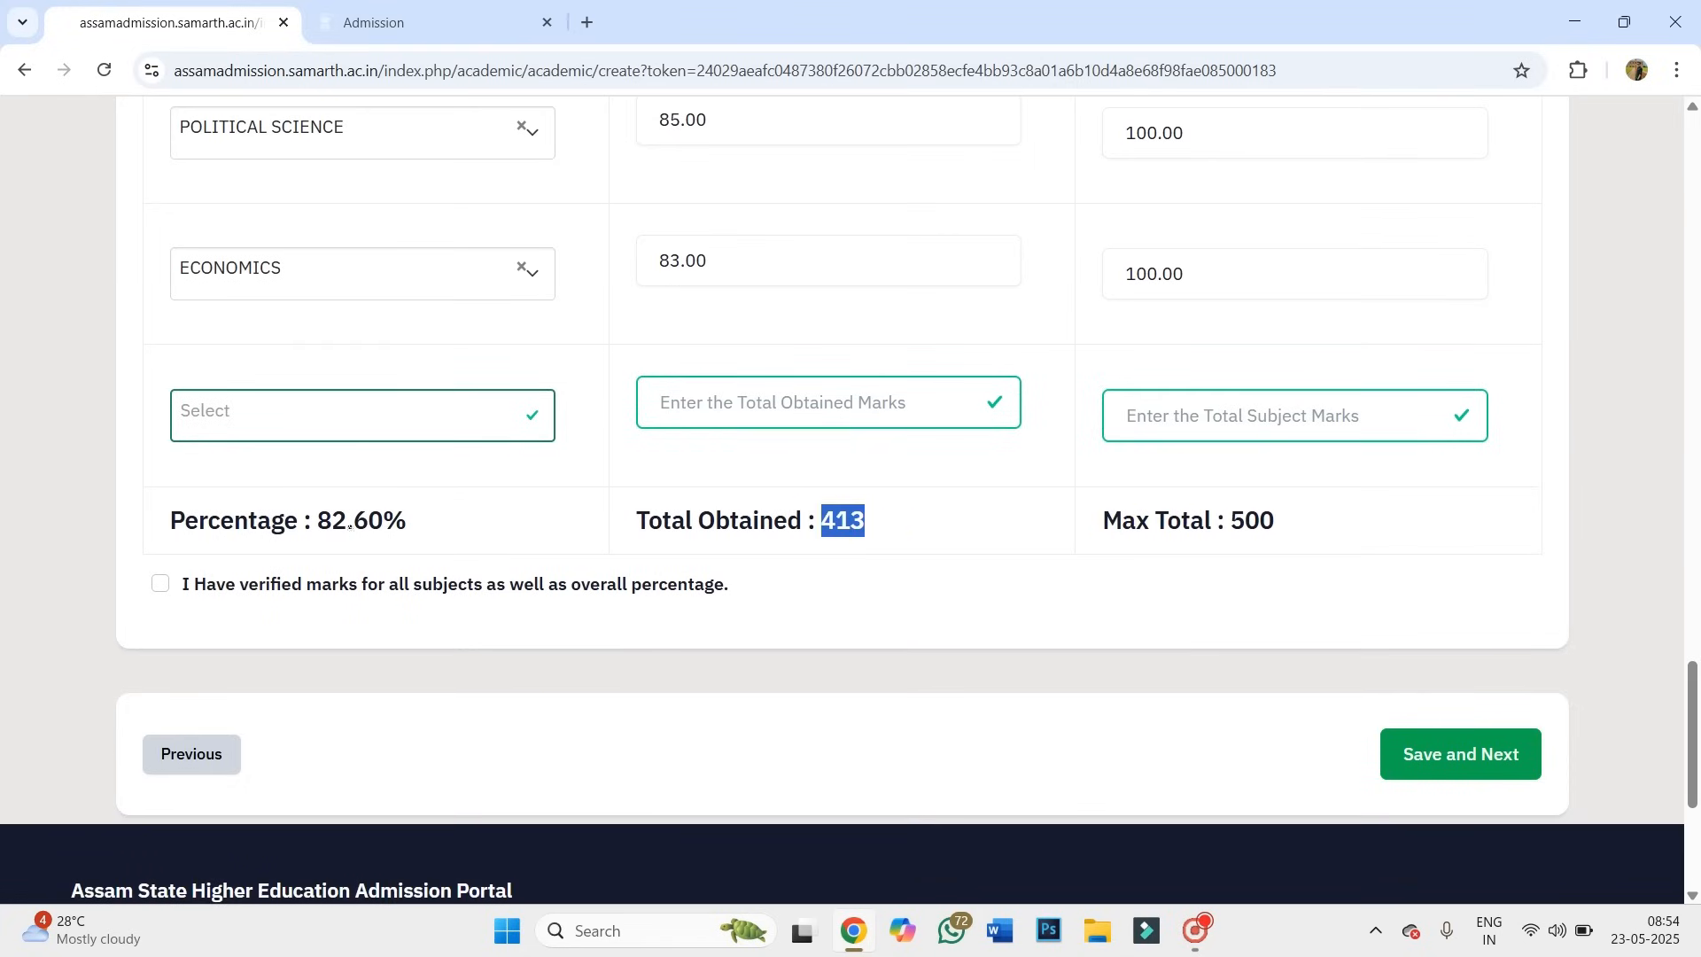
pyautogui.moveTo(330, 515); pyautogui.dragTo(362, 515)
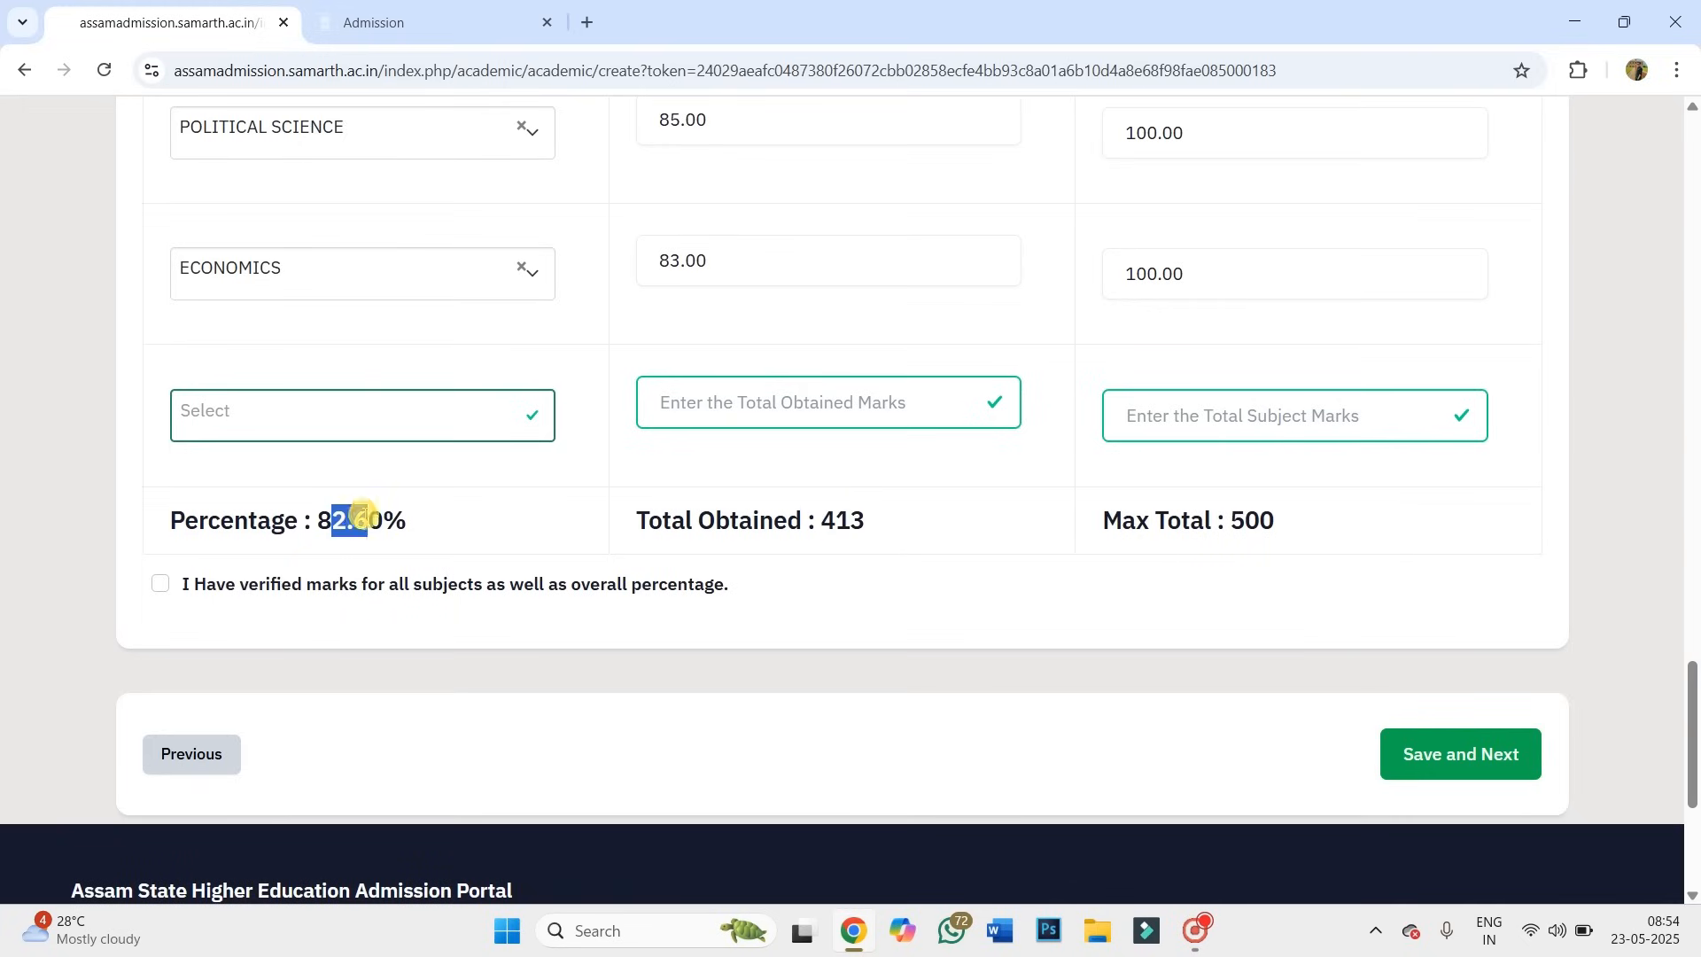
pyautogui.scroll(8, 665, 615)
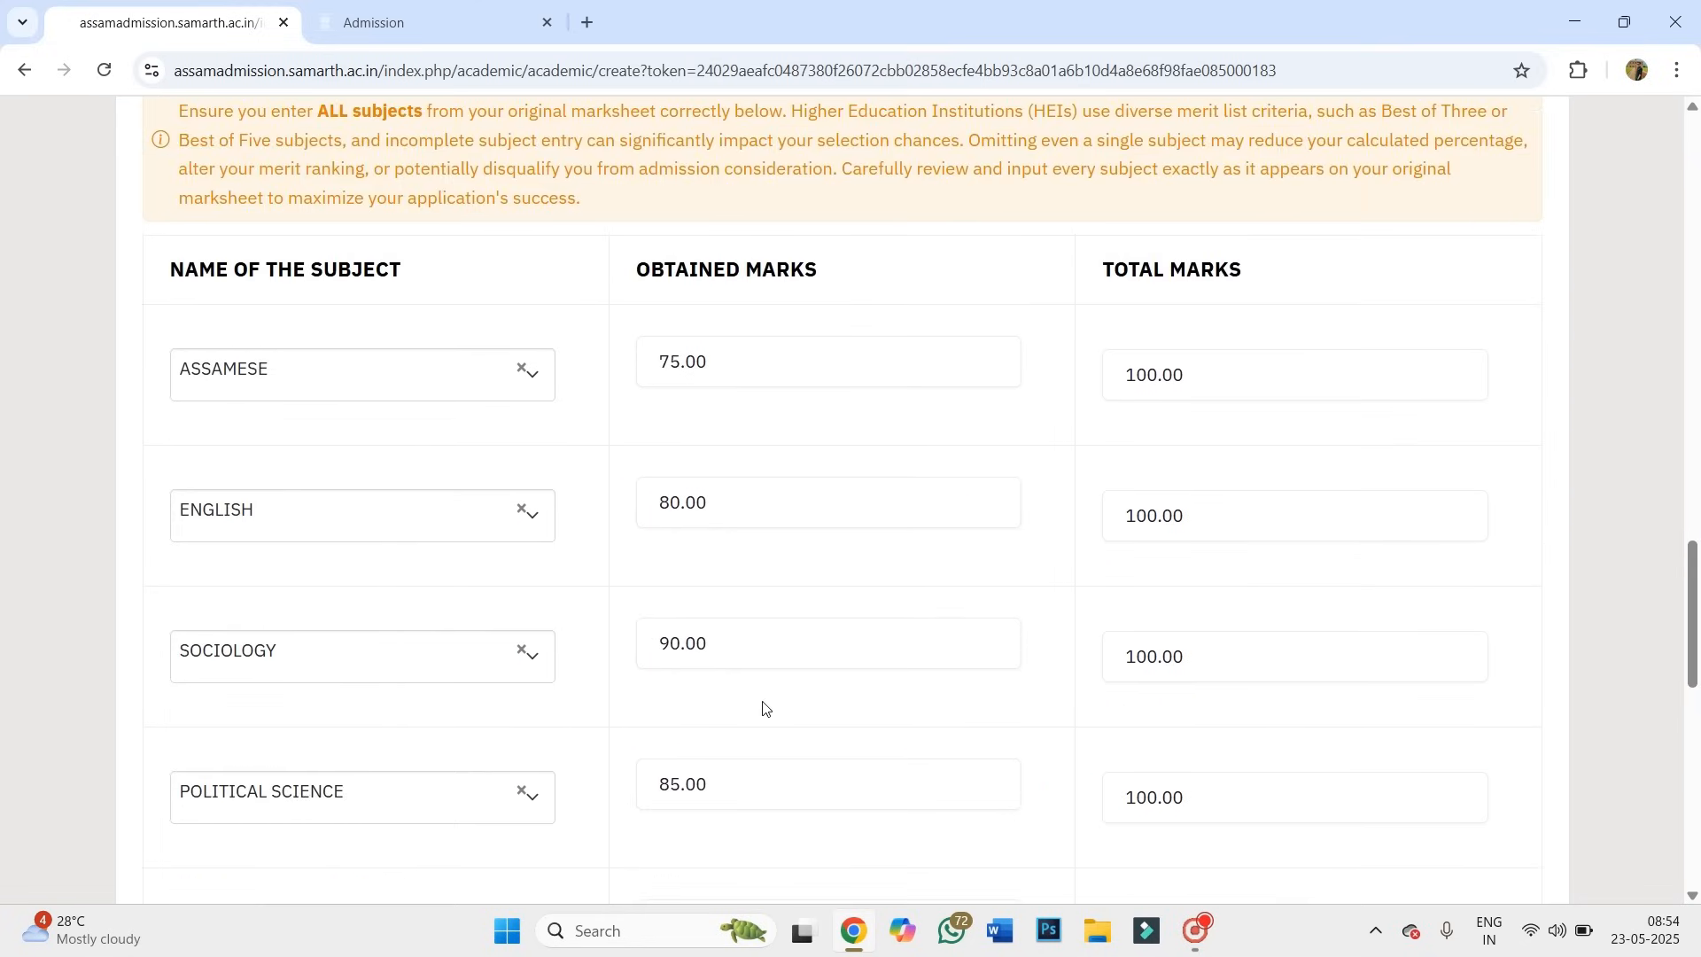
pyautogui.scroll(-5, 767, 709)
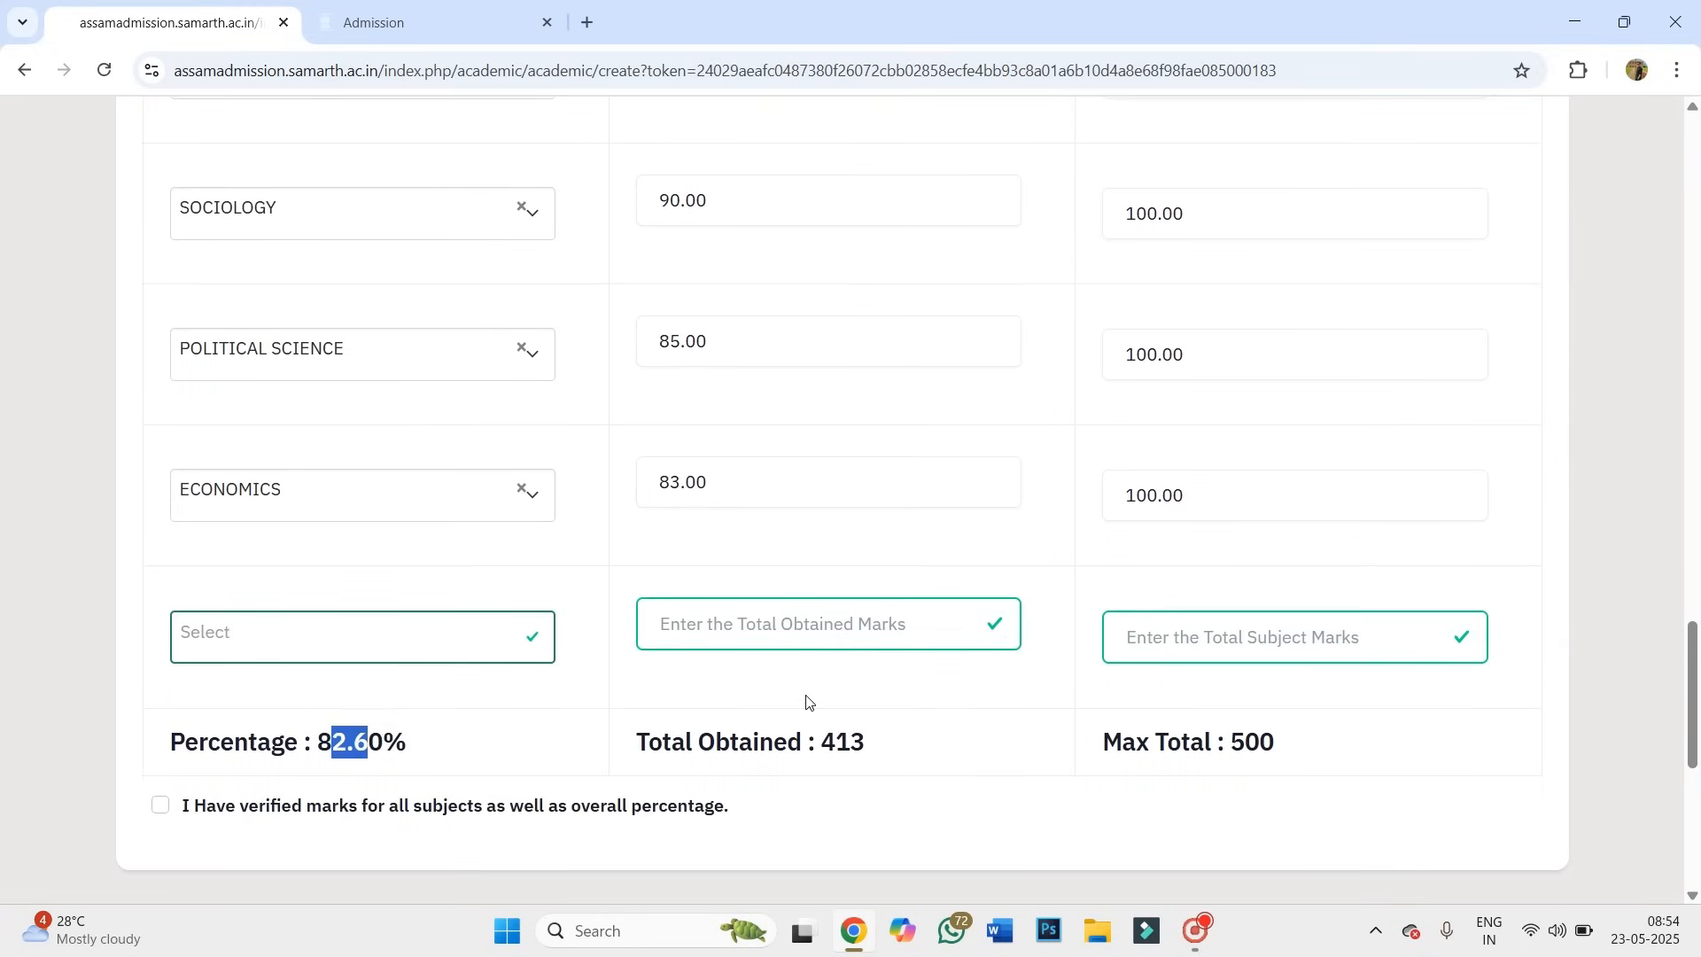
pyautogui.scroll(-1, 806, 698)
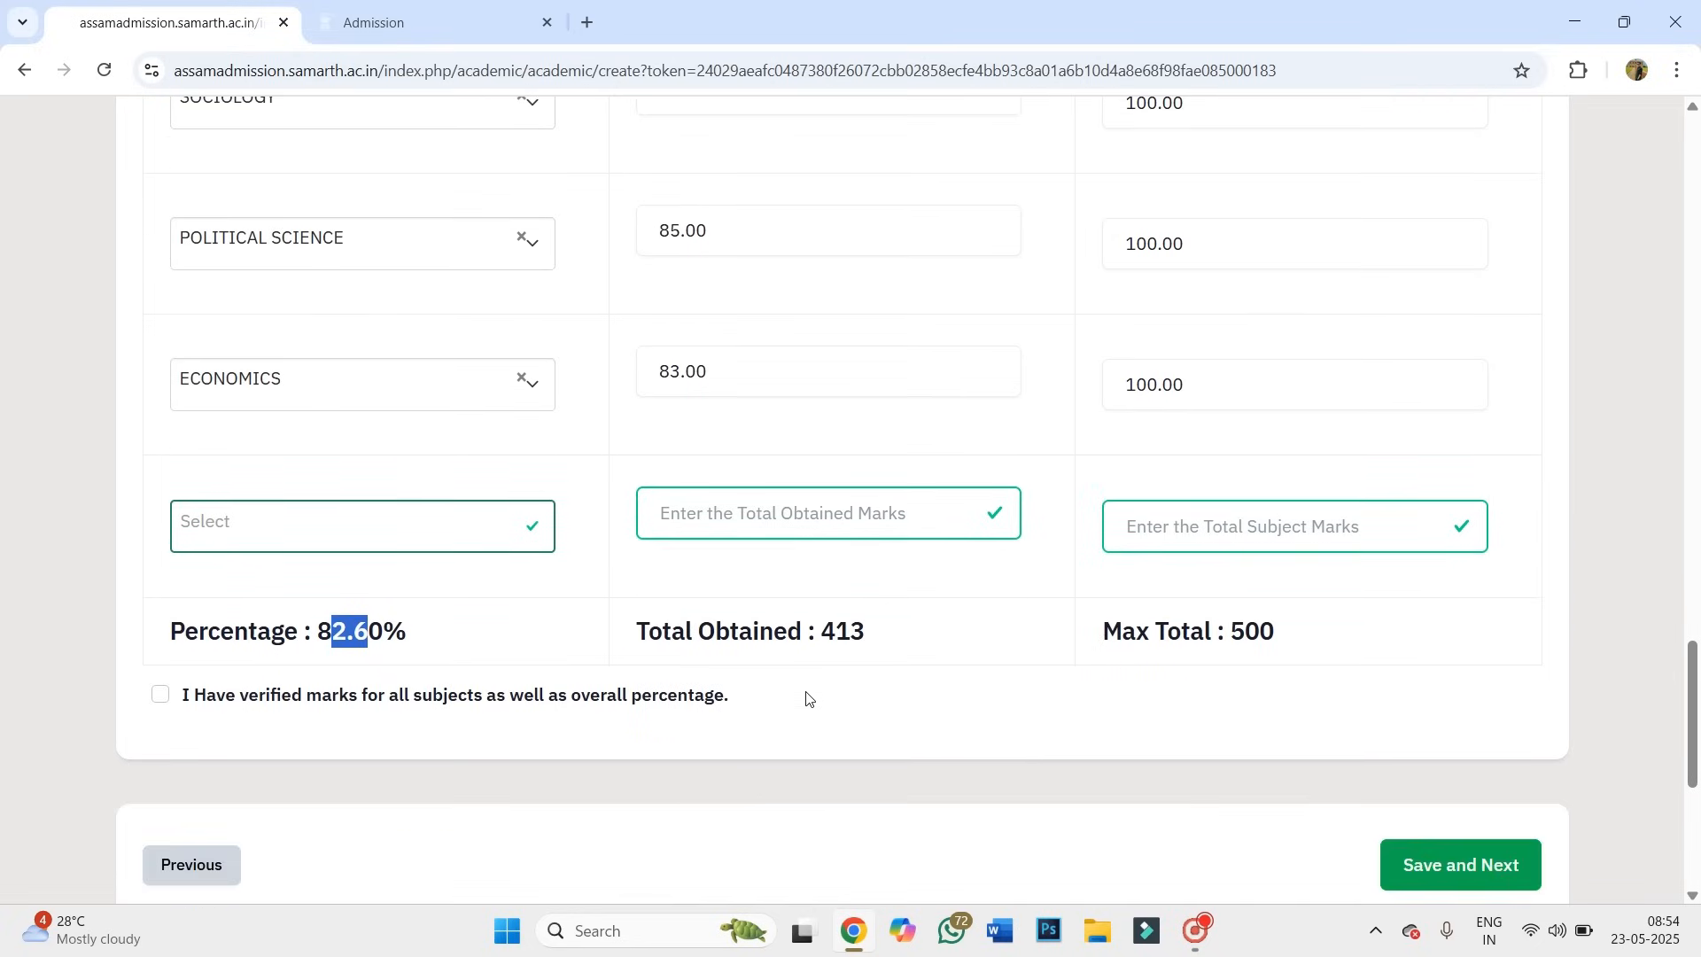
pyautogui.click(752, 775)
pyautogui.scroll(-3, 139, 511)
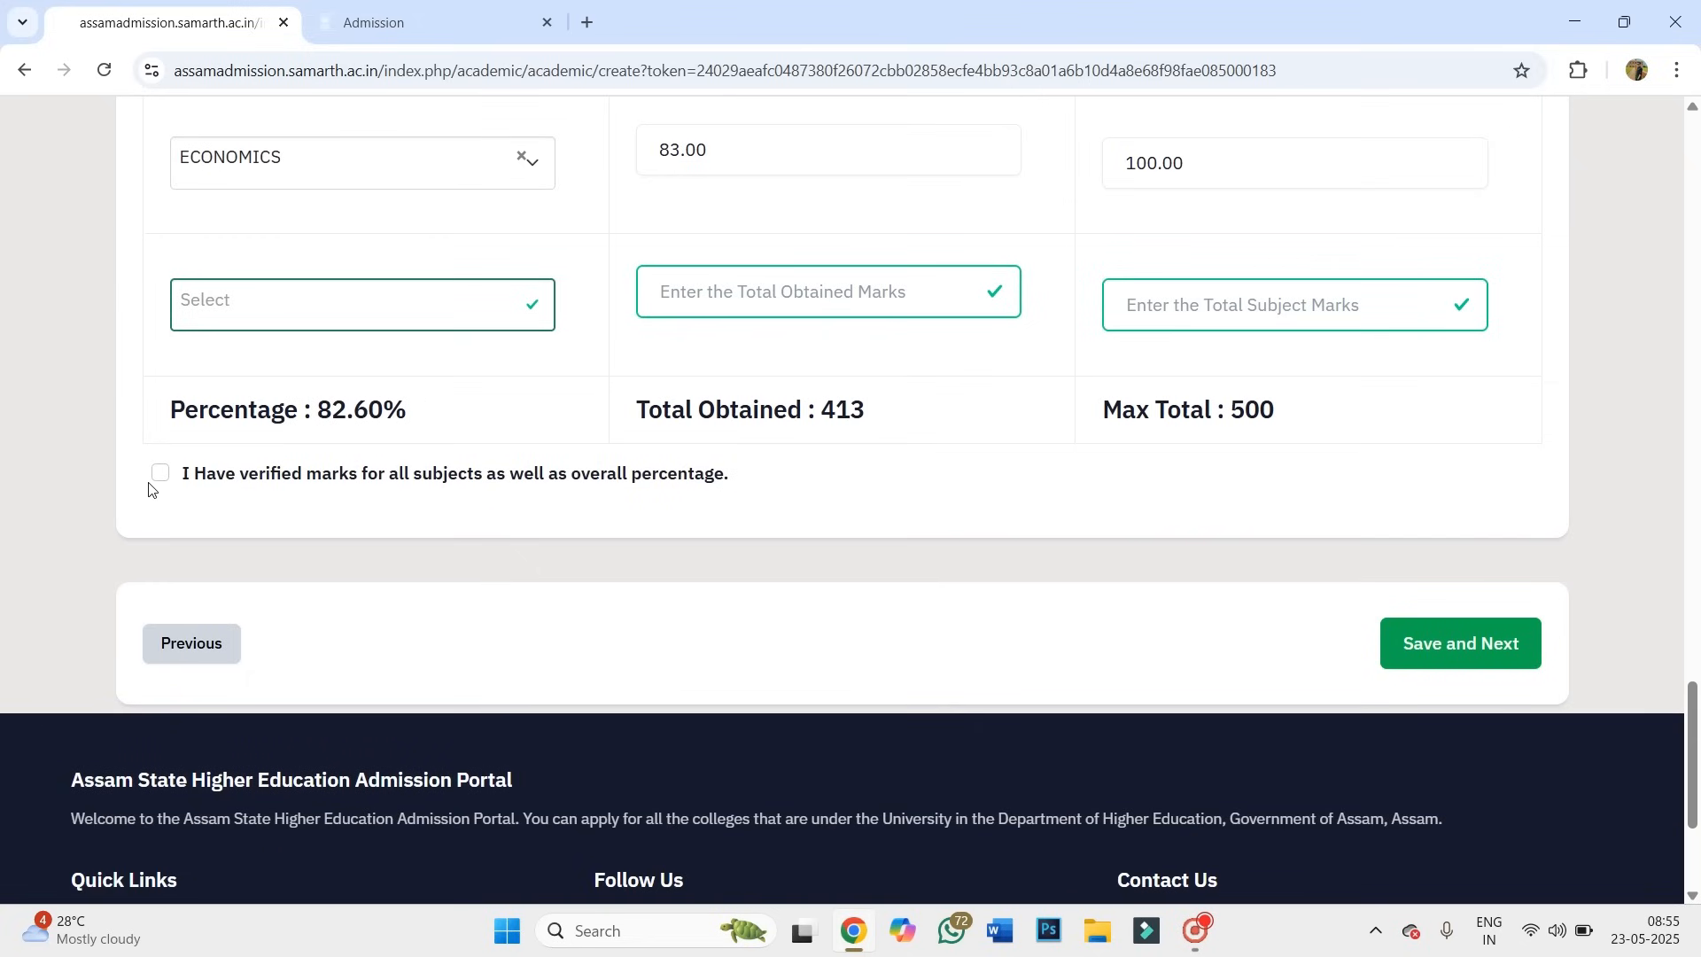
# Declare the marks for all subjects and the overall percentage verified, and save the academic details.
pyautogui.click(160, 474)
pyautogui.scroll(8, 825, 597)
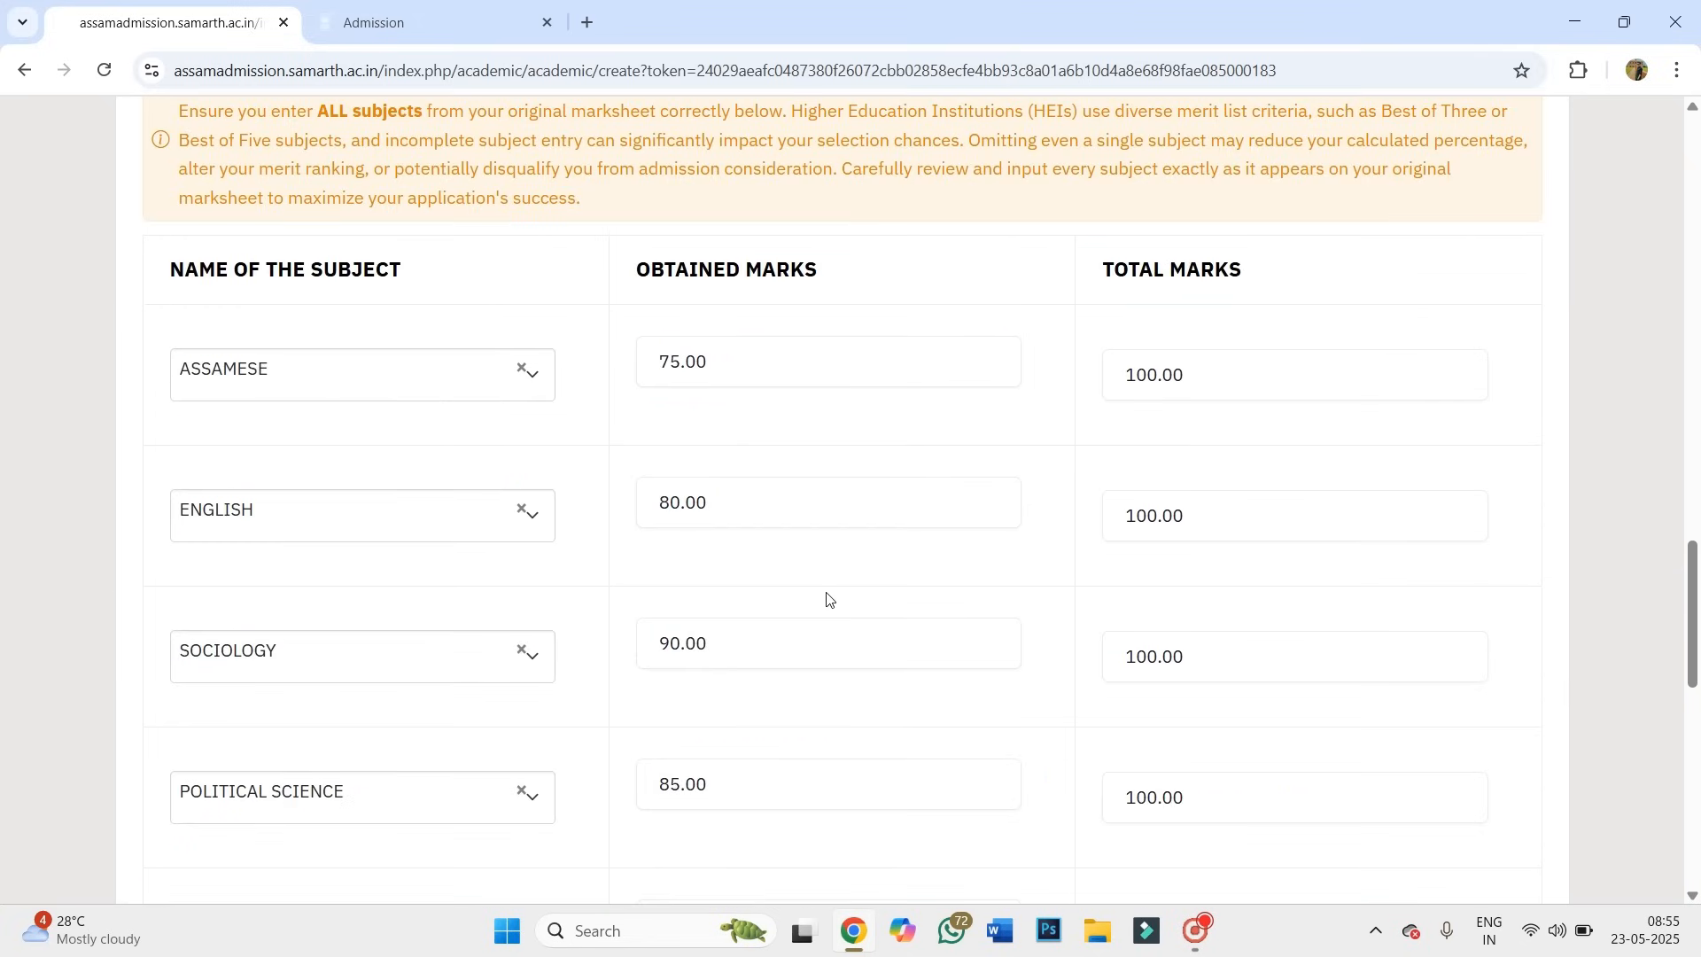
pyautogui.scroll(-7, 831, 605)
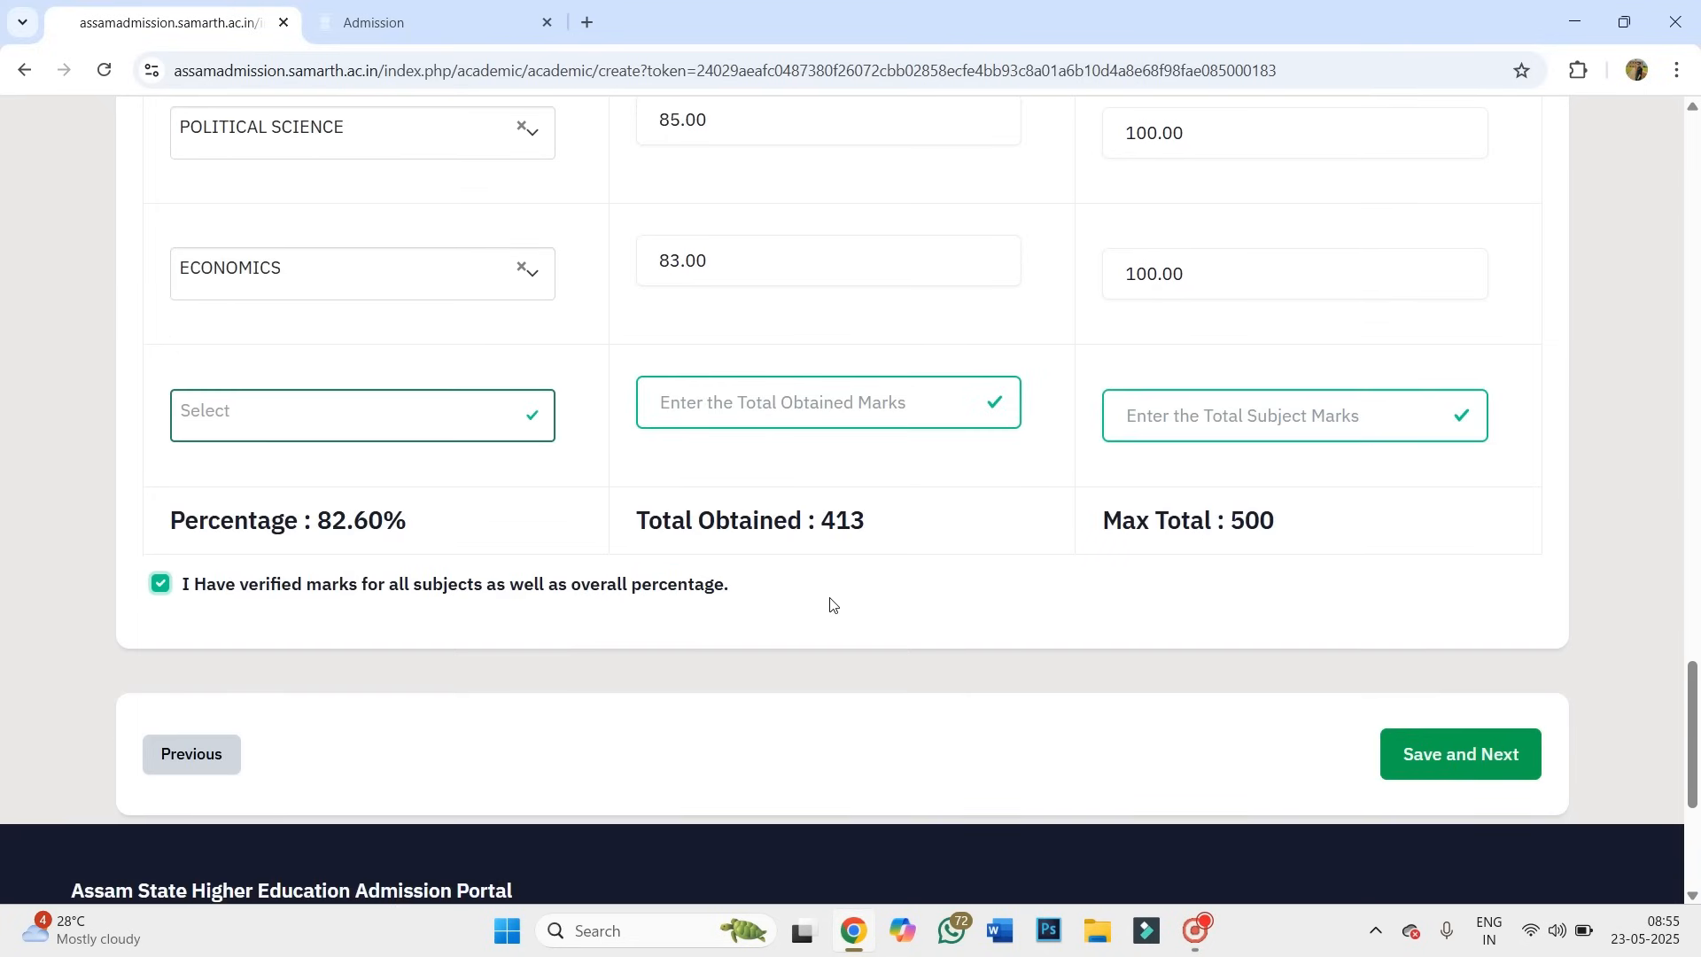
pyautogui.click(1440, 756)
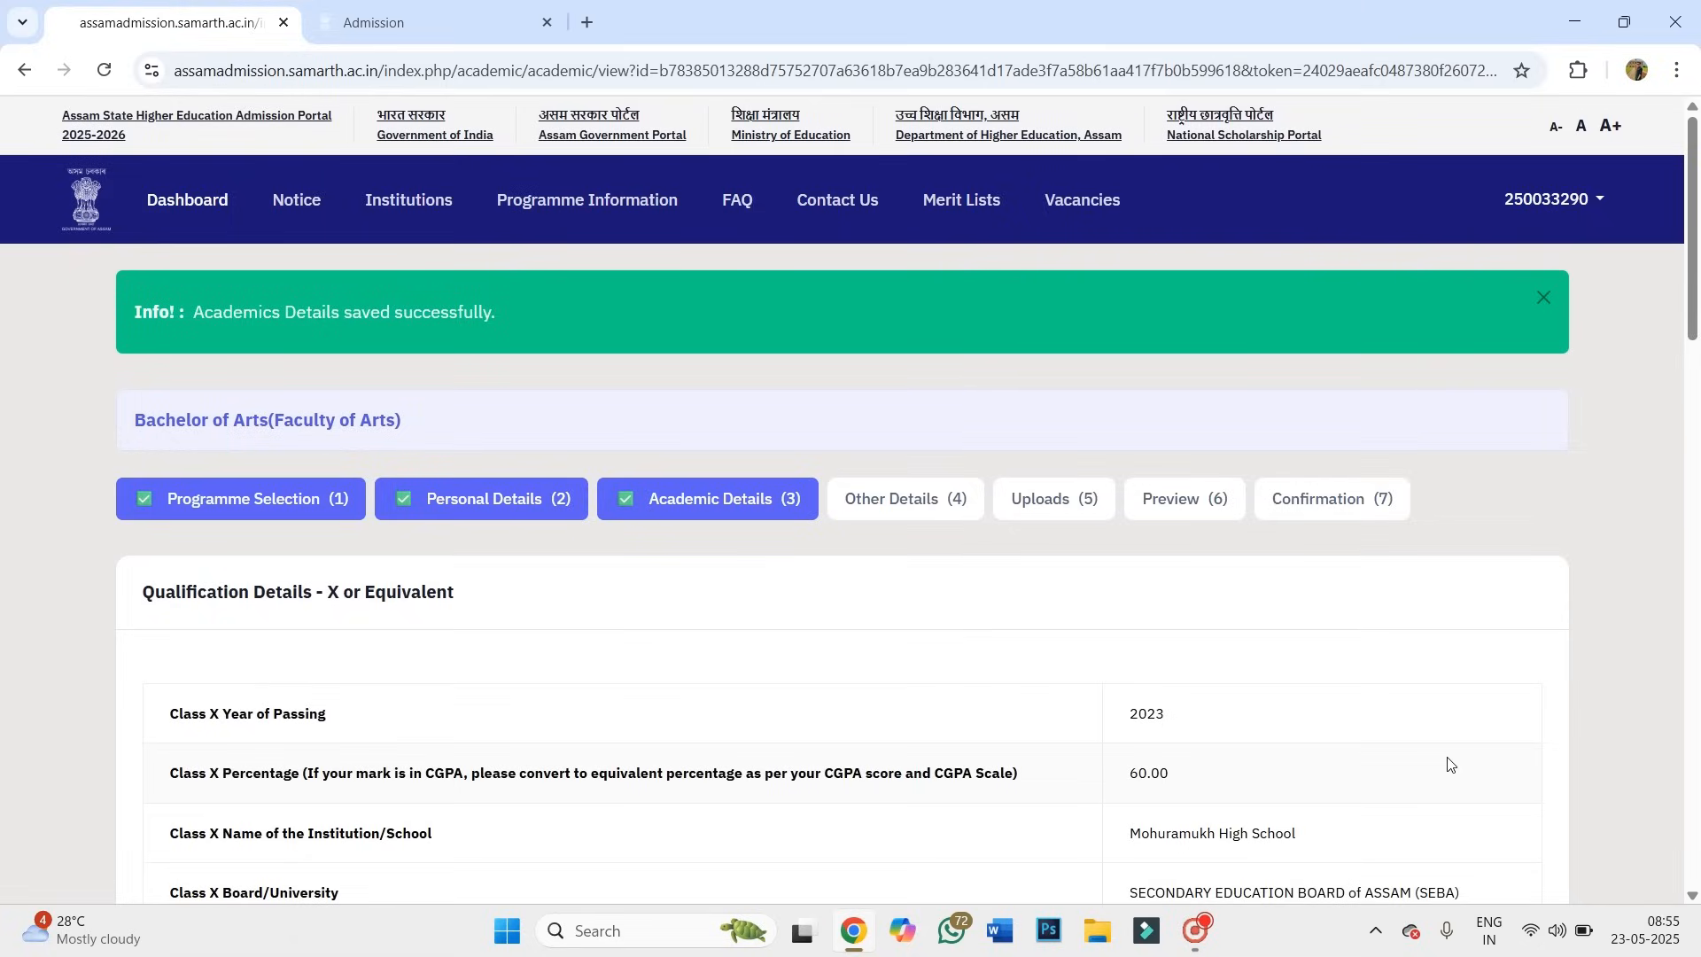
# Review the saved Class X and XII qualifications and score card, and continue past the other details to the uploads stage.
pyautogui.scroll(-2, 1302, 647)
pyautogui.scroll(-8, 1295, 627)
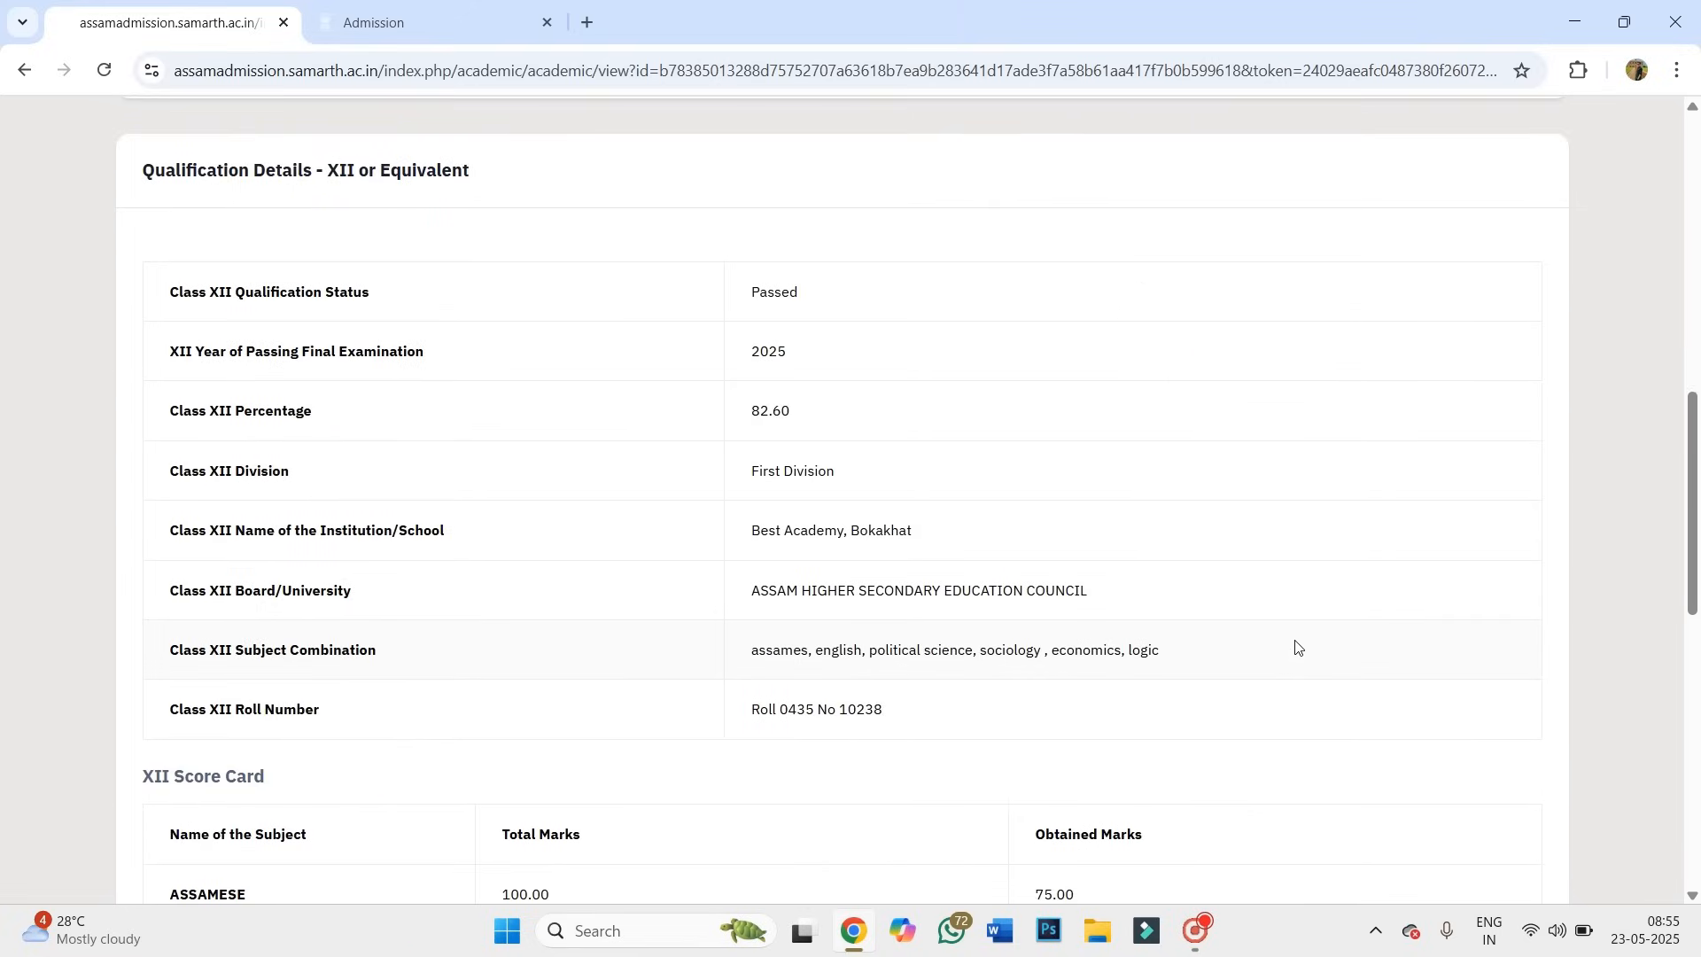
pyautogui.scroll(-5, 1296, 646)
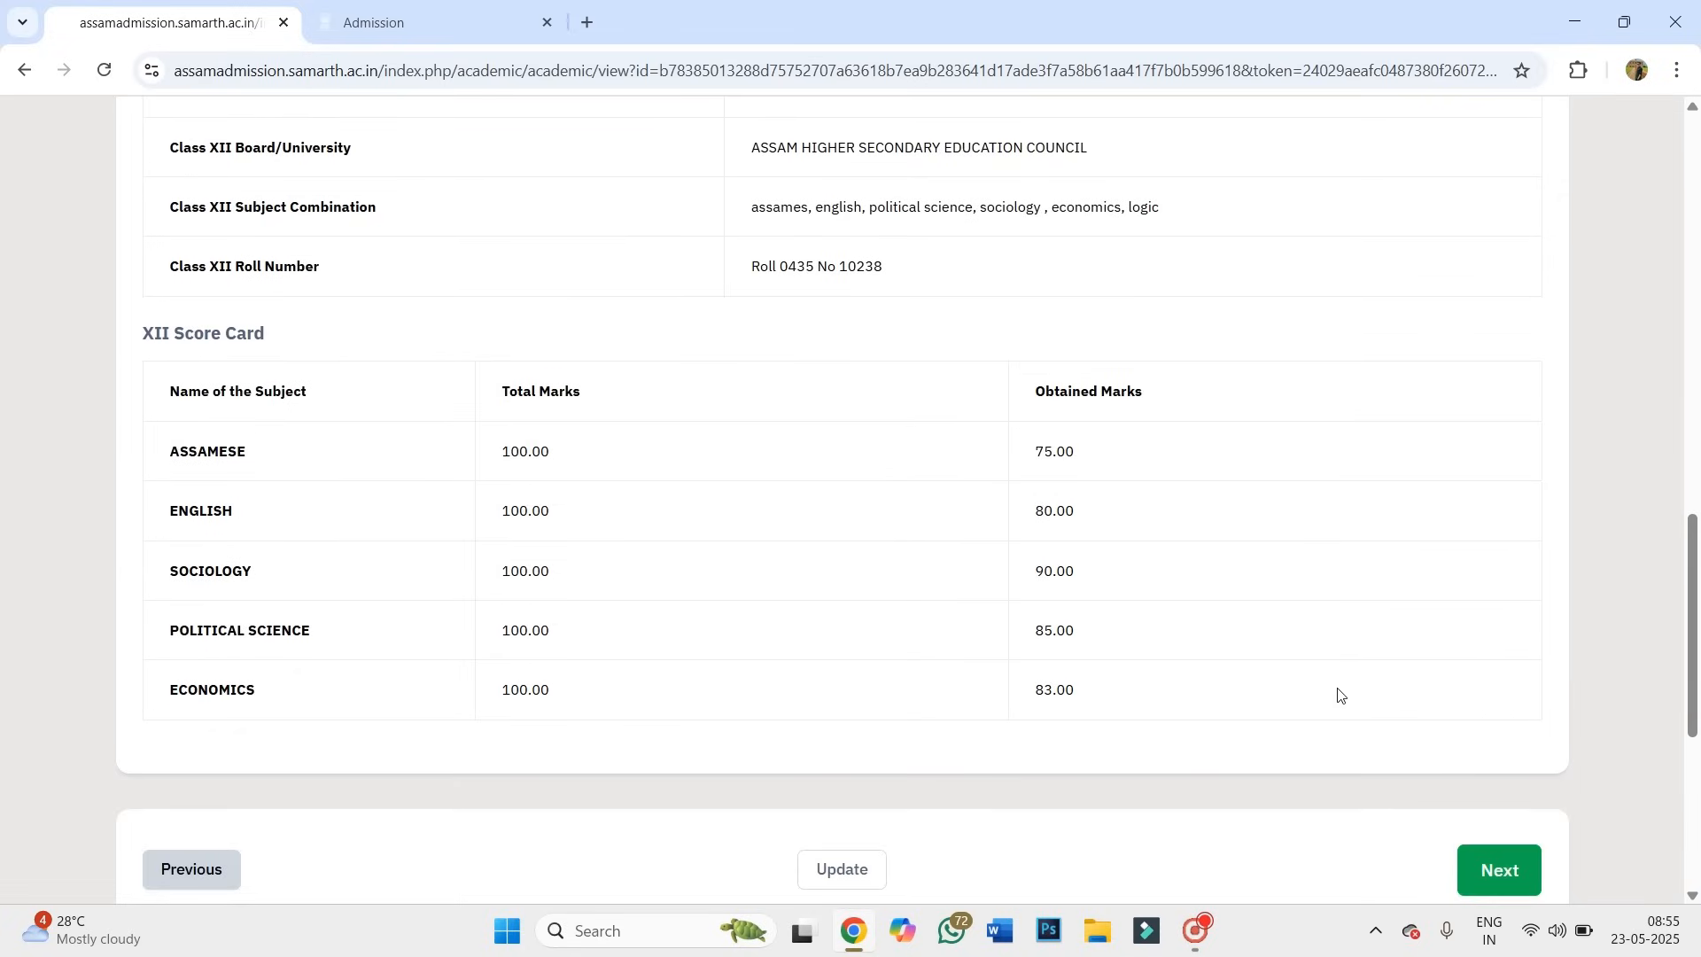
pyautogui.scroll(-3, 1356, 700)
pyautogui.click(1490, 648)
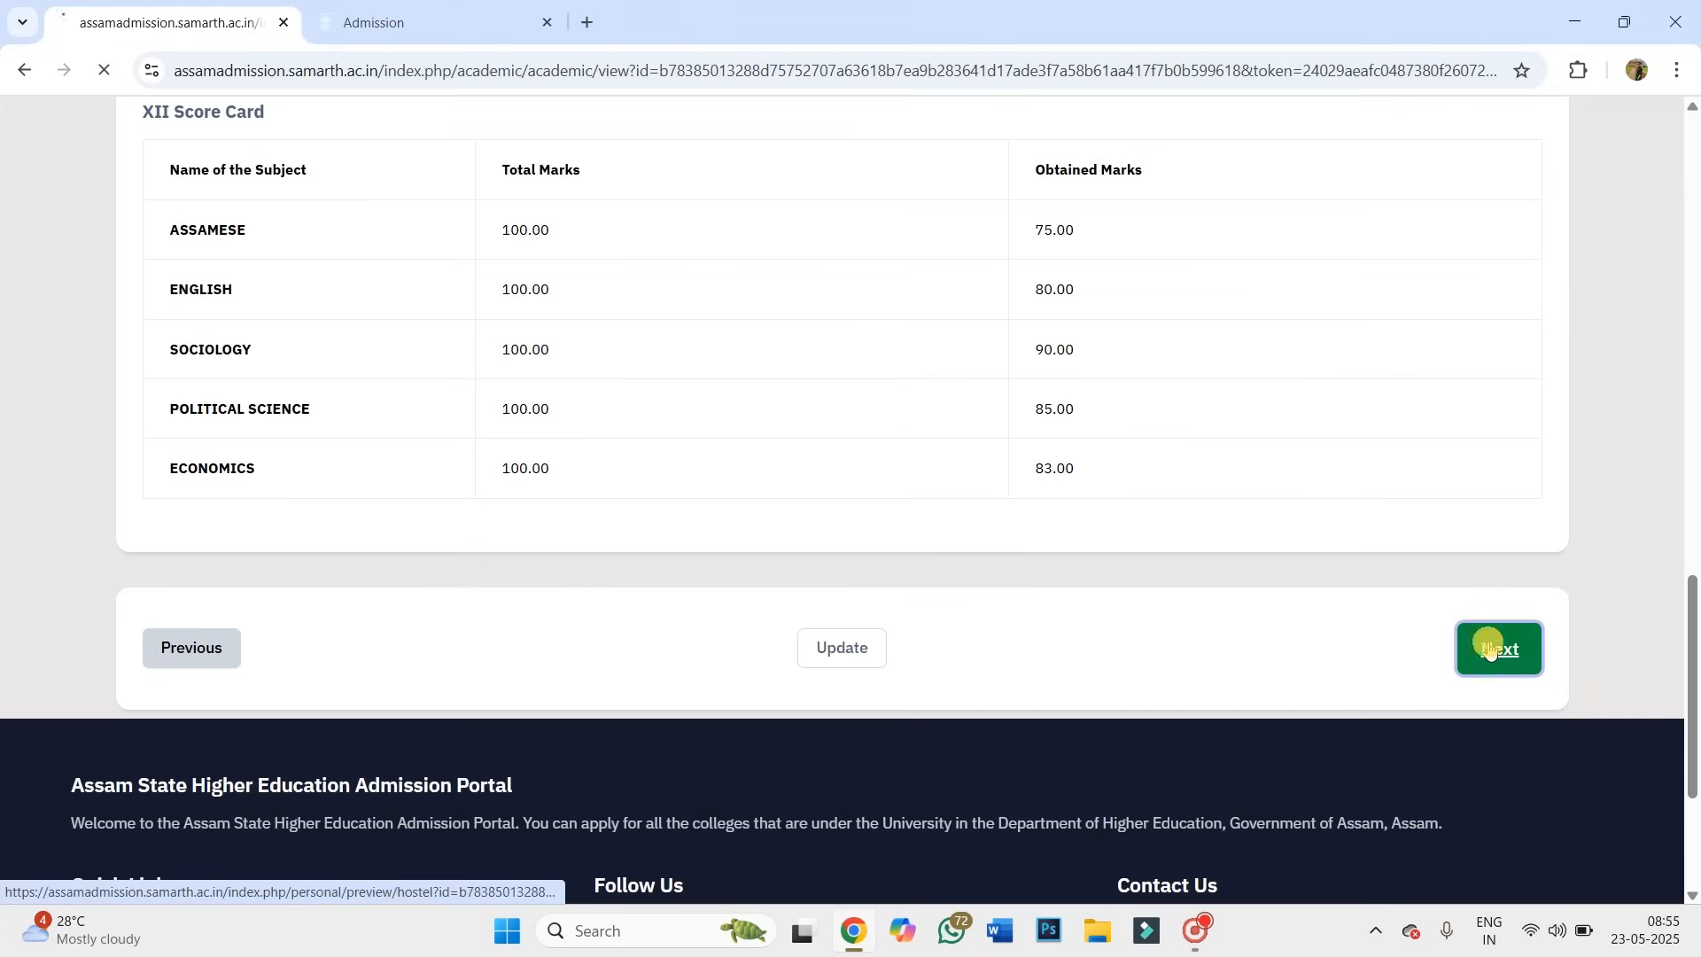
pyautogui.scroll(-10, 1485, 646)
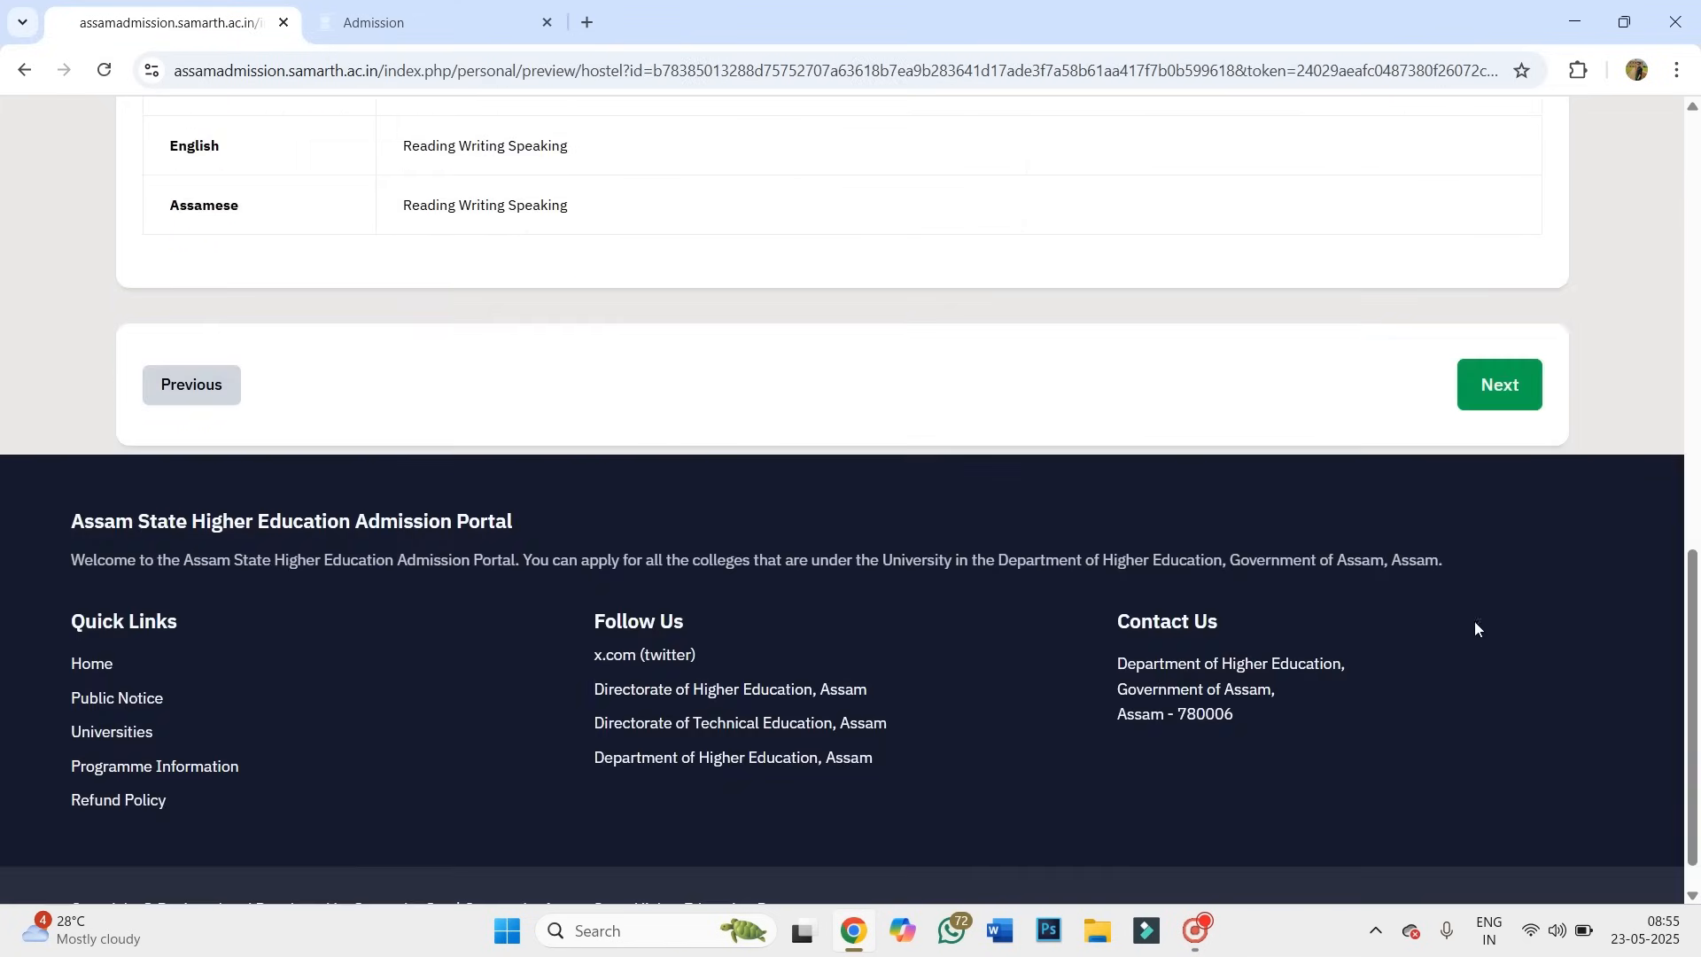
pyautogui.click(1485, 389)
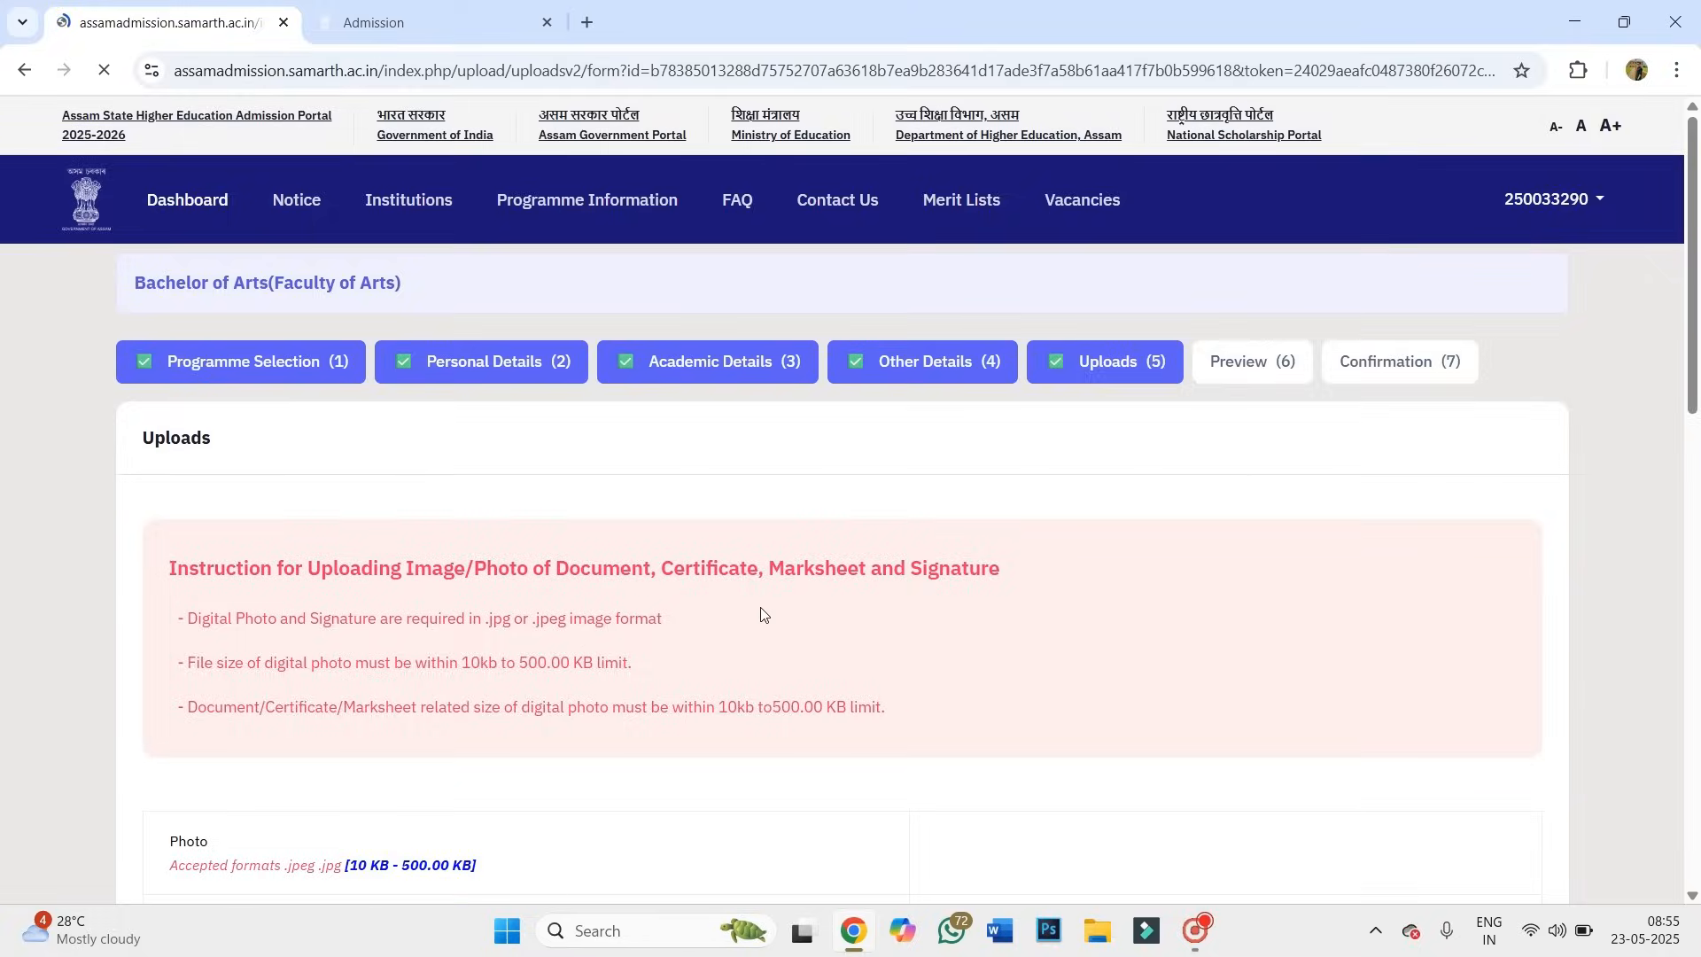
# Examine the document upload list, focusing on the Class X and Class XII marksheet requirements and their file replacement options.
pyautogui.scroll(-4, 762, 616)
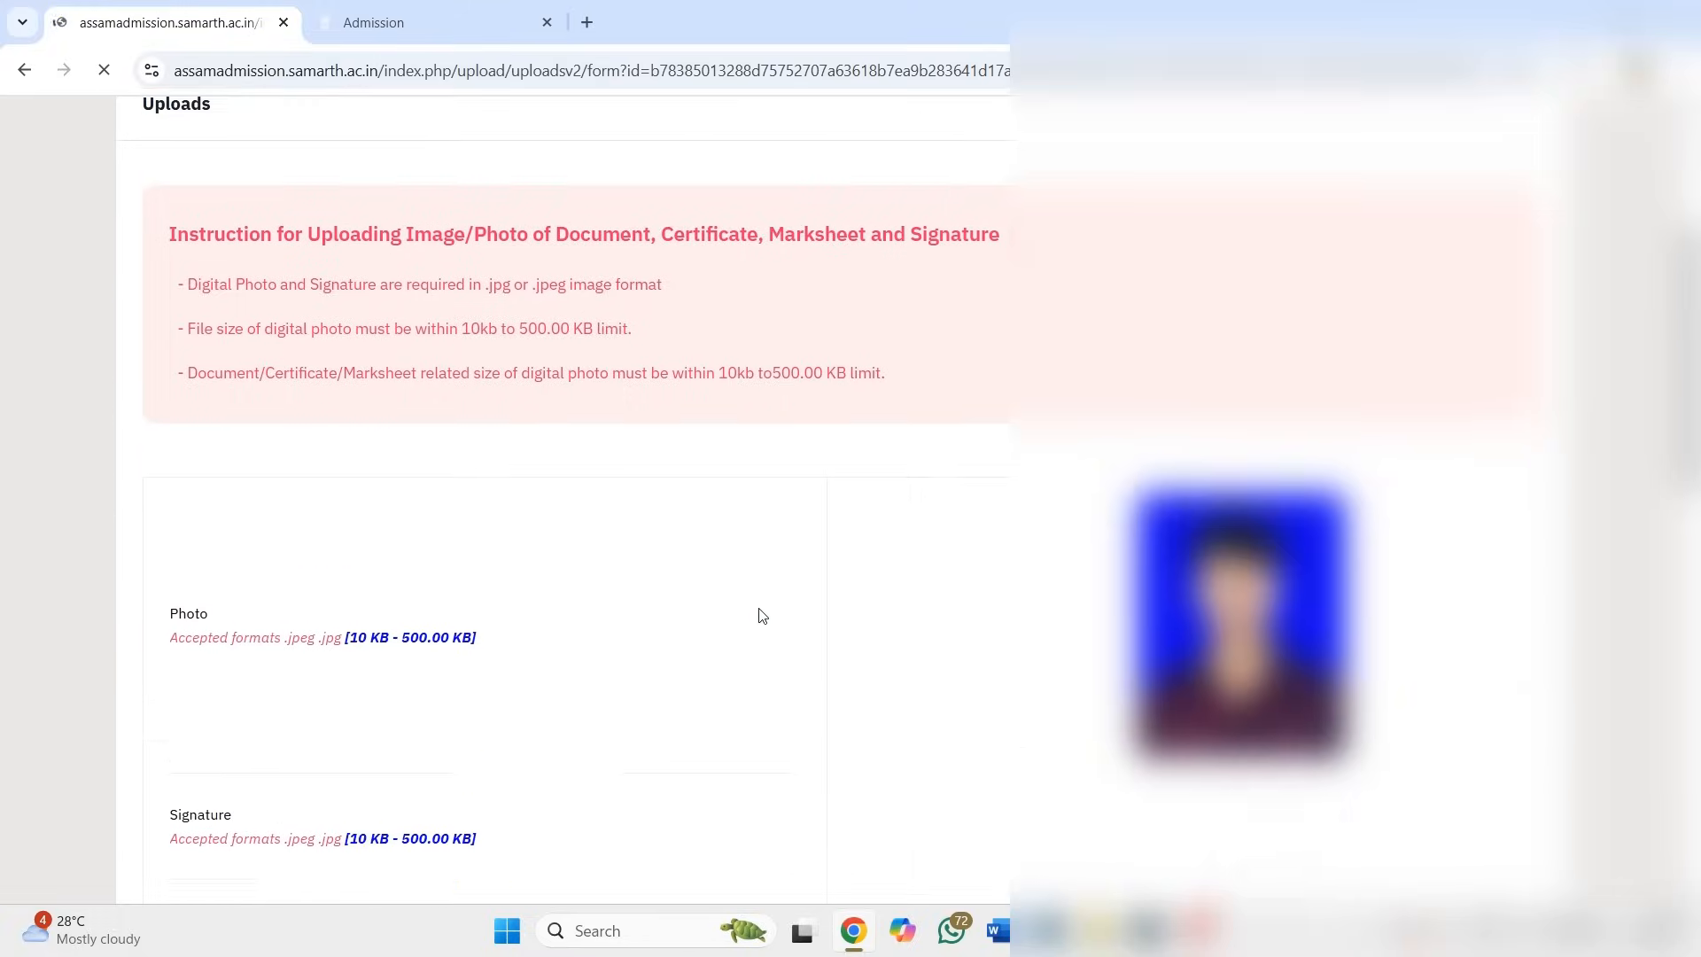
pyautogui.scroll(-8, 762, 616)
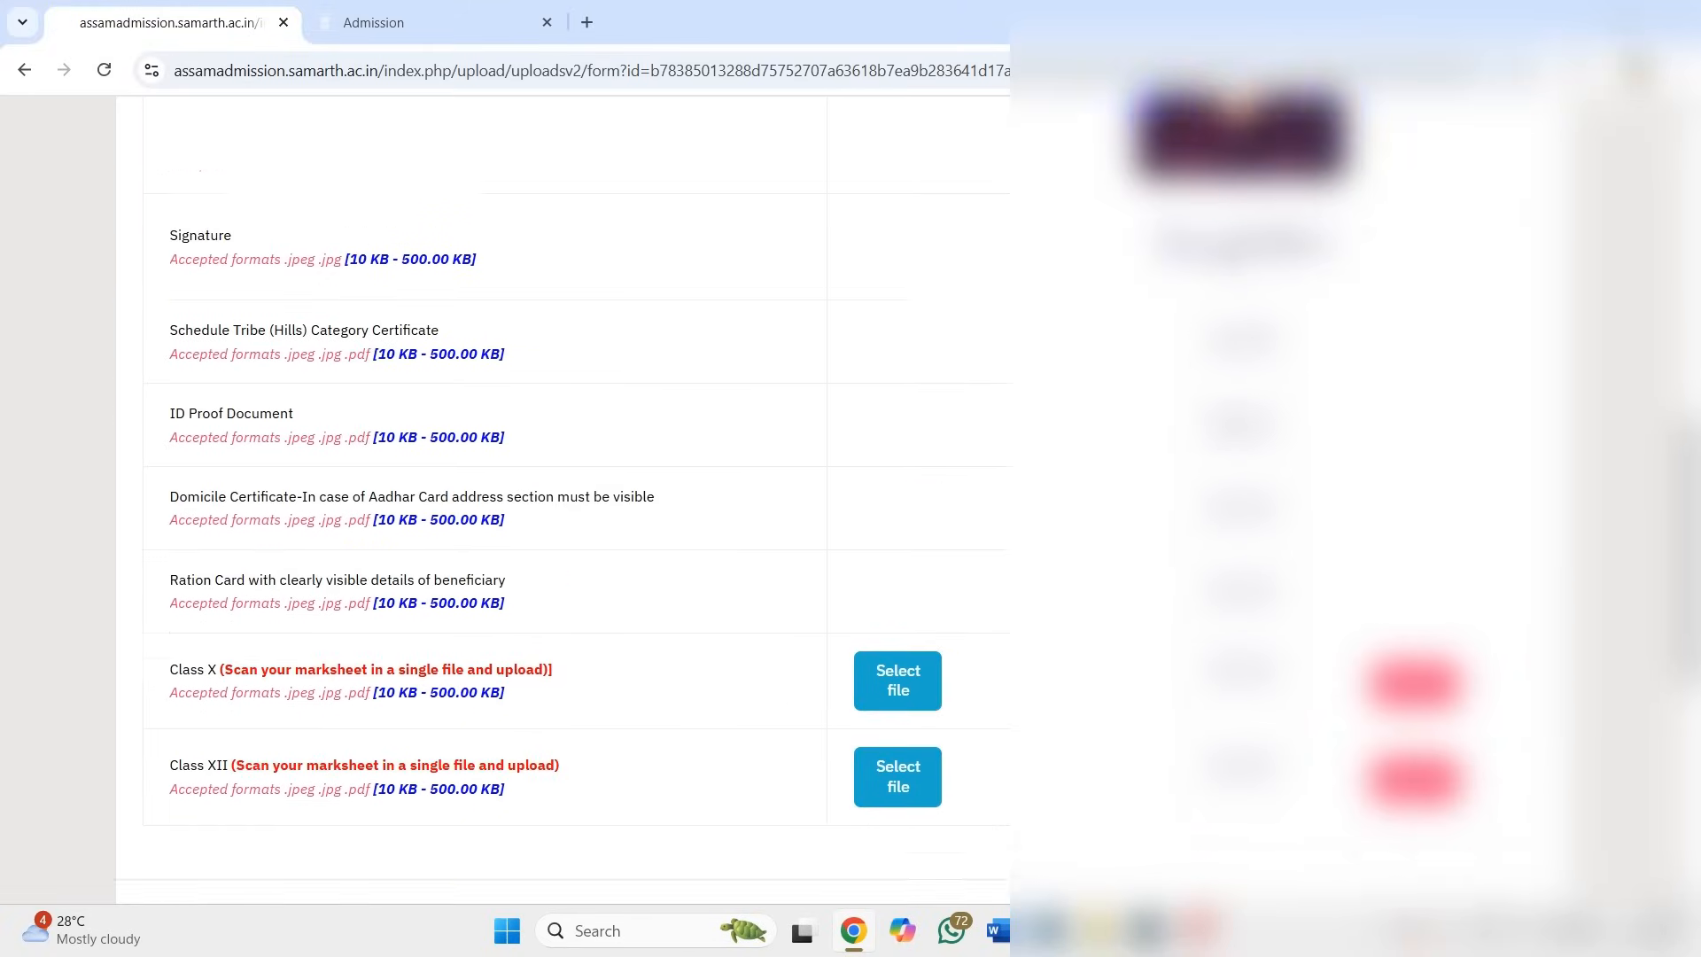
pyautogui.scroll(-1, 576, 443)
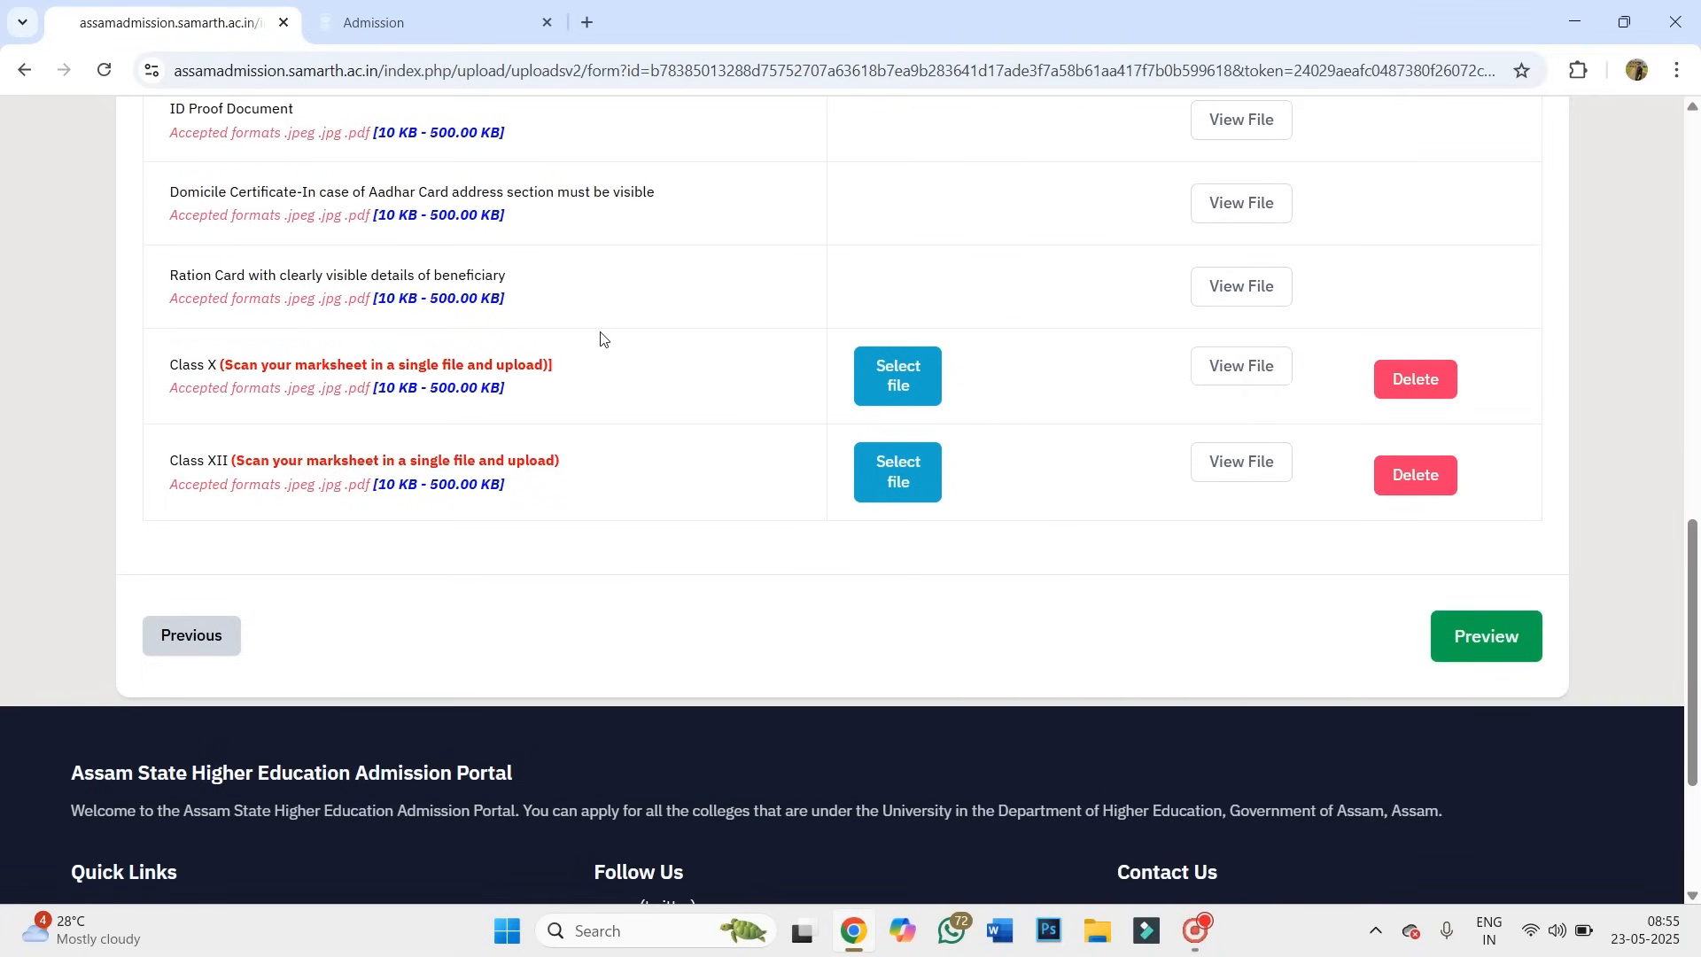
pyautogui.moveTo(192, 365); pyautogui.dragTo(562, 356)
pyautogui.click(596, 380)
pyautogui.moveTo(392, 366); pyautogui.dragTo(638, 398)
pyautogui.click(639, 407)
pyautogui.moveTo(182, 460); pyautogui.dragTo(549, 448)
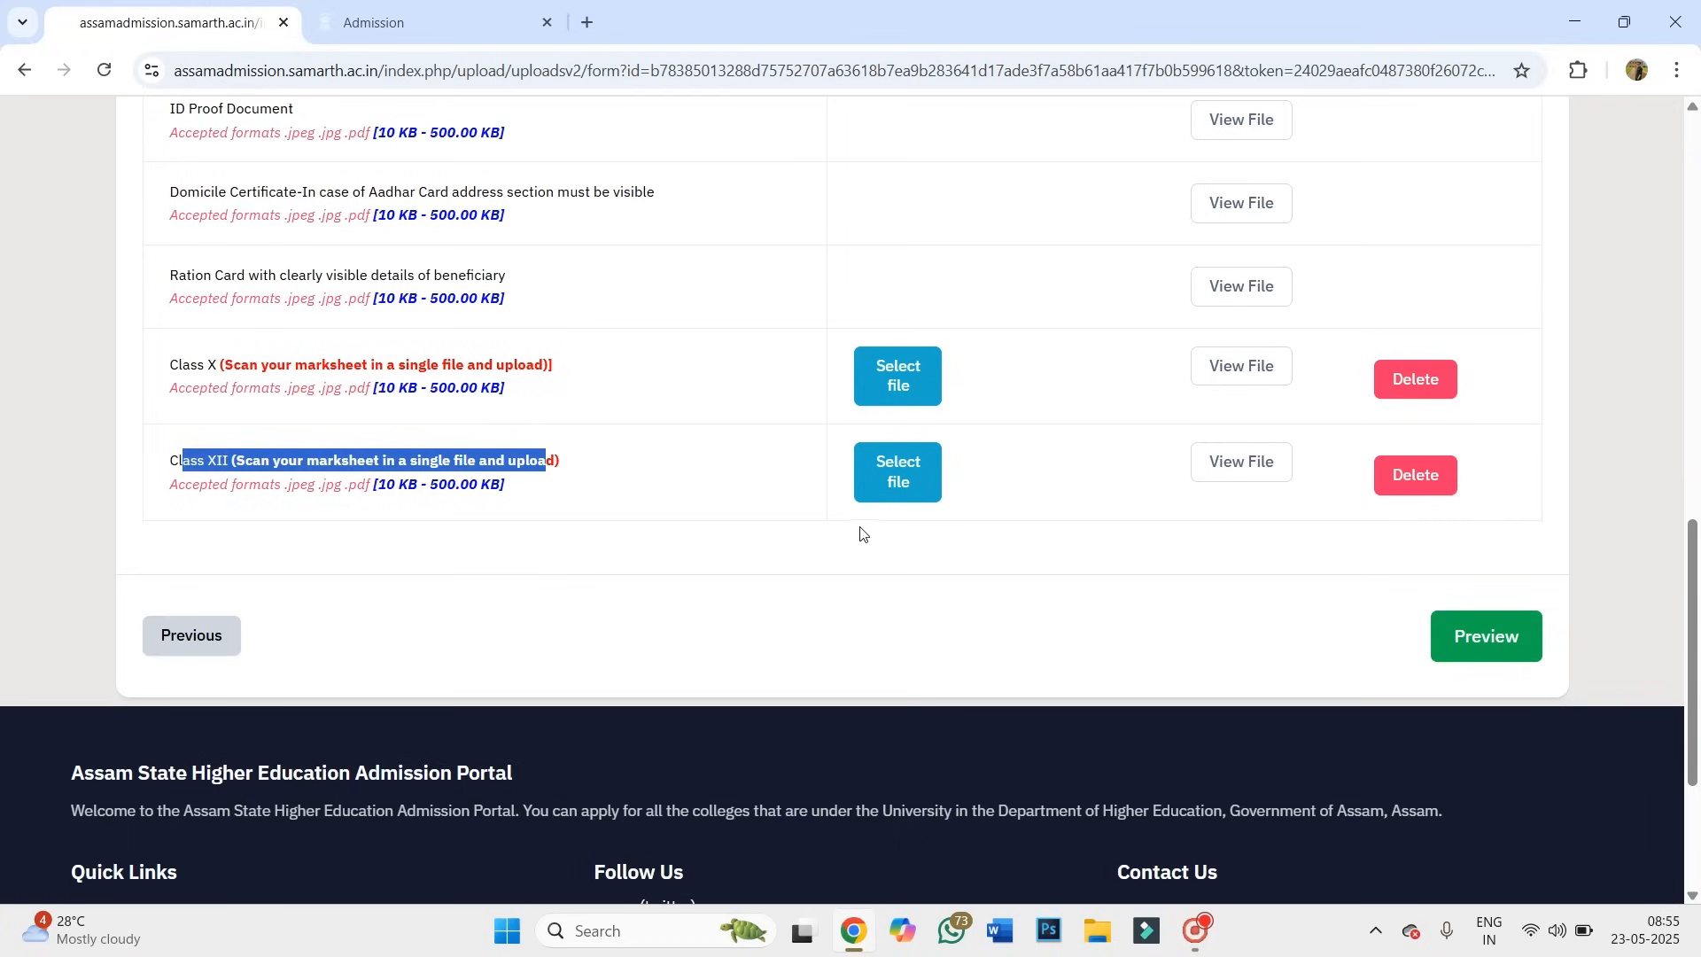
pyautogui.click(902, 479)
pyautogui.click(778, 490)
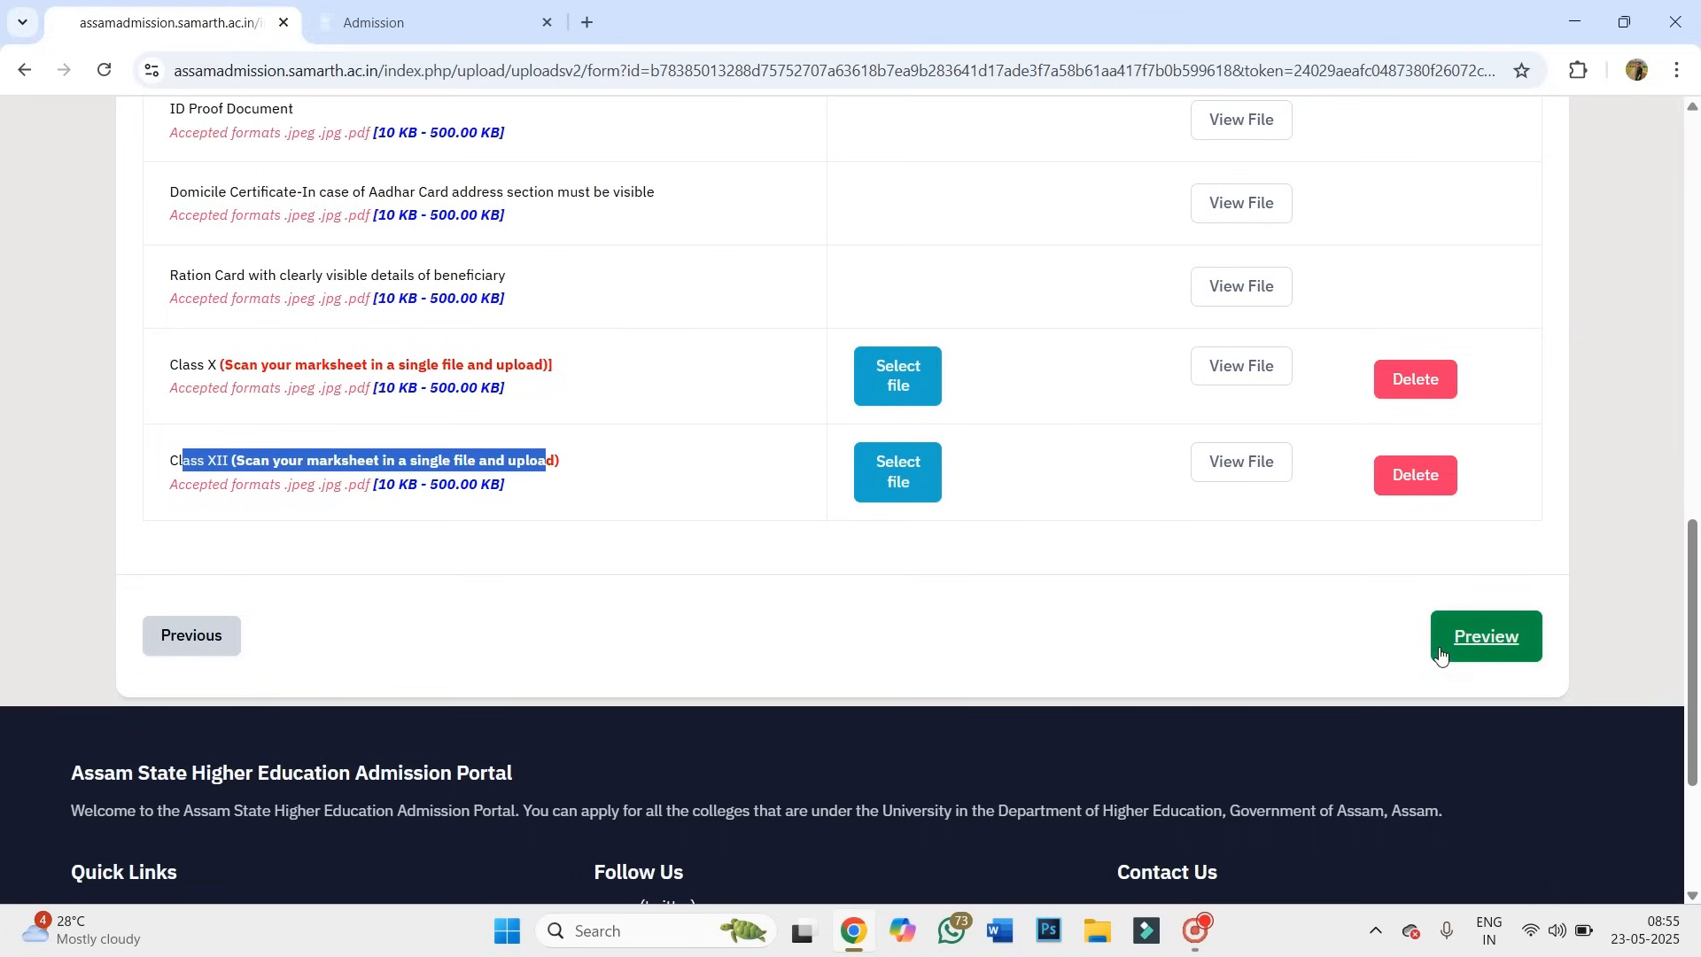
# Preview the complete Bachelor of Arts application and proceed from it to the final details verification.
pyautogui.click(1477, 644)
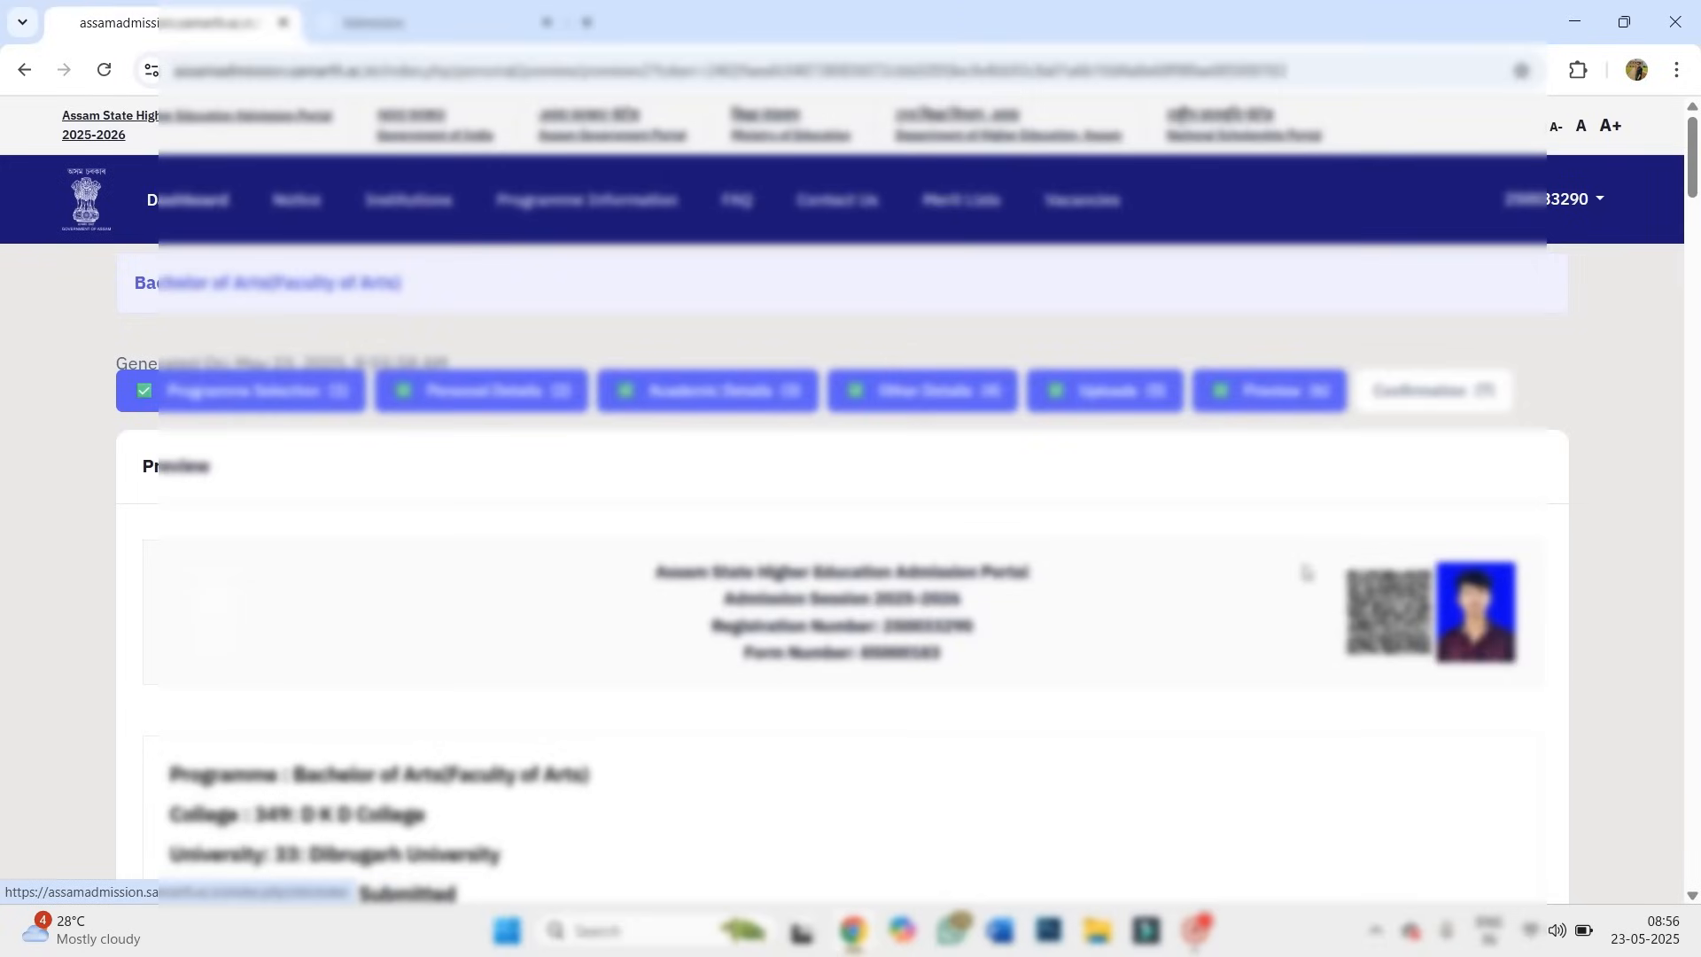
pyautogui.scroll(-20, 1312, 571)
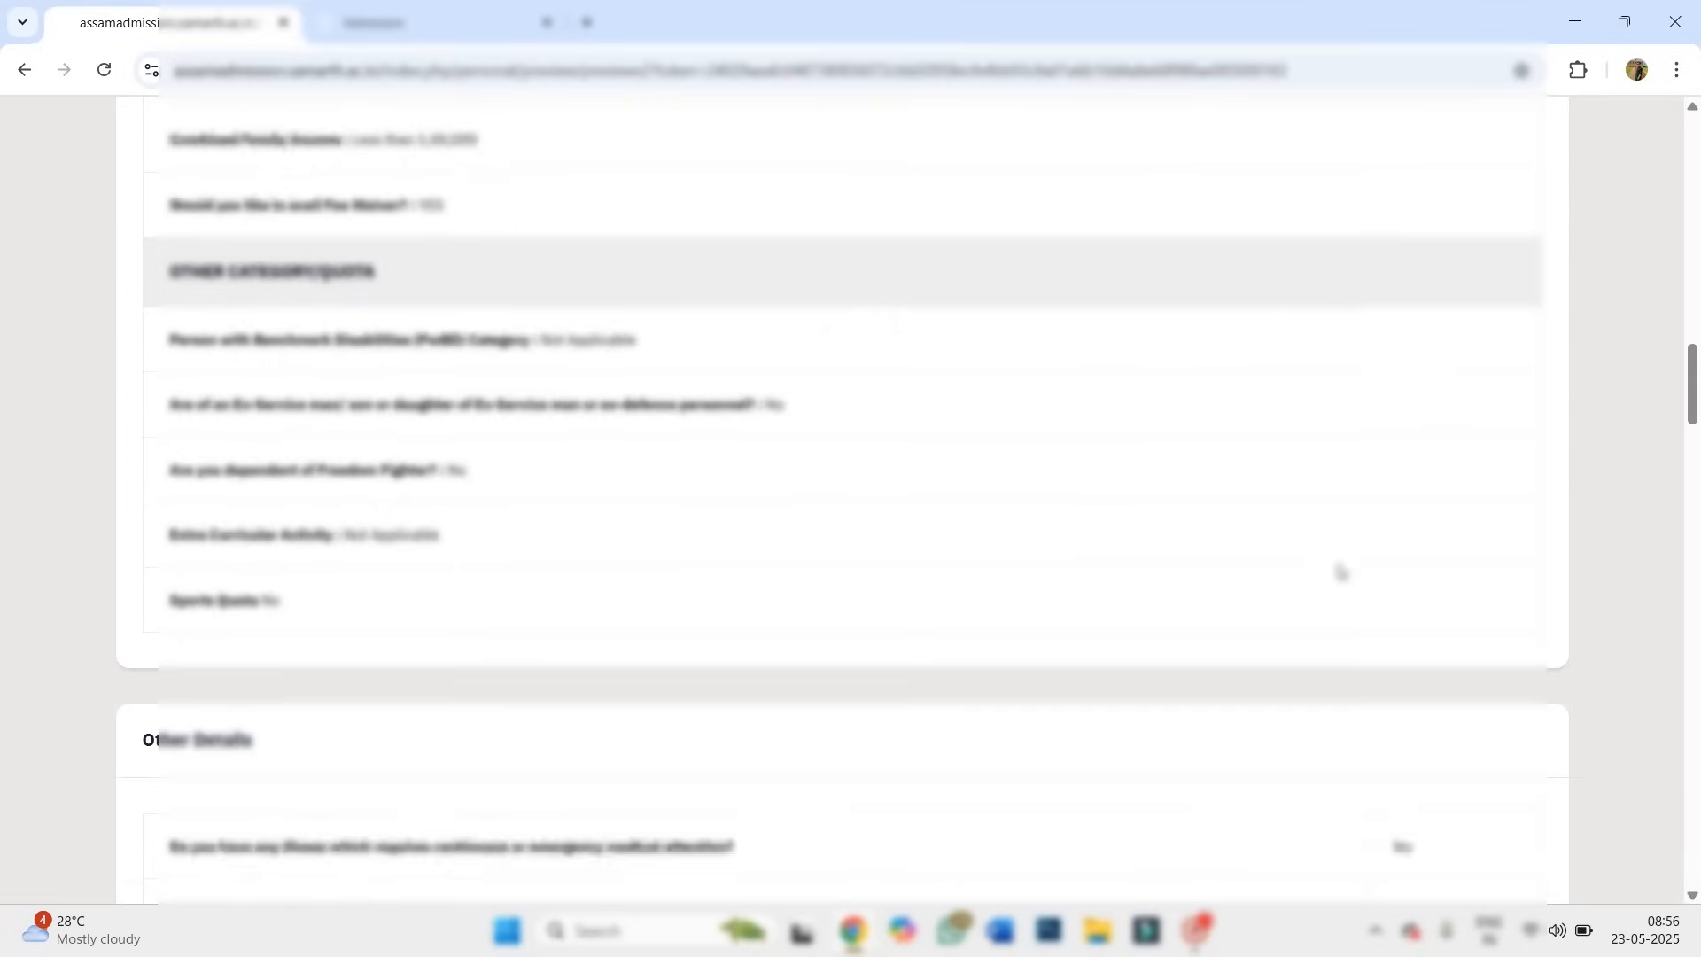
pyautogui.scroll(-20, 1340, 572)
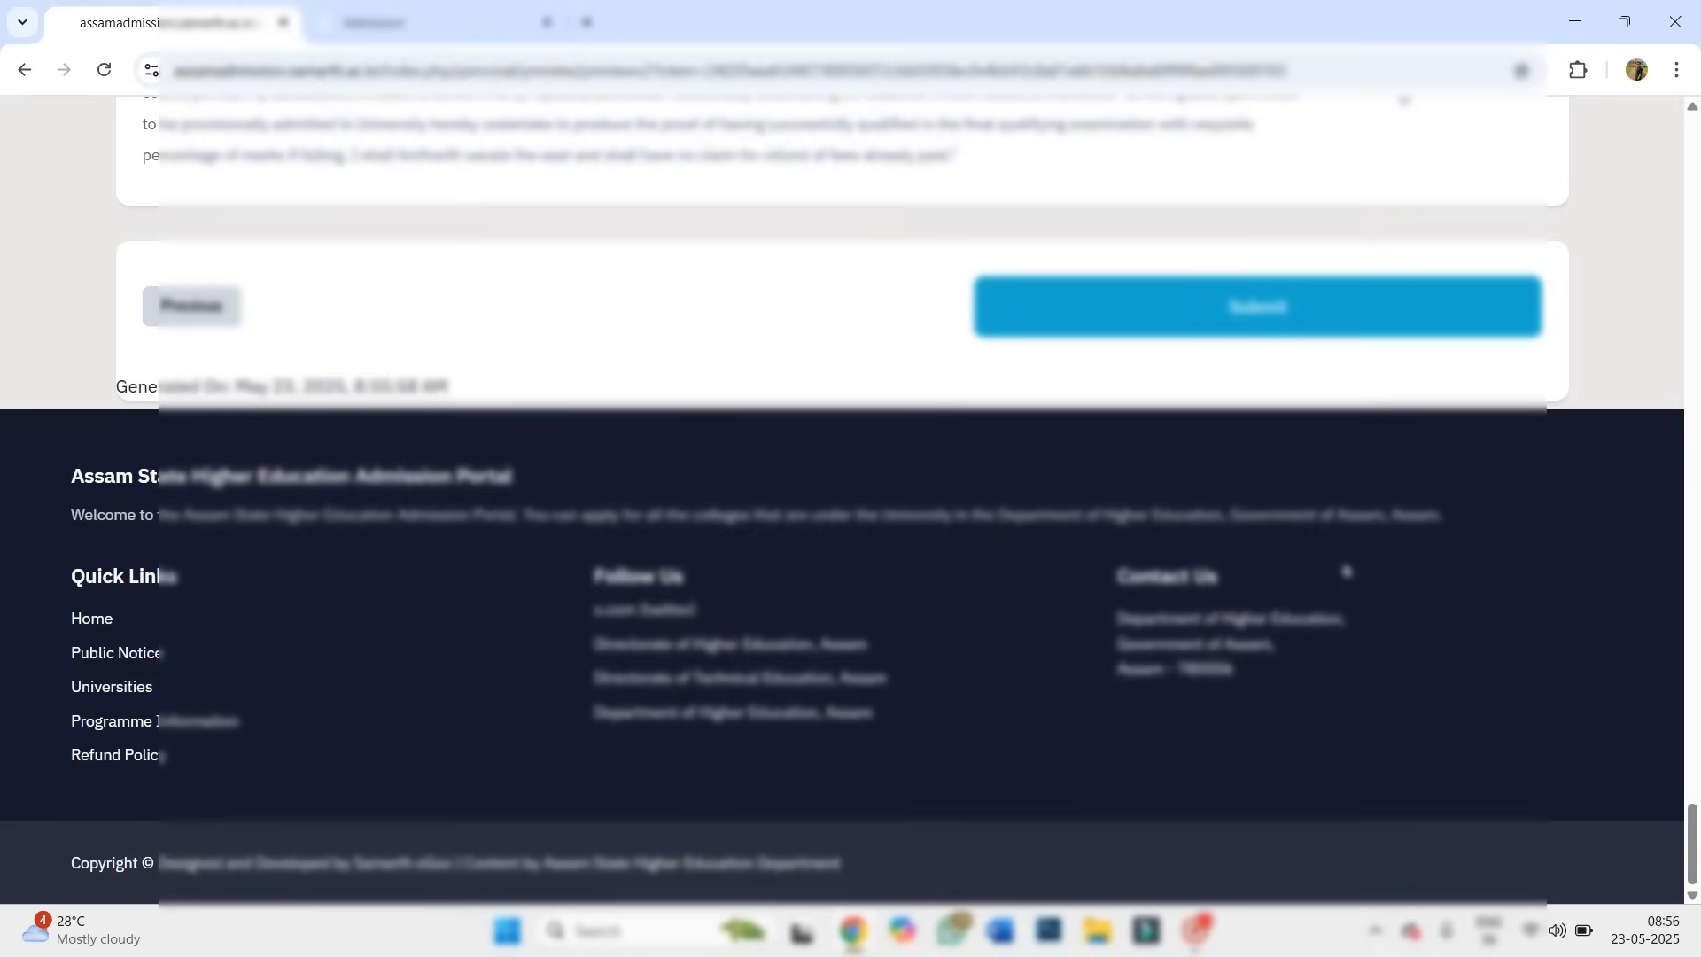
pyautogui.scroll(3, 1346, 572)
pyautogui.click(1212, 513)
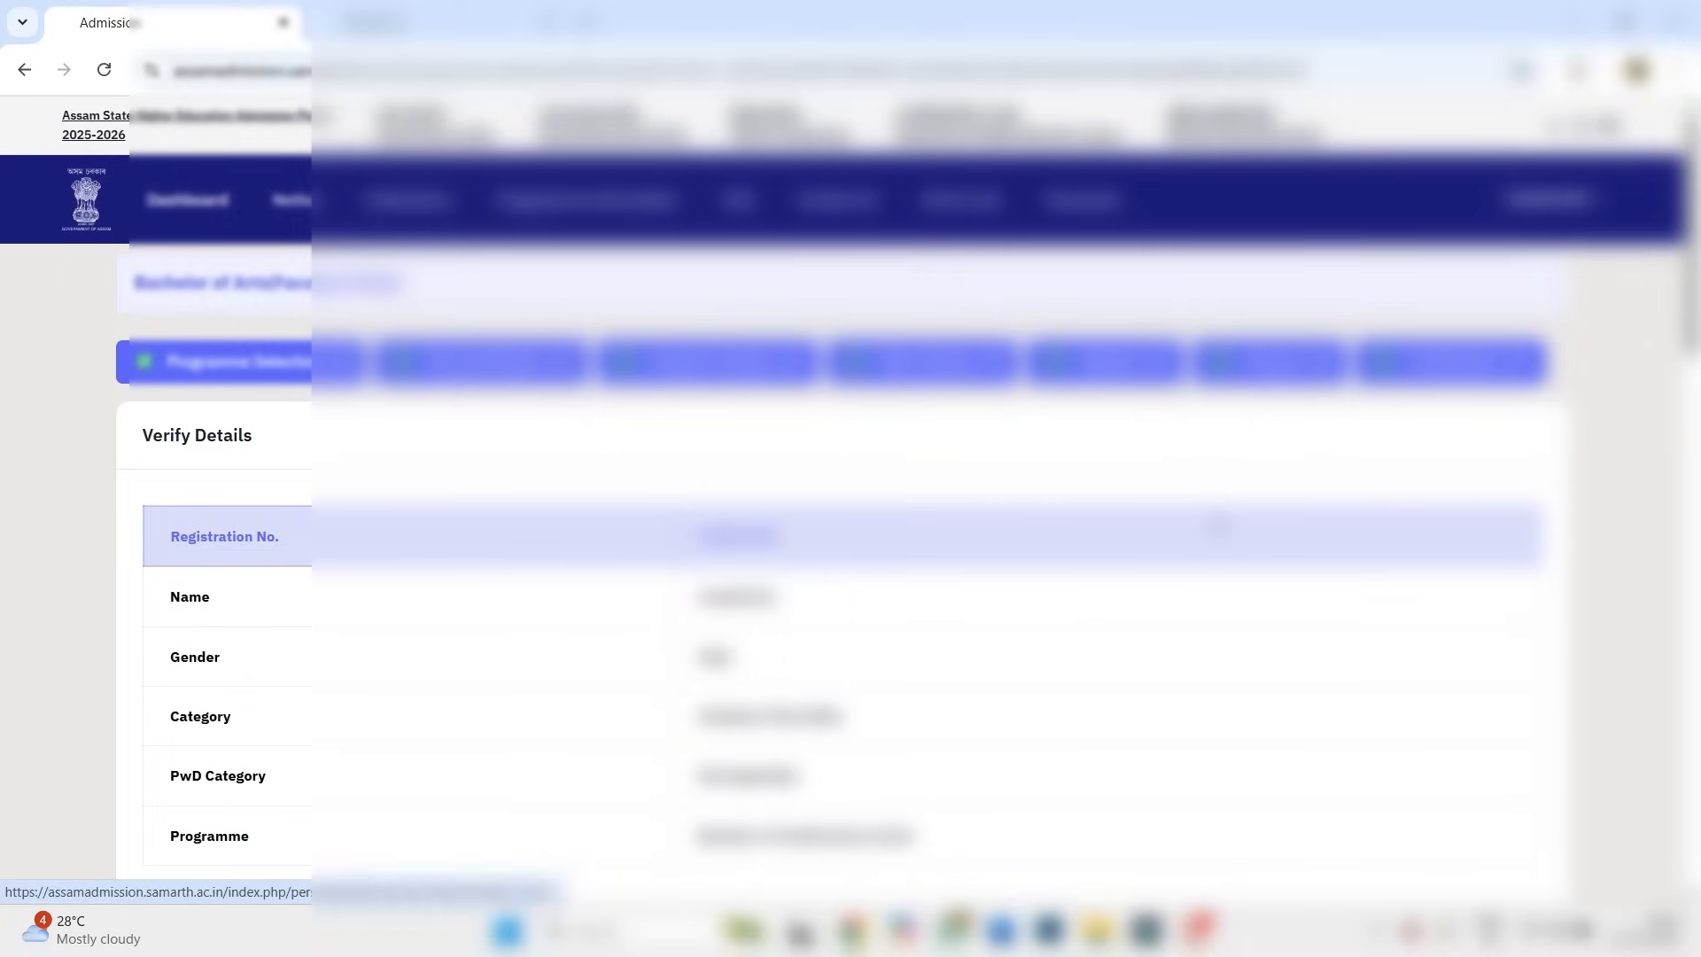
# Confirm the declarations for the applicant's name, date of birth, category, gender and parents' names.
pyautogui.scroll(-7, 1209, 532)
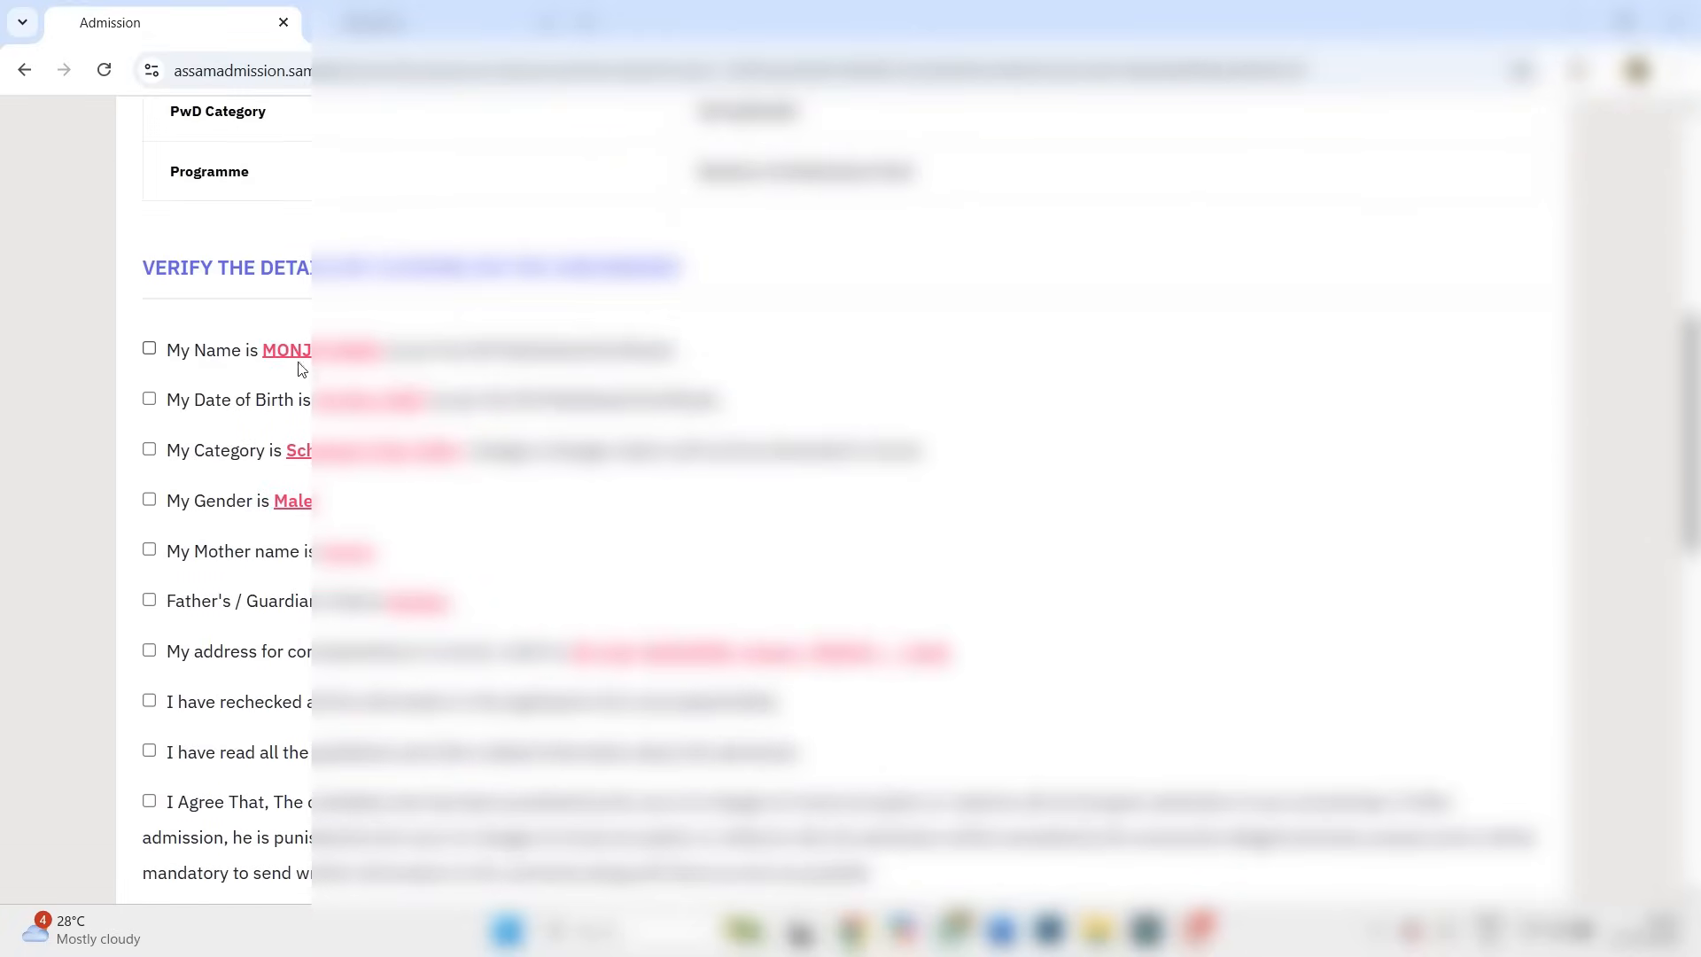
pyautogui.click(151, 395)
pyautogui.click(151, 443)
pyautogui.click(148, 501)
pyautogui.click(149, 549)
pyautogui.scroll(-2, 153, 496)
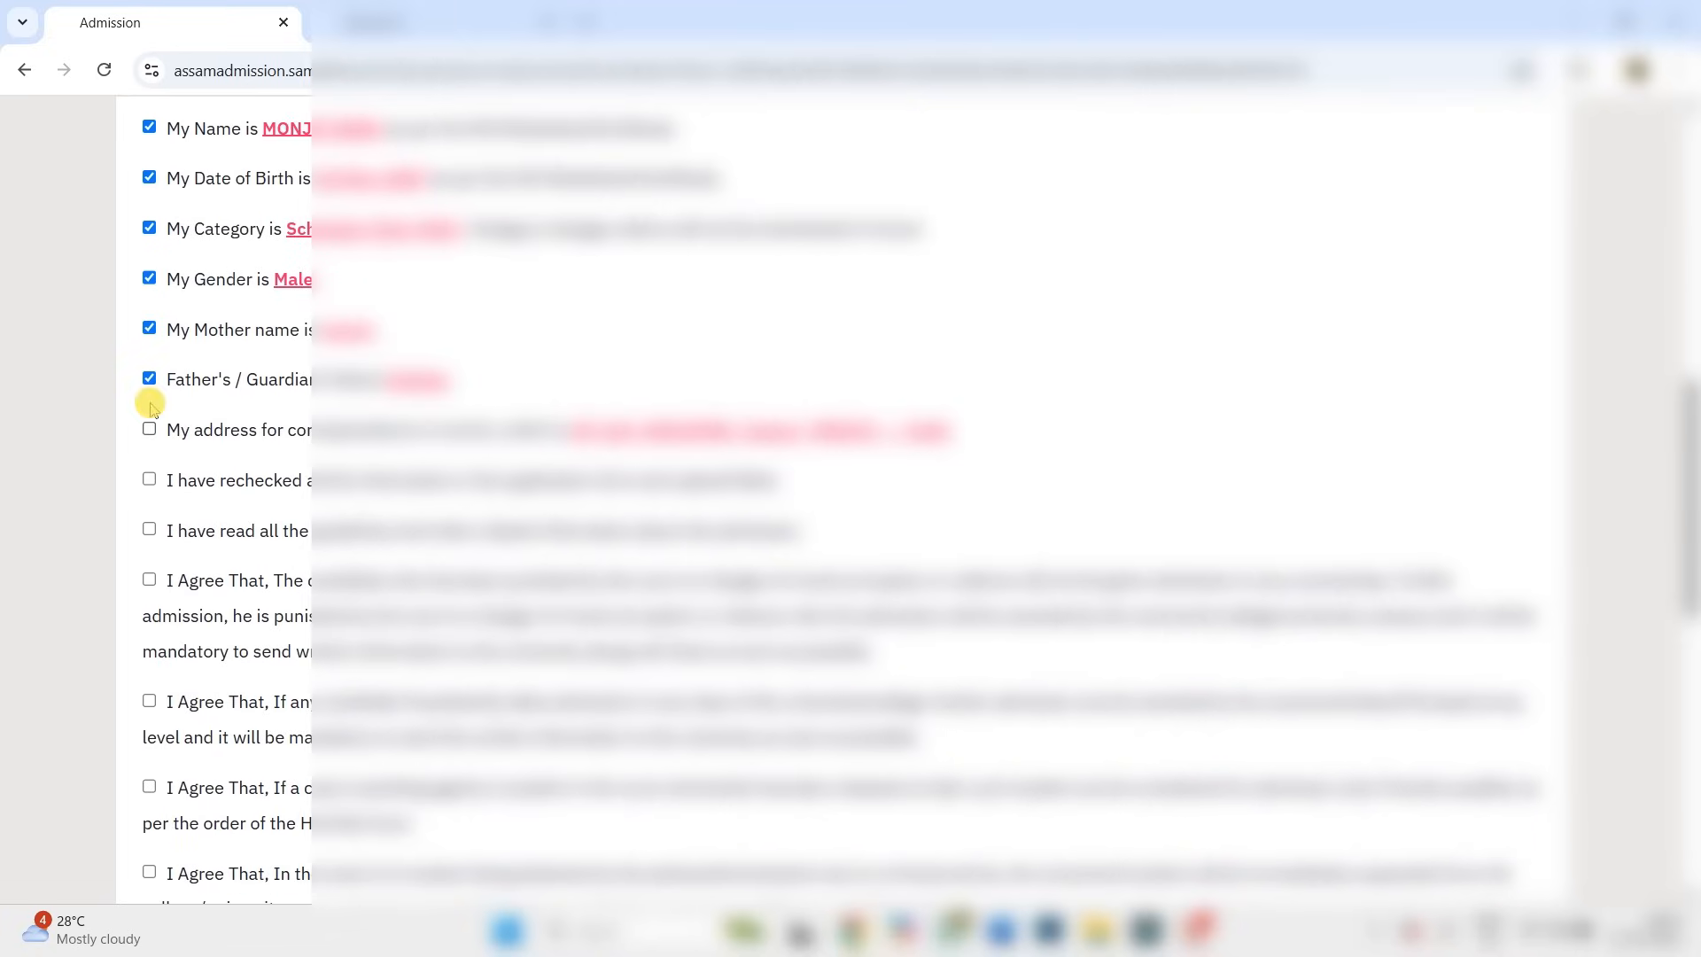
# Accept the correspondence address, rechecked information, guidelines and all remaining undertakings, and submit the corrected application.
pyautogui.click(149, 479)
pyautogui.click(149, 529)
pyautogui.click(149, 580)
pyautogui.scroll(-2, 182, 562)
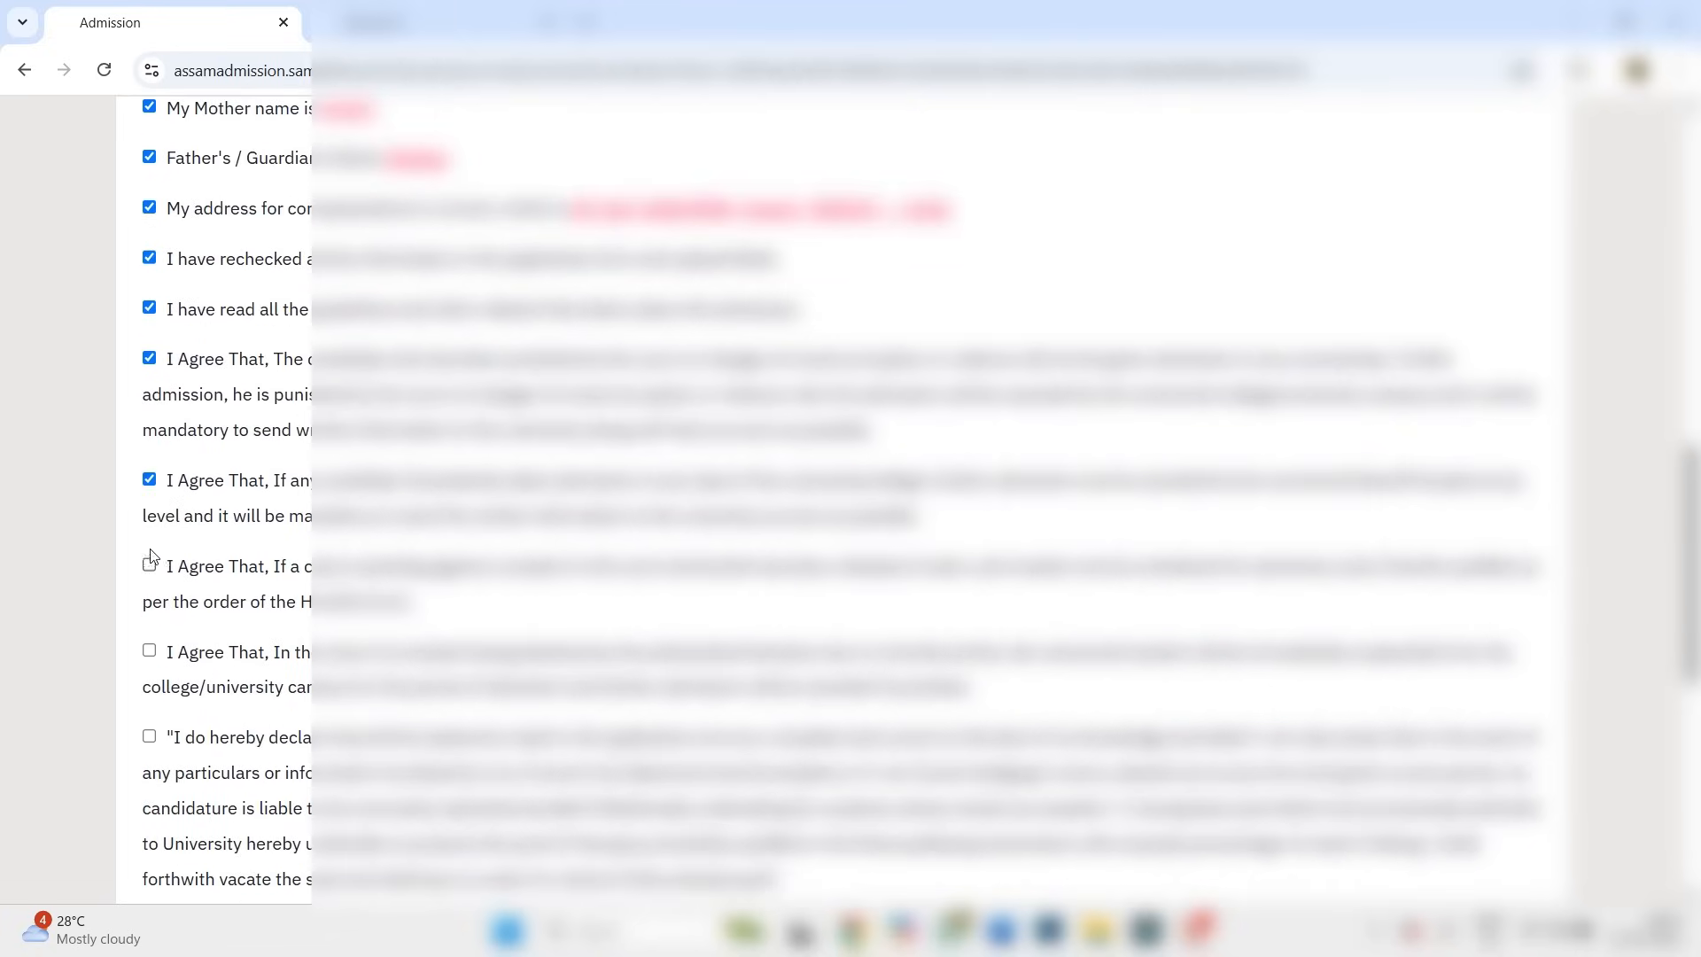
pyautogui.click(150, 563)
pyautogui.click(149, 652)
pyautogui.click(149, 737)
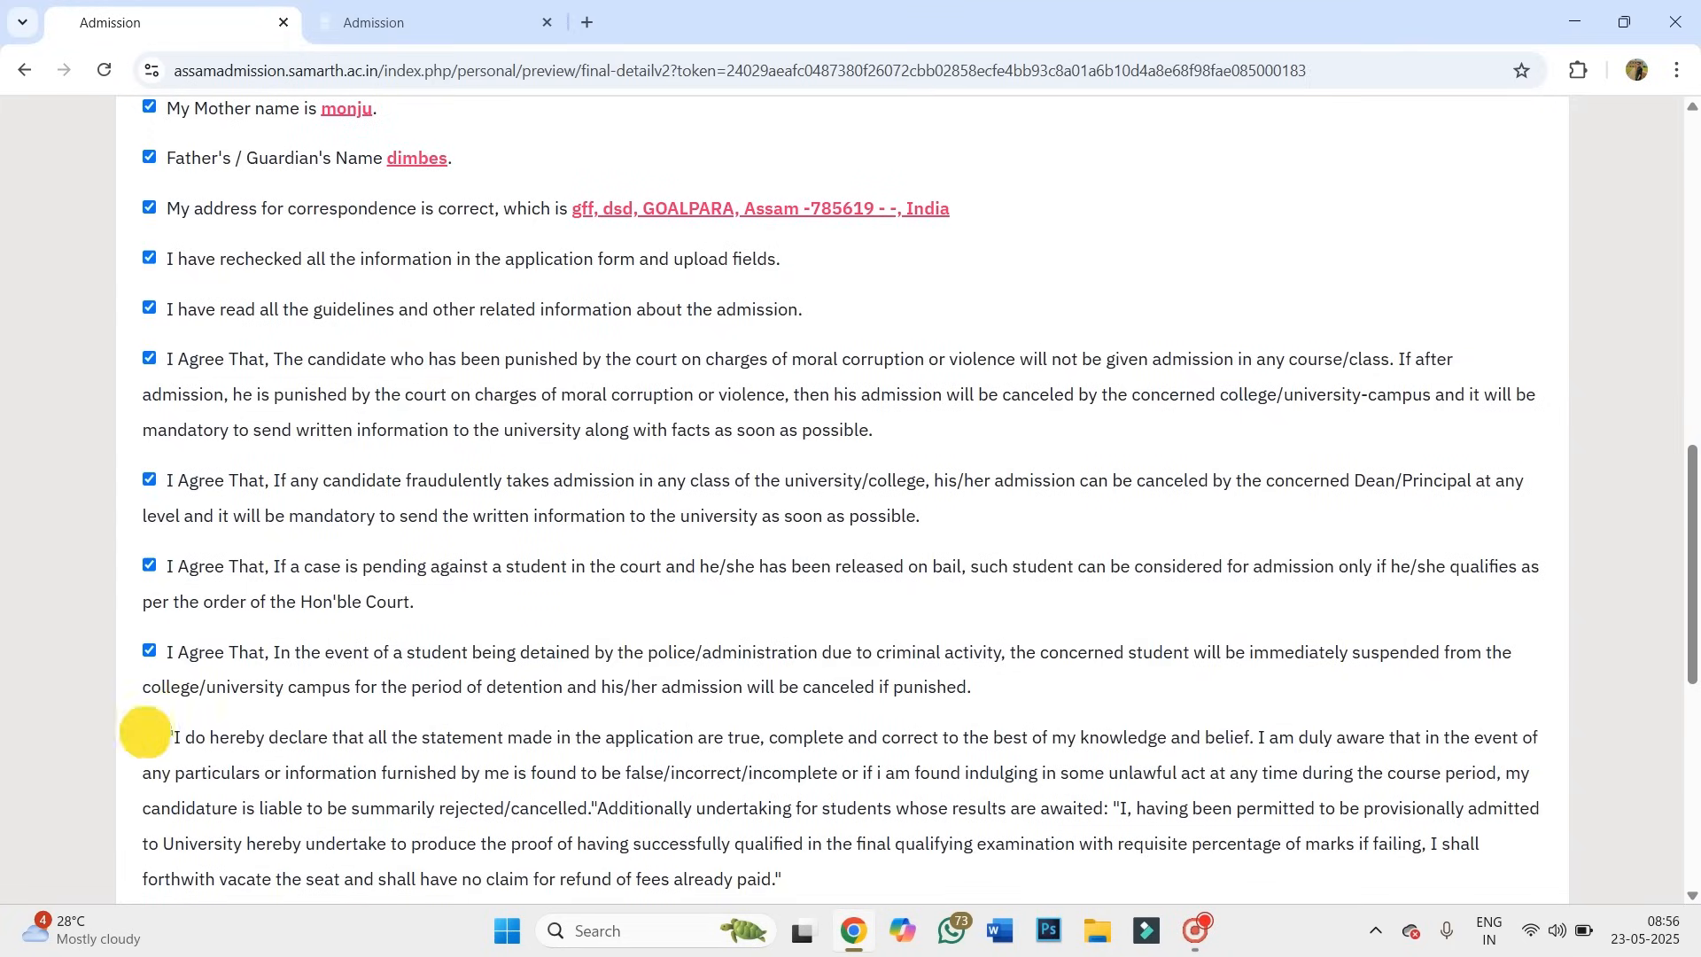
pyautogui.scroll(-4, 243, 680)
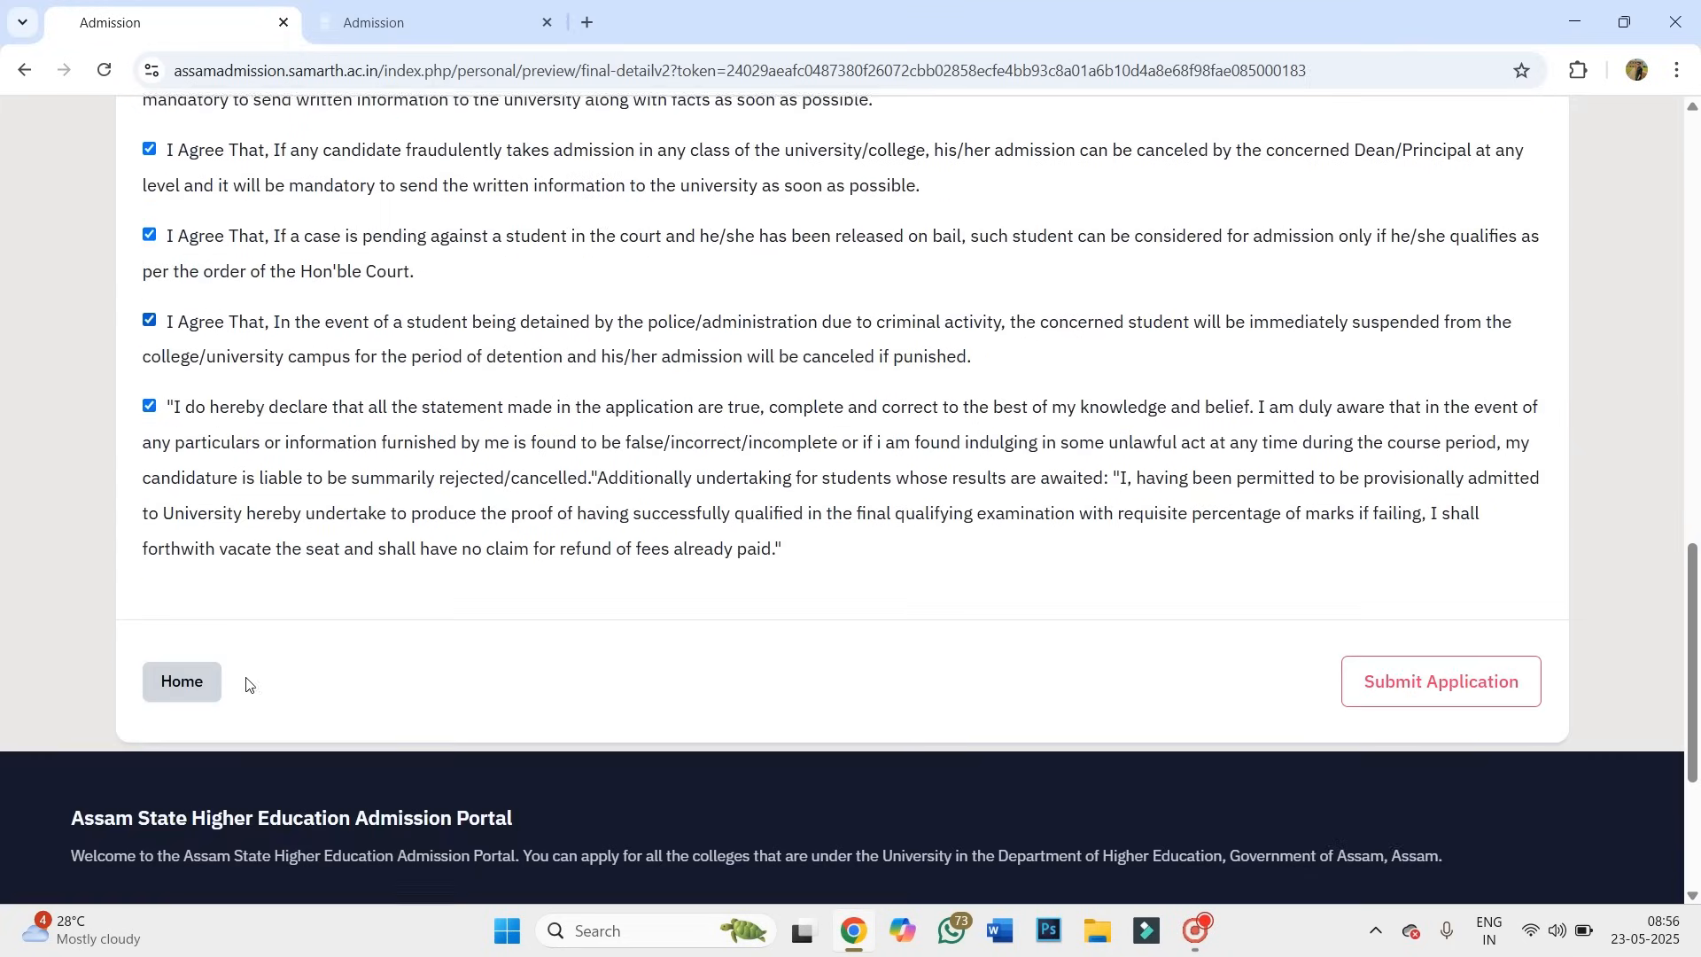
pyautogui.click(1466, 689)
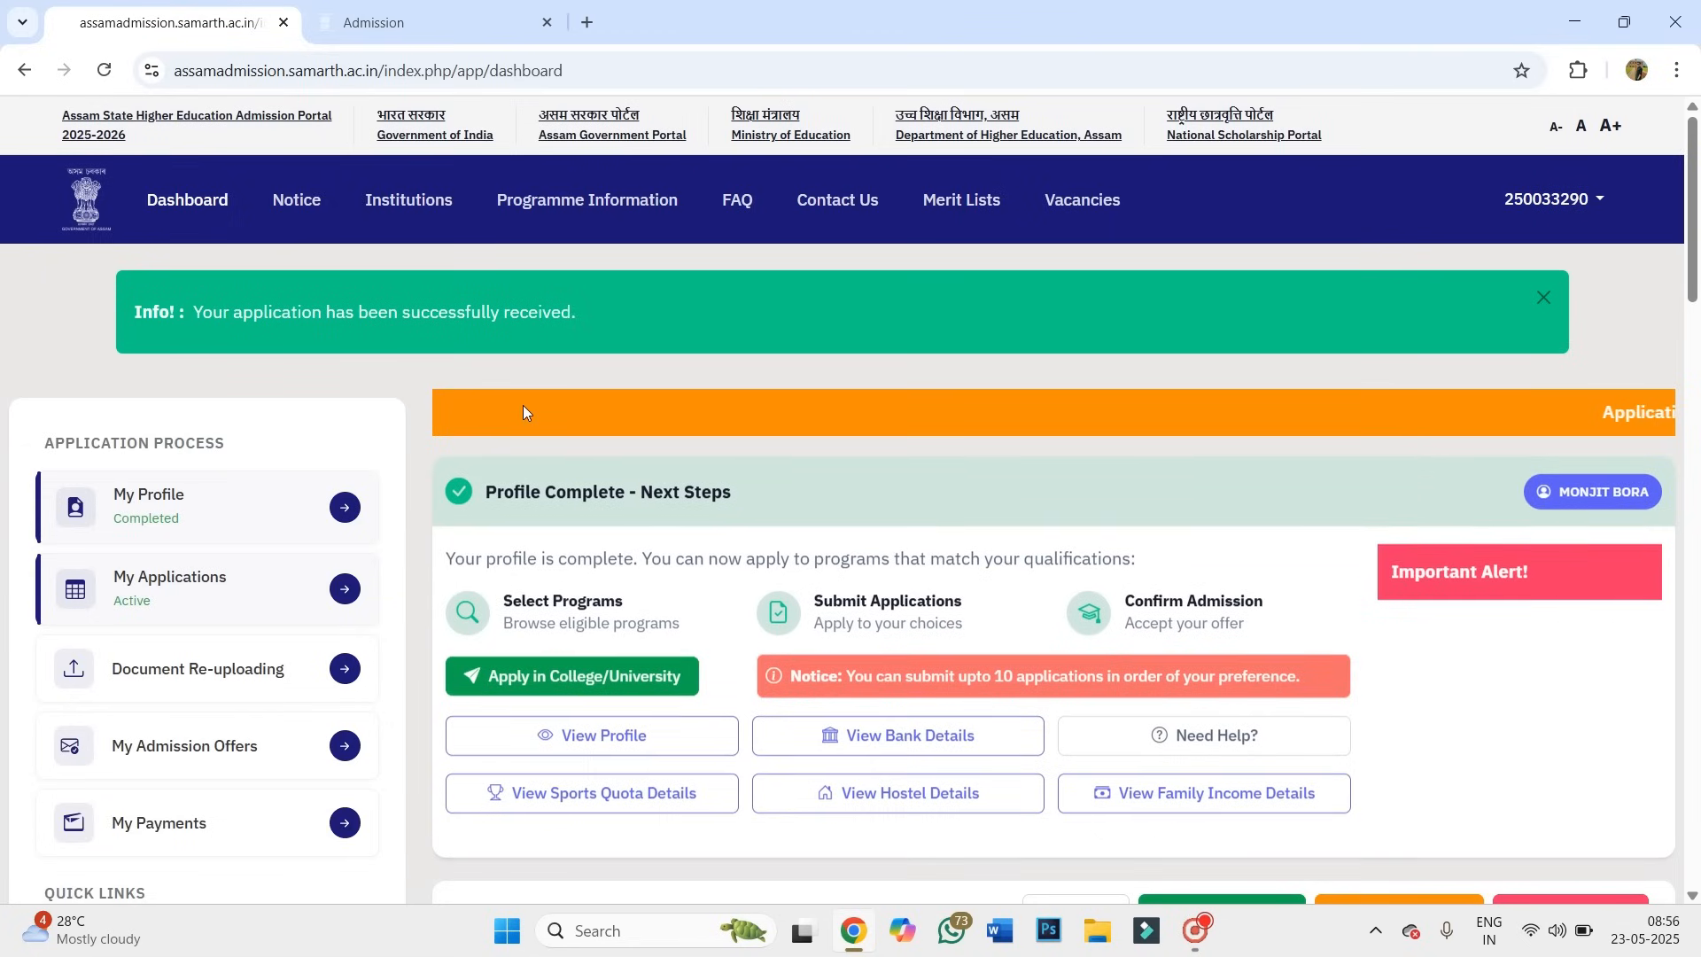
# Check the submission message and the D K D College application's status, admission scheme and selected courses on the dashboard.
pyautogui.moveTo(203, 312); pyautogui.dragTo(602, 330)
pyautogui.scroll(-20, 865, 443)
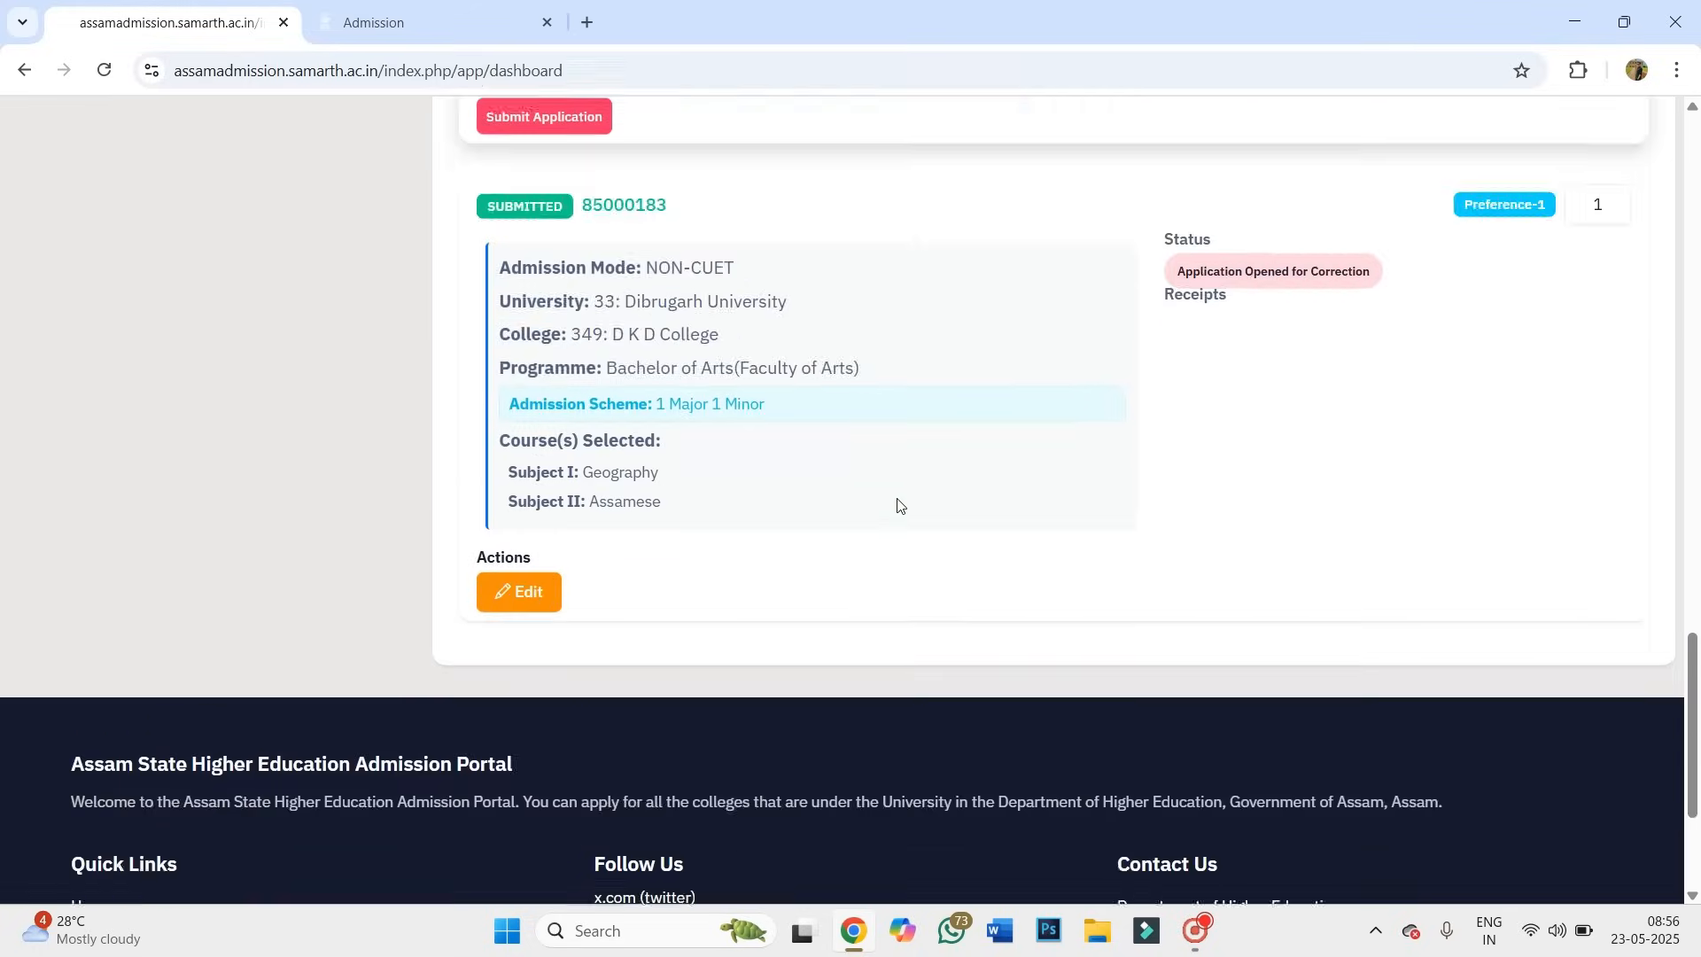
pyautogui.scroll(1, 898, 505)
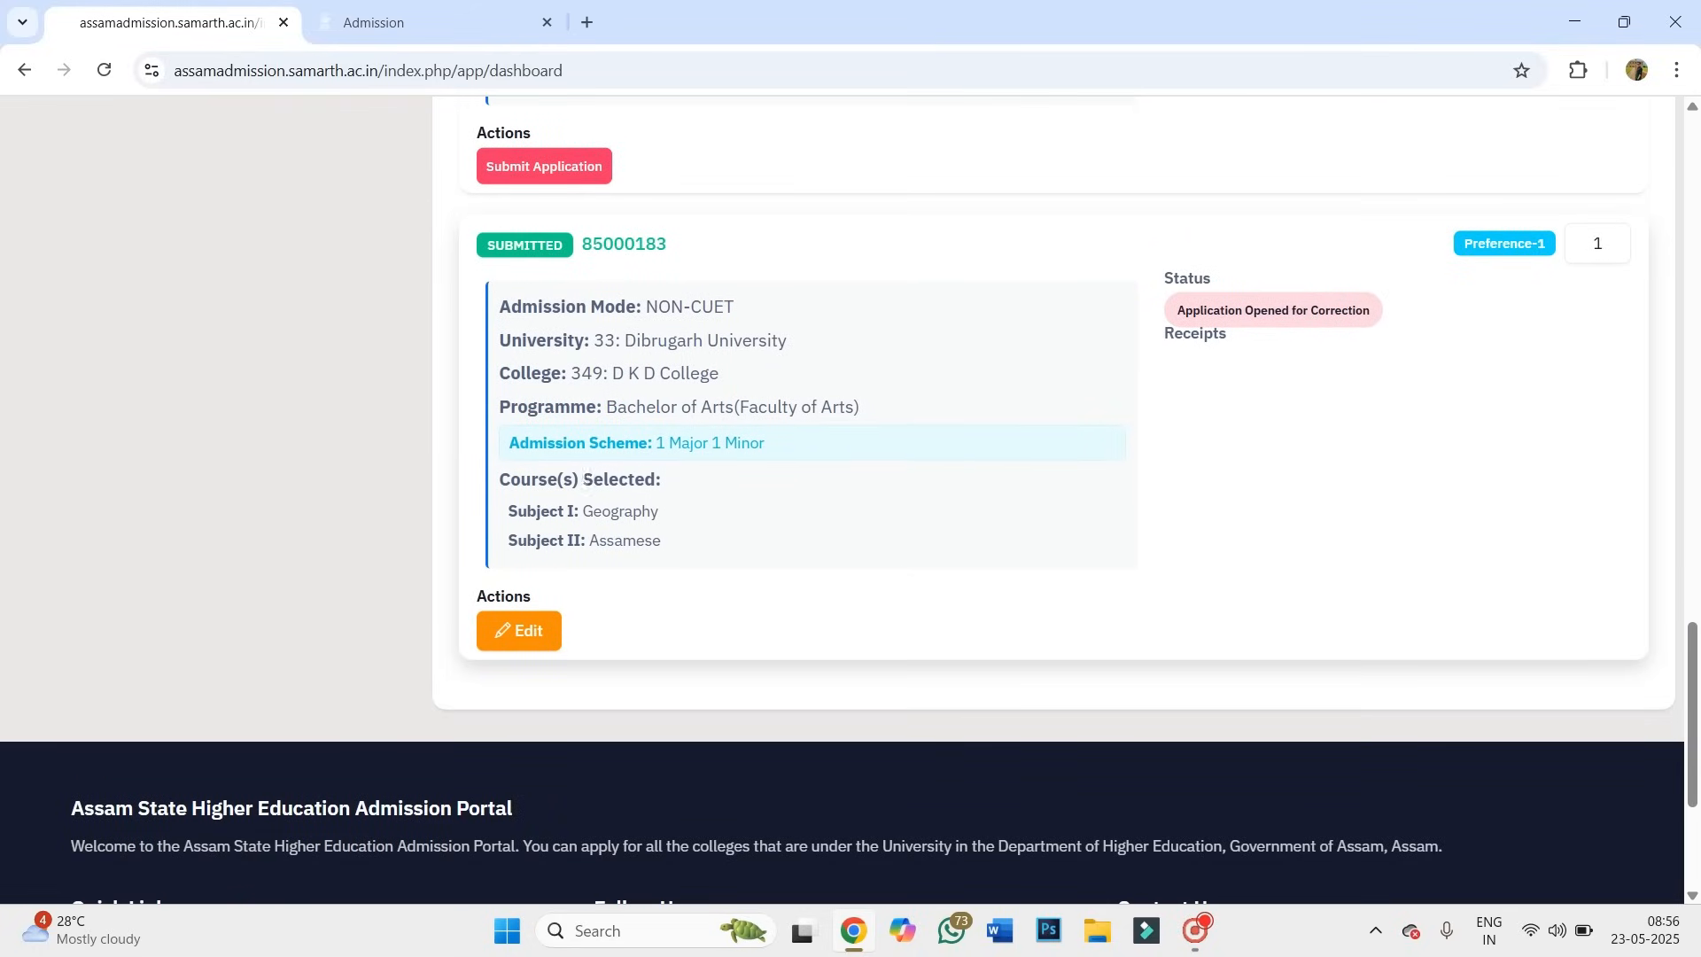
pyautogui.scroll(1, 688, 478)
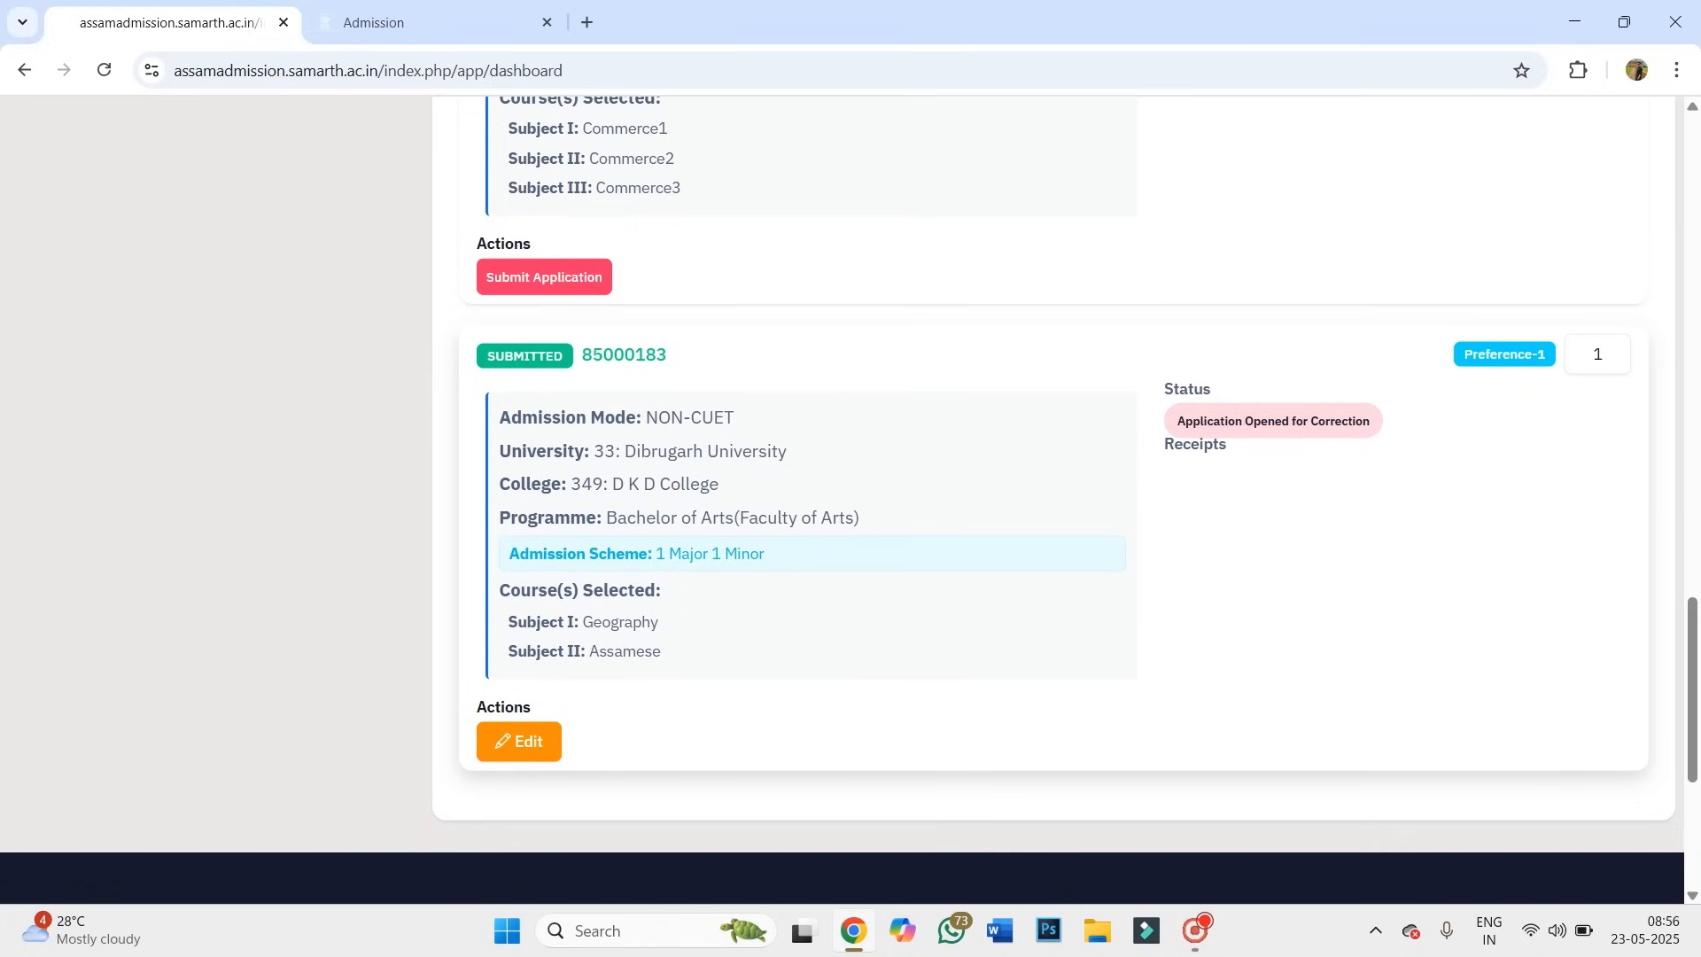
pyautogui.scroll(-2, 619, 505)
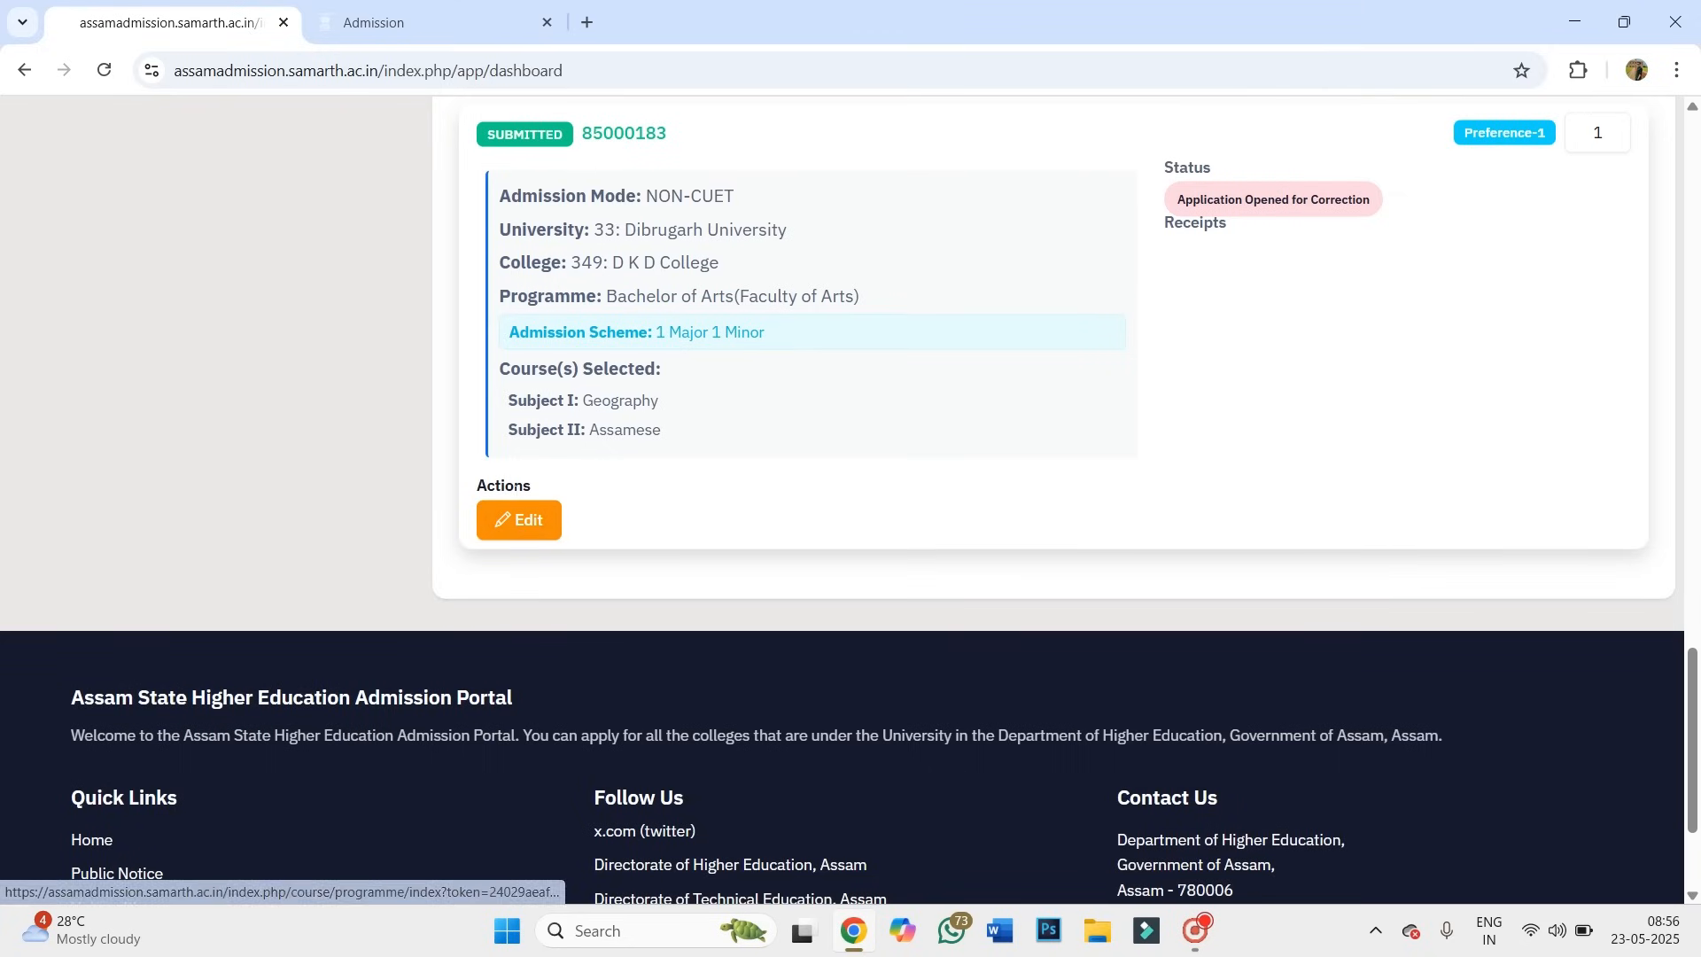
pyautogui.scroll(2, 831, 551)
pyautogui.scroll(12, 648, 553)
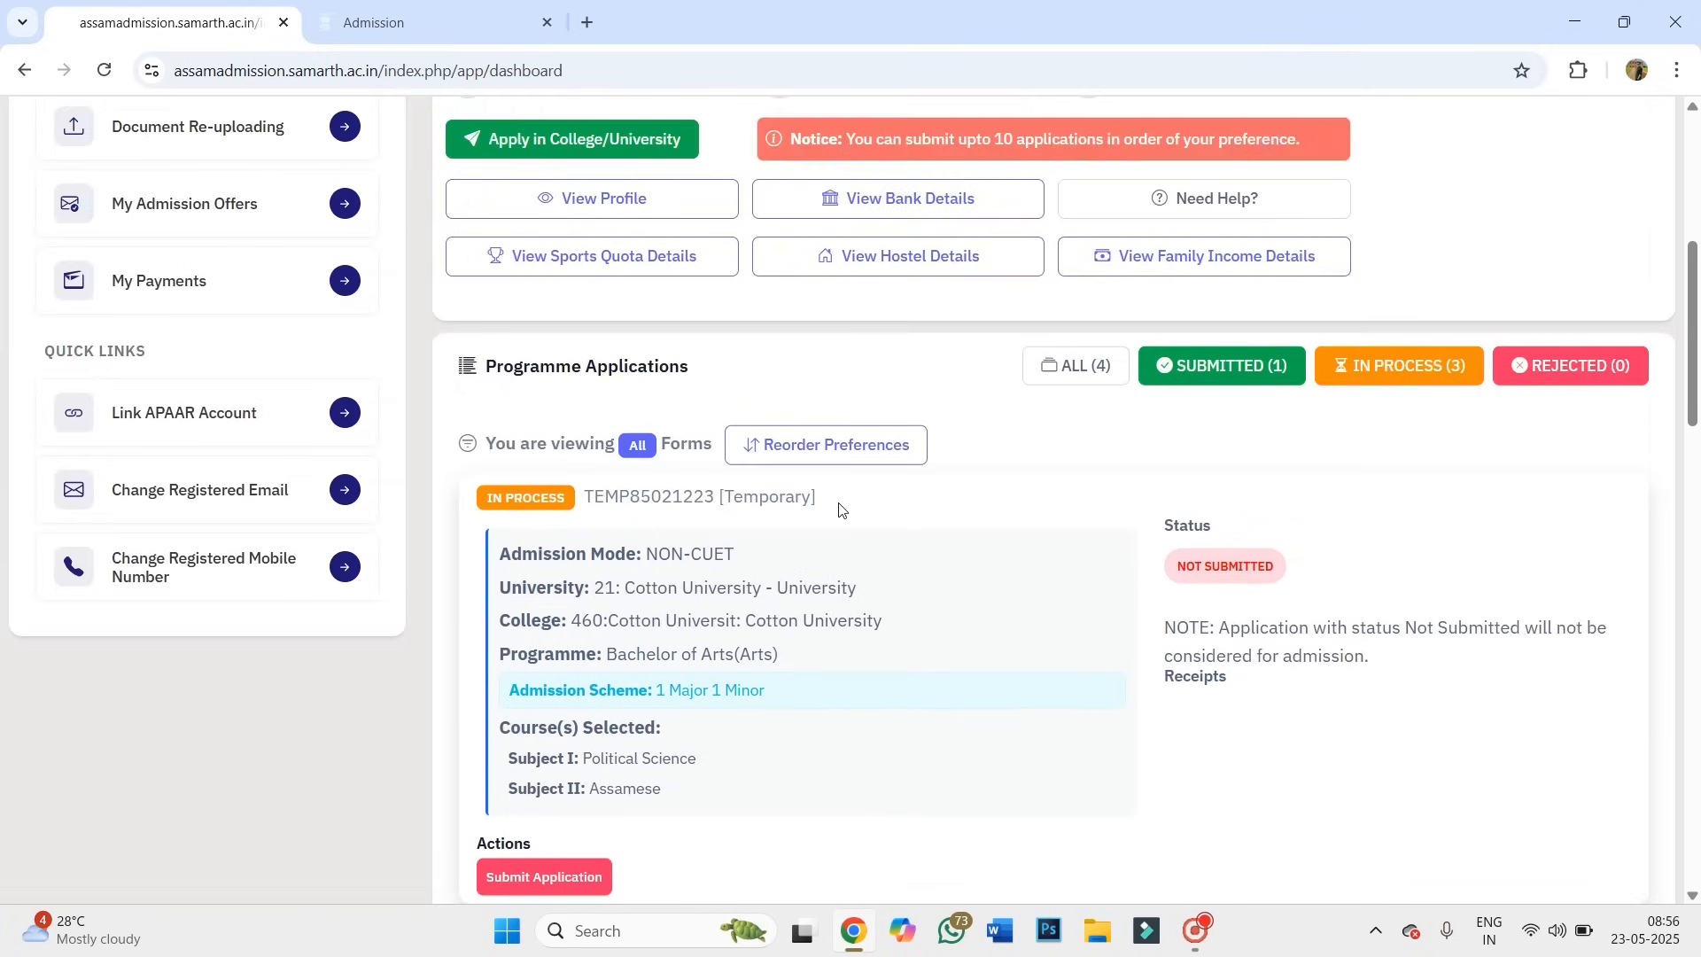
# Reopen the submitted D K D College application's course selection for editing and return to the dashboard without changing it.
pyautogui.scroll(-12, 839, 510)
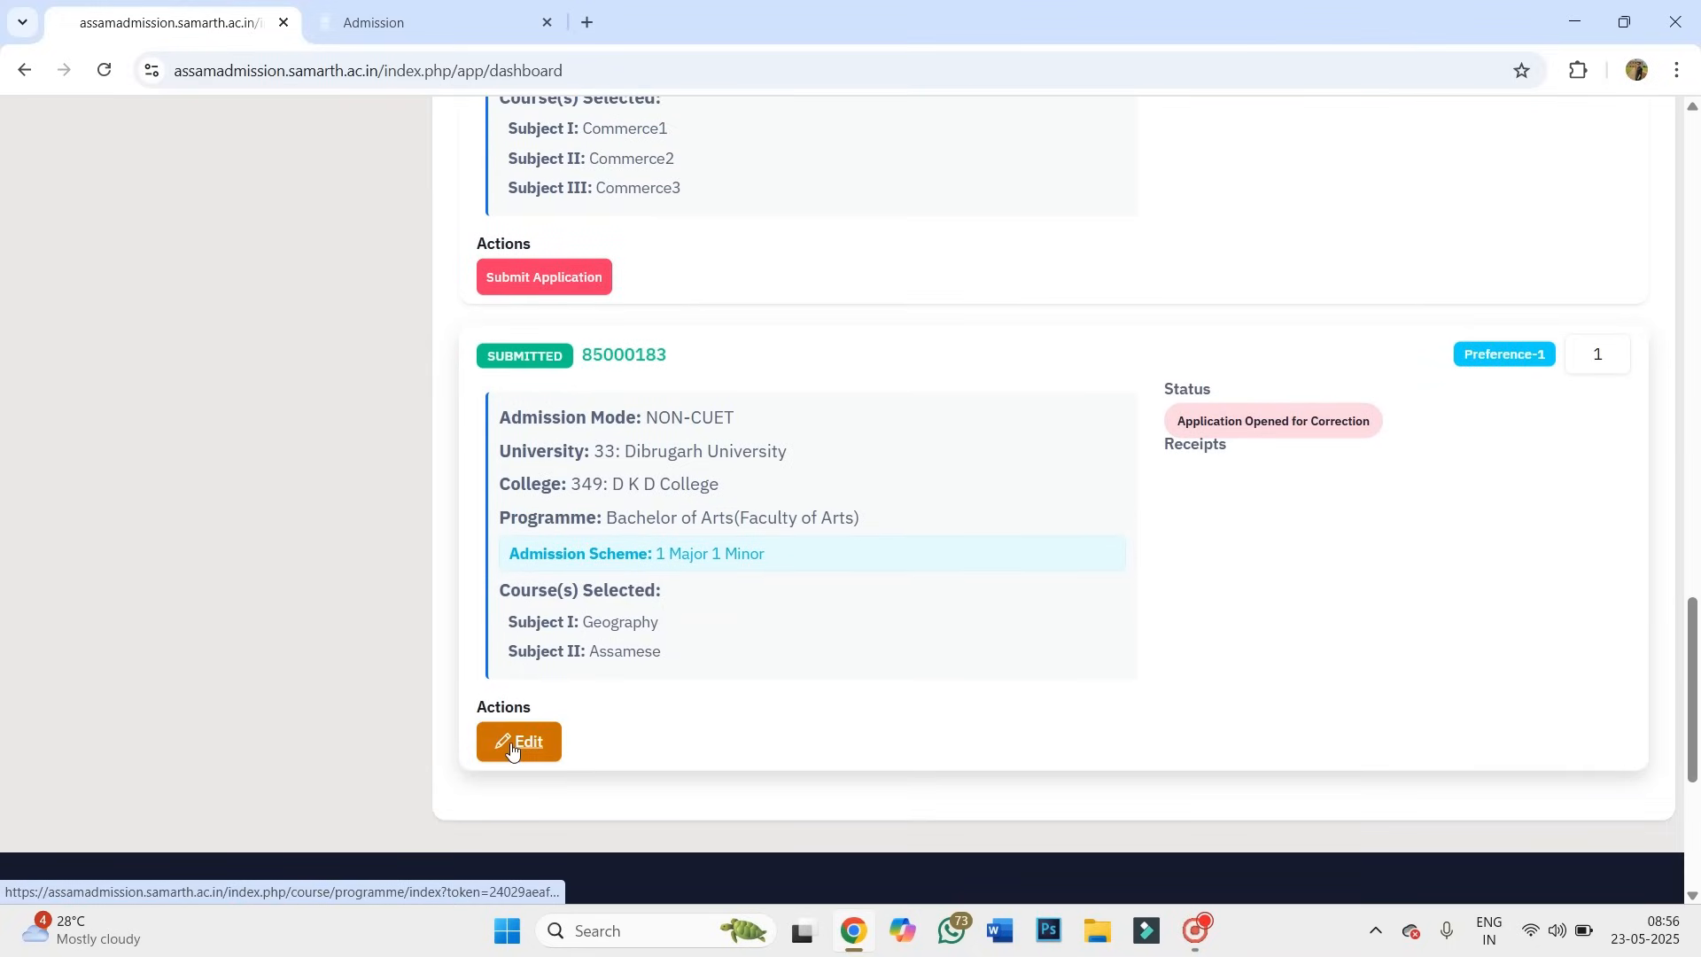
pyautogui.scroll(10, 949, 623)
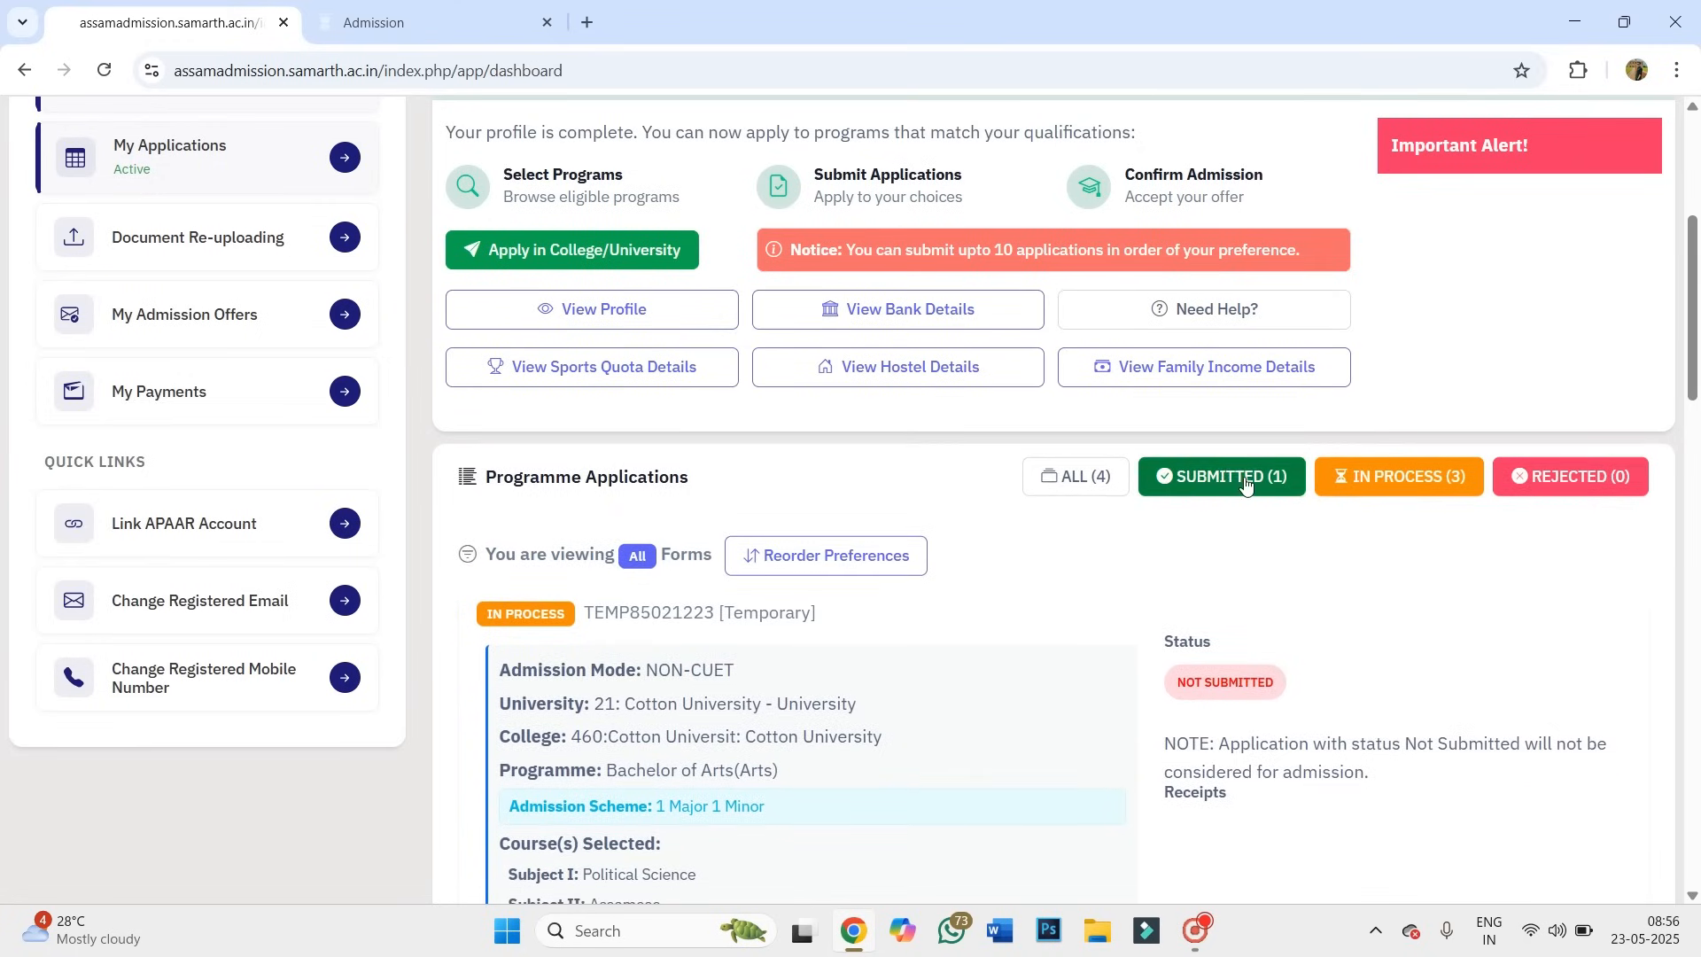
pyautogui.scroll(-9, 1245, 483)
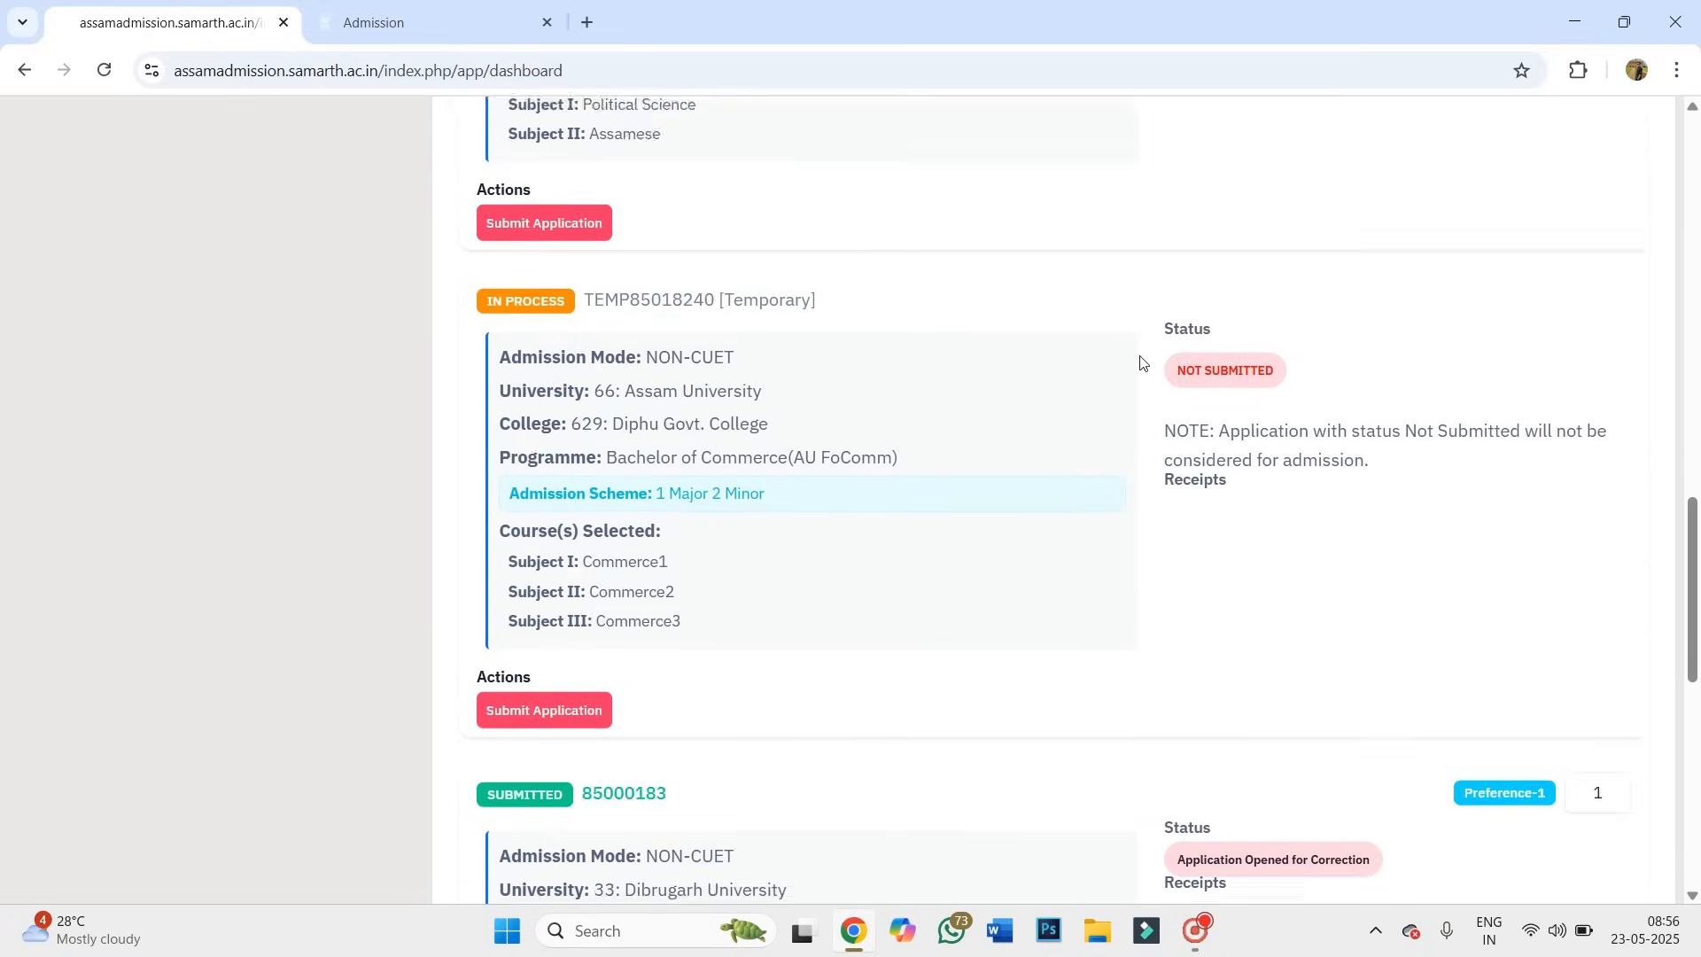
pyautogui.scroll(-5, 1143, 362)
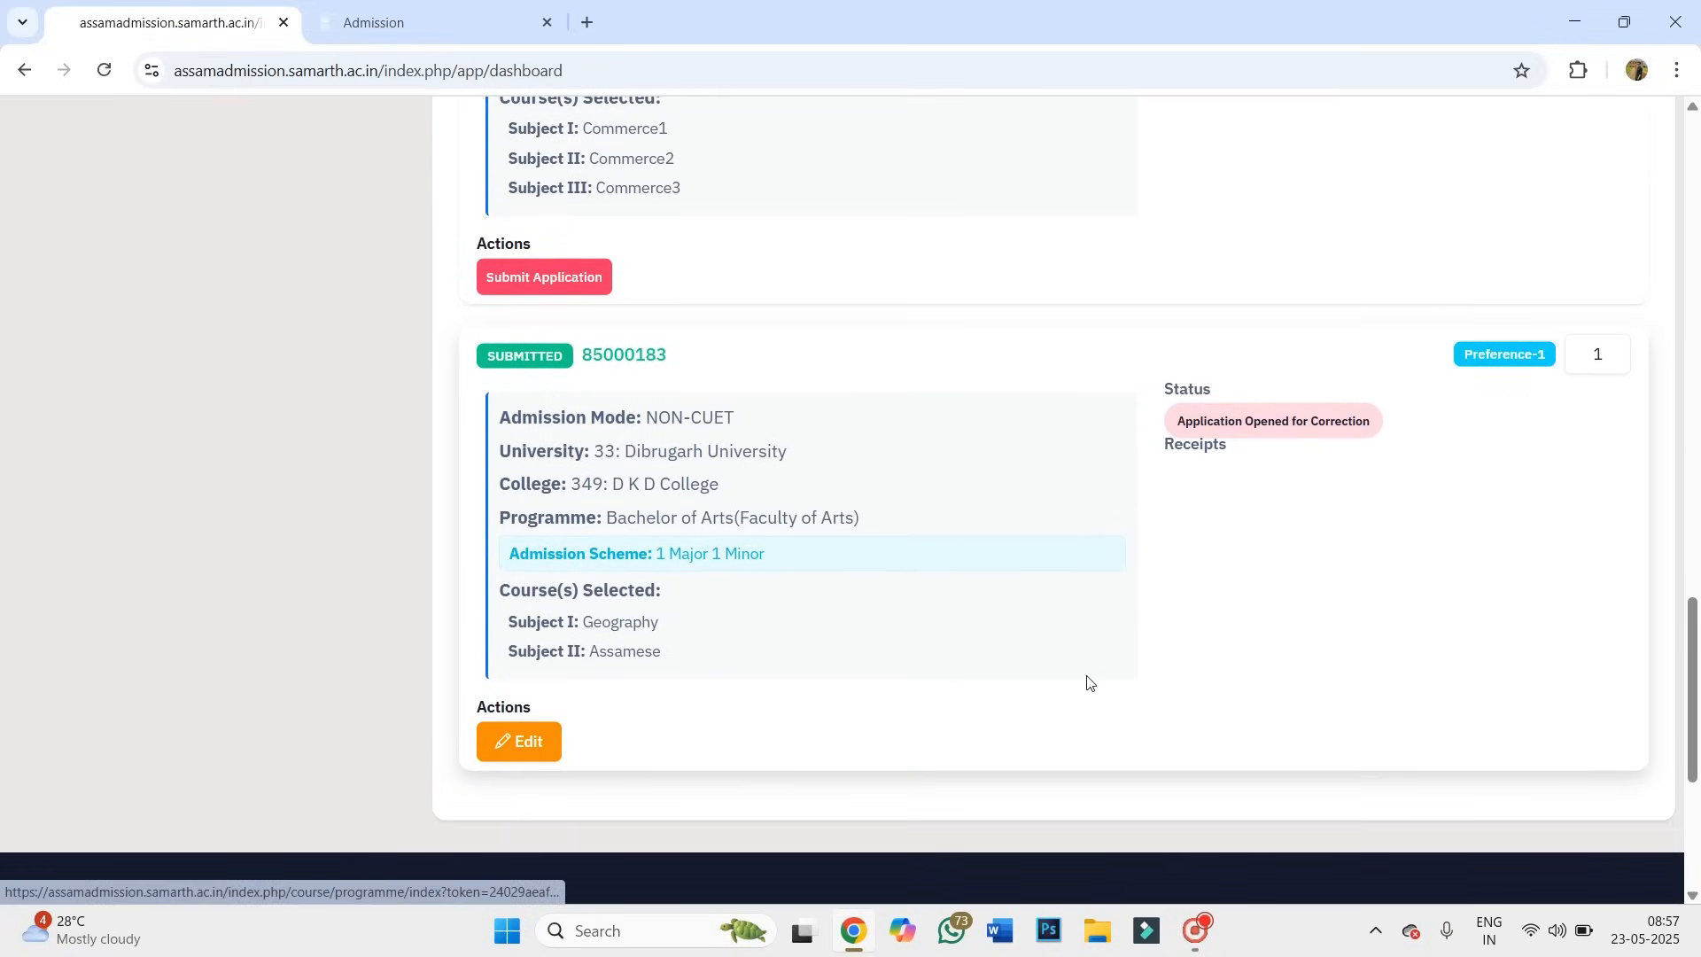
pyautogui.scroll(3, 1091, 684)
pyautogui.scroll(-4, 1090, 684)
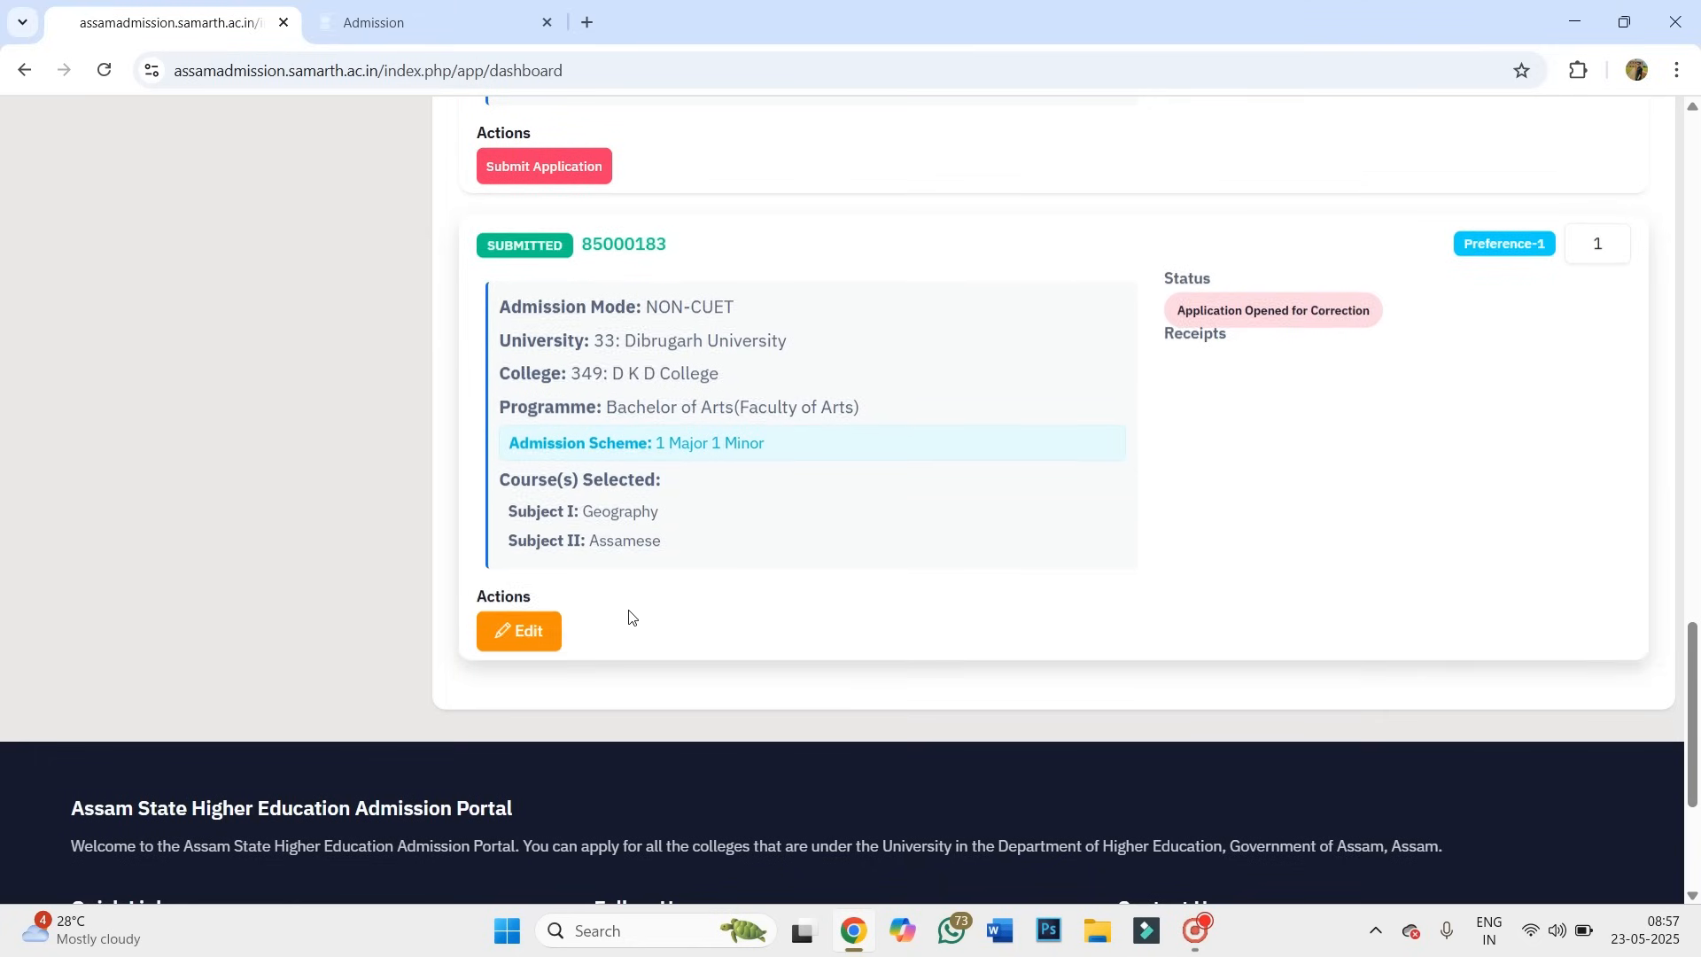
pyautogui.click(538, 643)
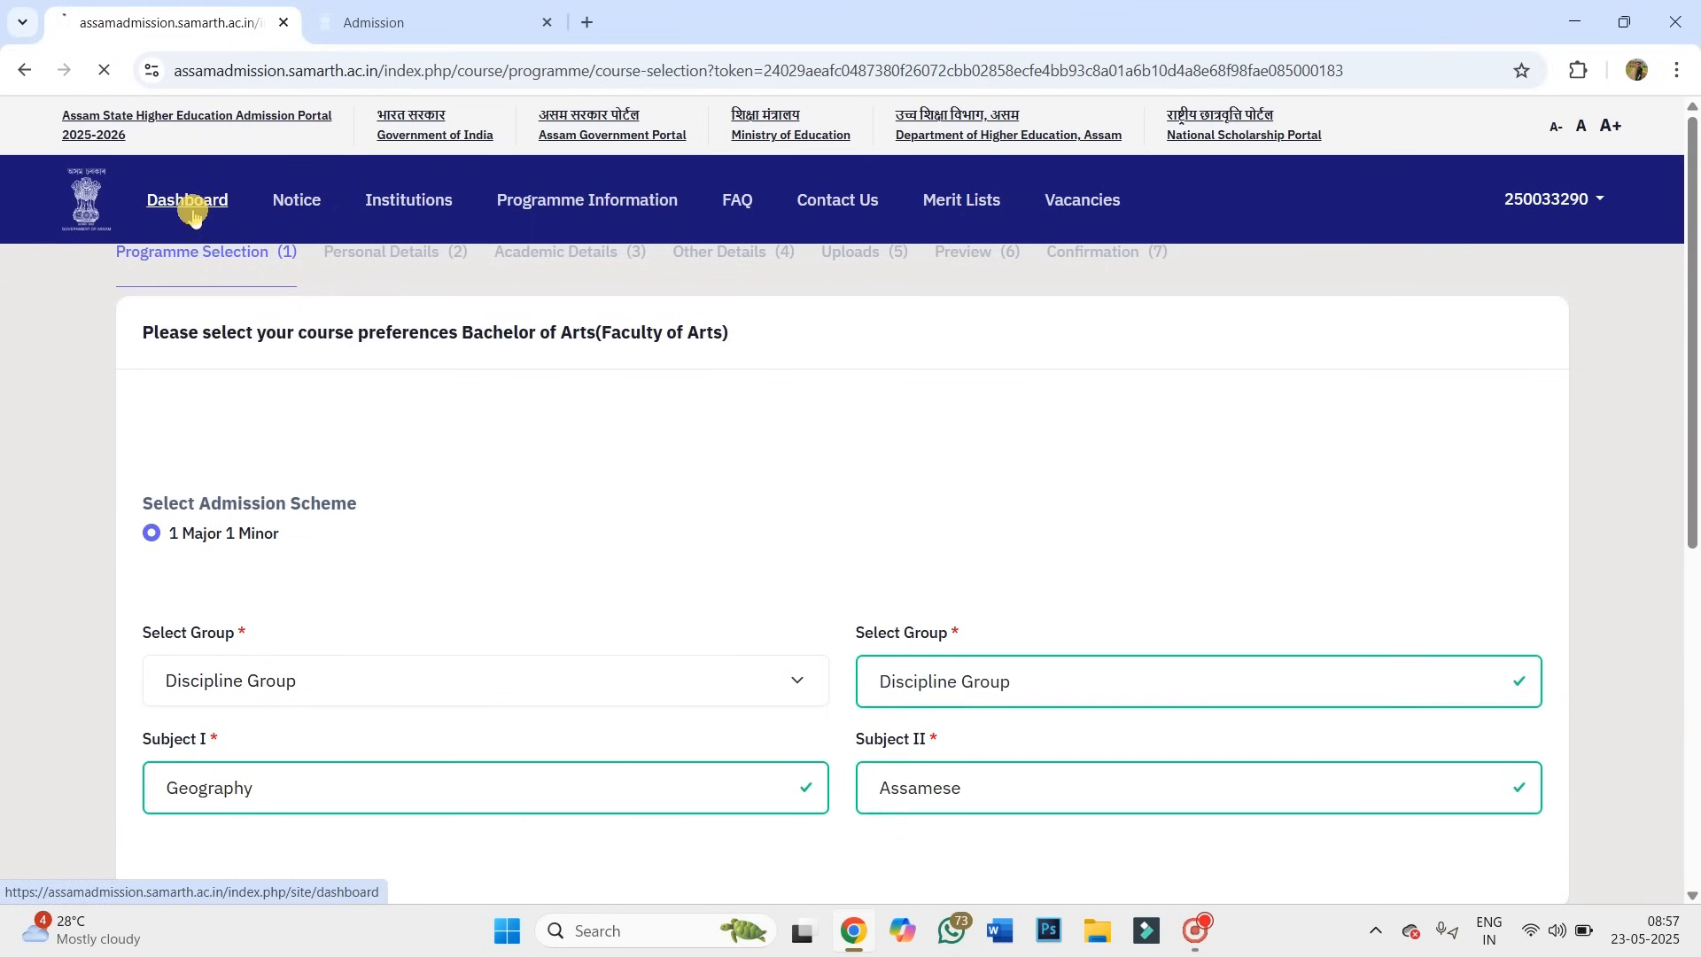
pyautogui.click(188, 210)
# Review the dashboard's in-process and submitted programme applications, comparing their statuses and available actions.
pyautogui.scroll(-3, 894, 548)
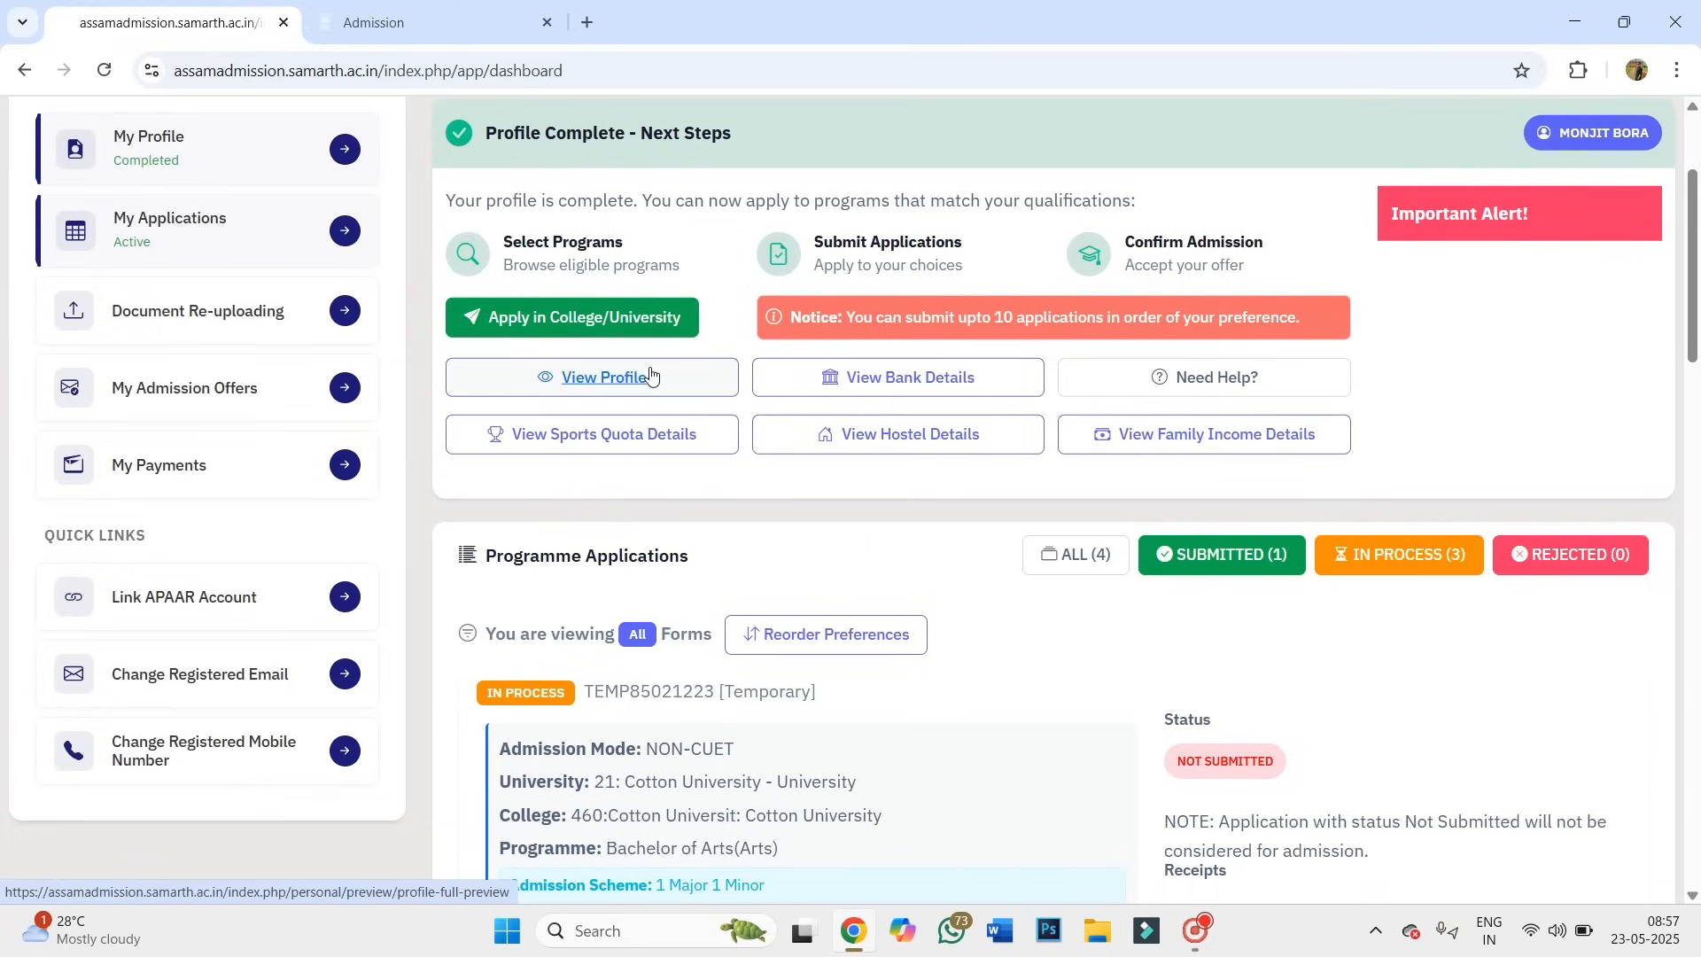
pyautogui.scroll(-10, 1353, 567)
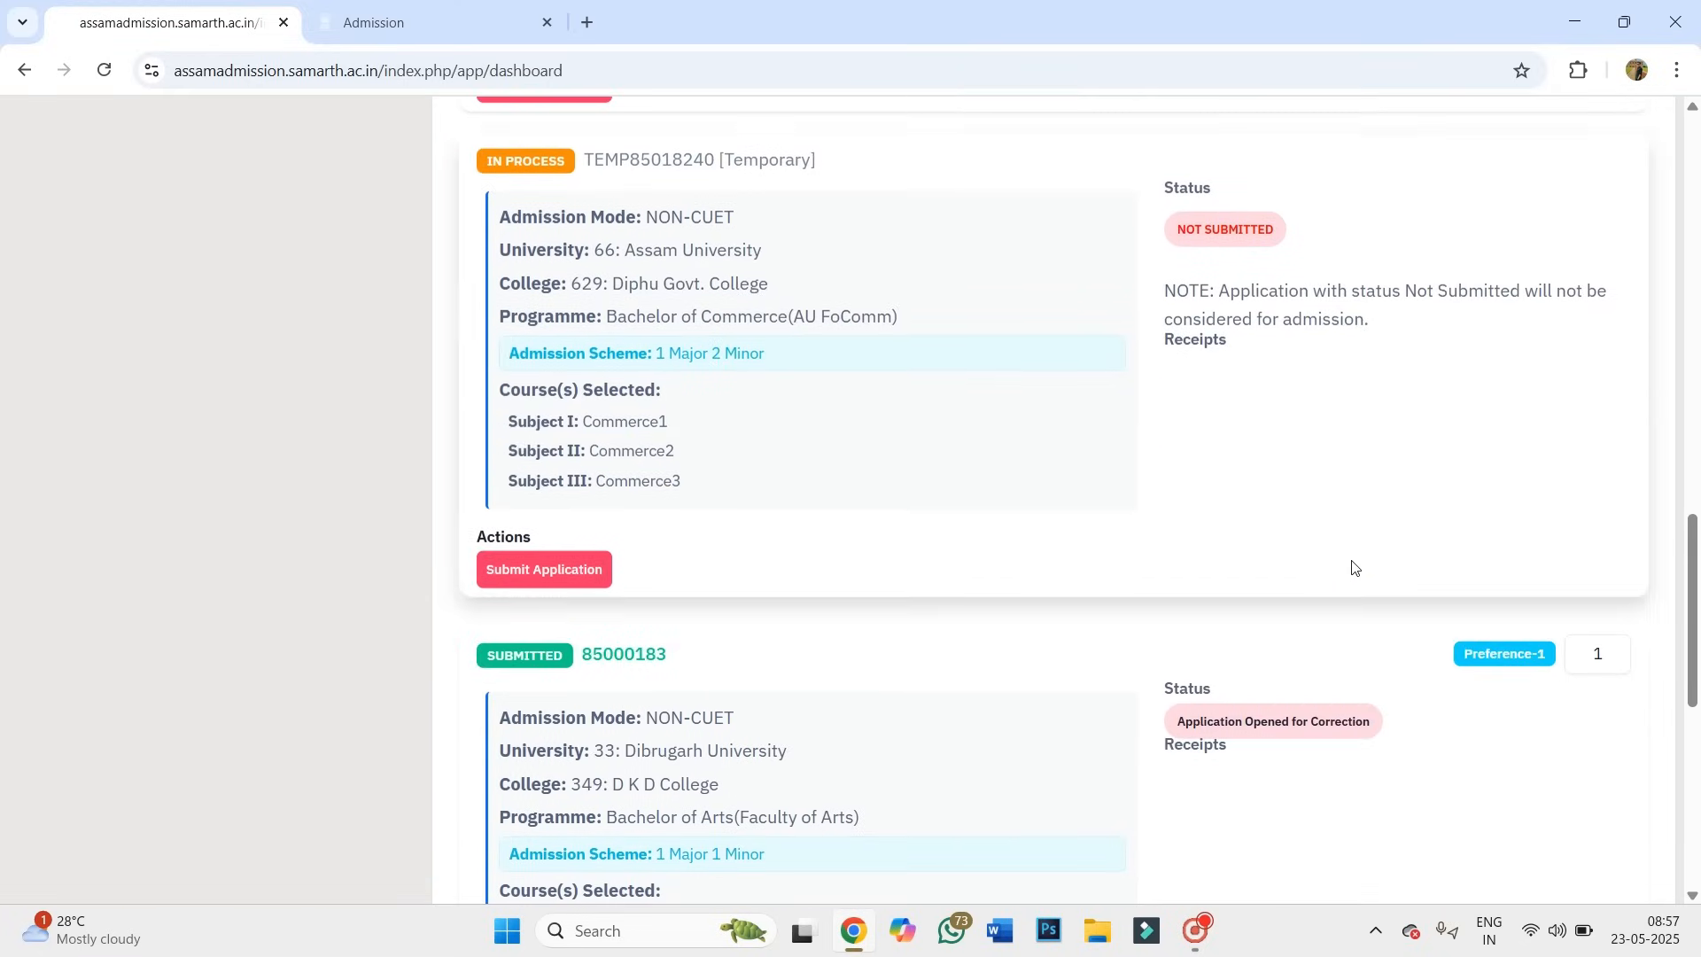
pyautogui.scroll(-7, 1353, 568)
pyautogui.scroll(3, 1352, 560)
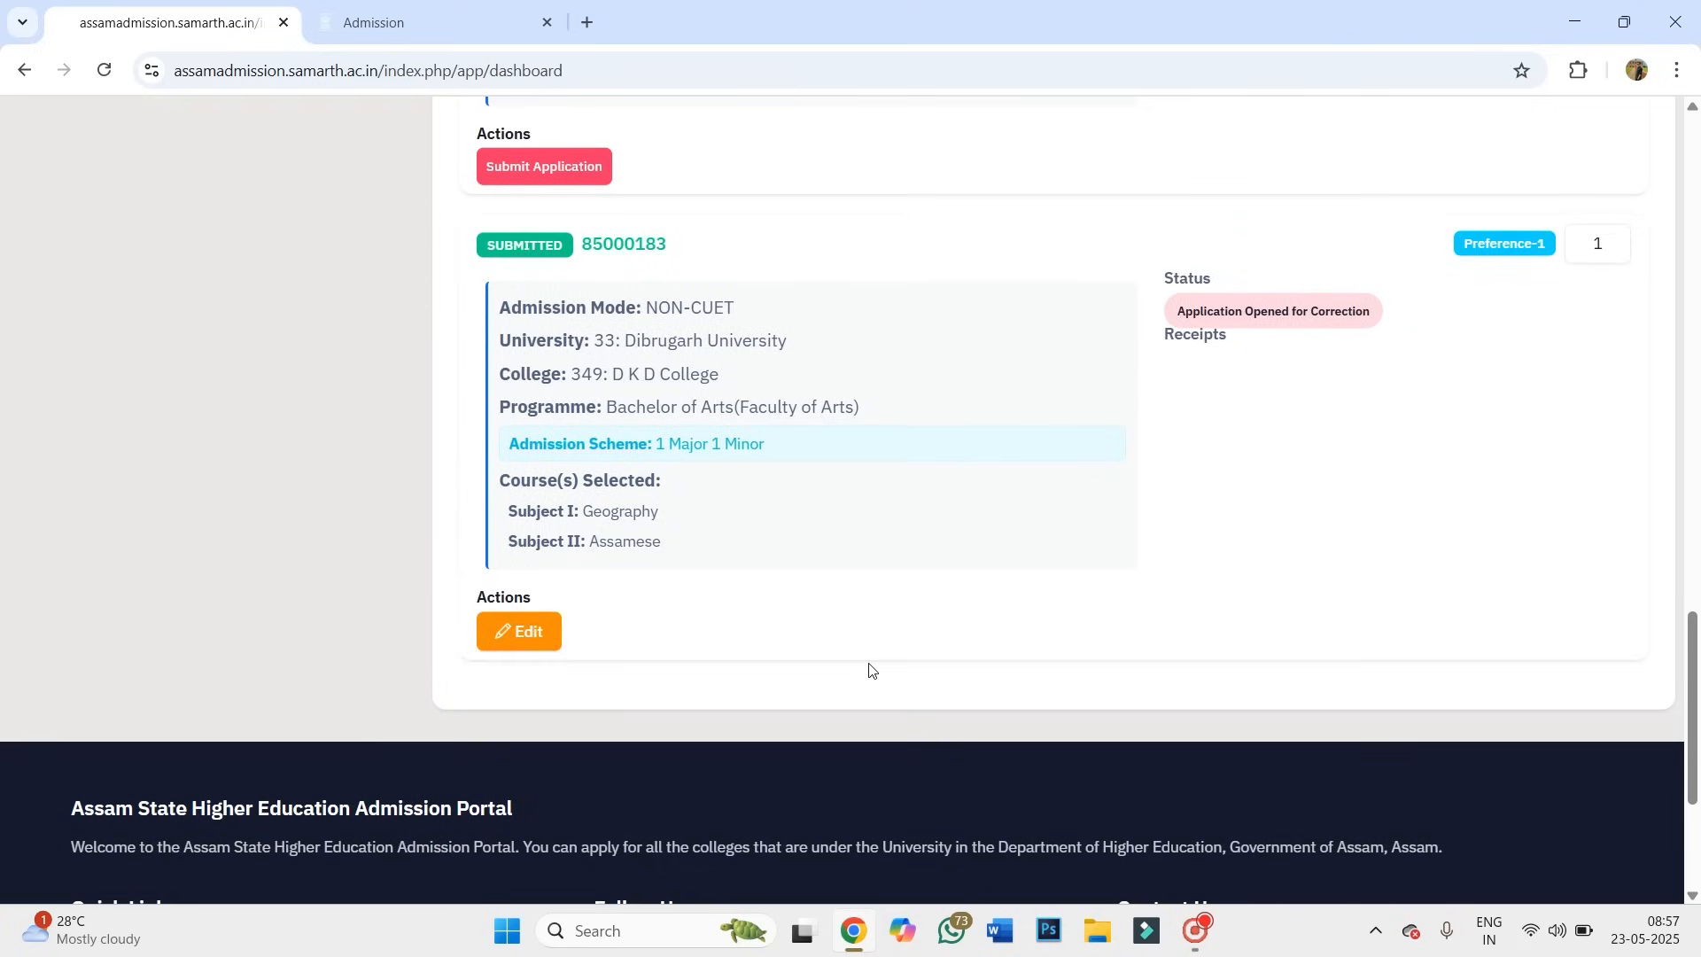
pyautogui.scroll(20, 870, 671)
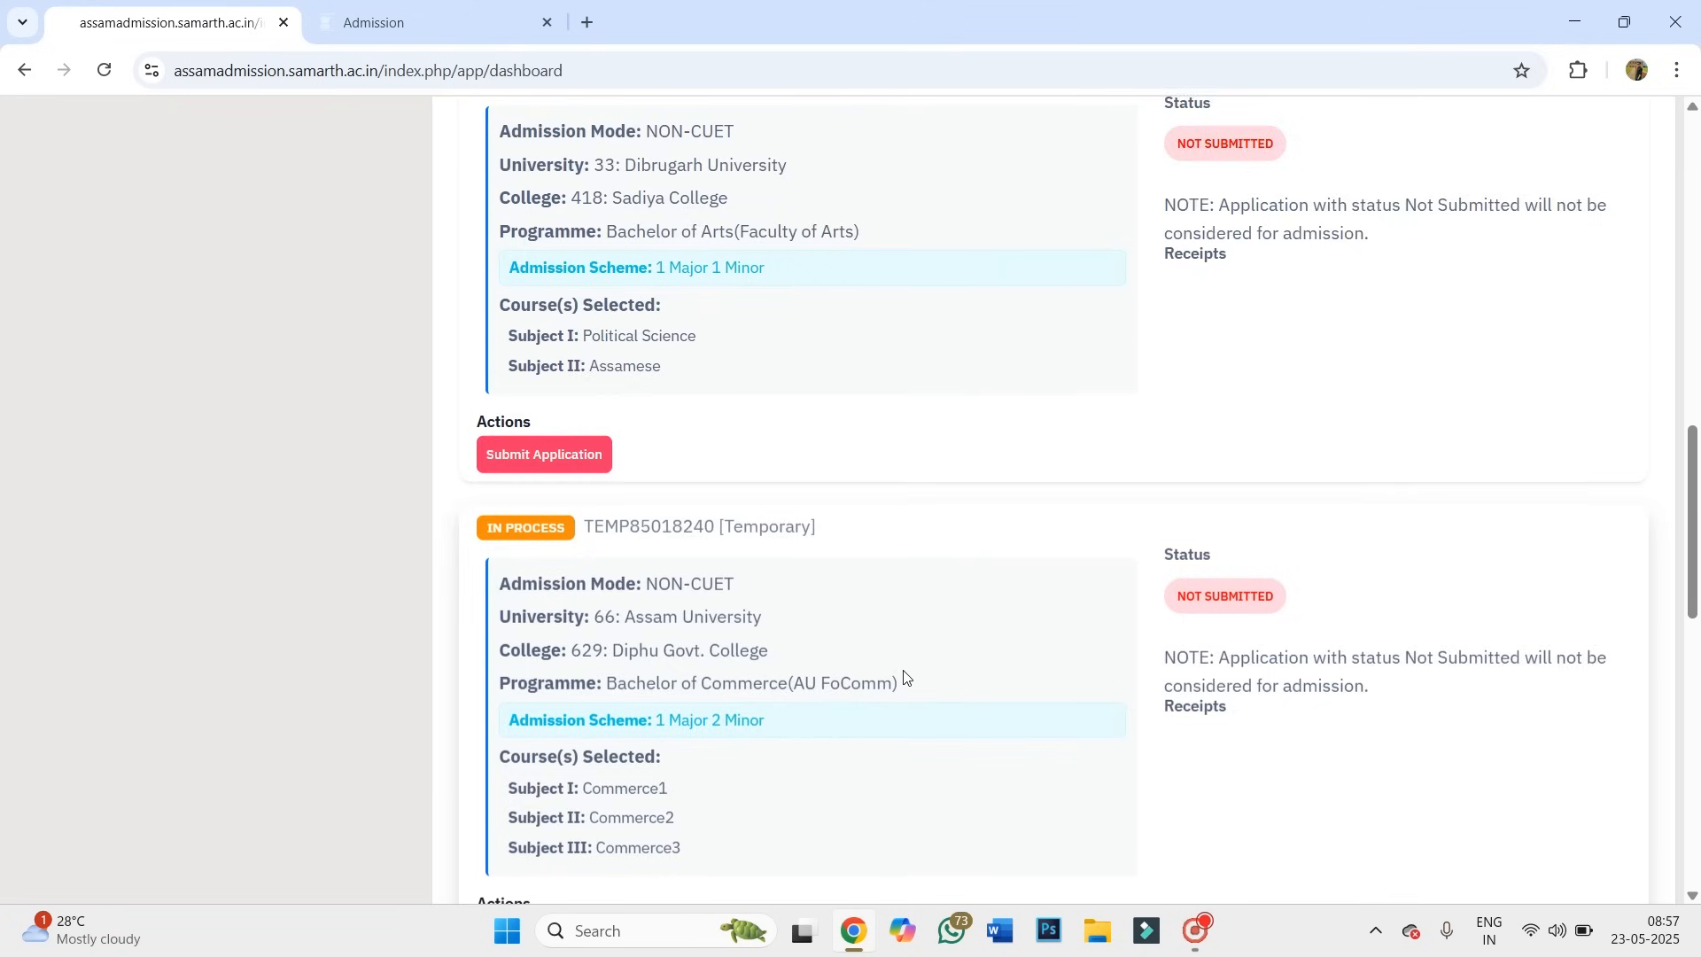
pyautogui.scroll(6, 905, 678)
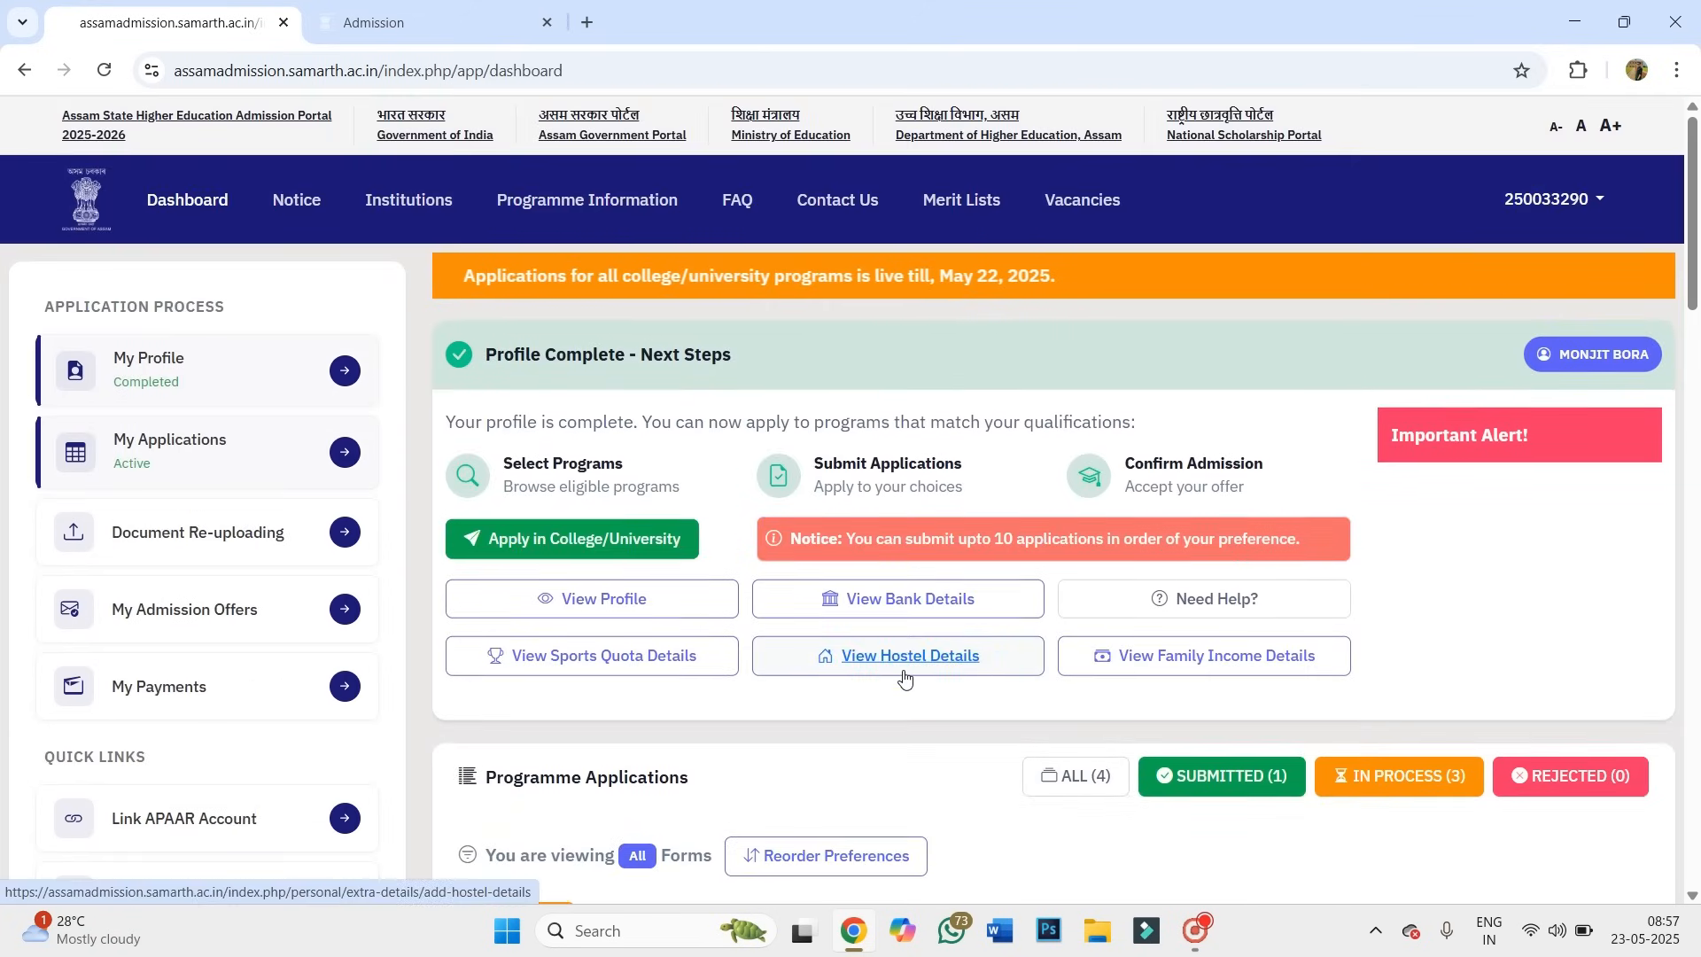